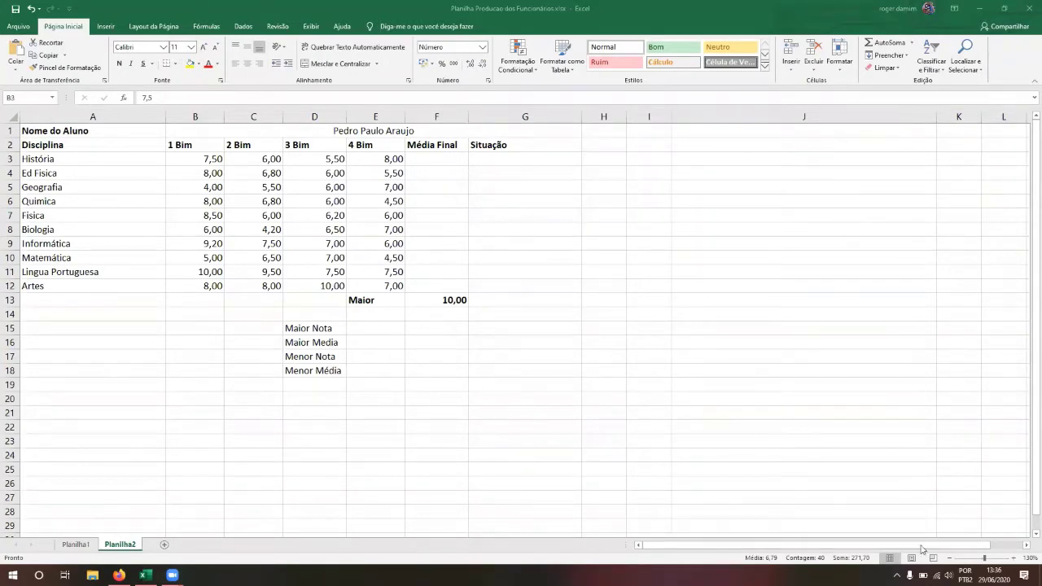
Raise the computer's speaker volume and return to the worksheet
click(949, 575)
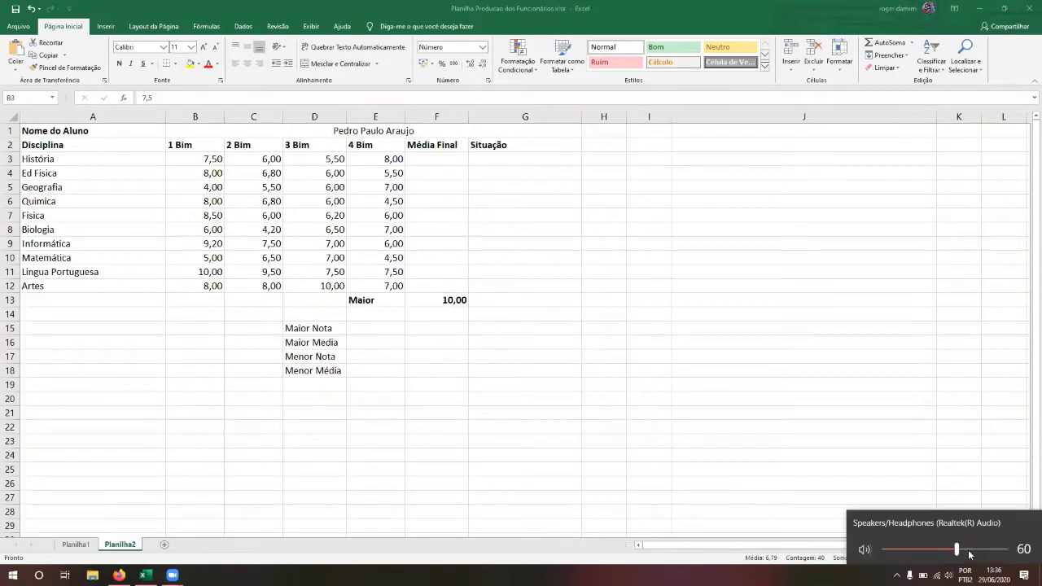
click(984, 550)
click(487, 376)
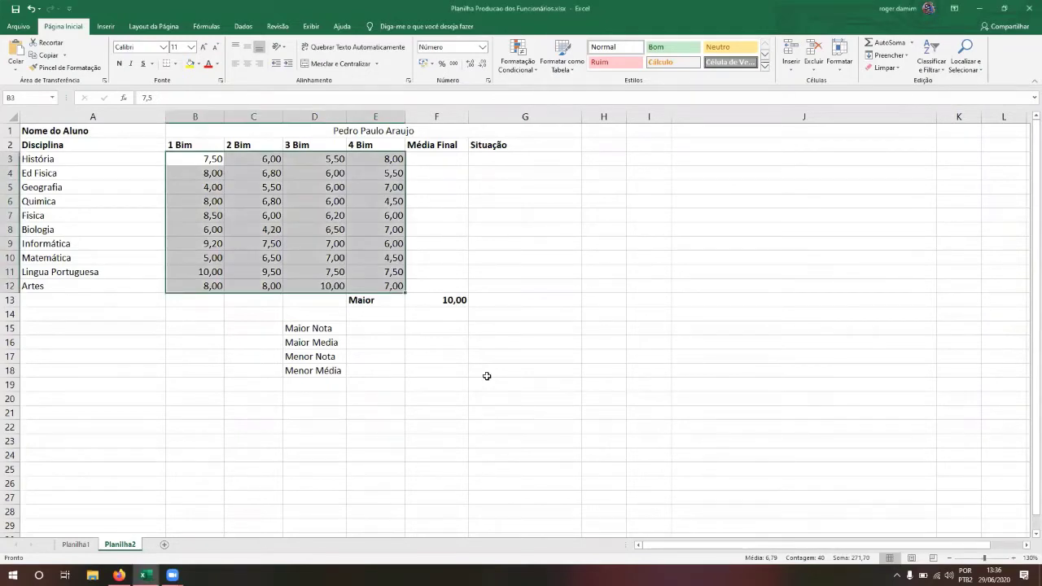
Enter the sample values 2, 2, 2, 3, 3, 2 and 3 down cells C21 to C27
key(Right)
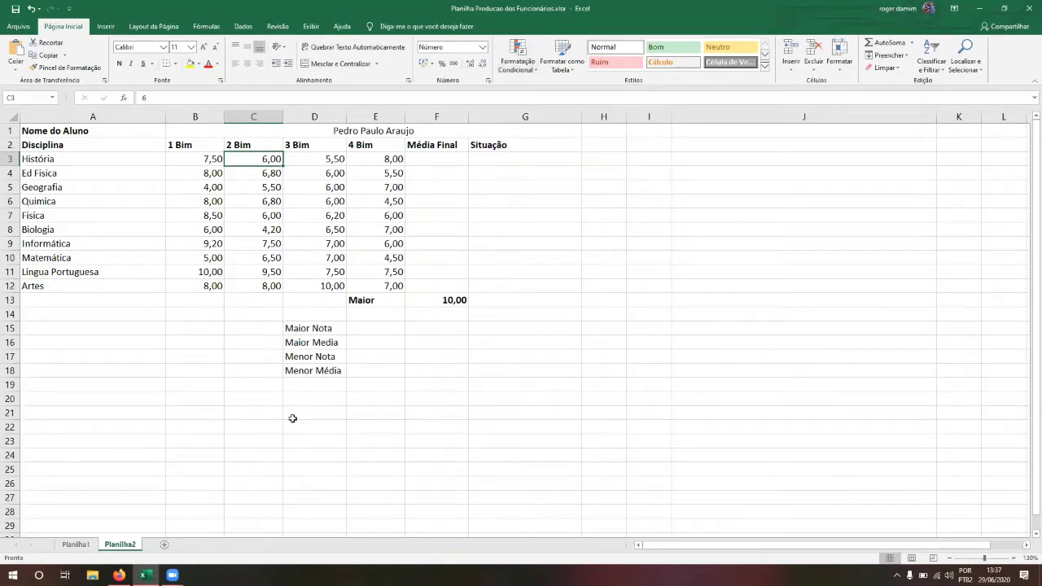
click(234, 412)
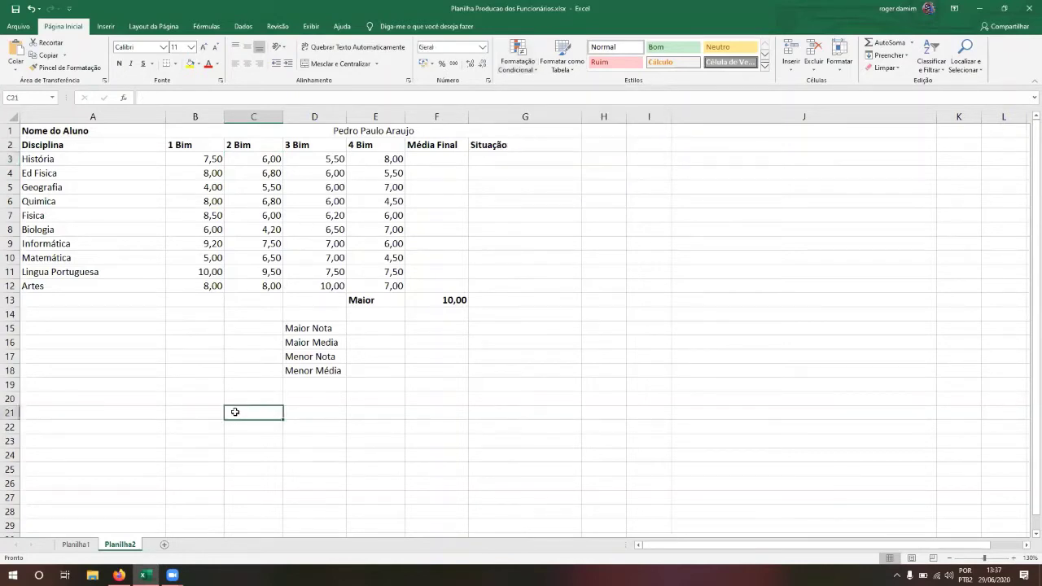
key(Down)
key(Up)
key(Left)
key(Down)
click(234, 412)
text(2)
key(Return)
text(2)
key(Return)
key(Return)
text(3)
key(Return)
text(3)
key(Return)
text(2)
key(Return)
text(3)
key(Return)
Set up an "É Igual a" conditional formatting rule on C21:C27 for the value 2, using the Texto Vermelho format
key(Up)
key(Up)
key(Up)
key(Up)
key(Up)
key(Up)
key(Up)
key(shift+Down)
key(shift+Down)
key(shift+Down)
key(shift+Down)
key(shift+Down)
key(shift+Down)
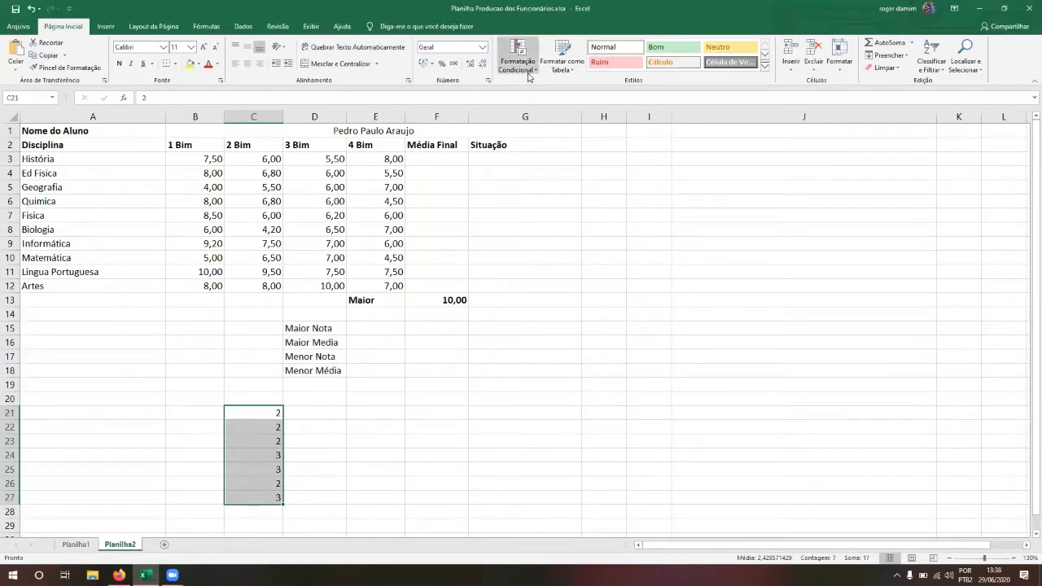
click(528, 77)
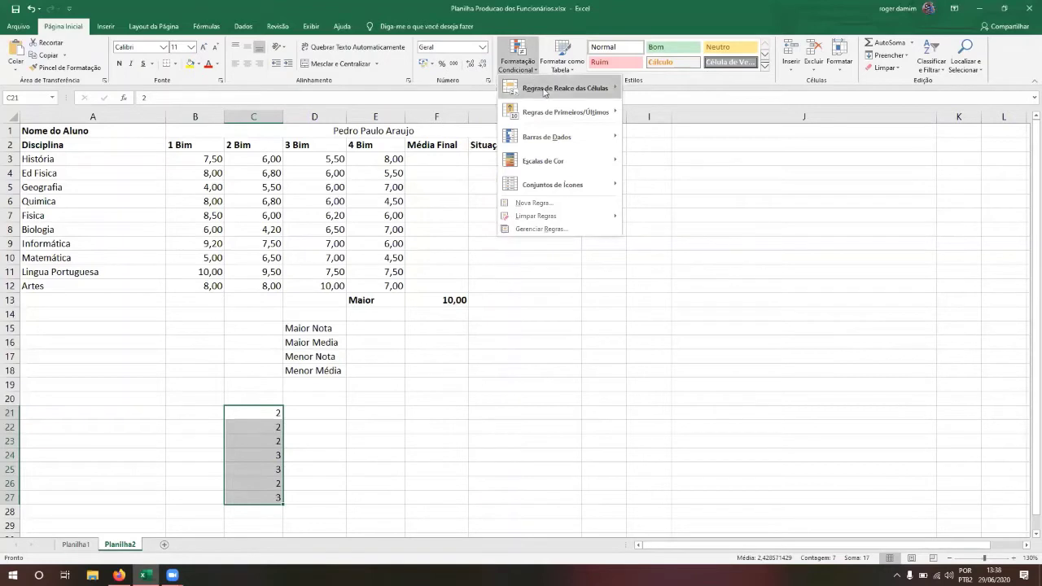
mouse_move(595, 87)
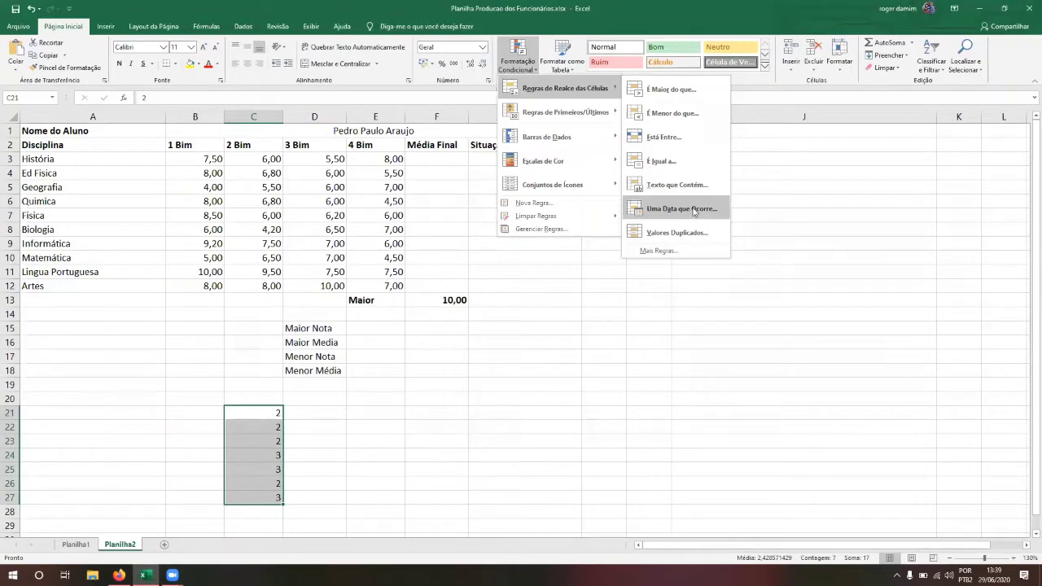
click(660, 159)
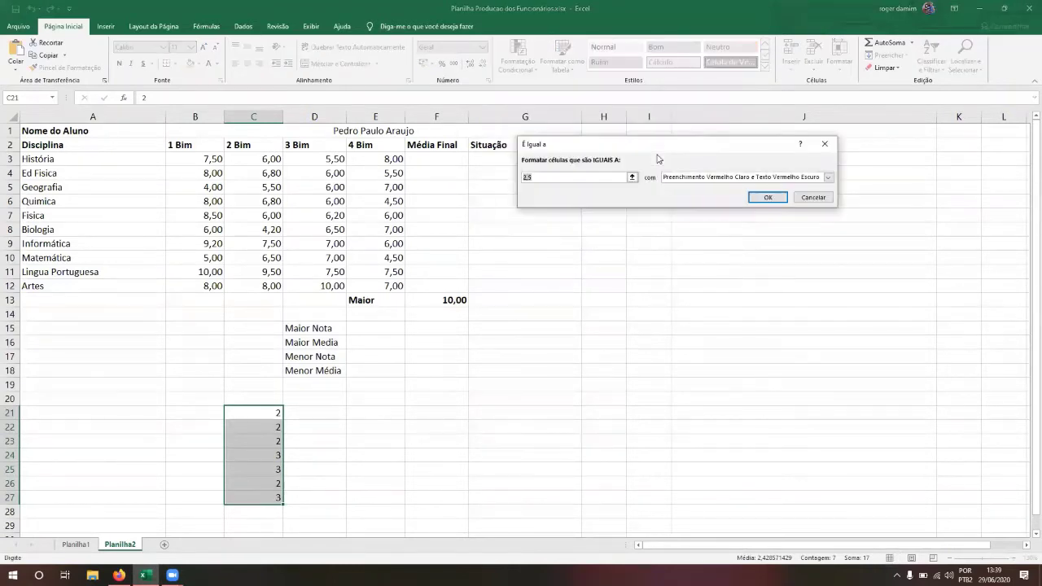
drag(635, 147, 626, 330)
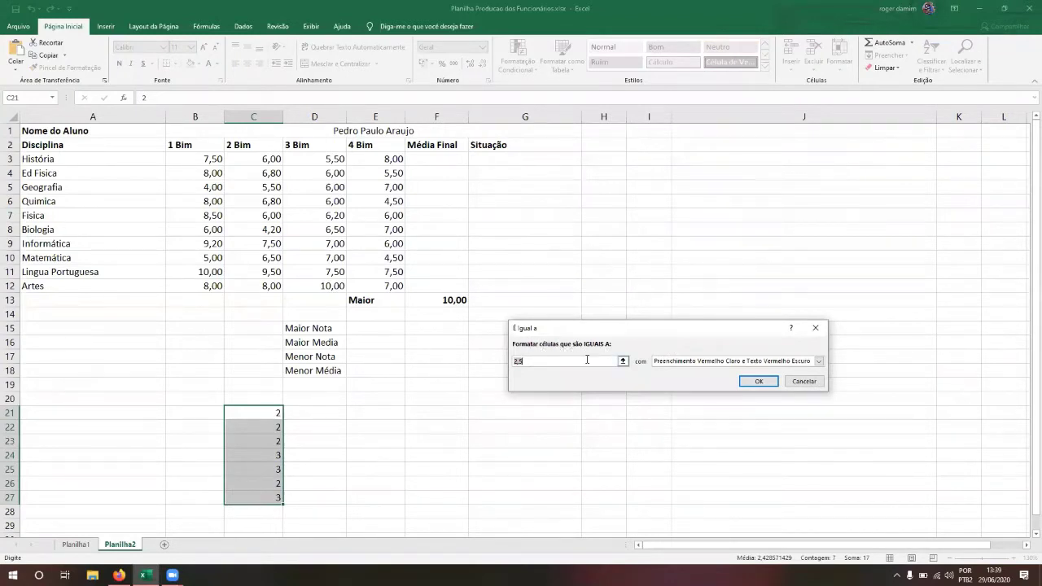
text(2)
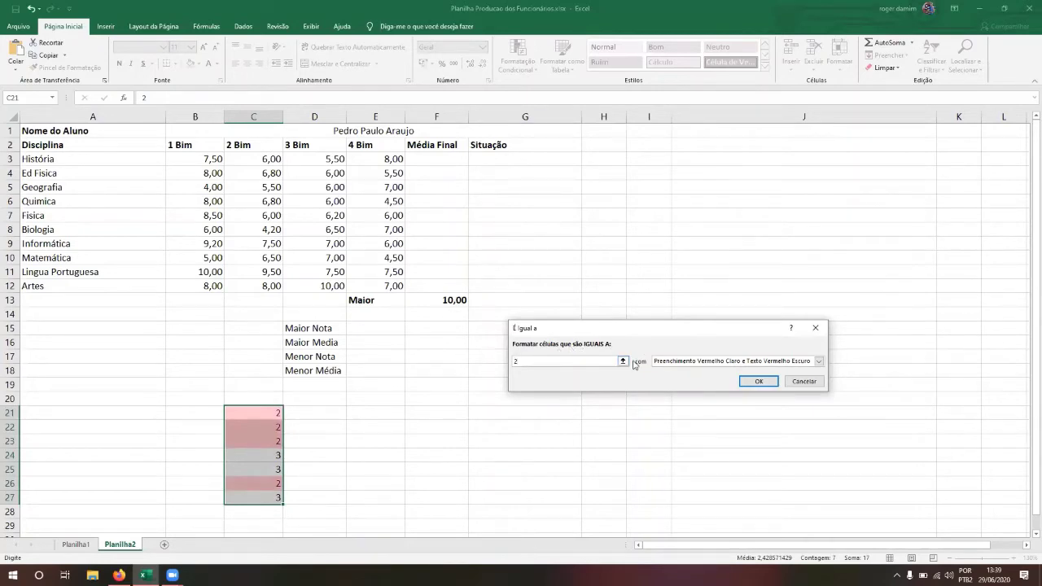
click(682, 363)
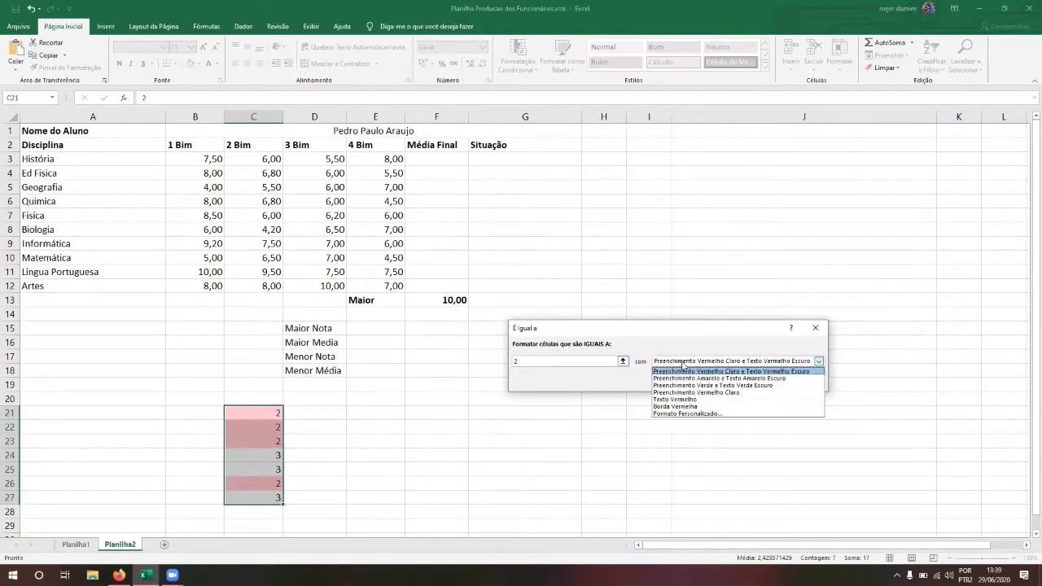
click(676, 400)
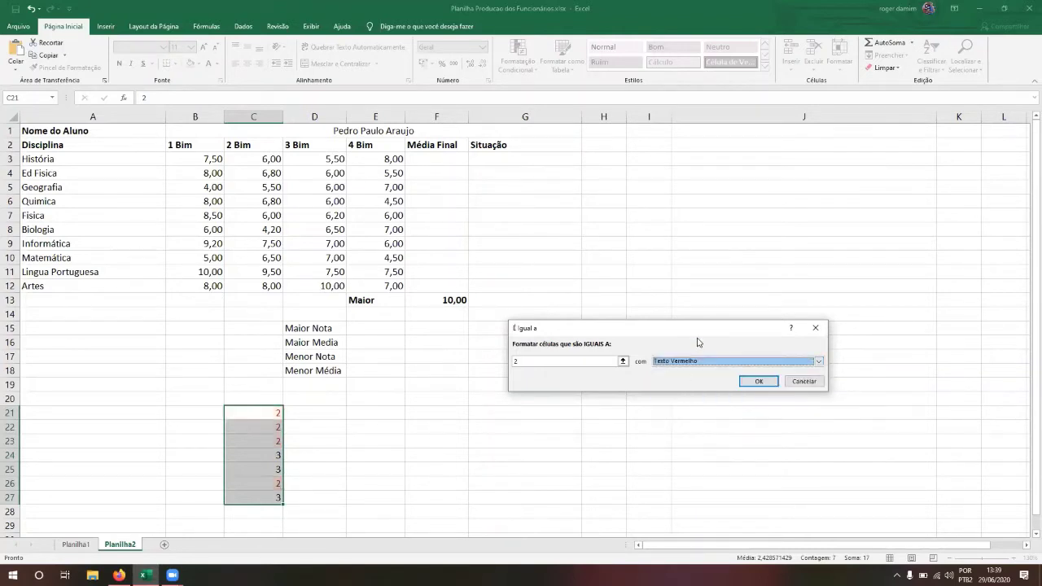
Switch the rule to Formato Personalizado and choose an orange background fill
click(686, 366)
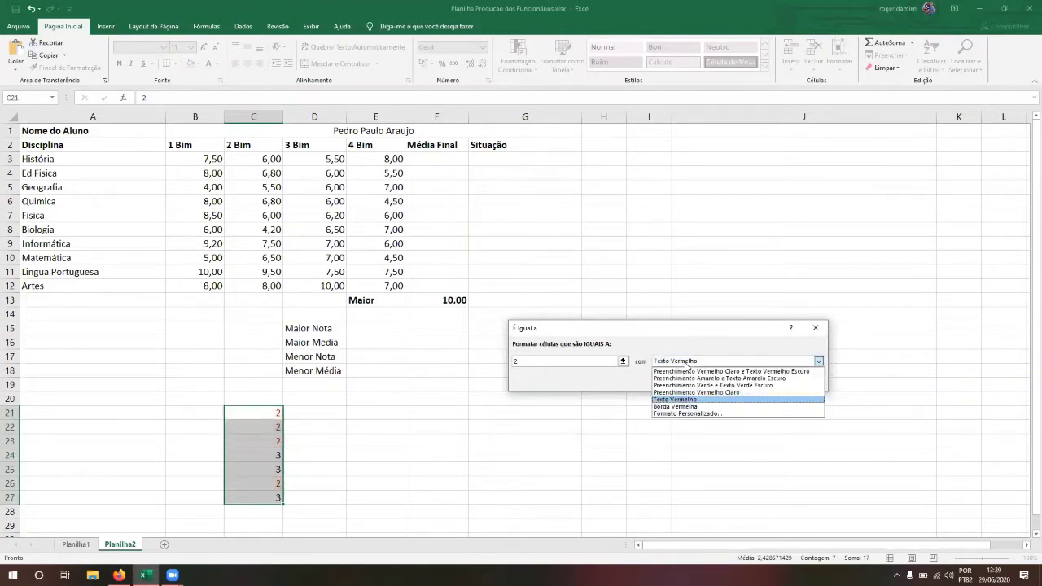
click(675, 413)
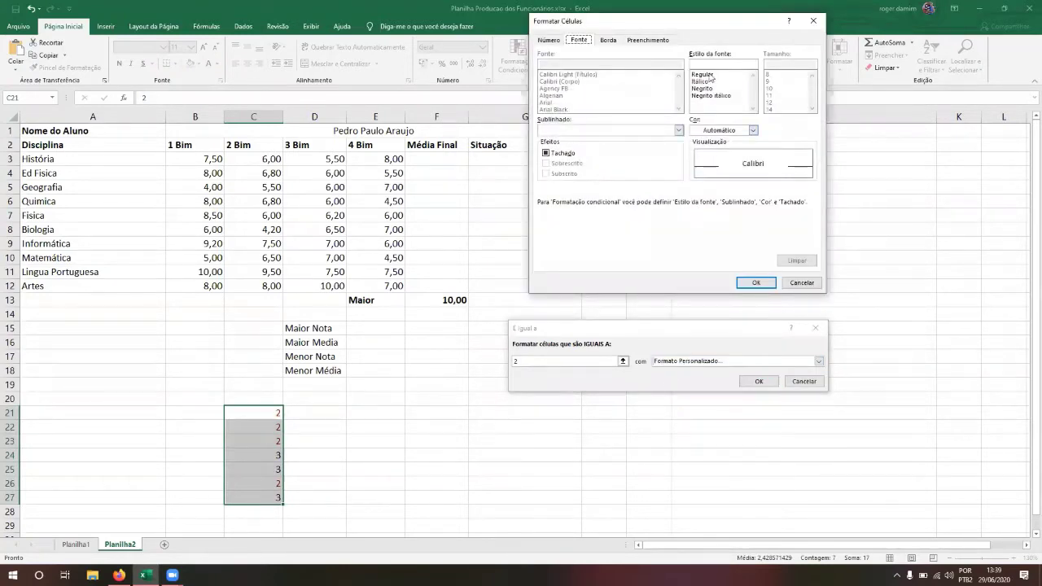
click(611, 41)
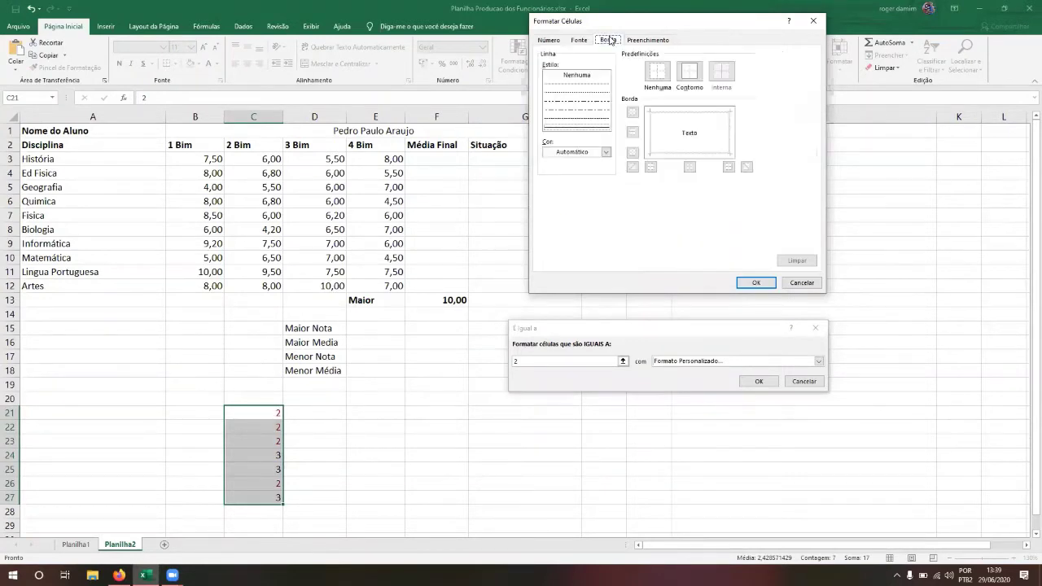
click(597, 155)
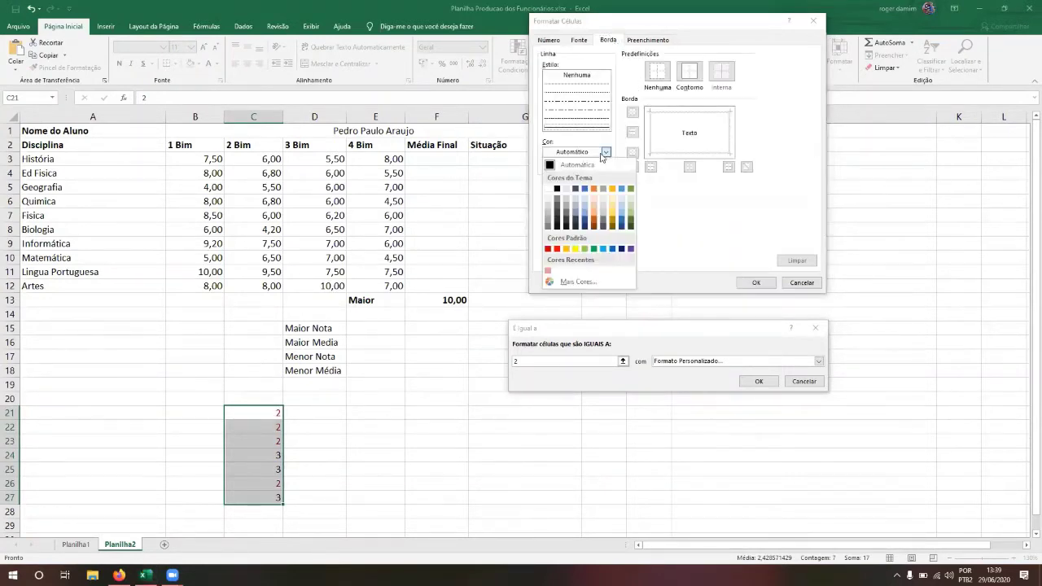
click(644, 39)
click(644, 39)
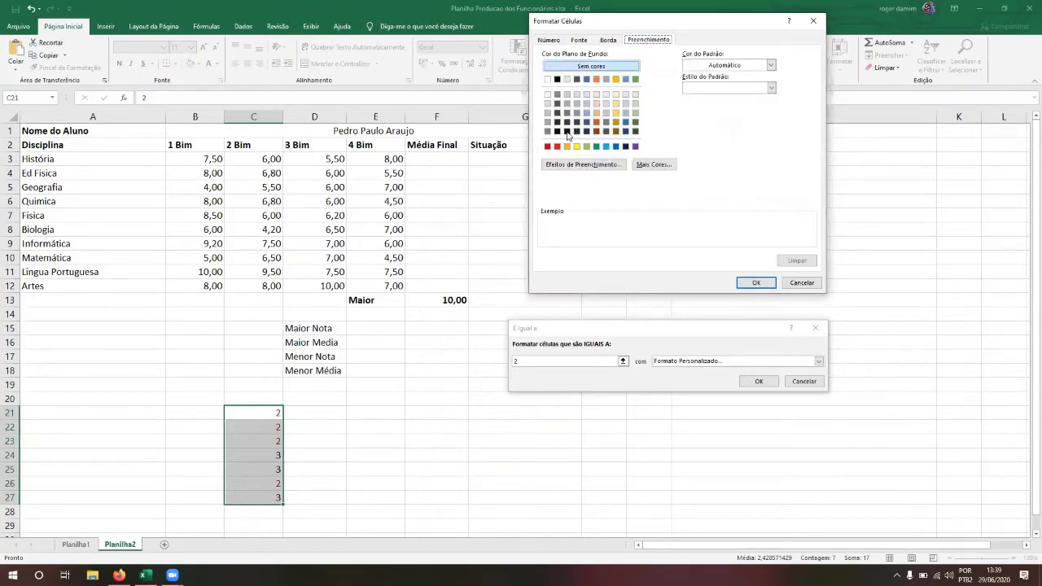
click(567, 146)
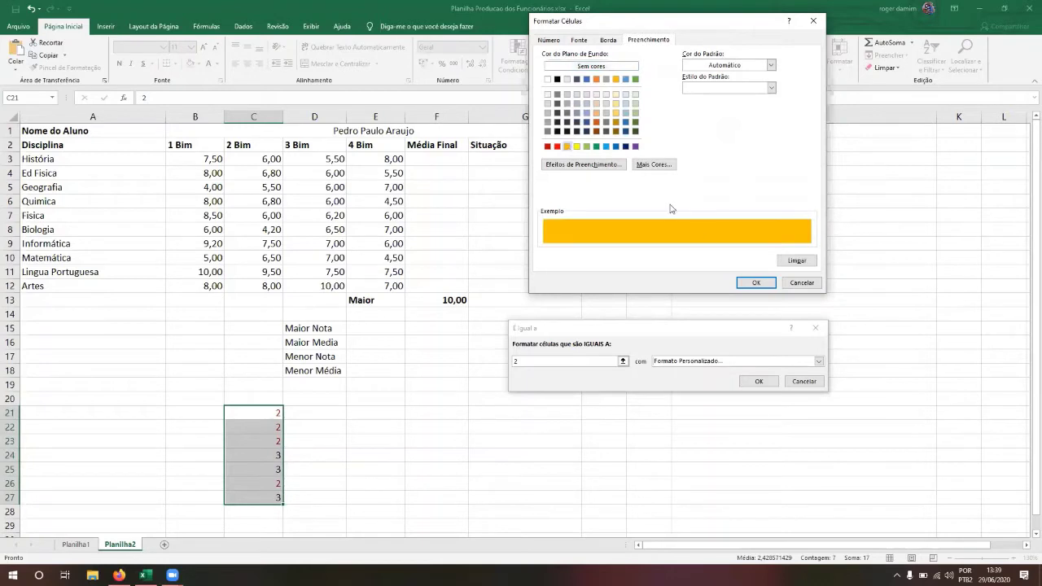
Set the custom format's font colour to dark blue and apply the rule to C21:C27
click(580, 40)
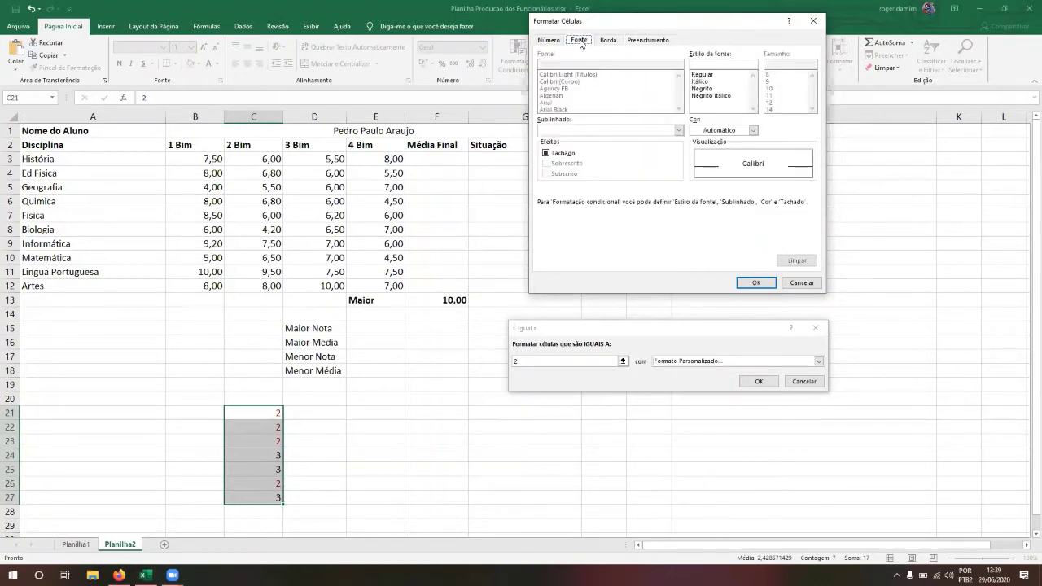
click(753, 130)
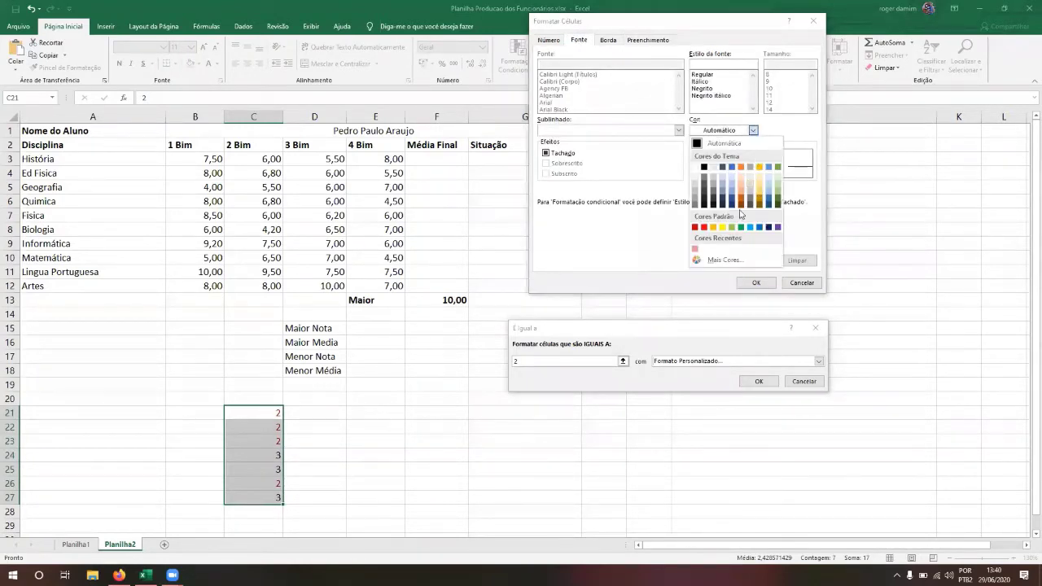
click(768, 228)
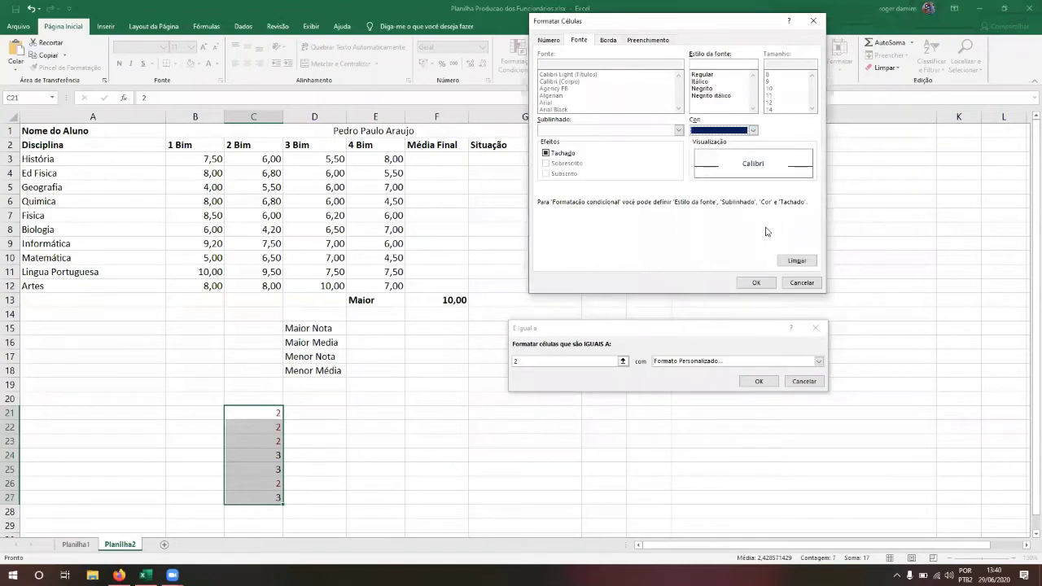
click(757, 282)
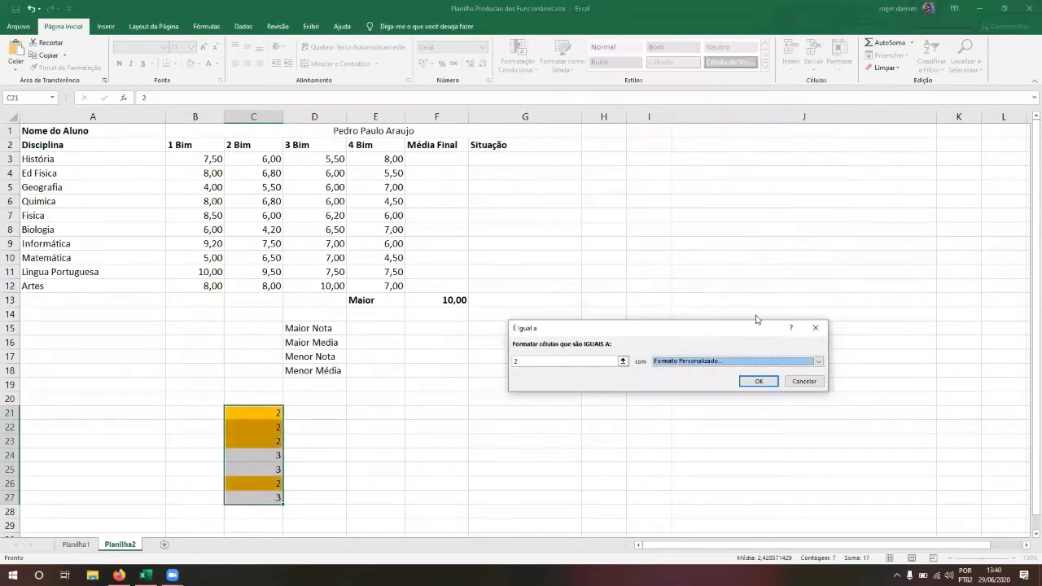
click(756, 382)
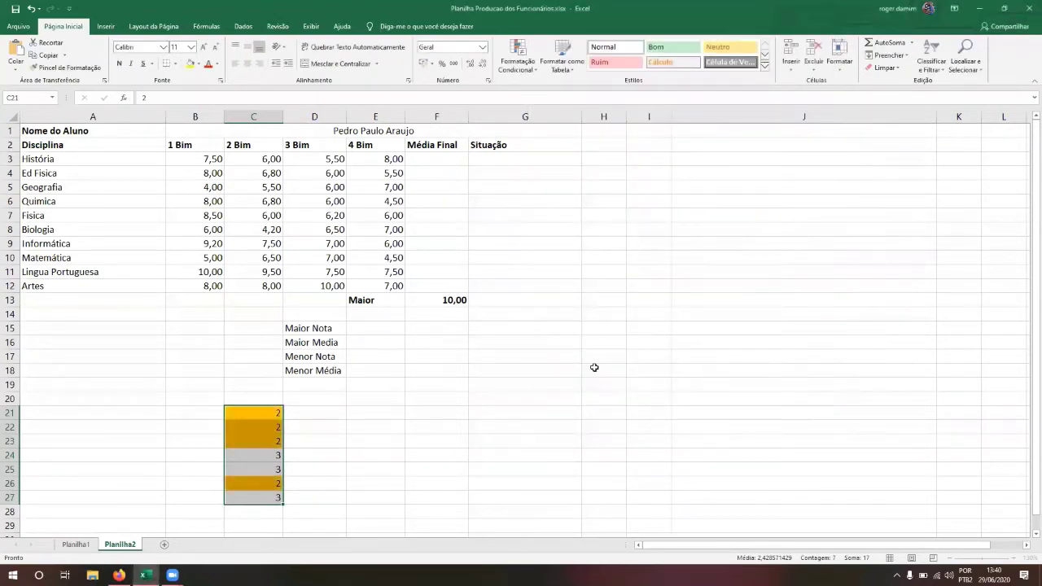
Examine the conditional formatting applied to the sample values in C21:C27
key(Down)
key(Up)
key(Down)
key(Down)
key(Up)
key(Up)
key(Down)
key(Down)
key(Down)
key(Up)
key(Up)
key(Down)
key(Up)
key(Up)
key(Down)
key(Down)
key(Down)
key(Up)
key(Up)
key(Up)
key(Up)
key(Down)
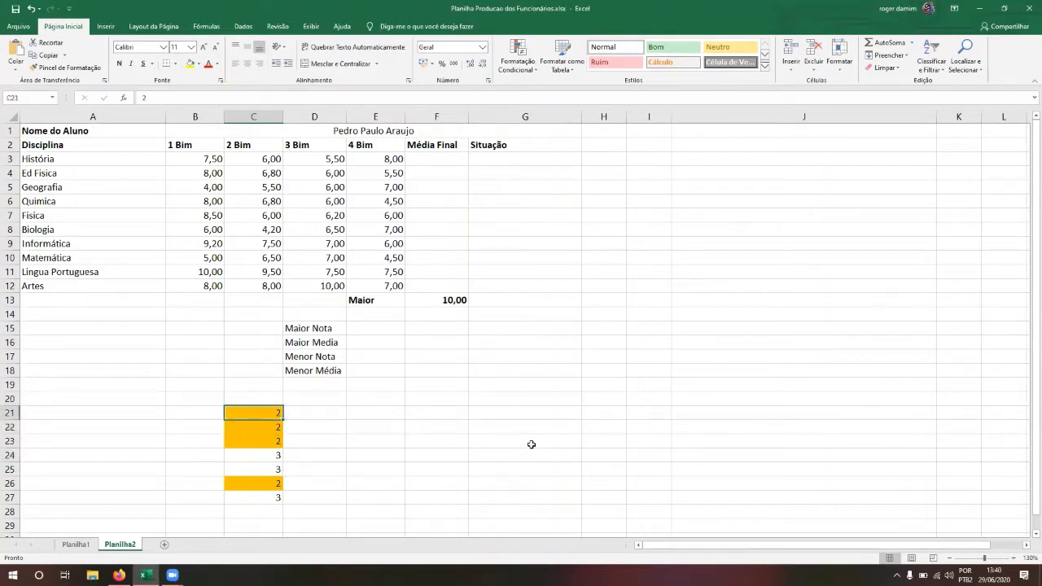
key(shift+Down)
key(shift+Down)
key(shift+Down)
key(shift+Down)
key(shift+Down)
key(shift+Down)
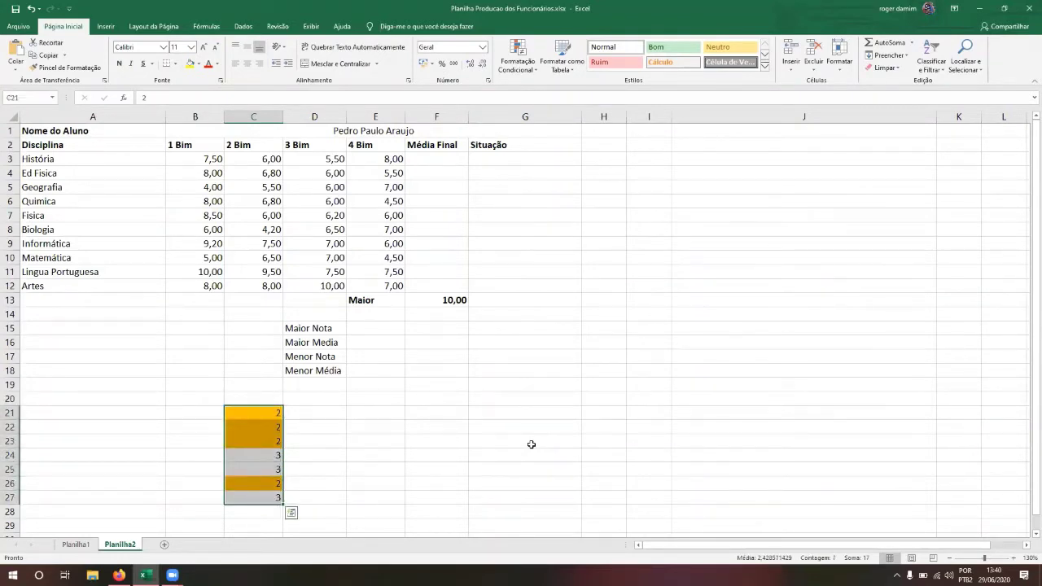
key(shift+Up)
key(shift+Up)
key(shift+Up)
key(shift+Up)
key(shift+Up)
key(shift+Up)
key(shift+Down)
key(shift+Down)
key(shift+Down)
key(shift+Down)
key(shift+Down)
key(shift+Down)
Change the value in cell C22 to 1 to test the conditional formatting rule
key(Down)
key(Down)
key(Up)
key(Down)
key(Down)
key(Up)
key(Up)
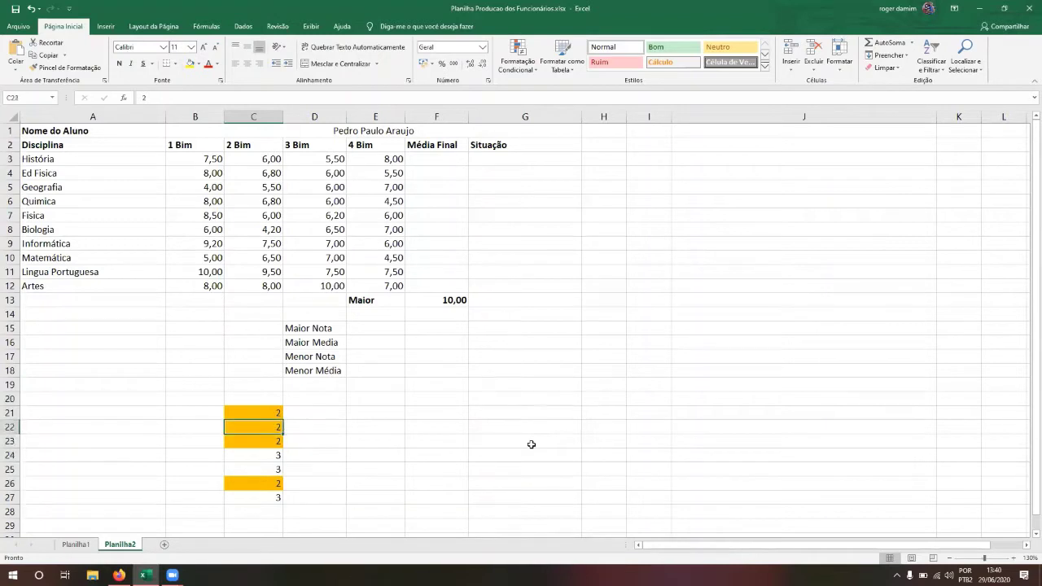
text(1)
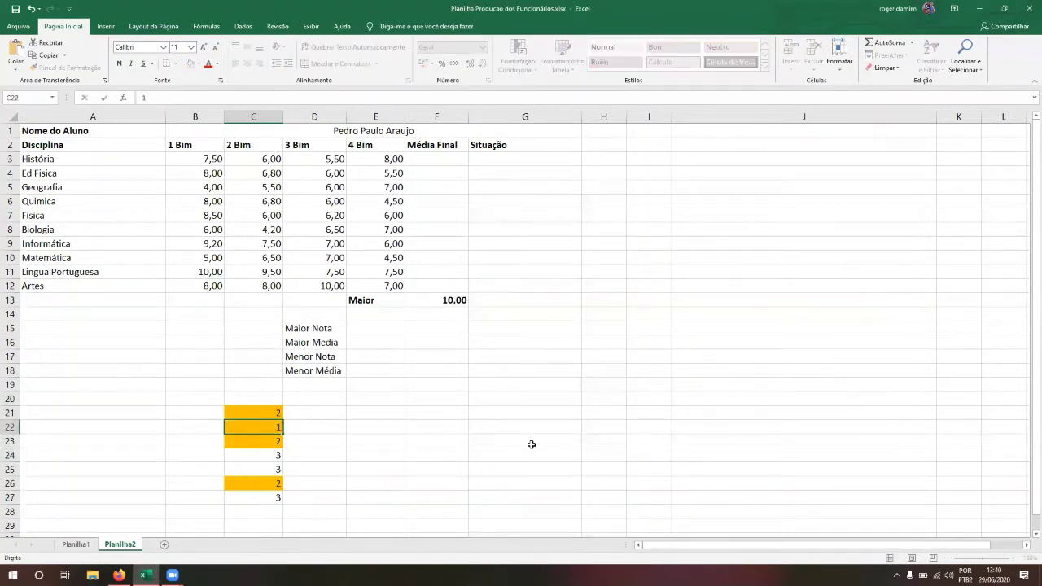
key(Return)
key(Up)
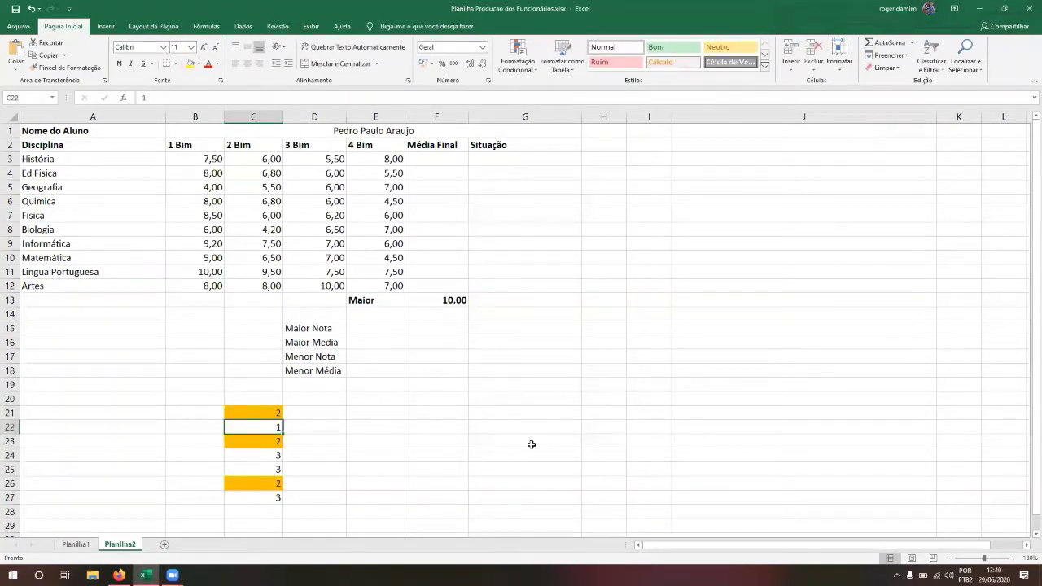
Change the value in cell C24 to 2 to test the rule on another cell
key(Down)
key(Down)
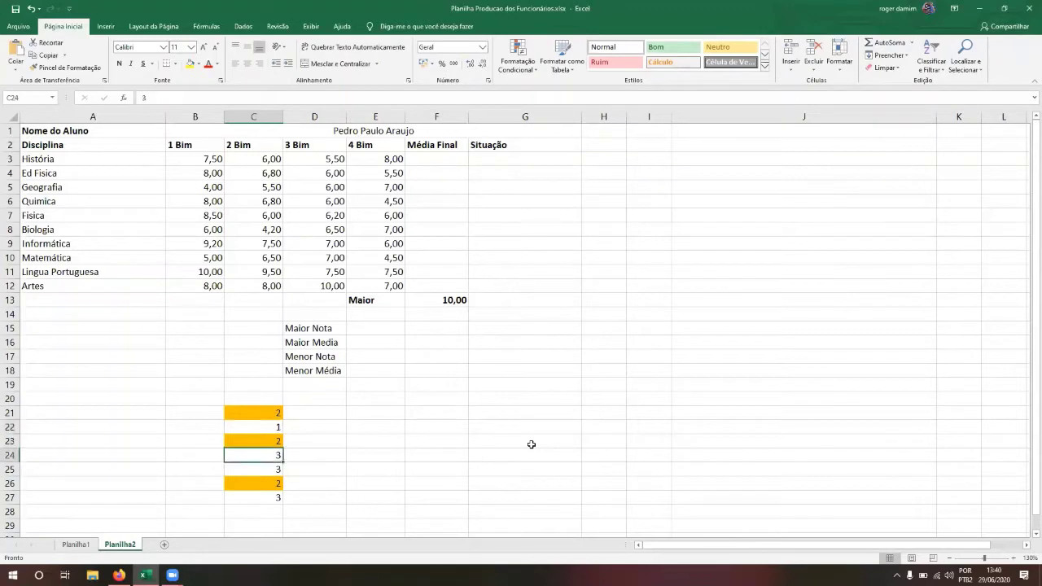
text(2)
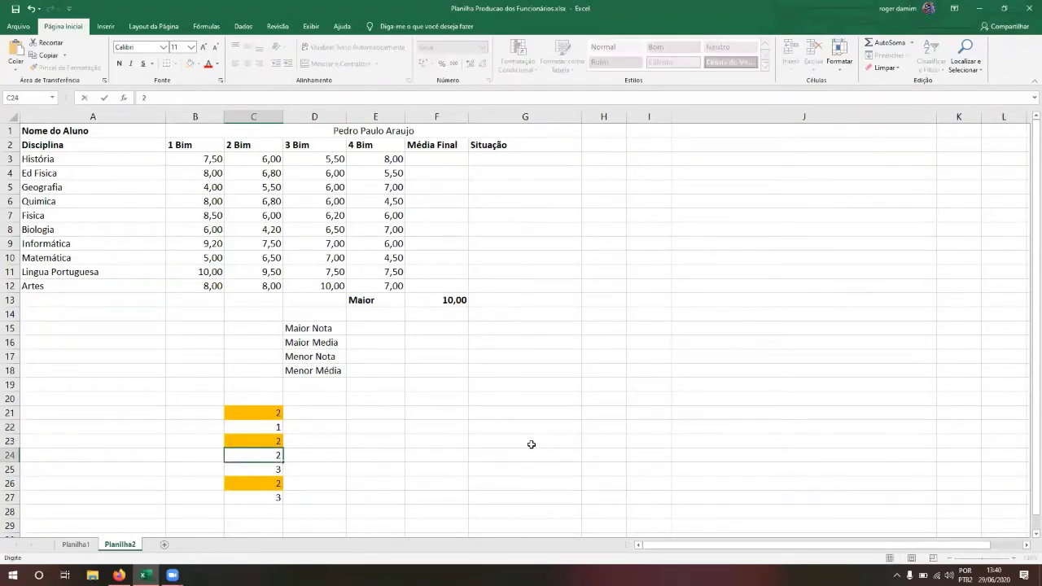
key(Return)
key(Up)
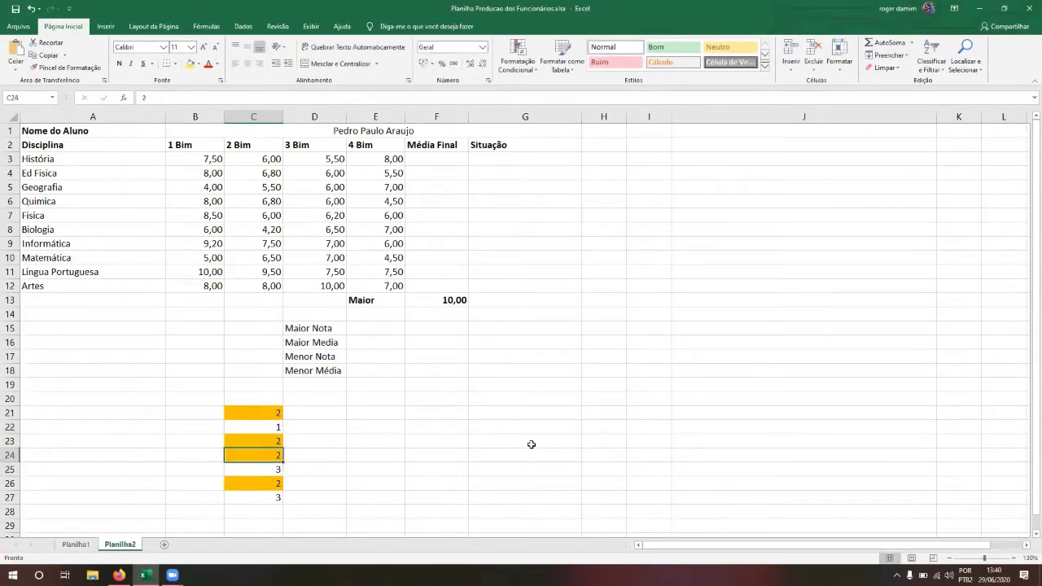
Delete the sample values from cells C21 to C27
key(Up)
key(Up)
key(Up)
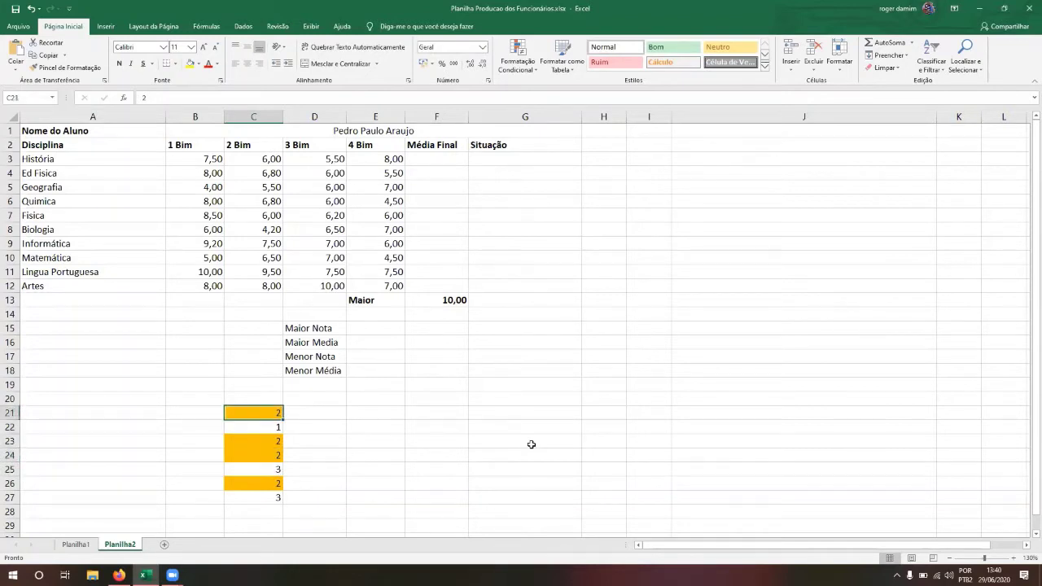
key(Down)
key(Right)
key(Up)
key(Left)
key(shift+Down)
key(shift+Down)
key(shift+Down)
key(shift+Down)
key(shift+Down)
key(shift+Down)
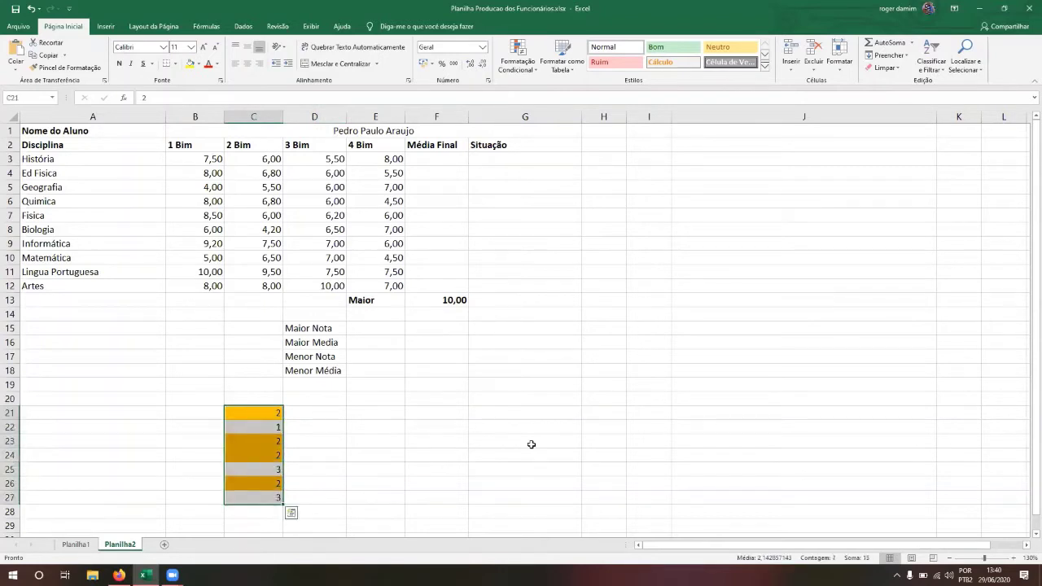
key(Delete)
key(Up)
key(Up)
key(Up)
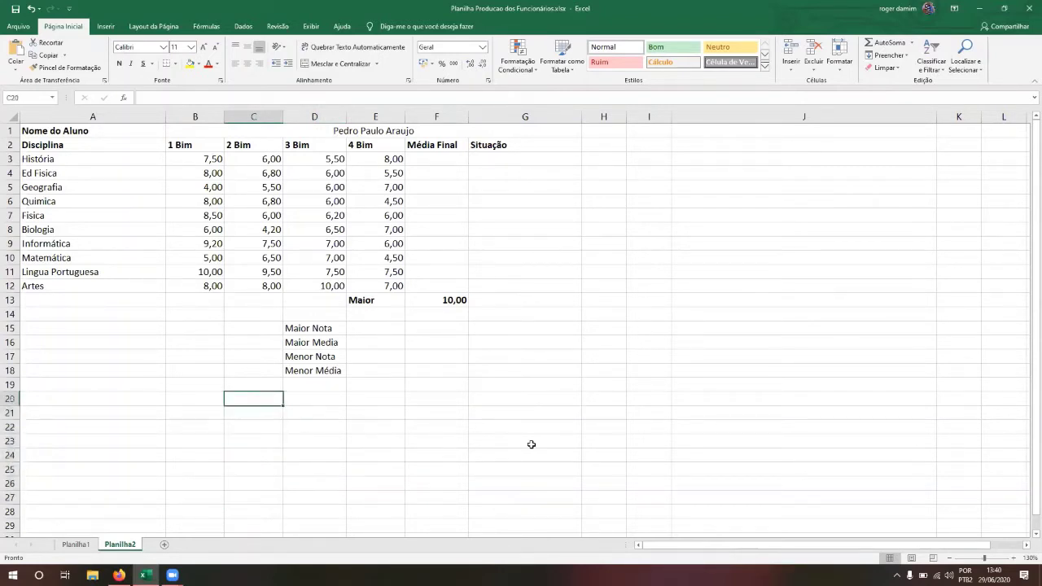
key(Up)
key(Up)
key(Up)
key(Up)
key(Up)
key(Up)
key(Up)
key(Up)
key(Up)
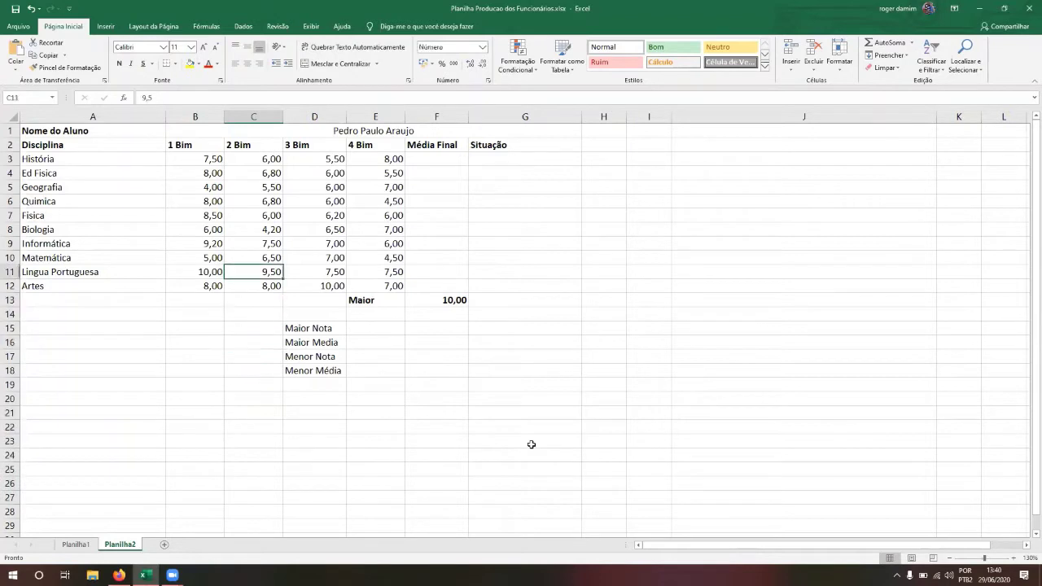
Demonstrate selecting the História grades in B3:E3, then clear the selection
key(Up)
key(Up)
key(Up)
key(Up)
key(Up)
key(Up)
key(Left)
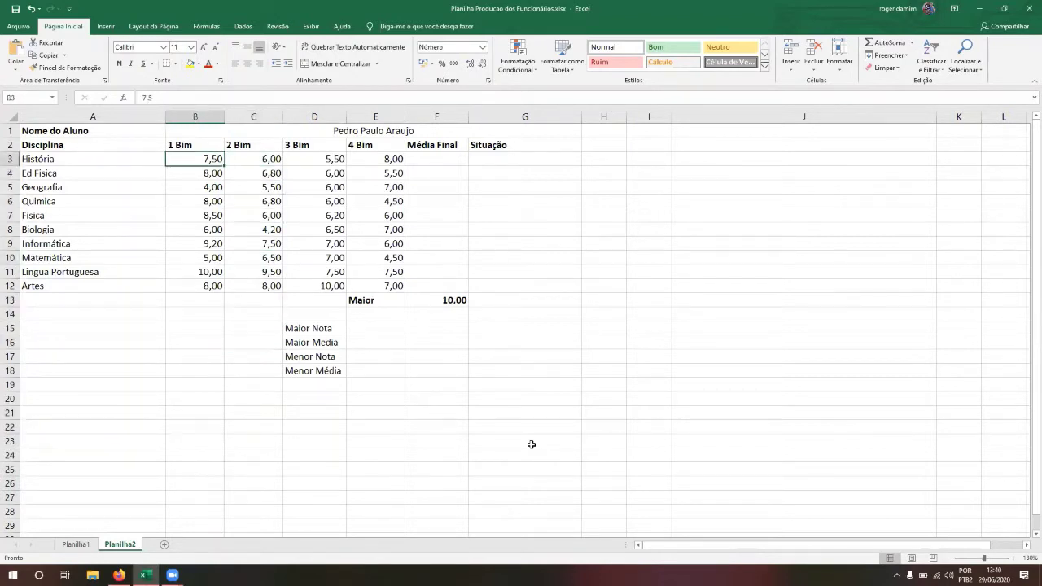
key(shift+Right)
key(shift+Right)
key(shift+Right)
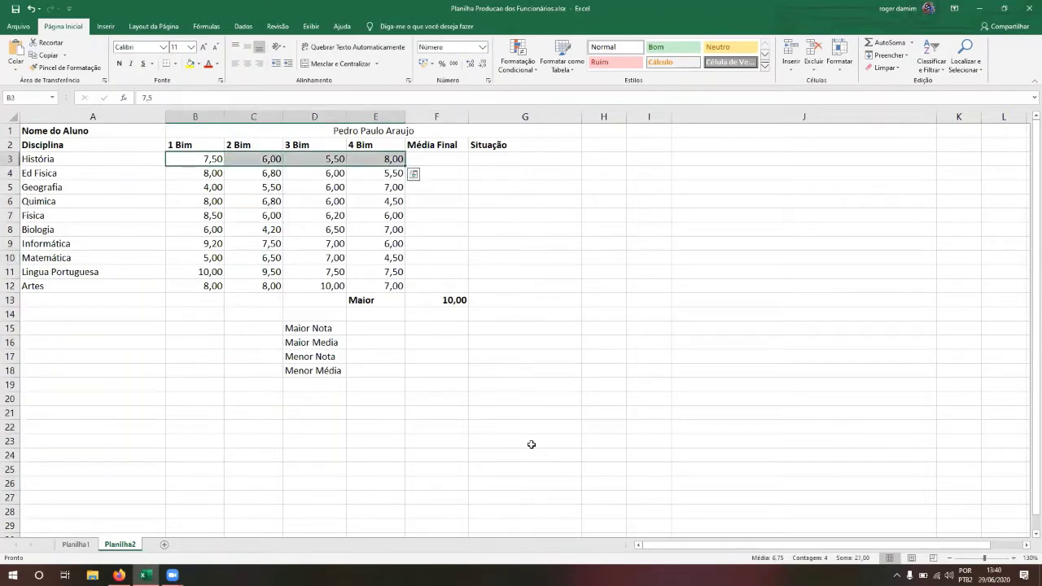
key(Left)
key(Right)
key(Right)
key(Right)
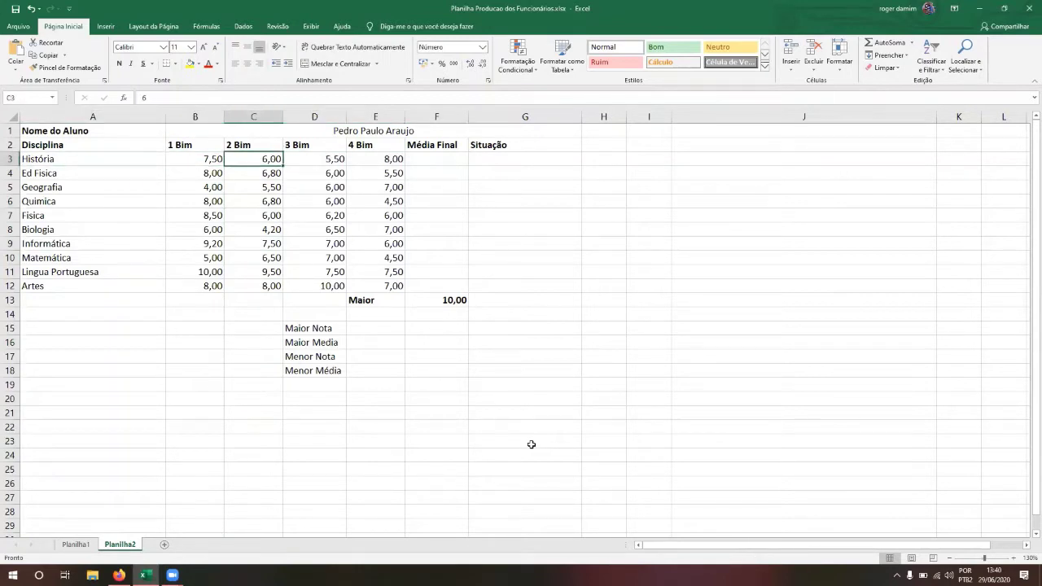
Demonstrate extending a selection over the grades from B3 to E11, then return to cell B3
key(Left)
key(Left)
key(shift+Right)
key(shift+Right)
key(shift+Right)
key(shift+Right)
key(shift+Left)
key(shift+Down)
key(shift+Down)
key(shift+Down)
key(shift+Down)
key(shift+Down)
key(shift+Down)
key(shift+Down)
key(shift+Down)
key(shift+Down)
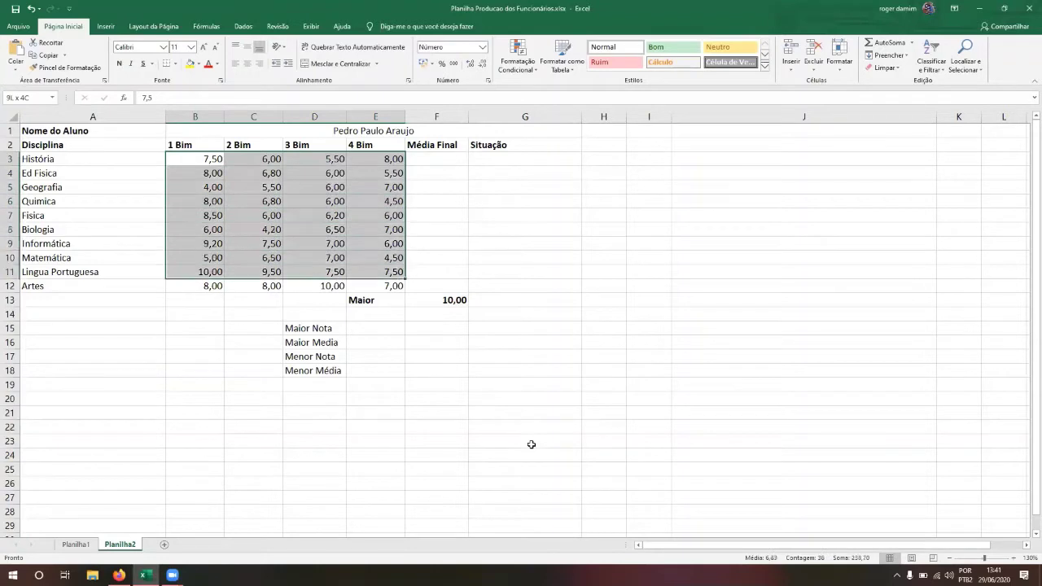
key(shift+Up)
key(shift+Down)
key(Up)
key(Down)
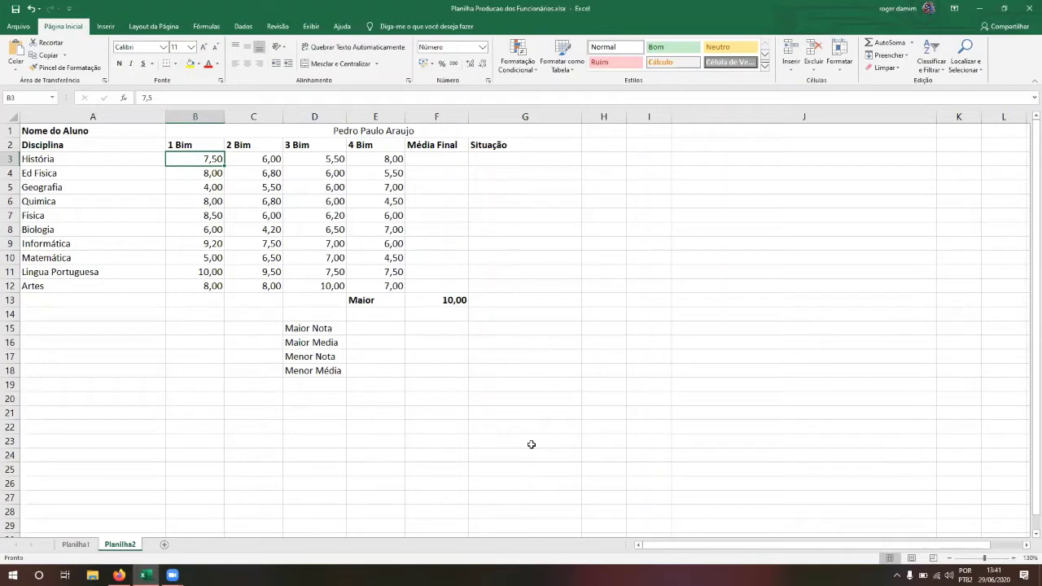
Demonstrate selecting all the grades in B3:E12, then return to cell B3
key(shift+Right)
key(shift+Right)
key(shift+Right)
key(shift+Down)
key(shift+Down)
key(shift+Down)
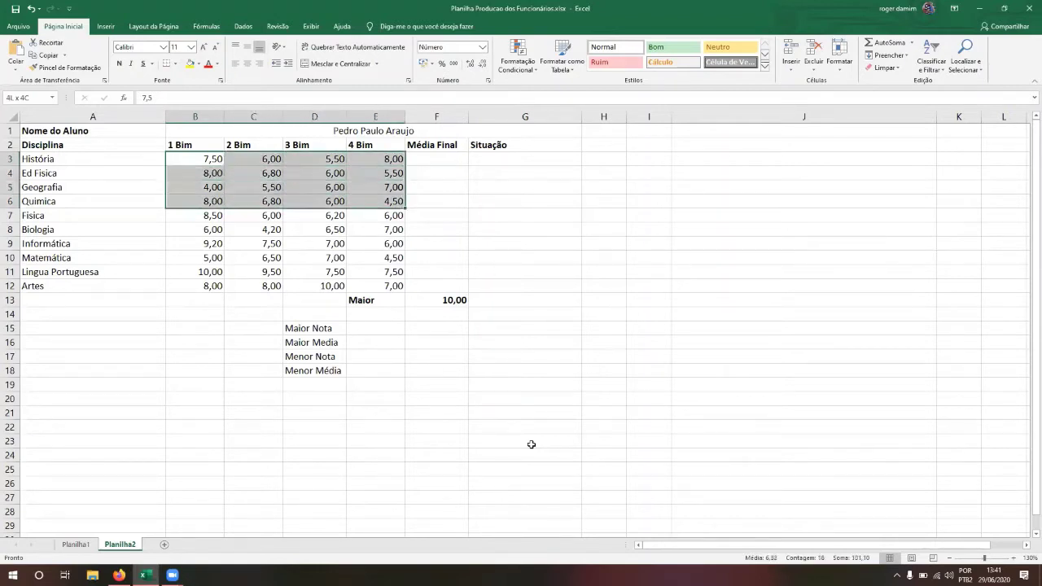
key(shift+Down)
key(shift+Down)
key(shift+Down)
key(shift+Down)
key(shift+Down)
key(shift+Down)
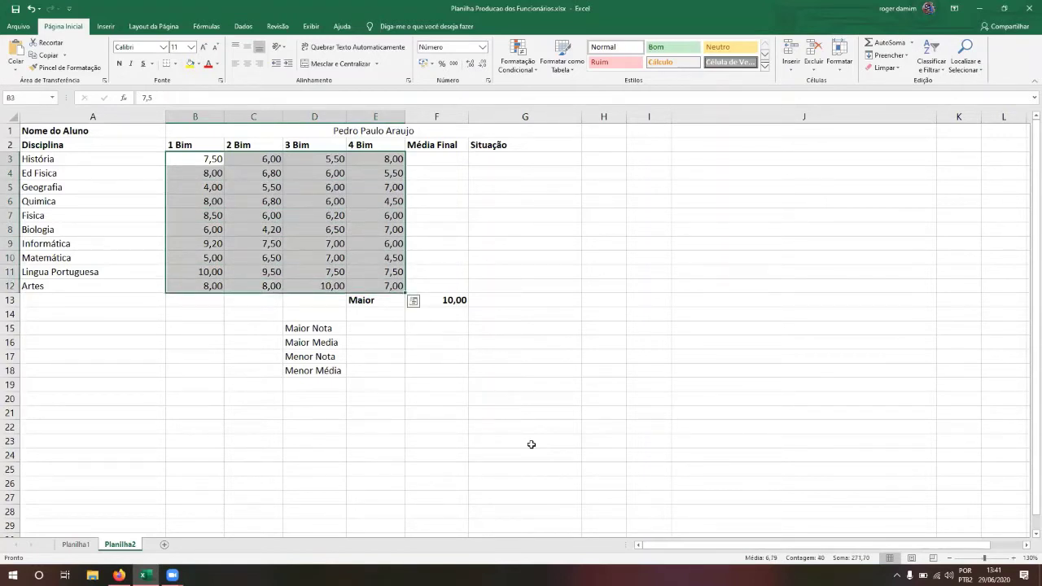
key(Up)
key(Down)
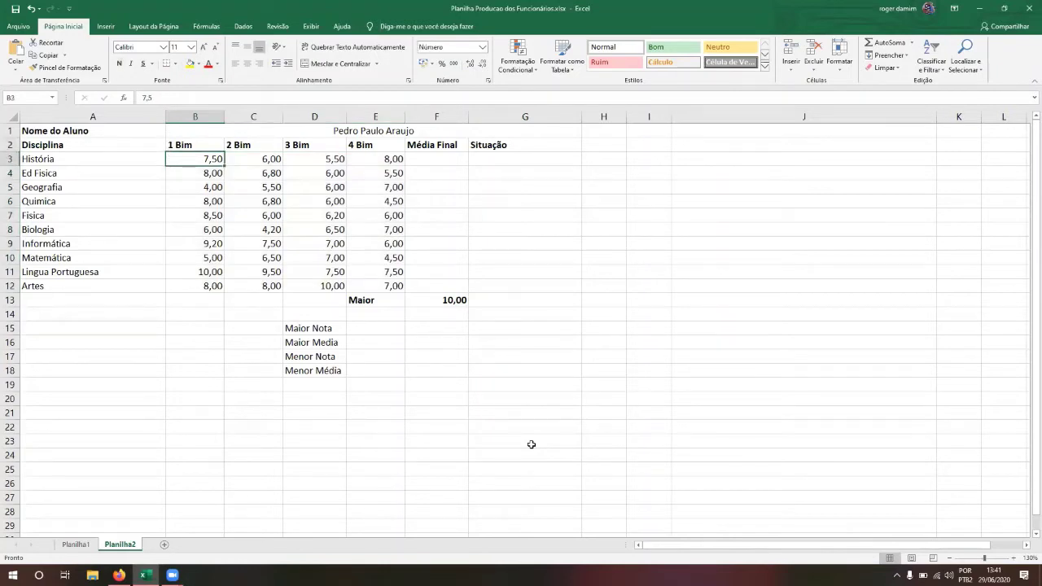
Demonstrate other ways of selecting the whole grade block, from História's 1 Bim to Artes' 4 Bim
key(shift+Right)
key(shift+Right)
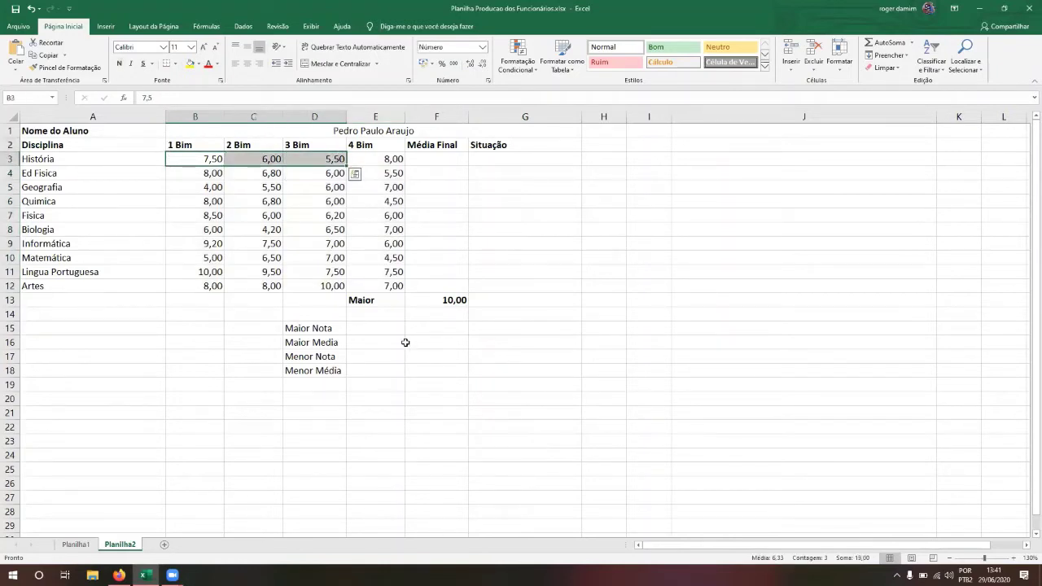
click(312, 242)
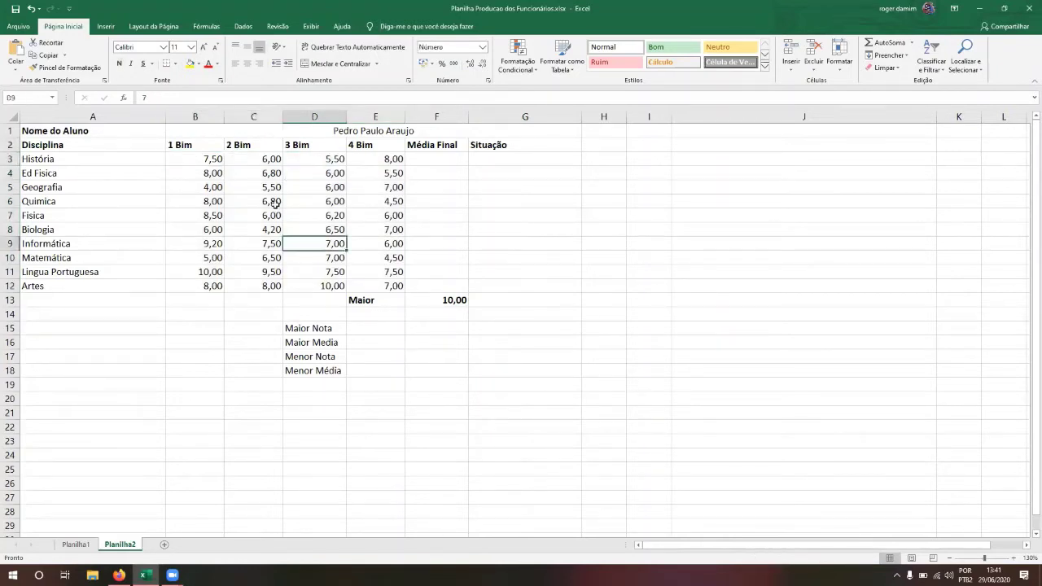
click(193, 157)
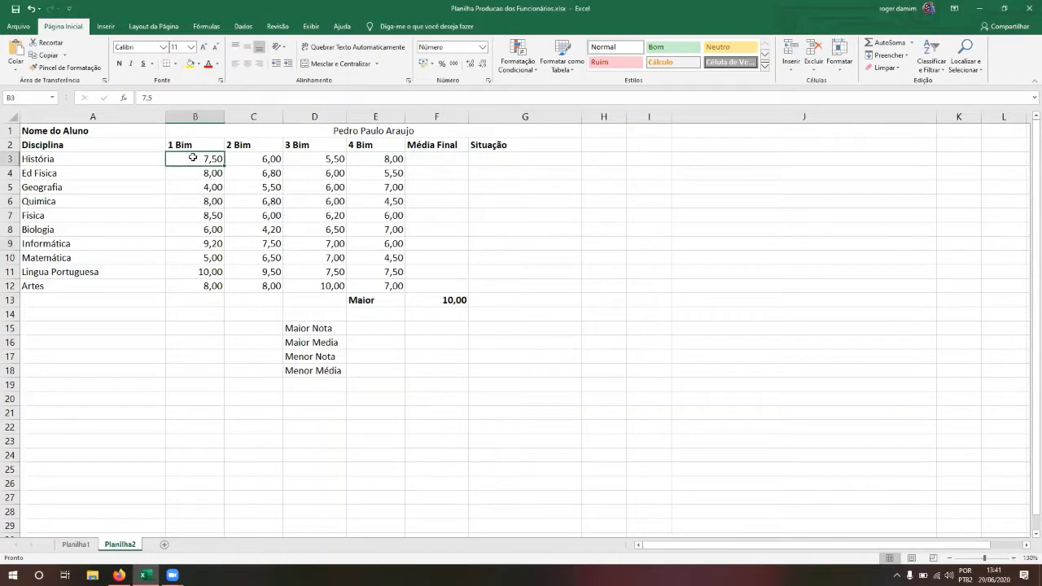
drag(199, 158, 370, 290)
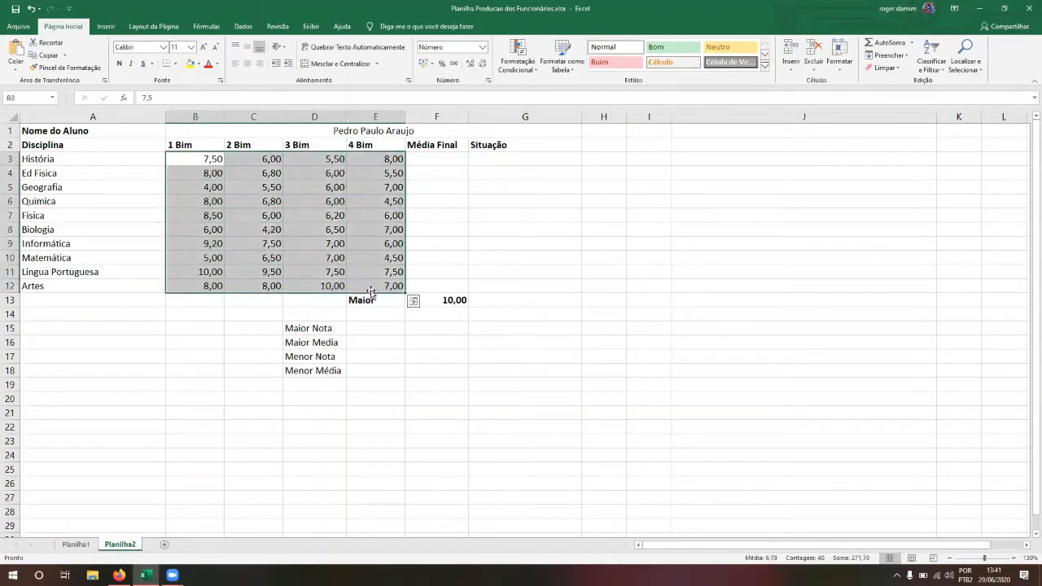
click(440, 244)
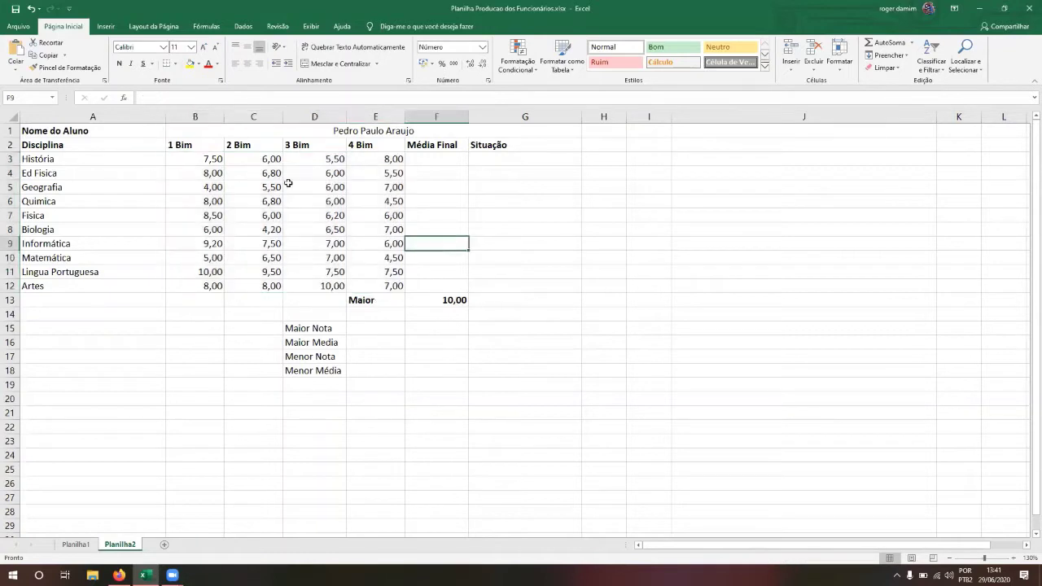
click(194, 155)
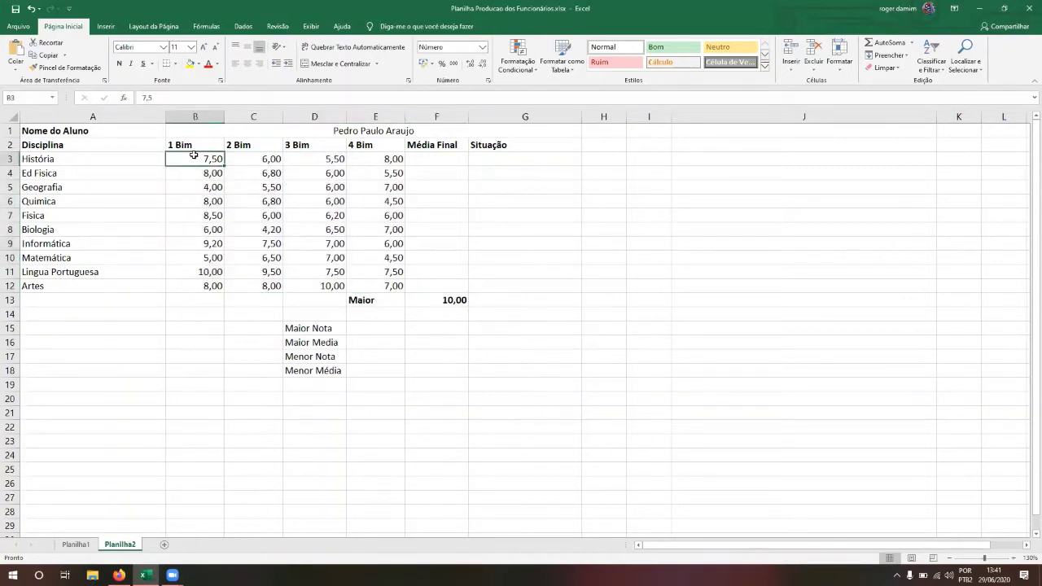
shift+click(398, 284)
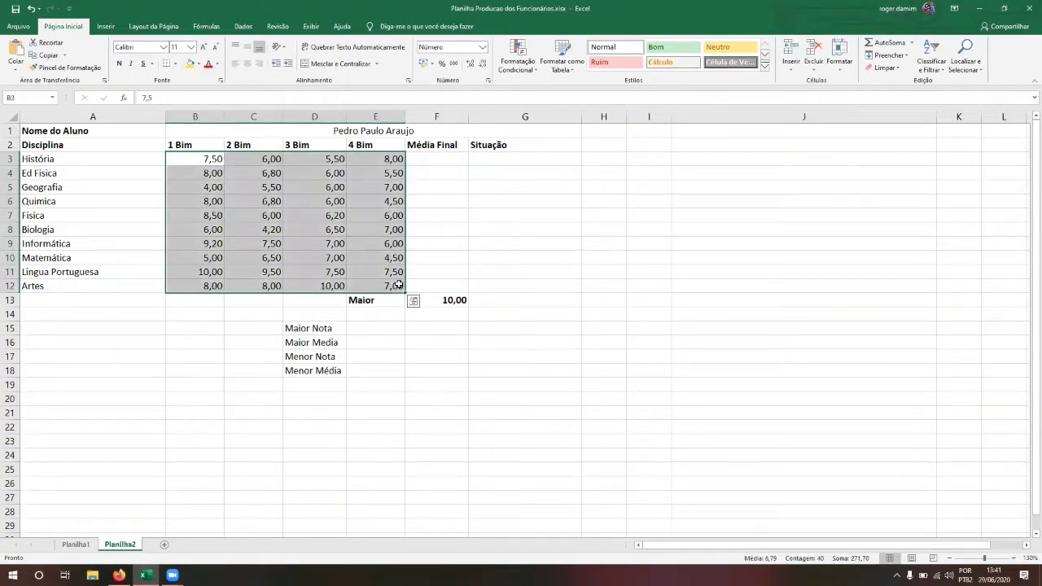
Set up a less-than conditional formatting rule with the threshold 6 for the grades in B3:E12
click(207, 159)
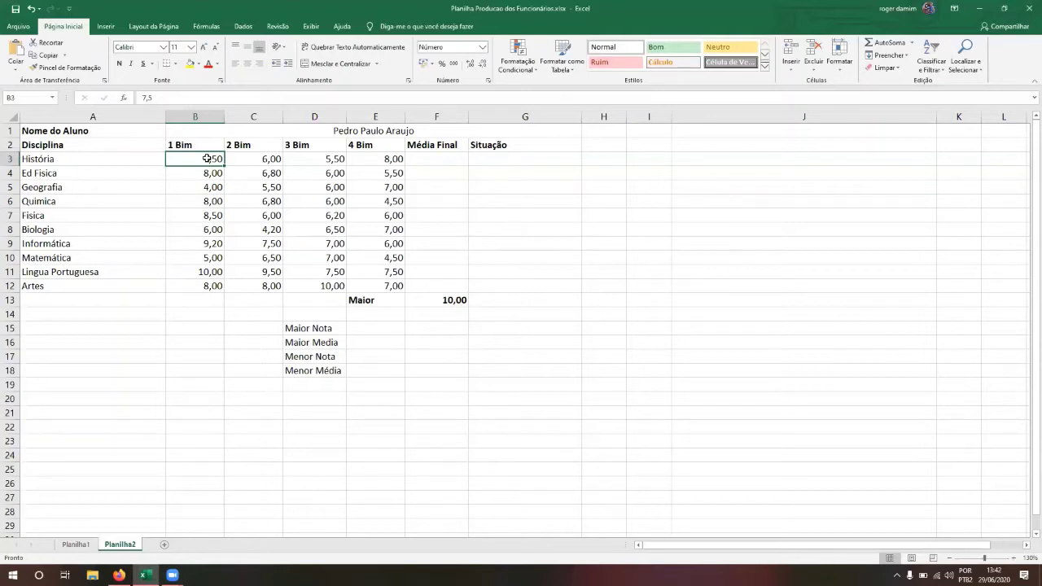
key(shift+Down)
key(shift+Right)
key(shift+Down)
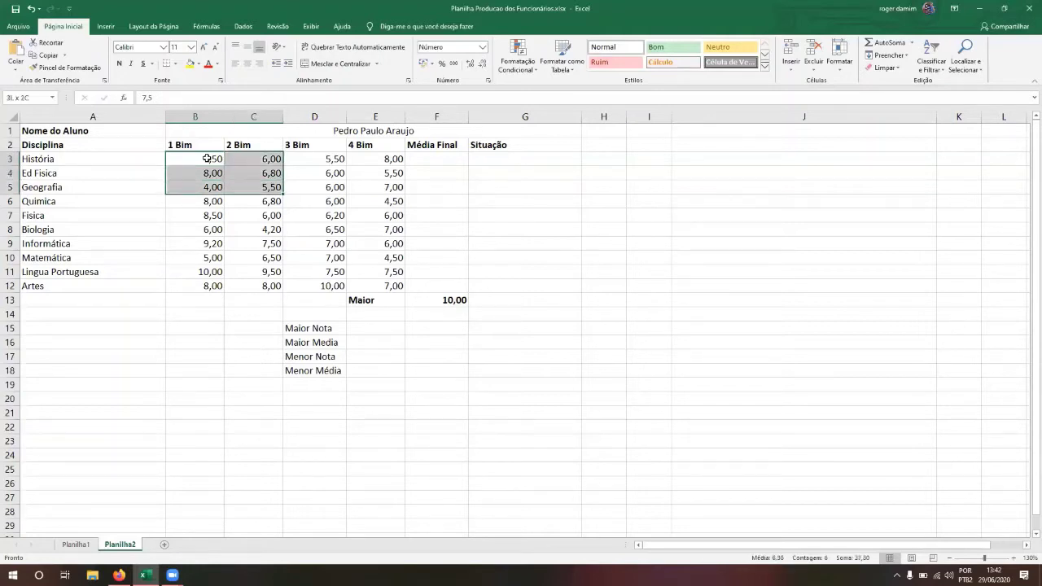
key(shift+Right)
key(shift+Down)
key(shift+Right)
key(shift+Down)
key(shift+Down)
key(shift+Down)
key(shift+Down)
key(shift+Down)
key(shift+Down)
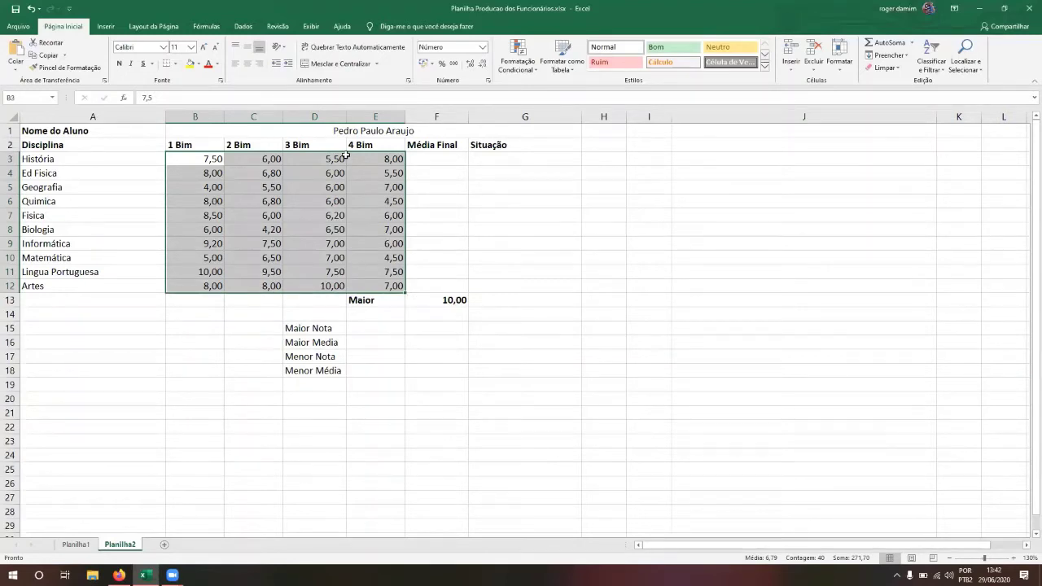
click(531, 65)
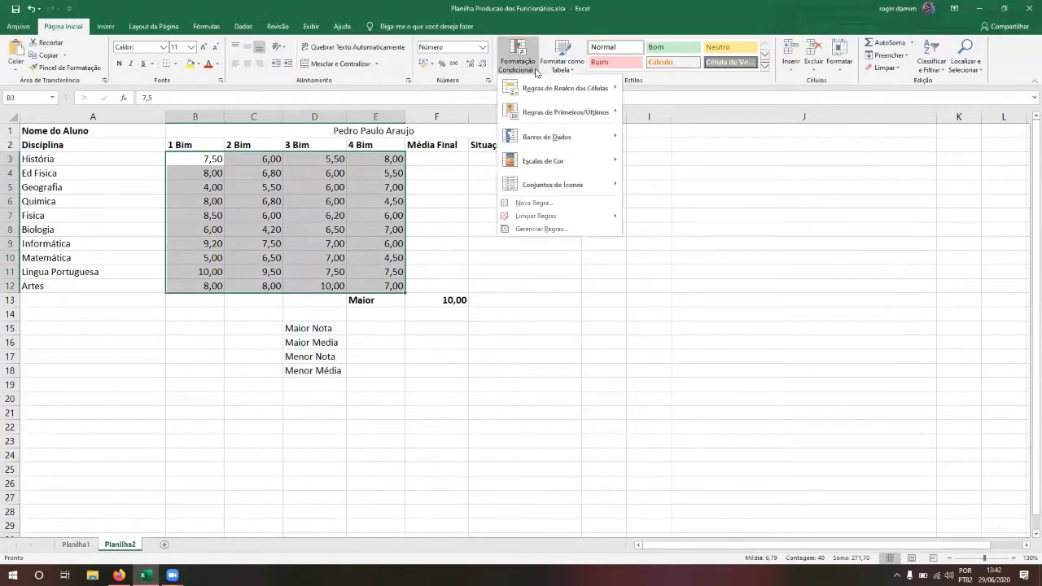
mouse_move(577, 89)
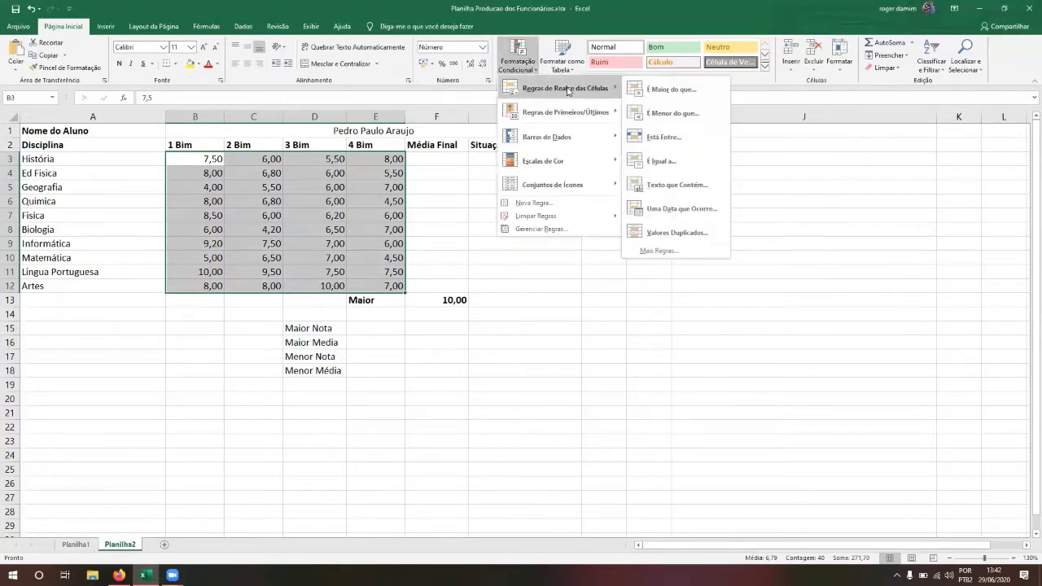
click(688, 119)
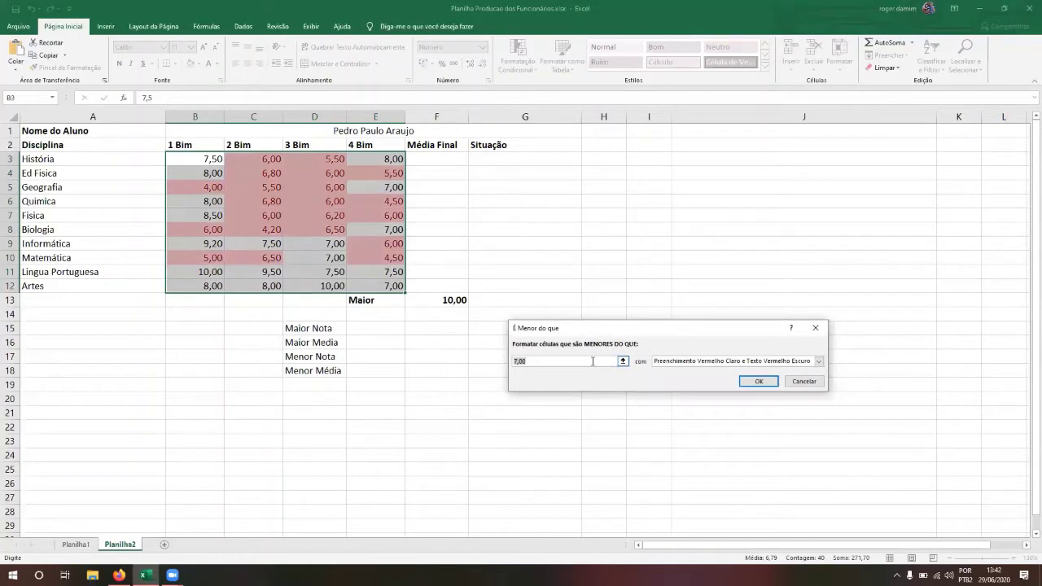
text(6)
key(Tab)
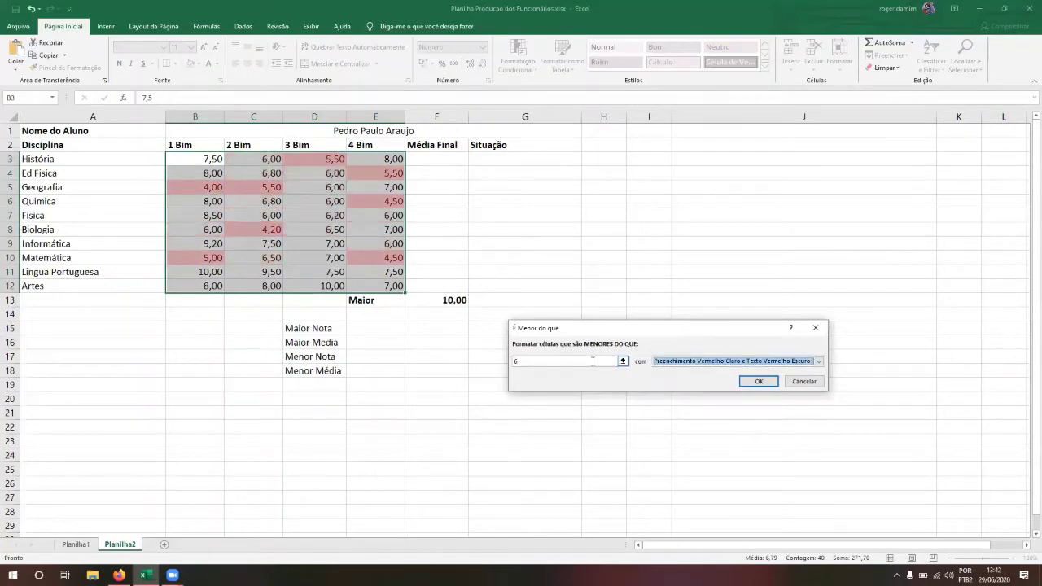
Give the less-than rule a custom format with a lighter red fill chosen from the extended standard colors
click(691, 362)
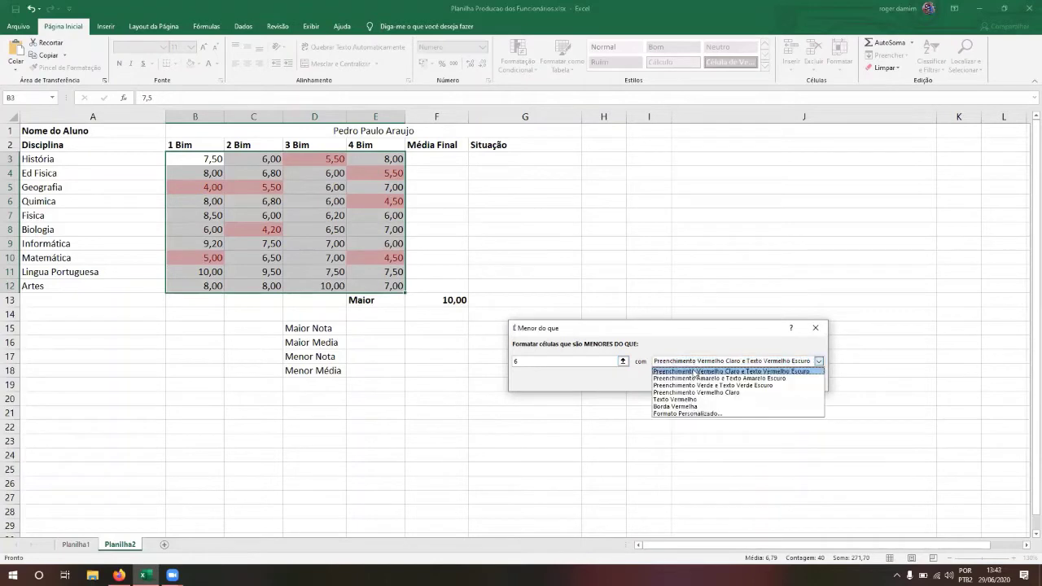
click(684, 414)
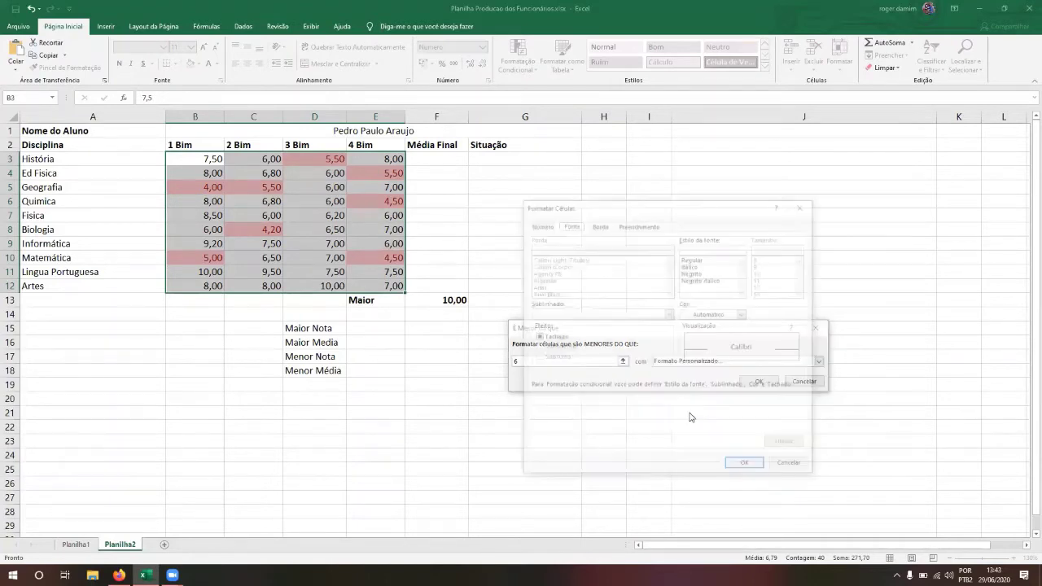
click(657, 224)
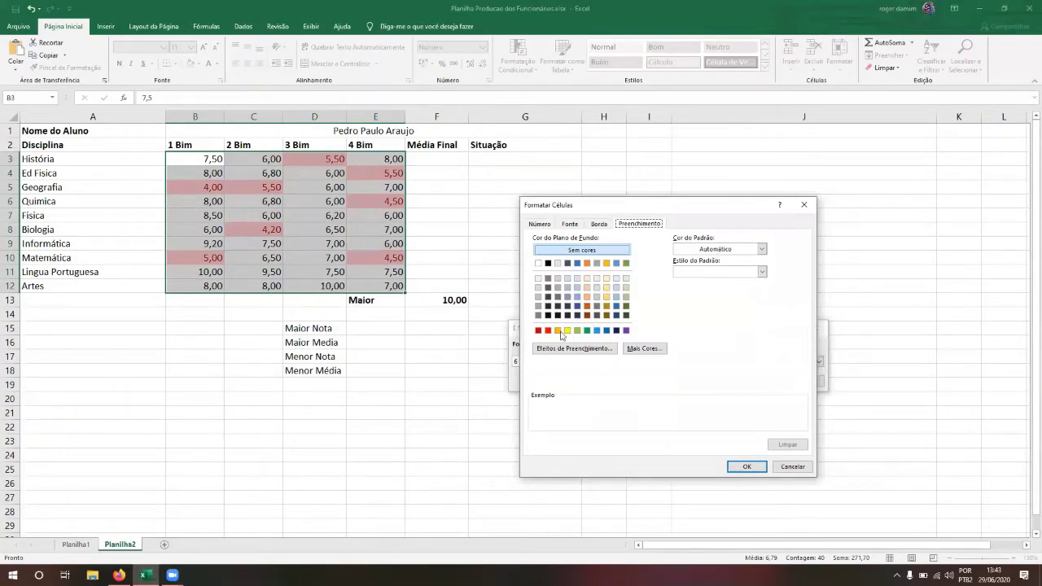
click(549, 333)
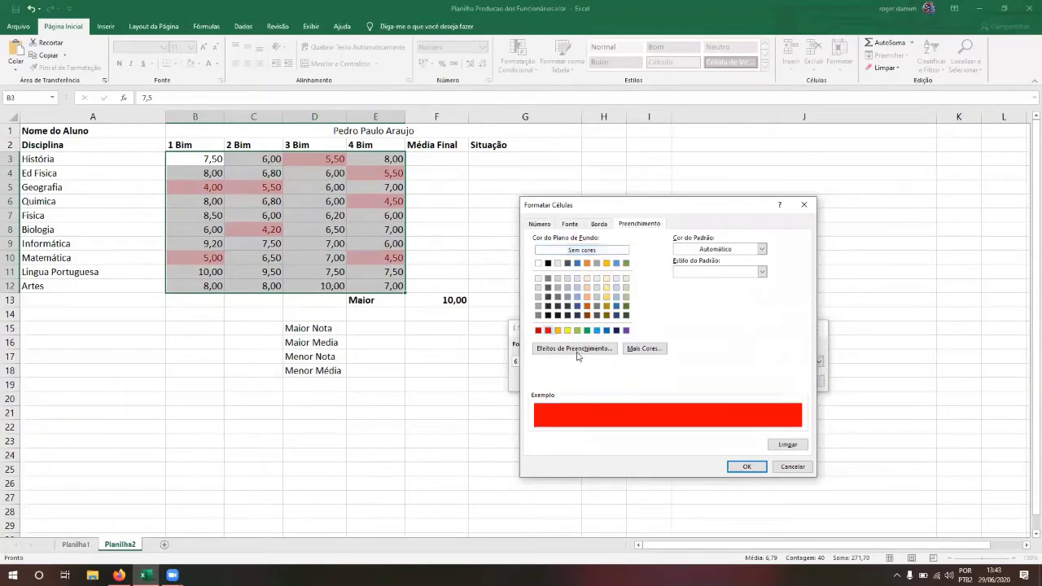
click(644, 349)
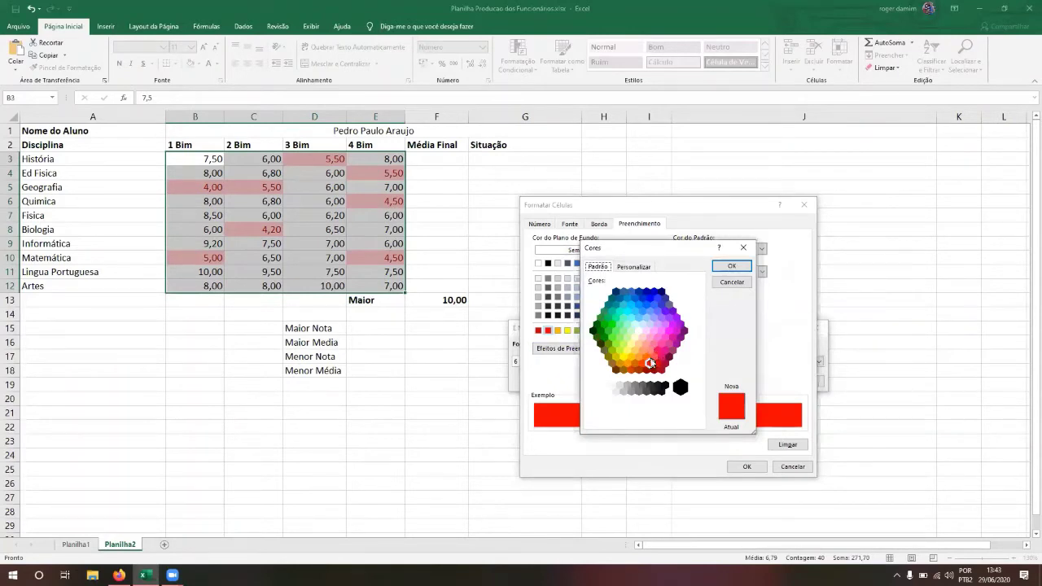
click(653, 357)
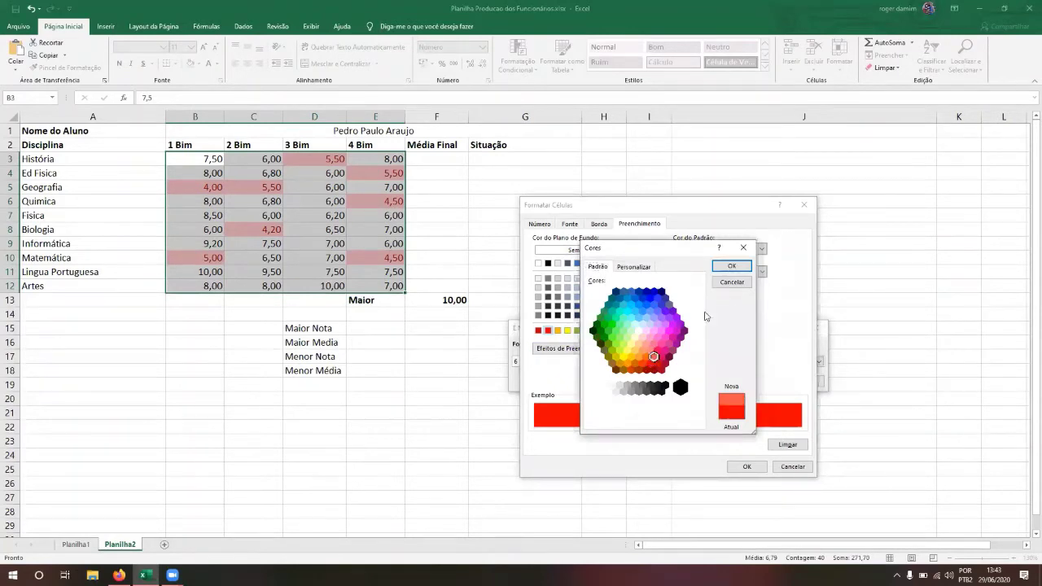
click(732, 266)
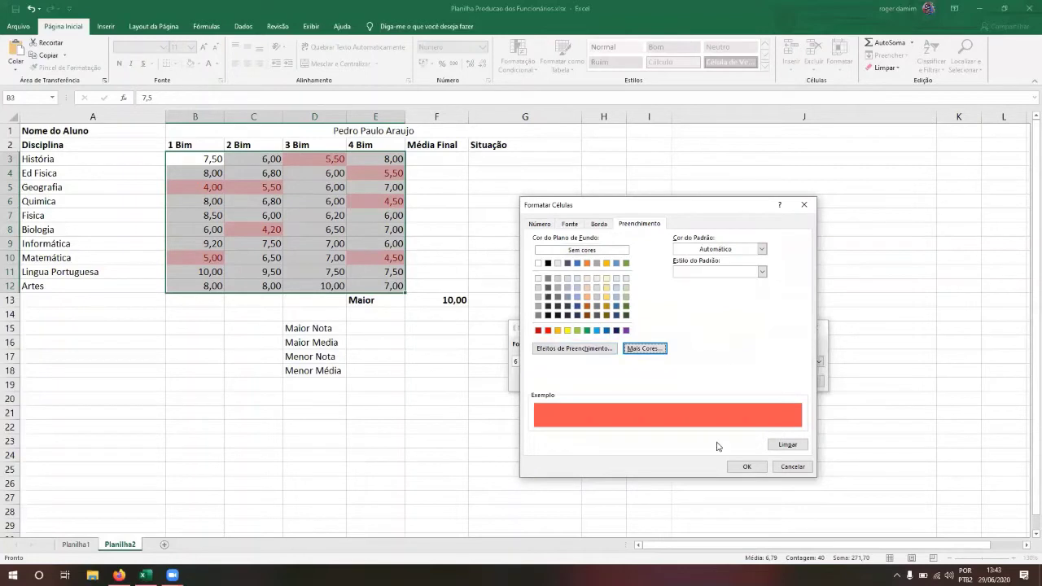
click(735, 468)
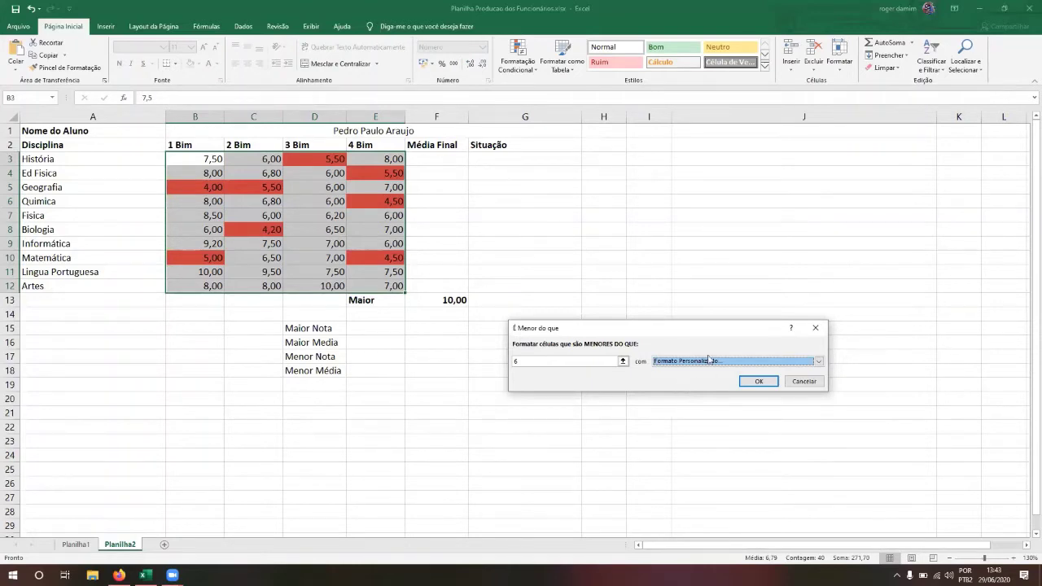
Try an orange theme font color in the custom format of the less-than-6 rule
click(670, 362)
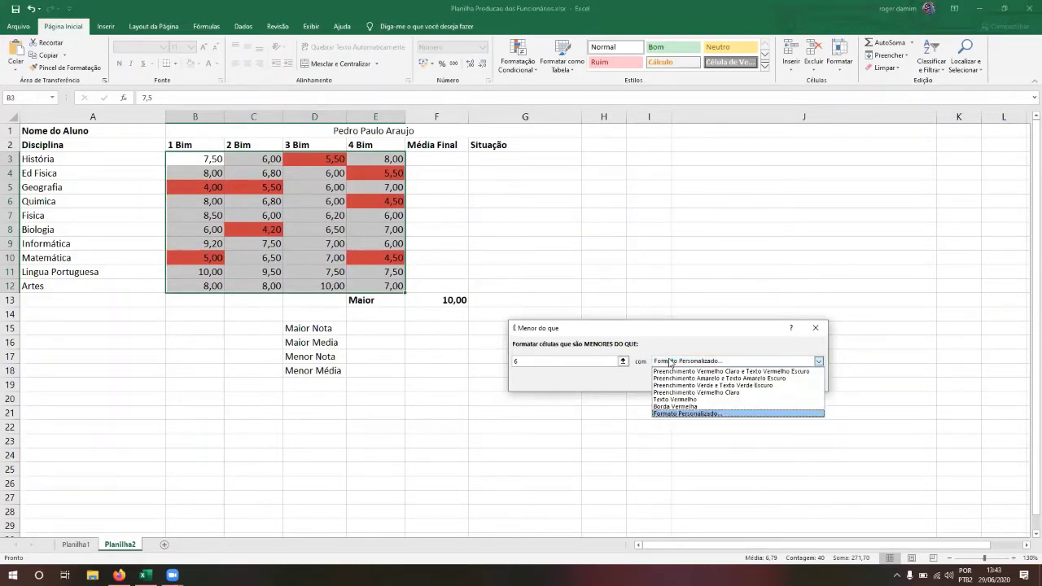
click(670, 363)
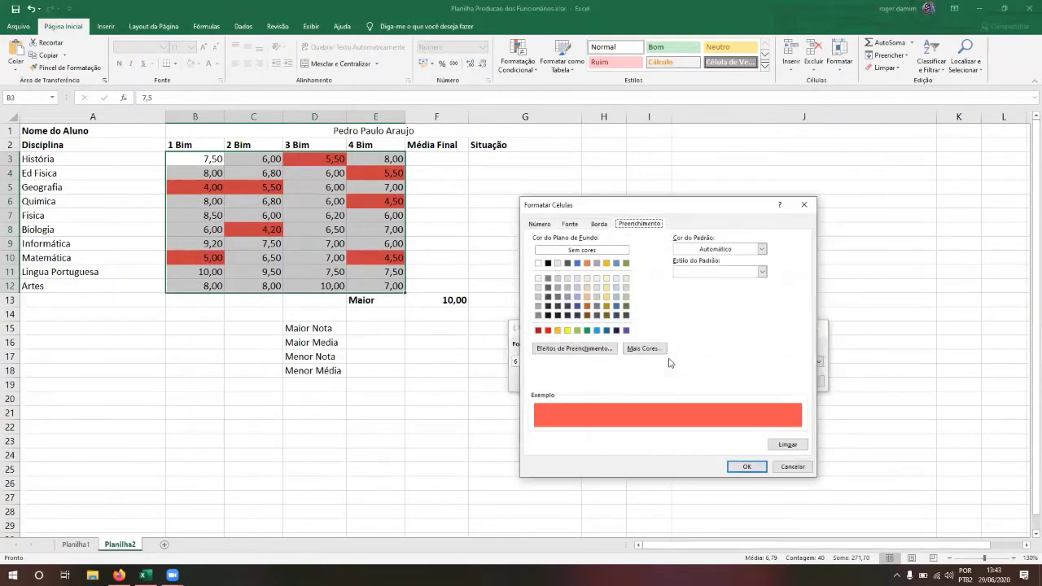
click(571, 225)
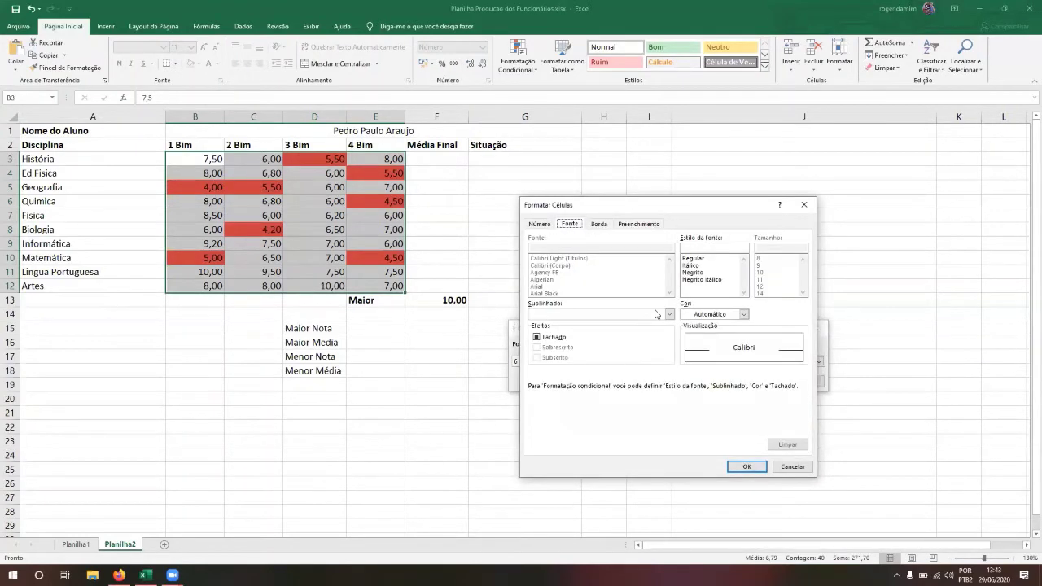
click(743, 314)
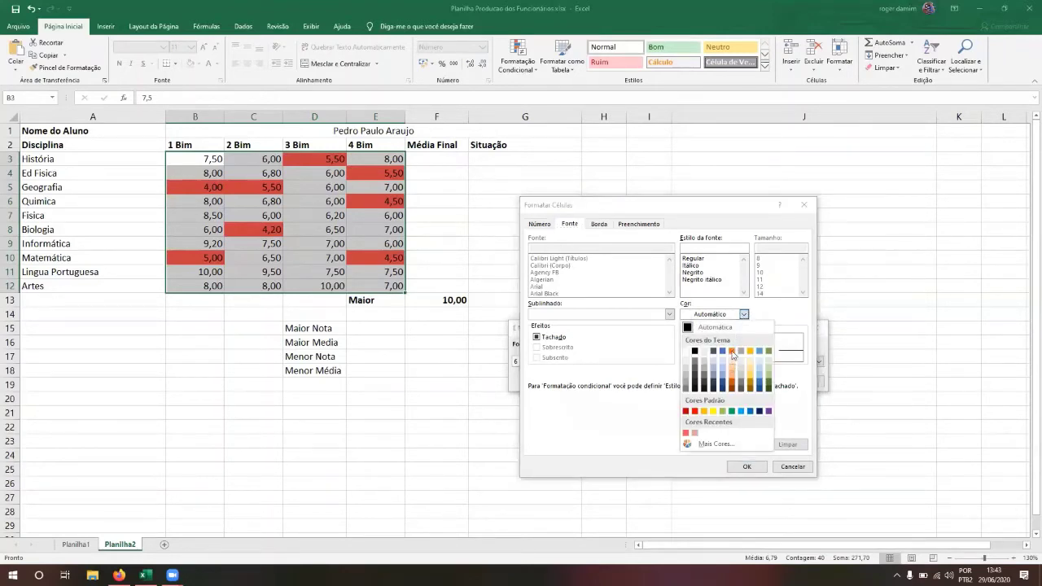
click(732, 352)
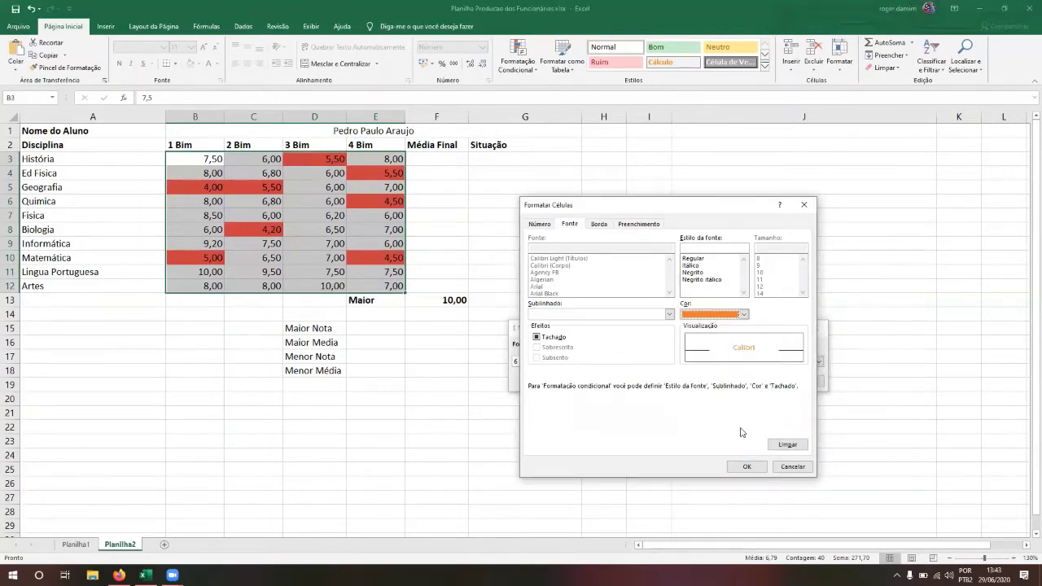
click(736, 468)
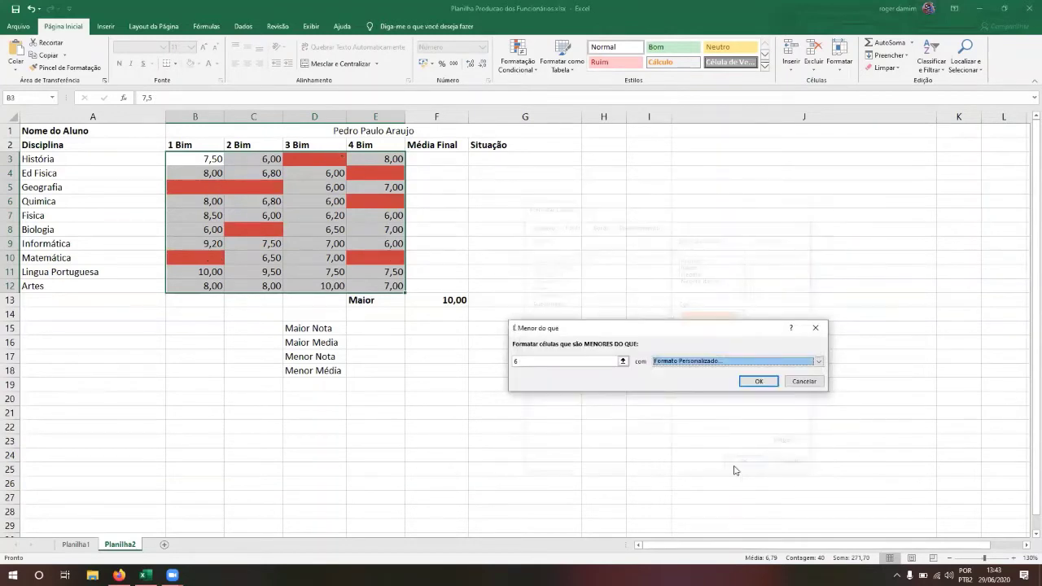
Set the custom format's font color to automatic and apply the less-than-6 rule to the grades
click(744, 366)
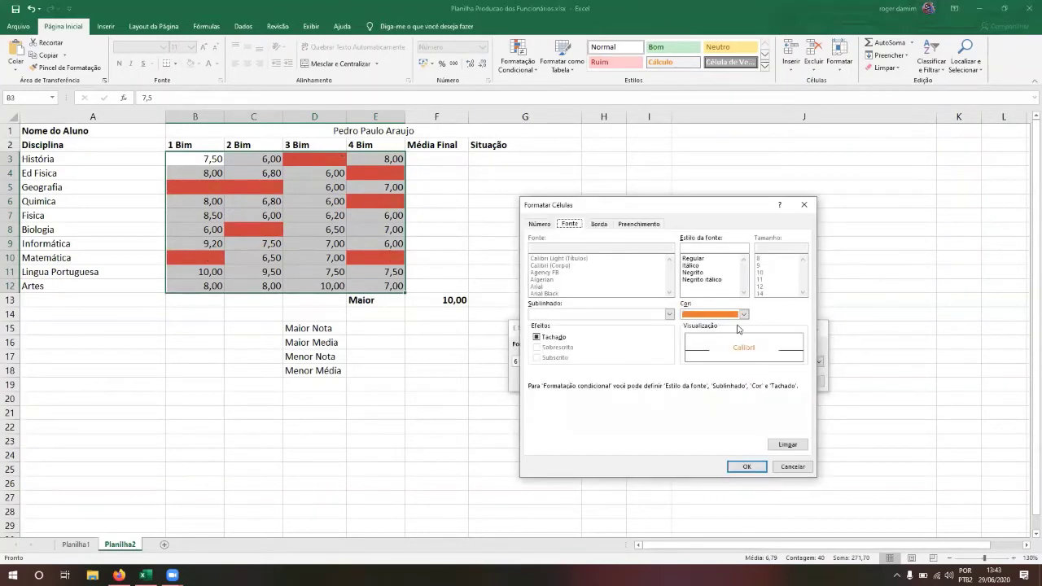
click(743, 314)
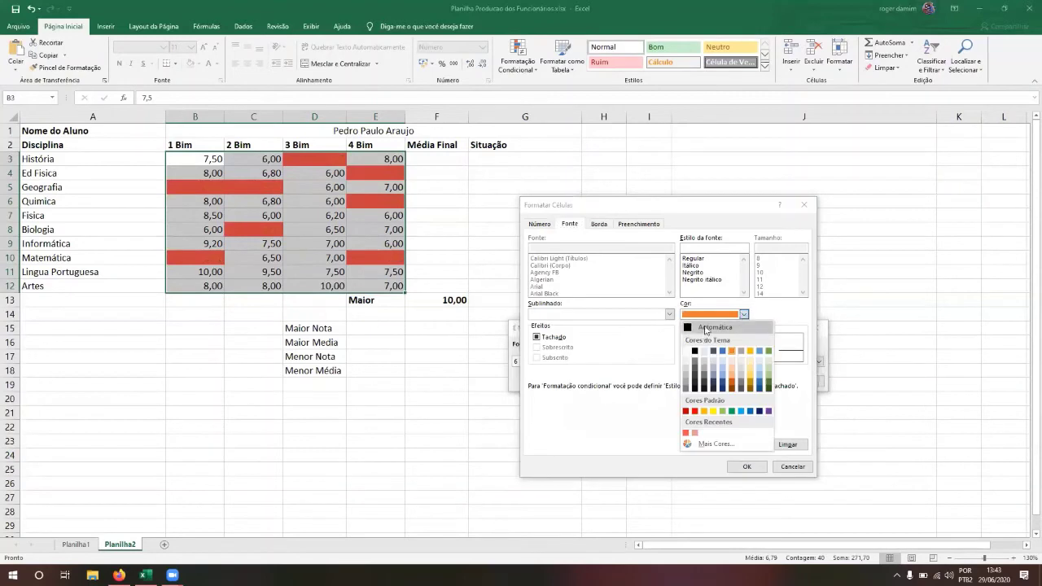
click(708, 327)
click(742, 467)
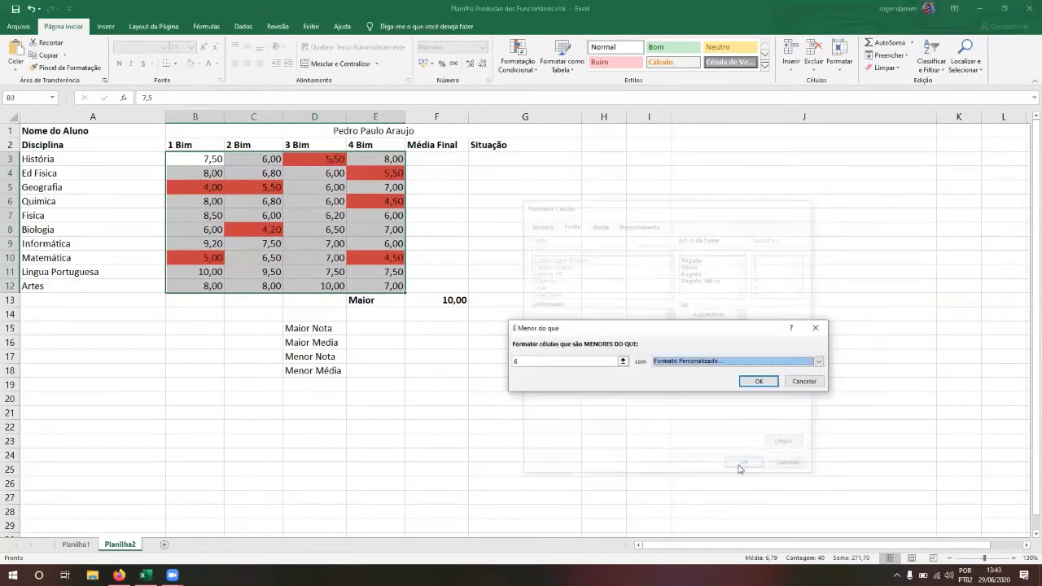
click(756, 382)
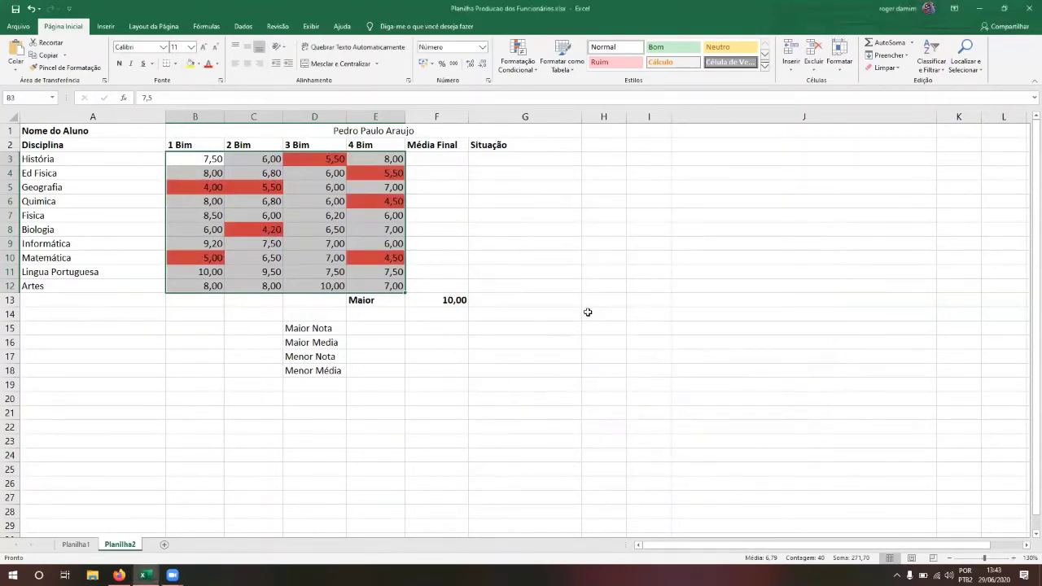
Change the Química grade for 3 Bim in cell D6 to 5,8 to test the rule
click(540, 245)
key(Left)
key(Left)
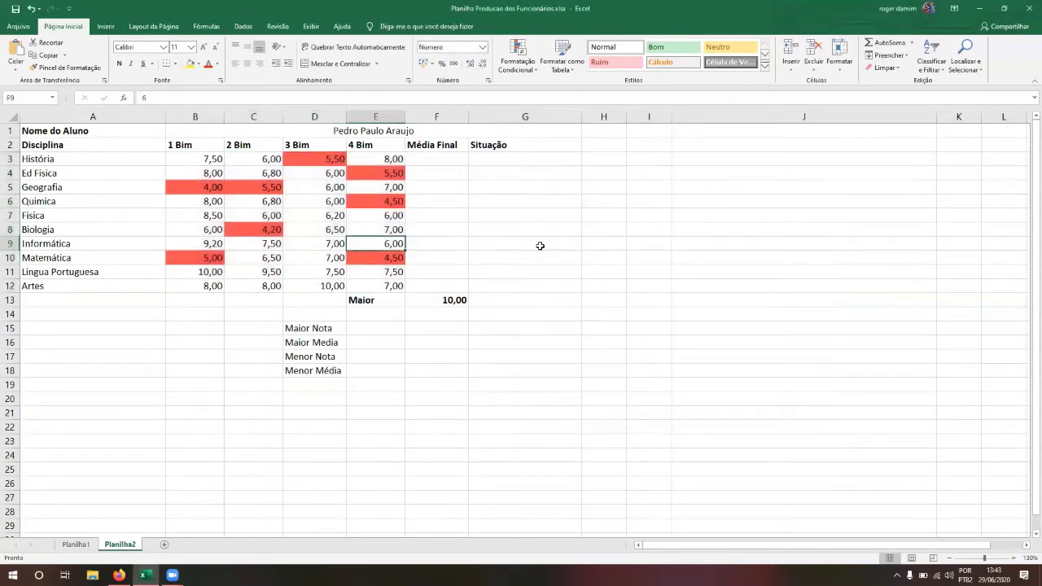
key(Left)
key(Up)
key(Up)
key(Left)
key(Up)
key(Up)
key(Up)
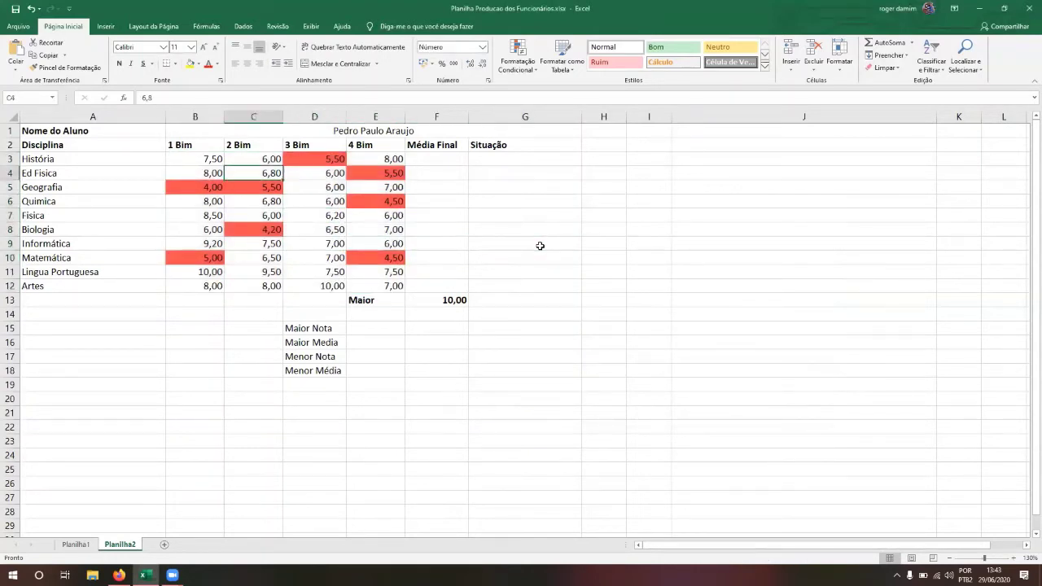
key(Down)
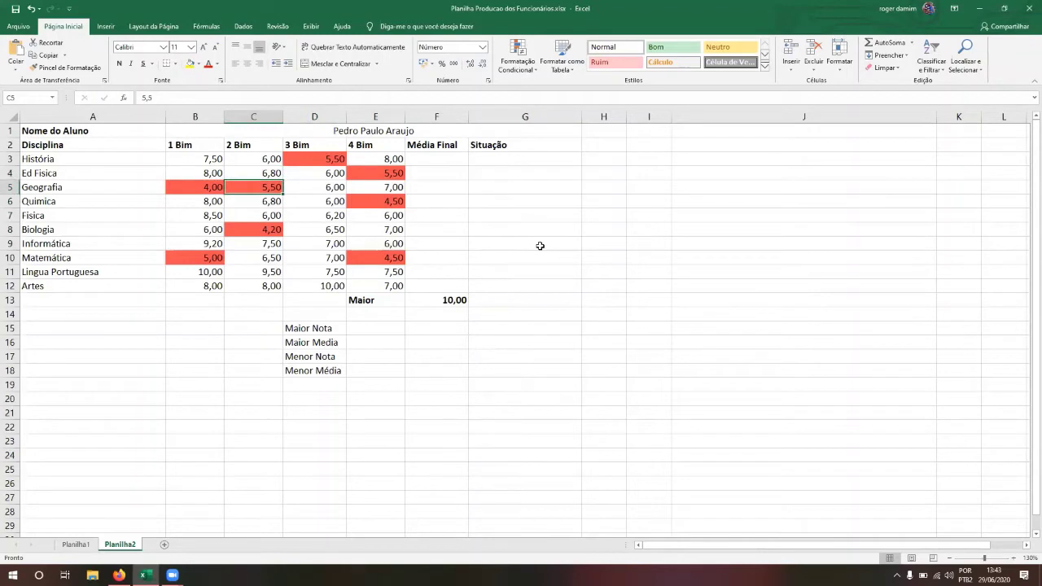
key(Down)
key(Right)
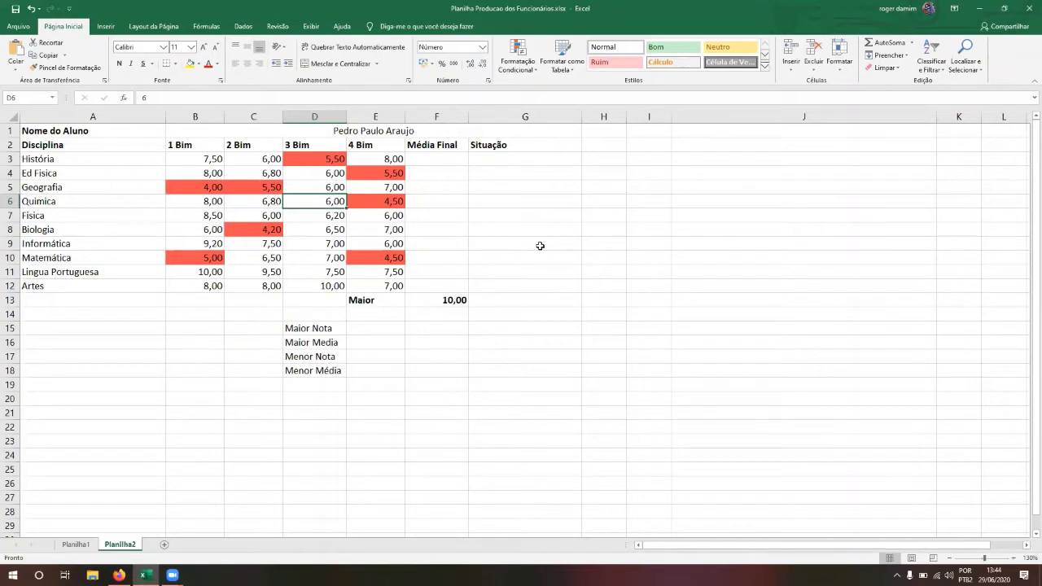
text(5,8)
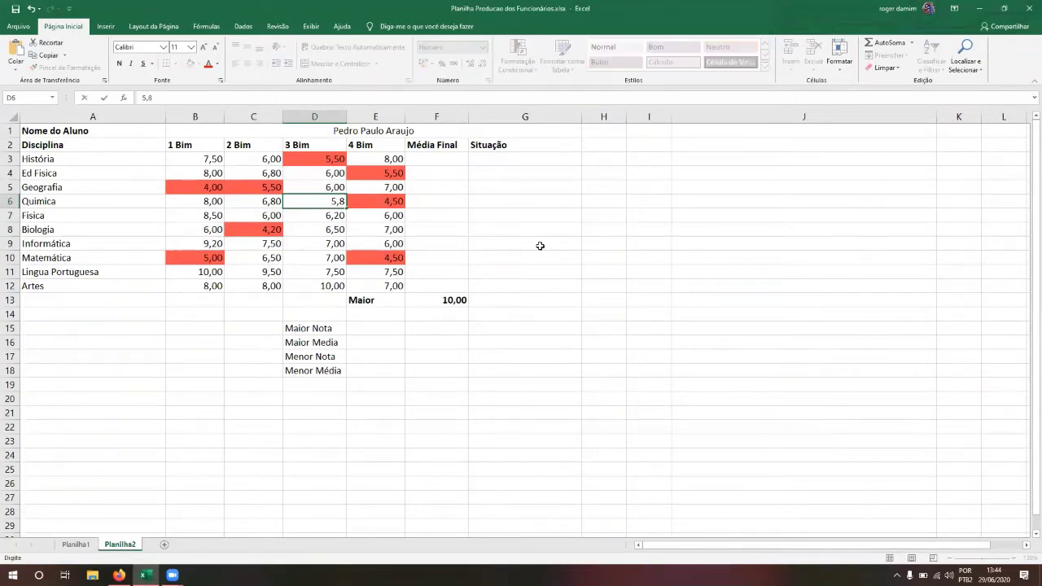
key(Return)
key(Up)
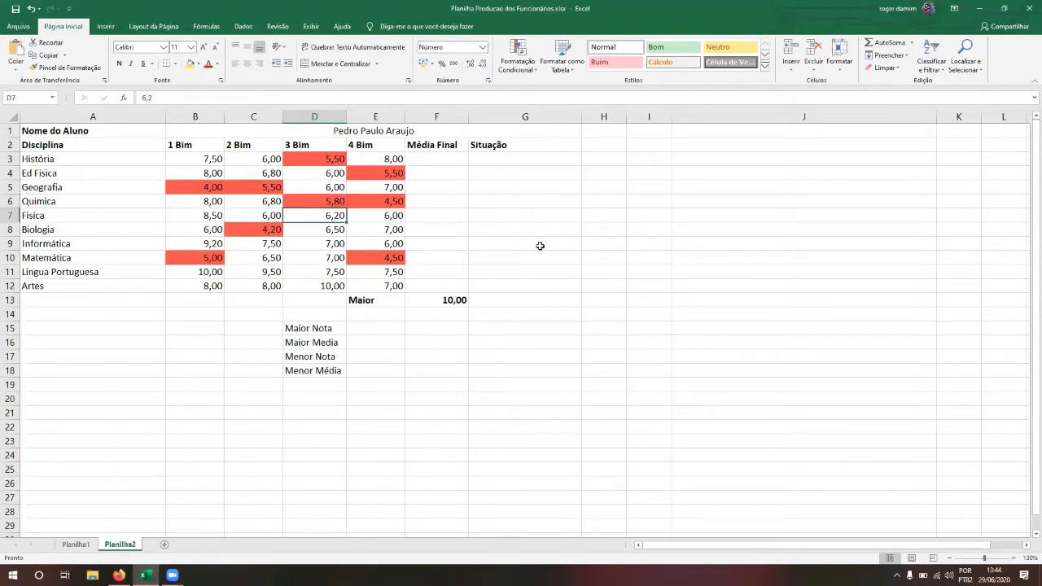
Set up an equal-to conditional formatting rule with the value 10 for the grades in B3:E12
key(Up)
key(Up)
key(Up)
key(Left)
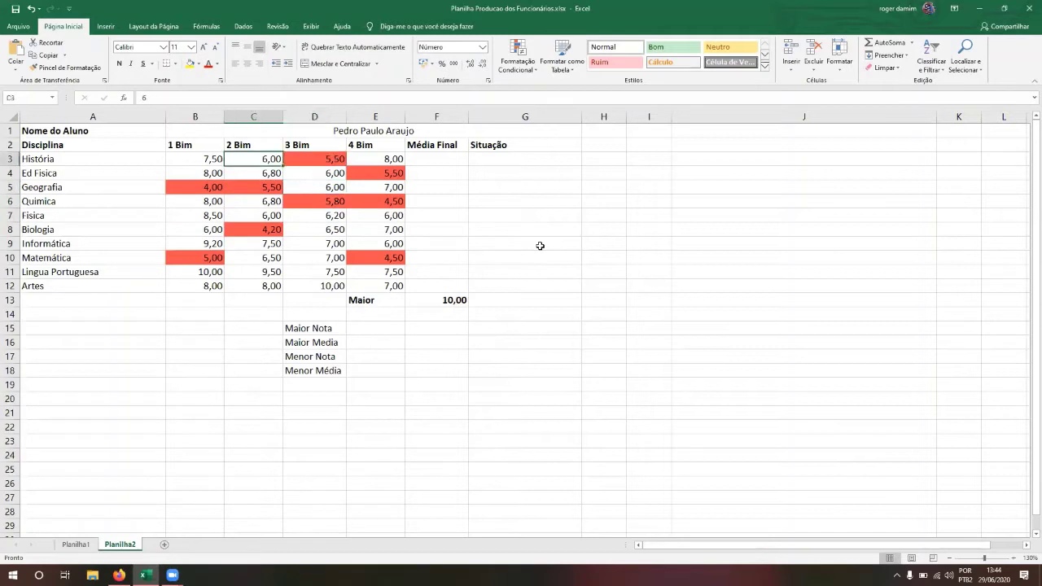
key(Left)
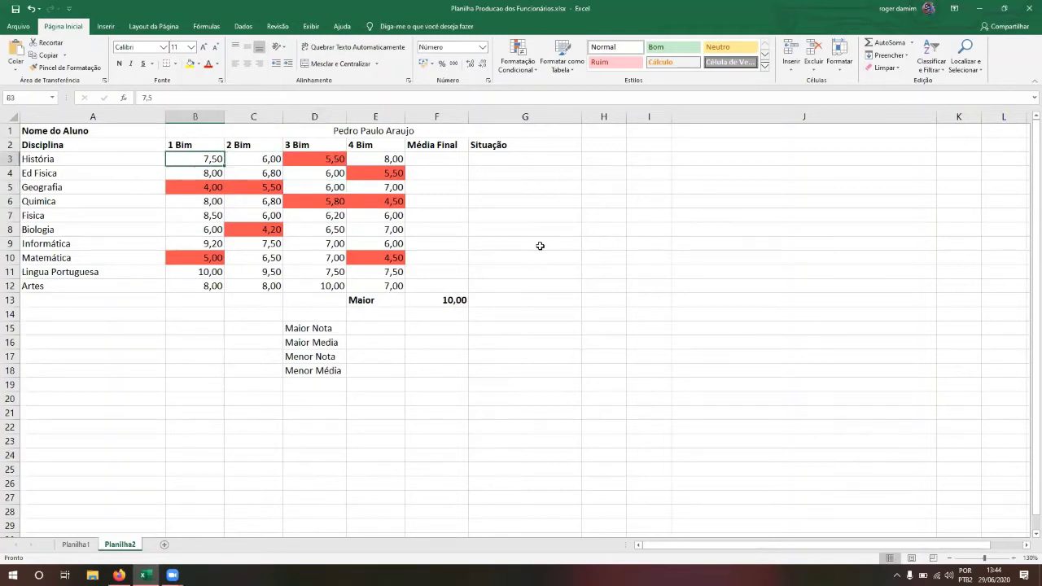
key(shift+Down)
key(shift+Down)
key(shift+Down)
key(shift+Down)
key(shift+Down)
key(shift+Down)
key(shift+Down)
key(shift+Down)
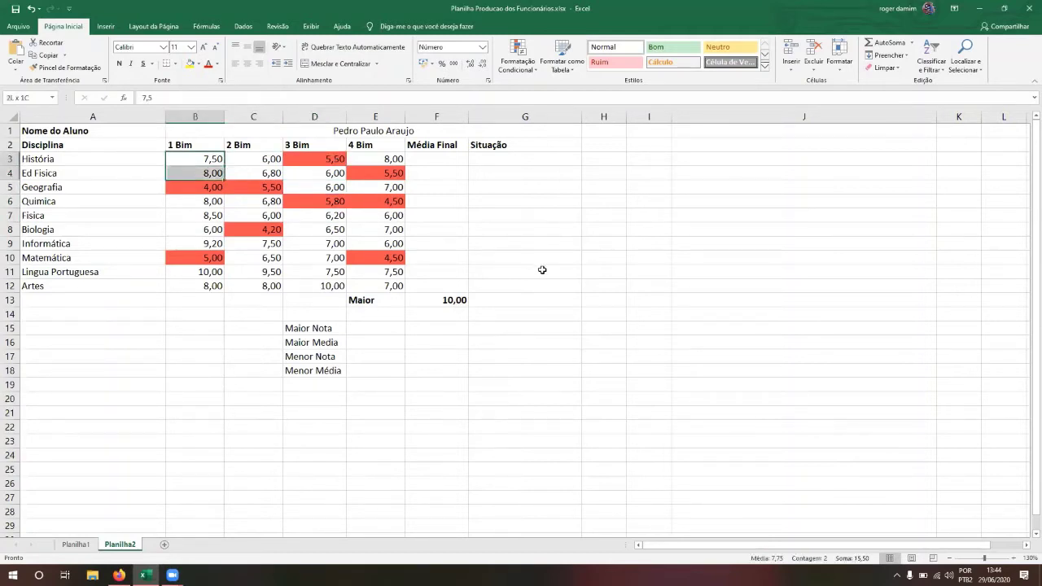
key(shift+Down)
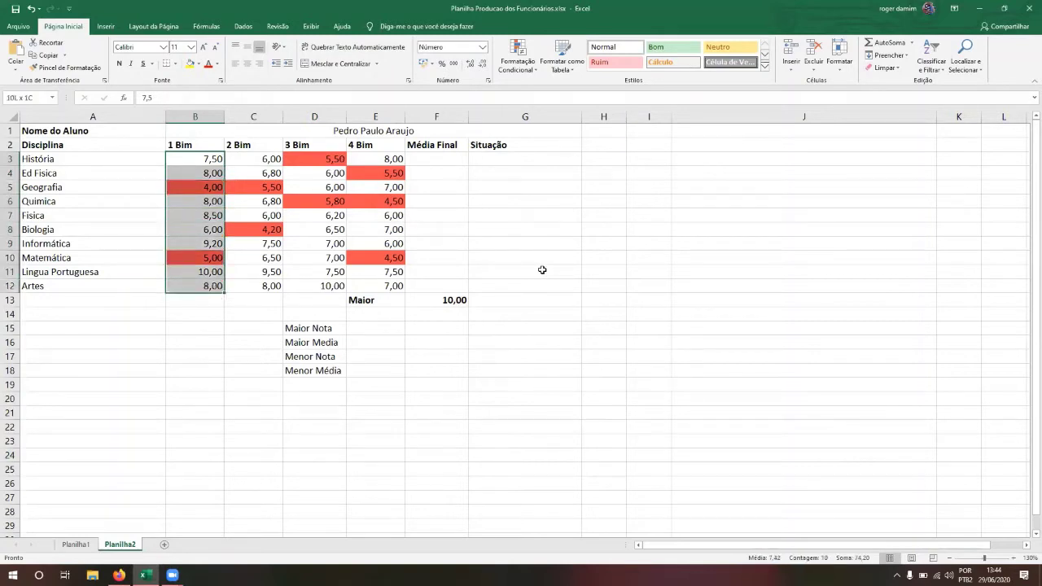
key(shift+Right)
key(shift+Right)
key(shift+Right)
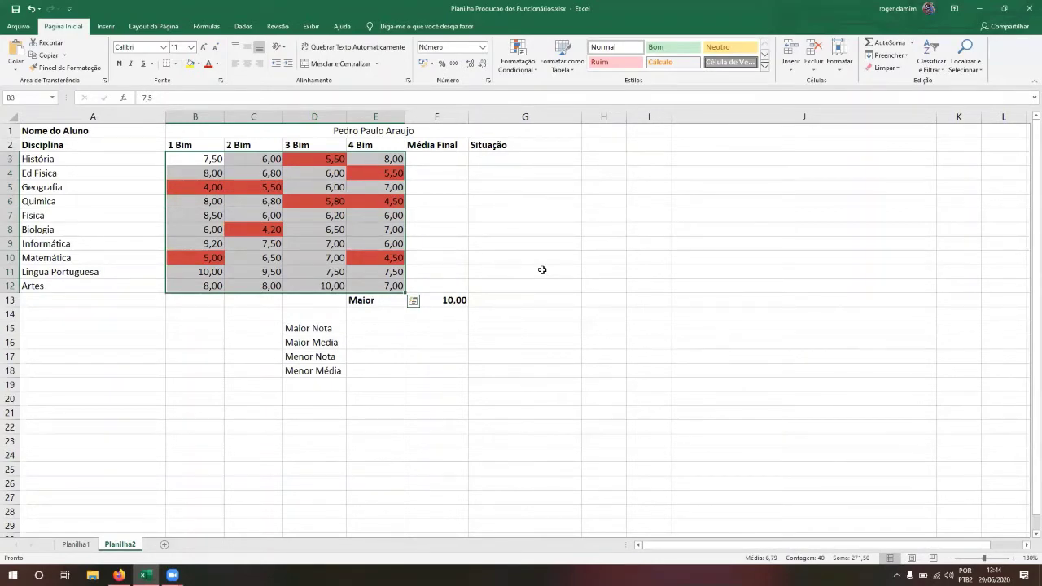
click(532, 72)
mouse_move(542, 83)
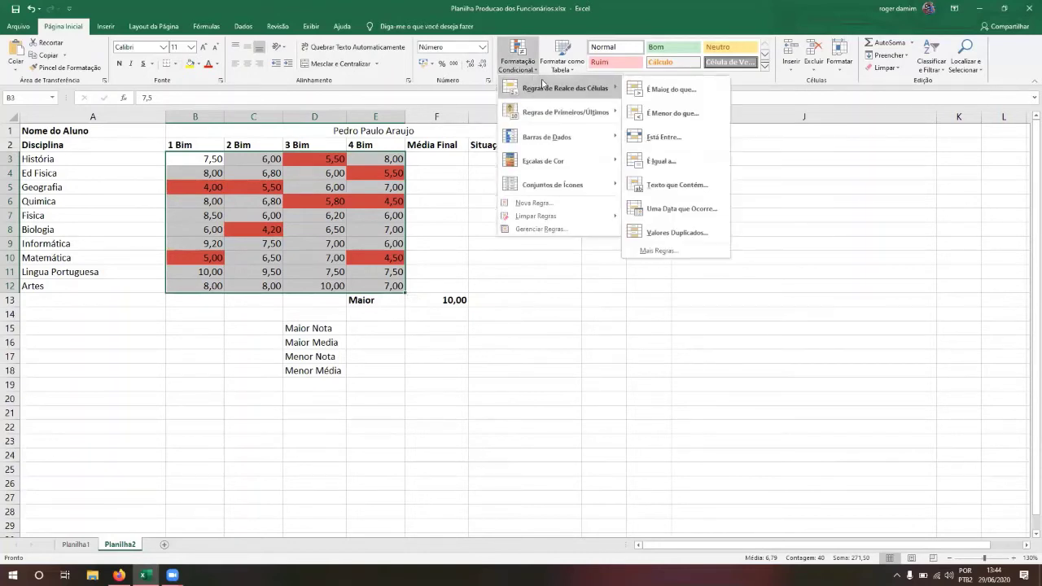
click(660, 163)
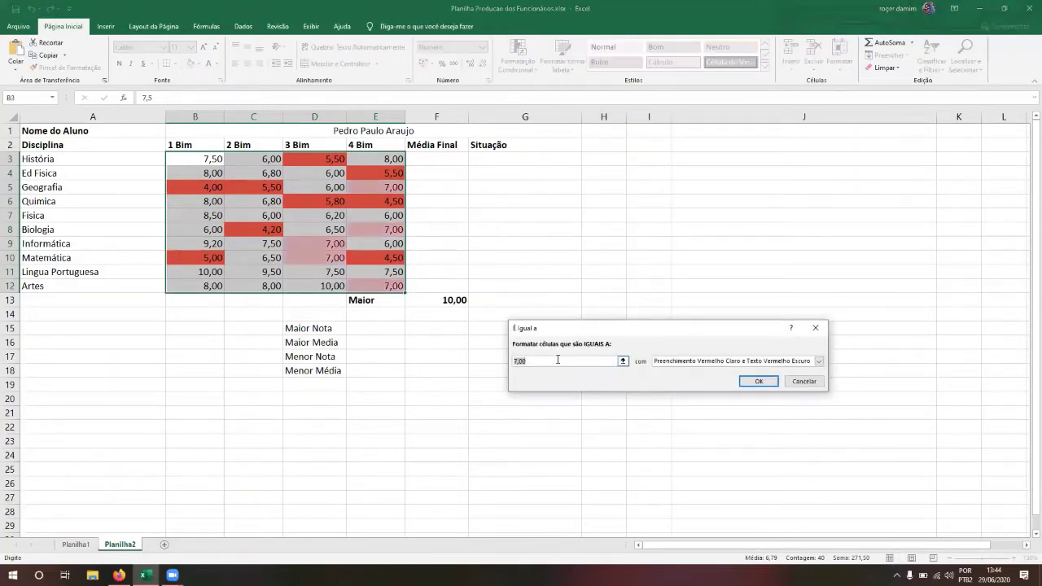
text(10)
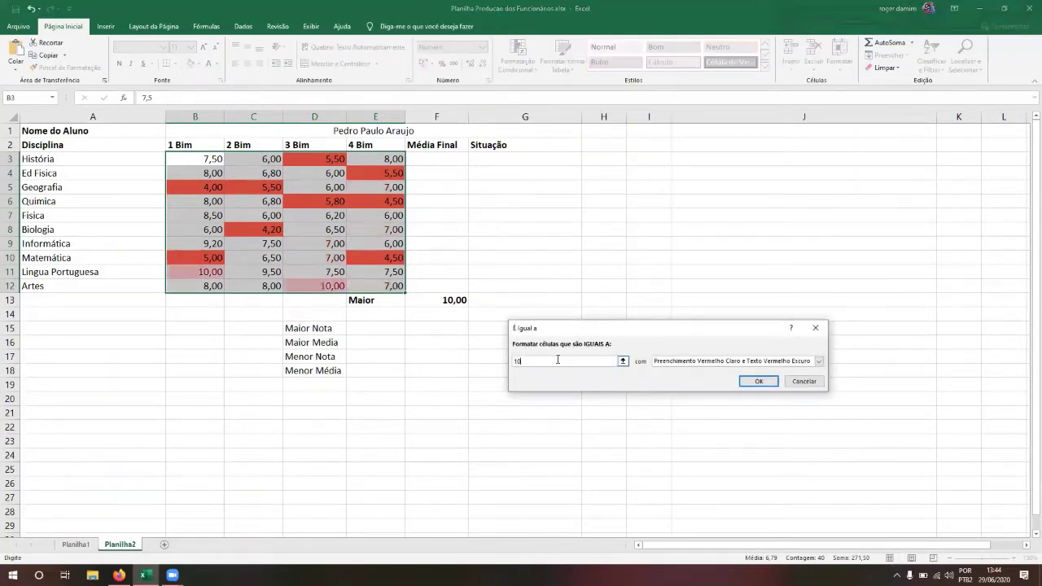
Give the equal-to-10 rule a custom format with a dark blue theme fill and apply it
click(685, 366)
click(688, 417)
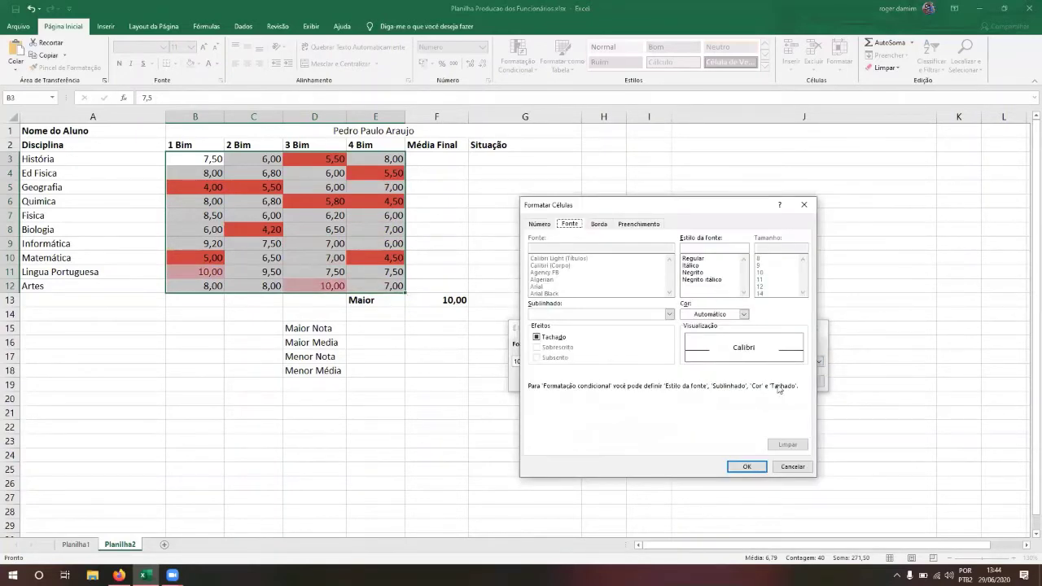
click(641, 224)
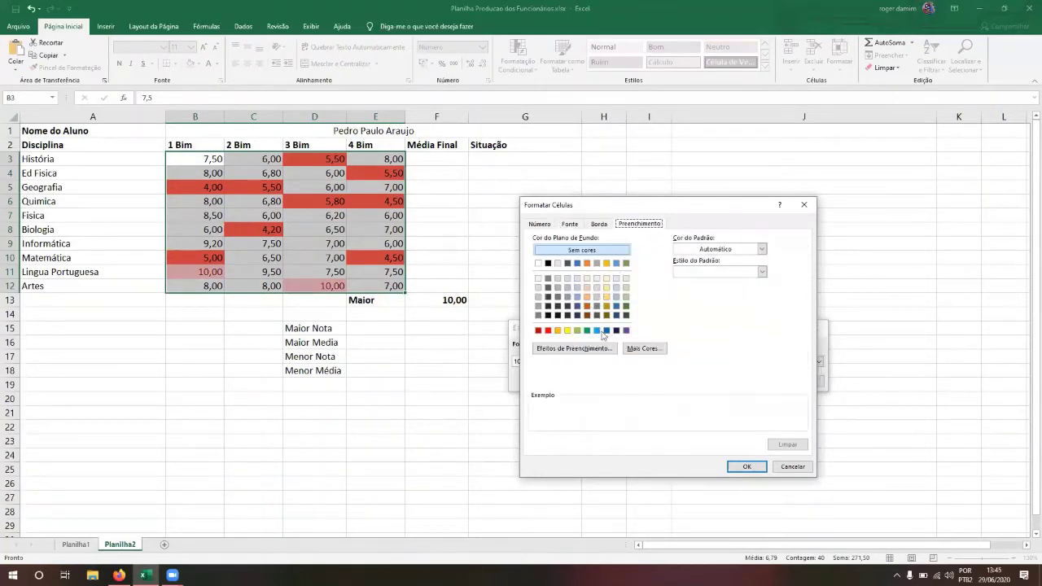
click(577, 306)
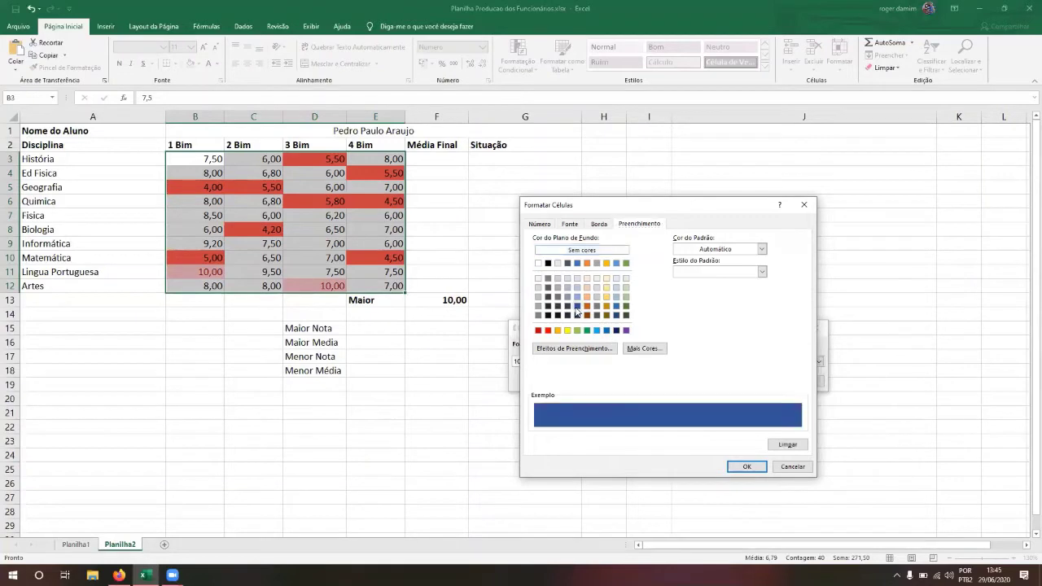
click(747, 467)
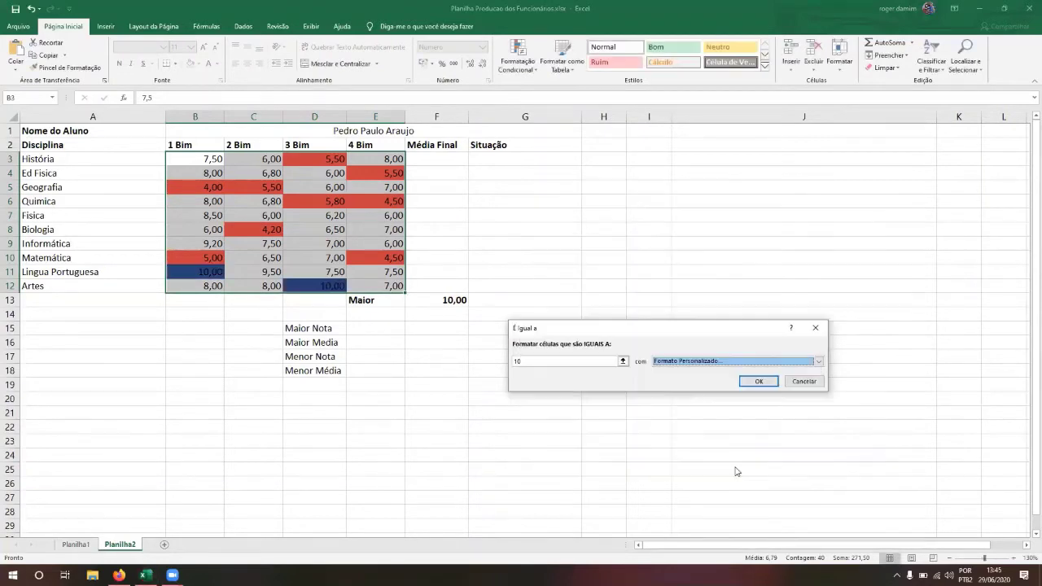
click(758, 381)
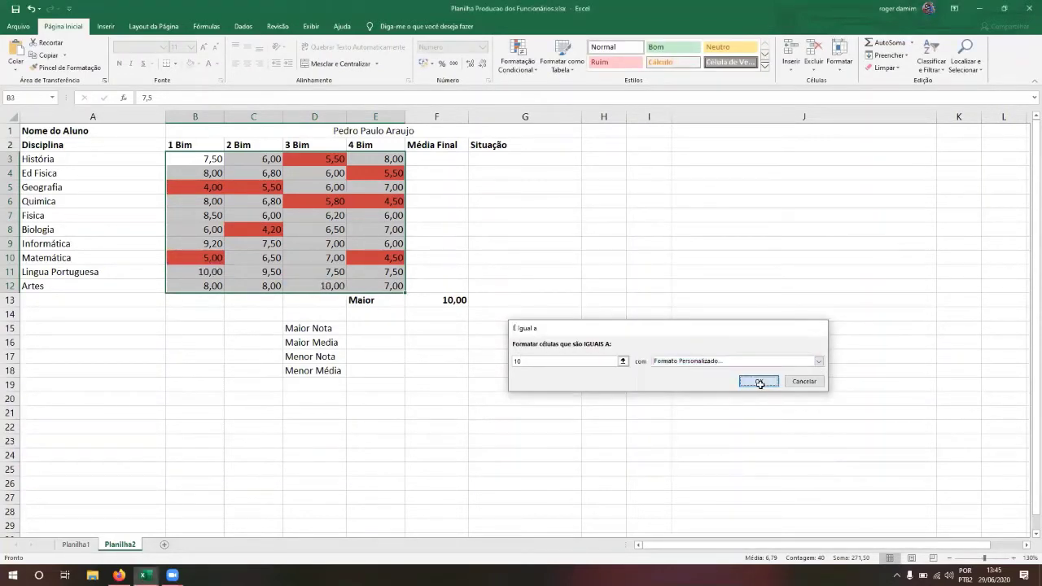
click(498, 350)
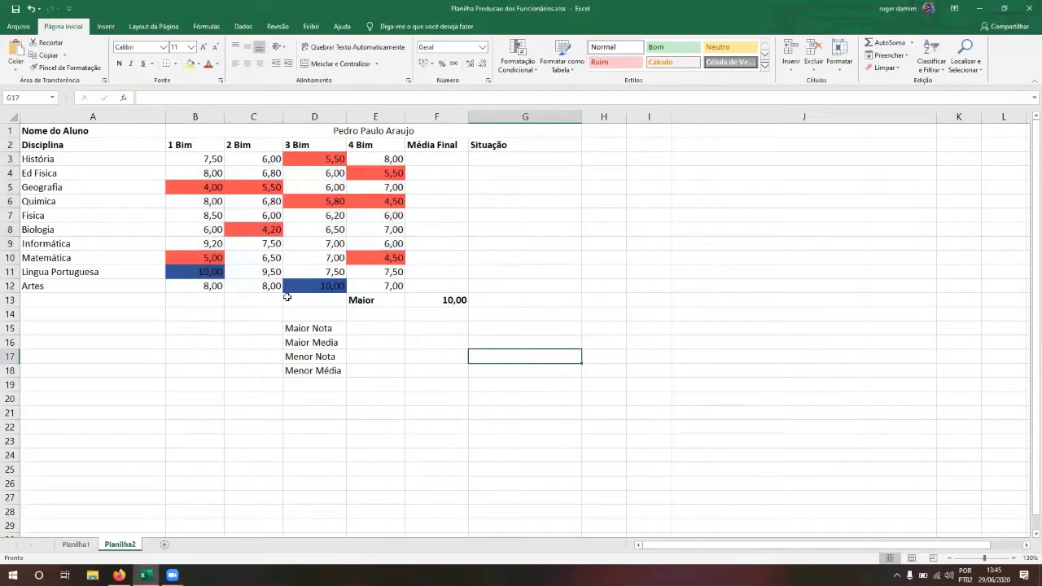
Test the equal-to rule by changing the Biologia grade for 1 Bim in cell B8 to 10
click(196, 269)
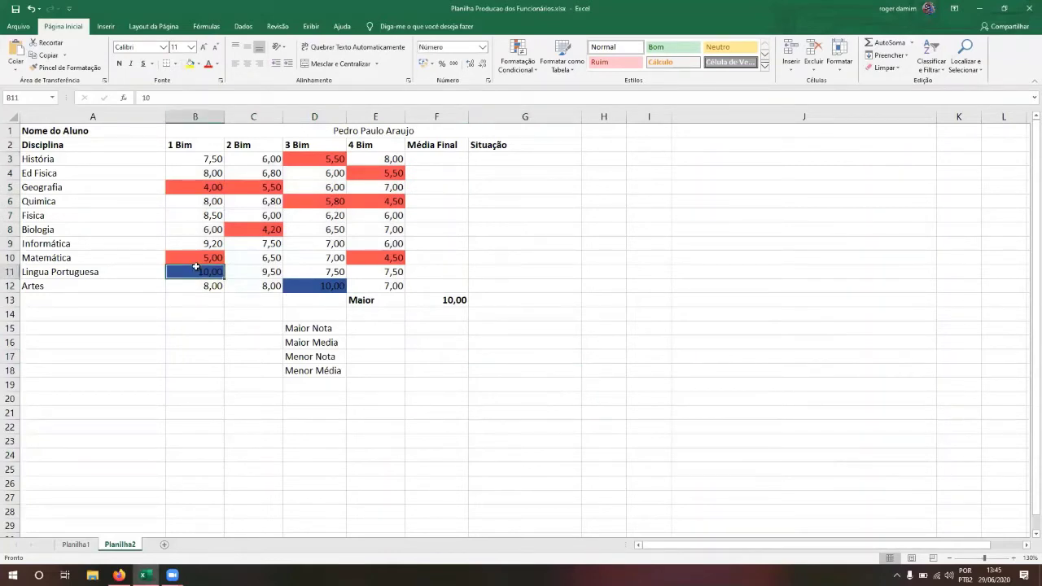
key(Down)
key(Right)
key(Right)
key(Left)
key(Left)
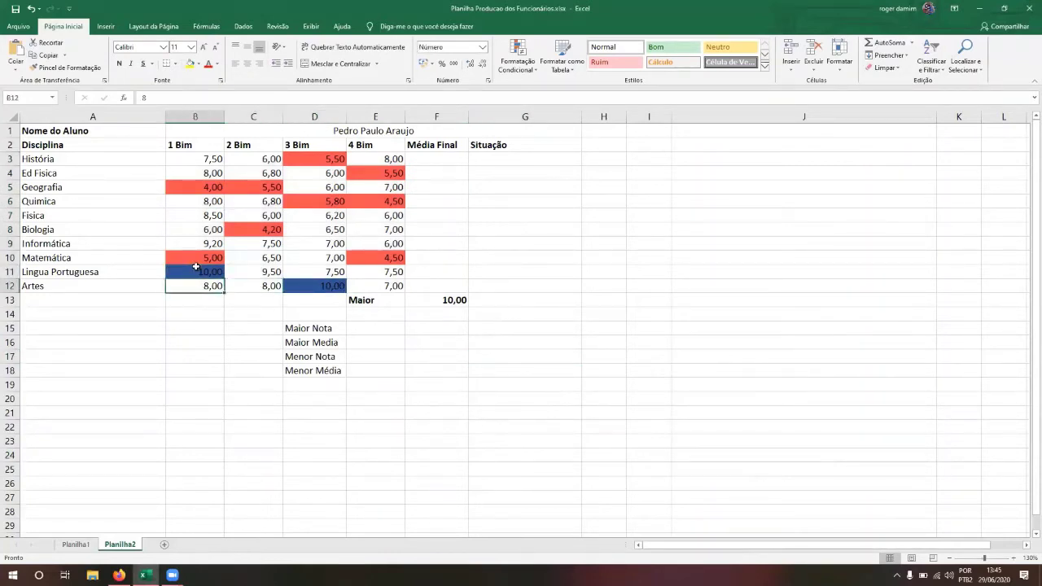
key(Up)
key(Up)
key(Up)
key(Up)
text(10)
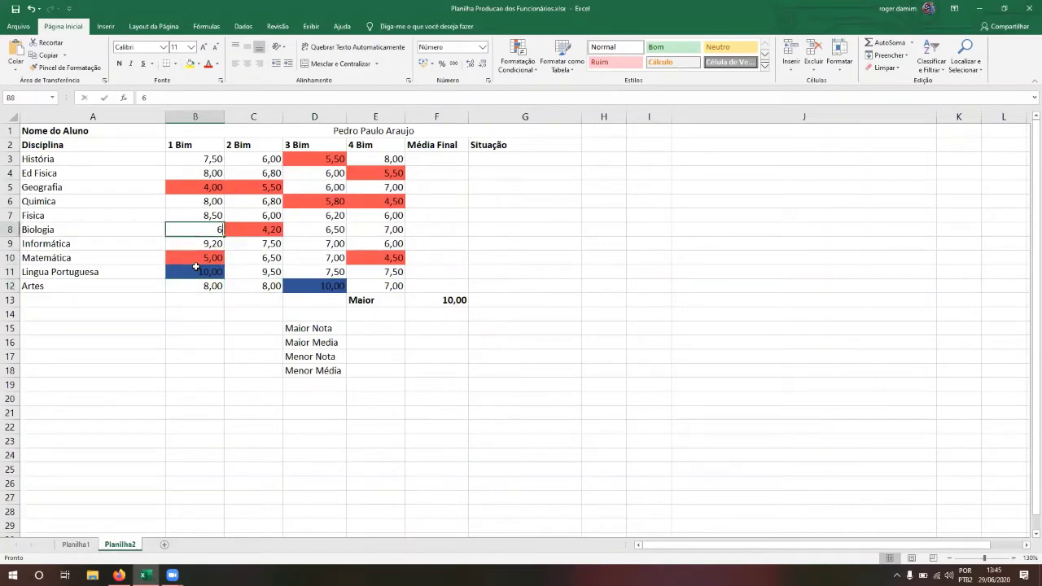
key(Return)
key(Up)
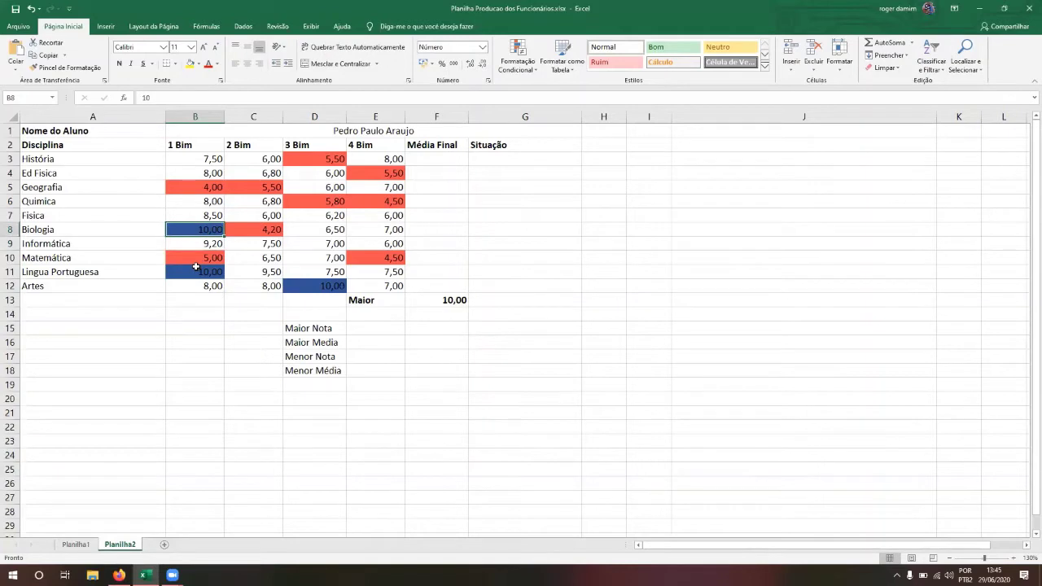
Restore the Biologia grade for 1 Bim in cell B8 to 6, then go to cell E11
text(6)
key(Return)
key(Up)
key(Down)
key(Down)
key(Down)
key(Right)
key(Right)
key(Right)
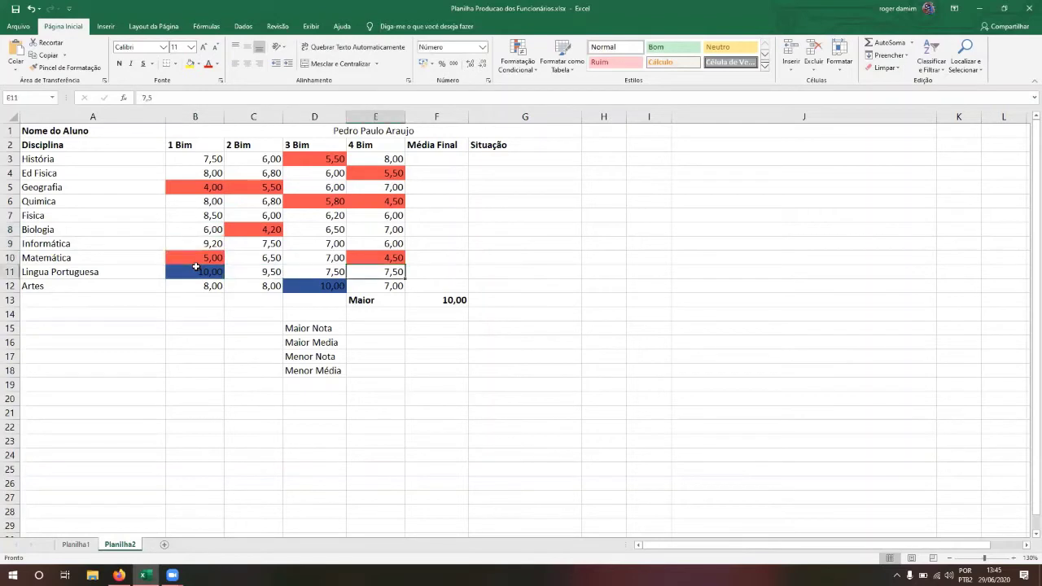
Examine the rule types and cell-content criteria offered for a new conditional formatting rule, without creating one
key(Down)
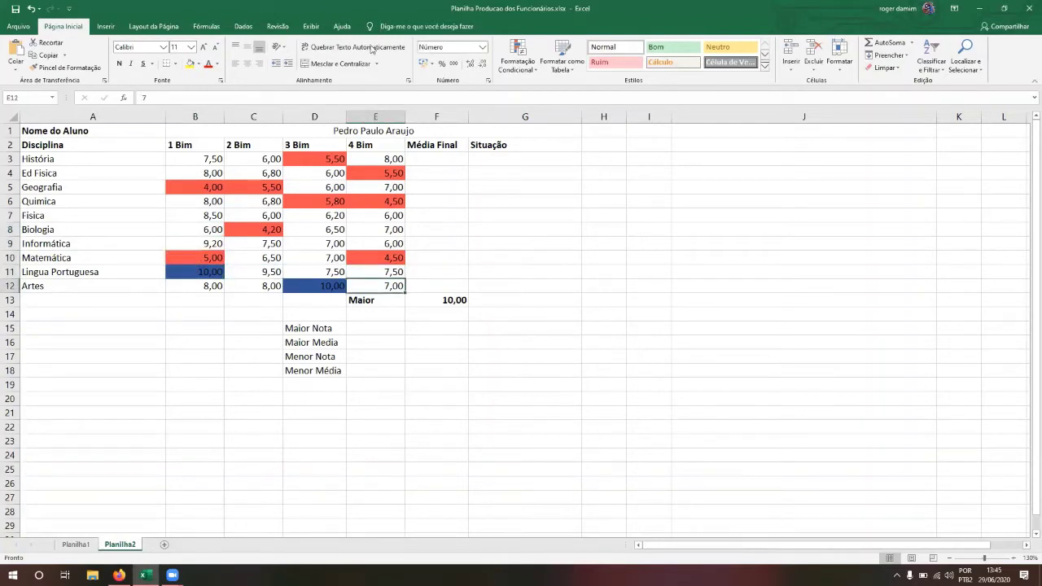
click(535, 72)
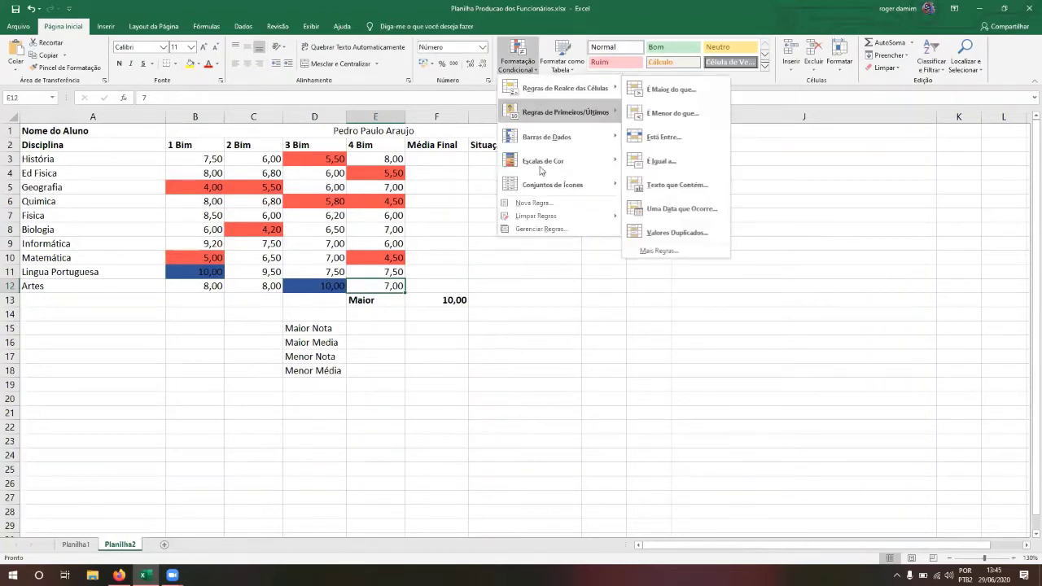
mouse_move(541, 169)
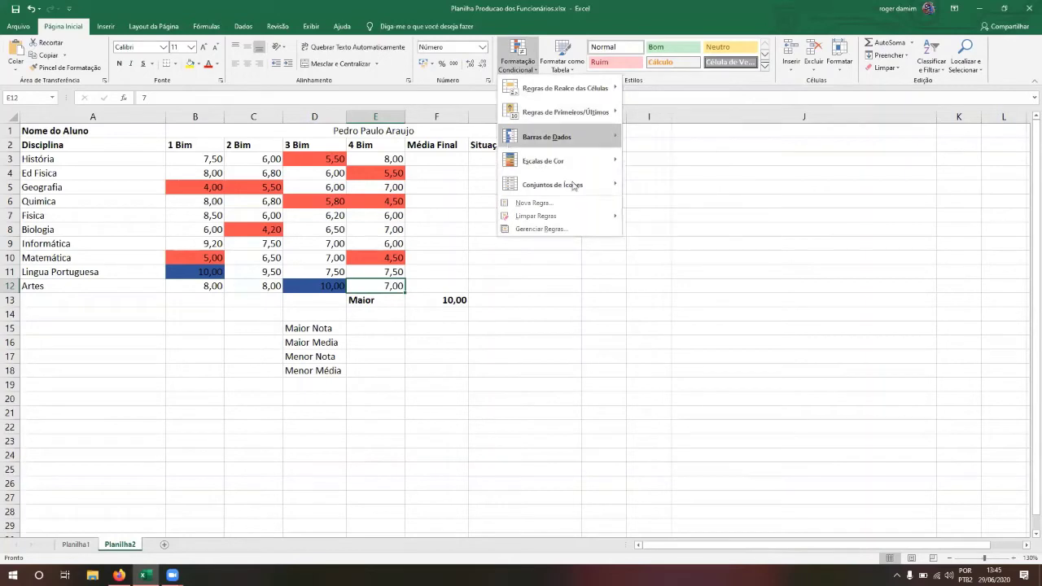
click(541, 203)
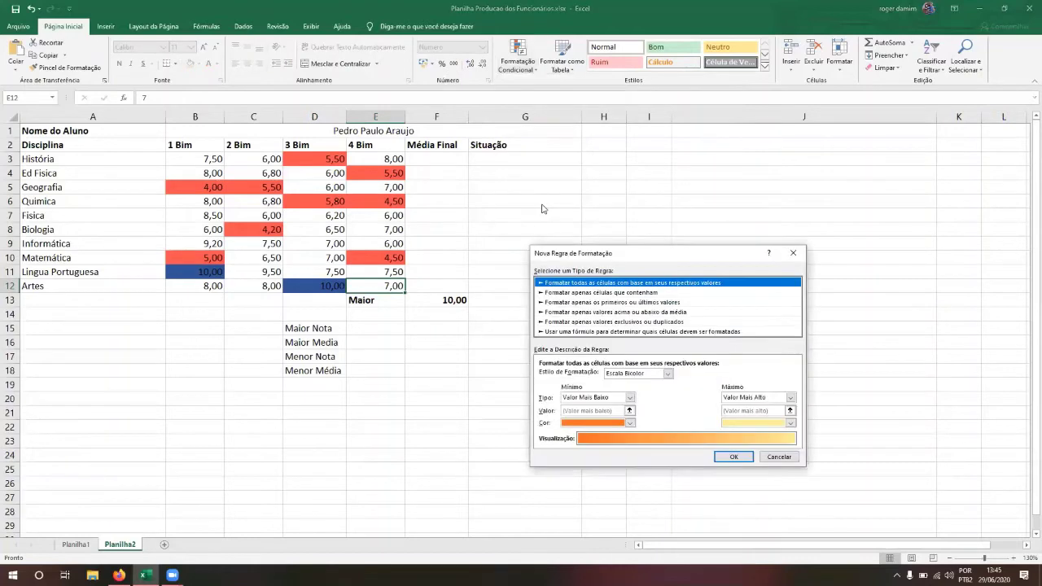
drag(625, 263, 675, 189)
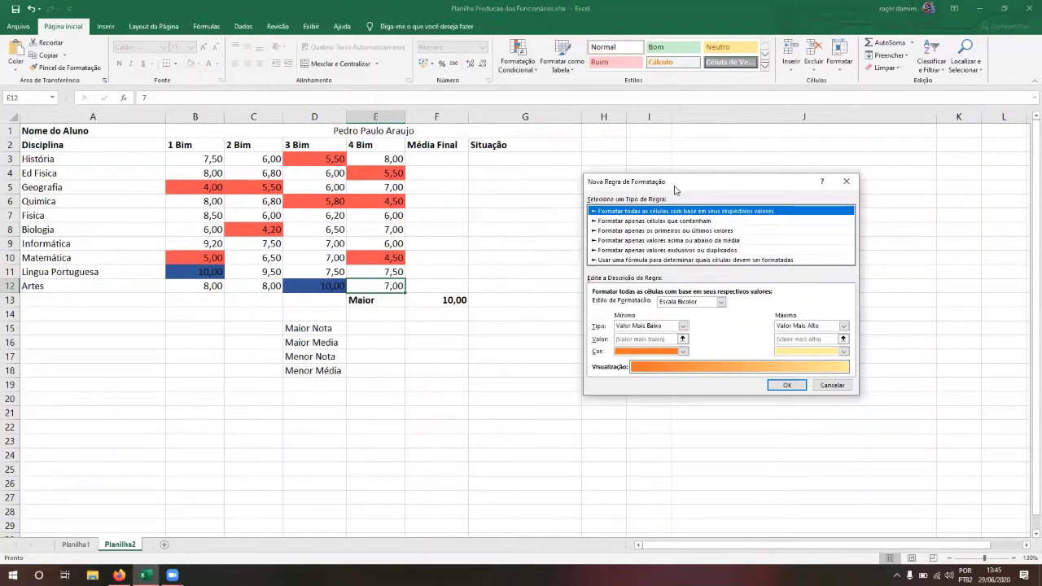
key(Down)
key(Down)
key(Down)
key(Down)
key(Down)
key(Up)
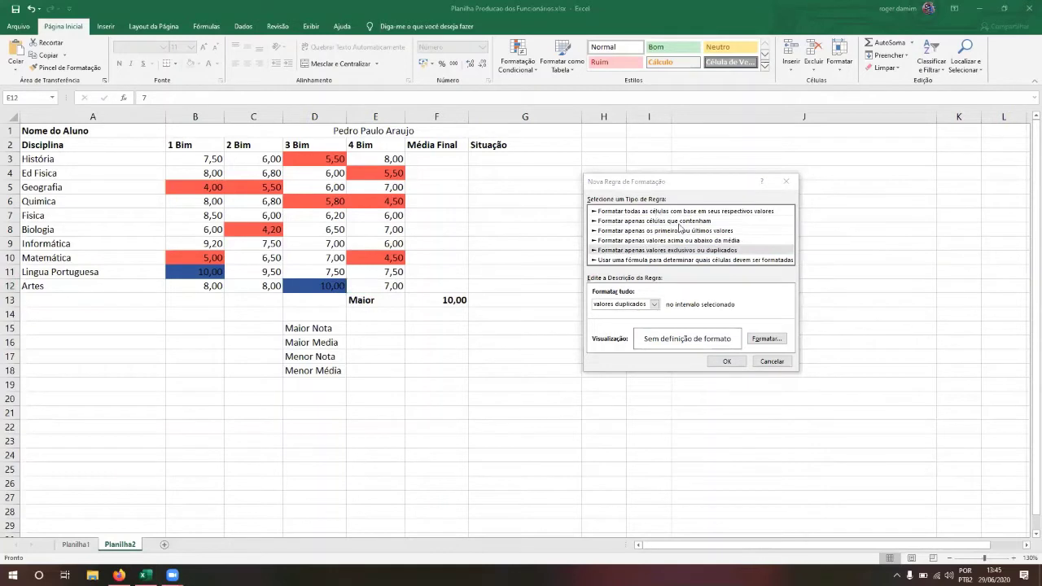
click(682, 223)
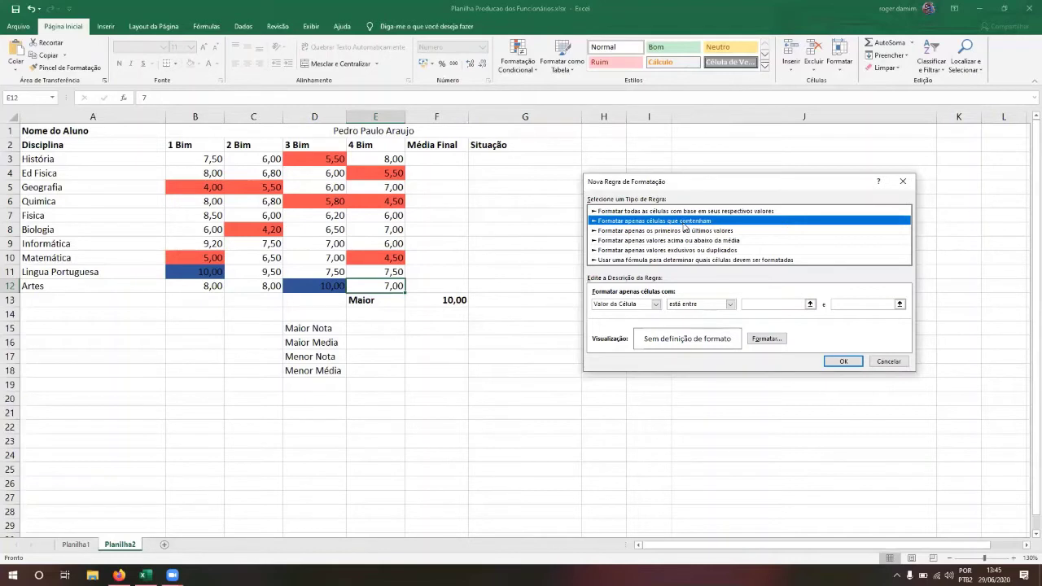
click(656, 304)
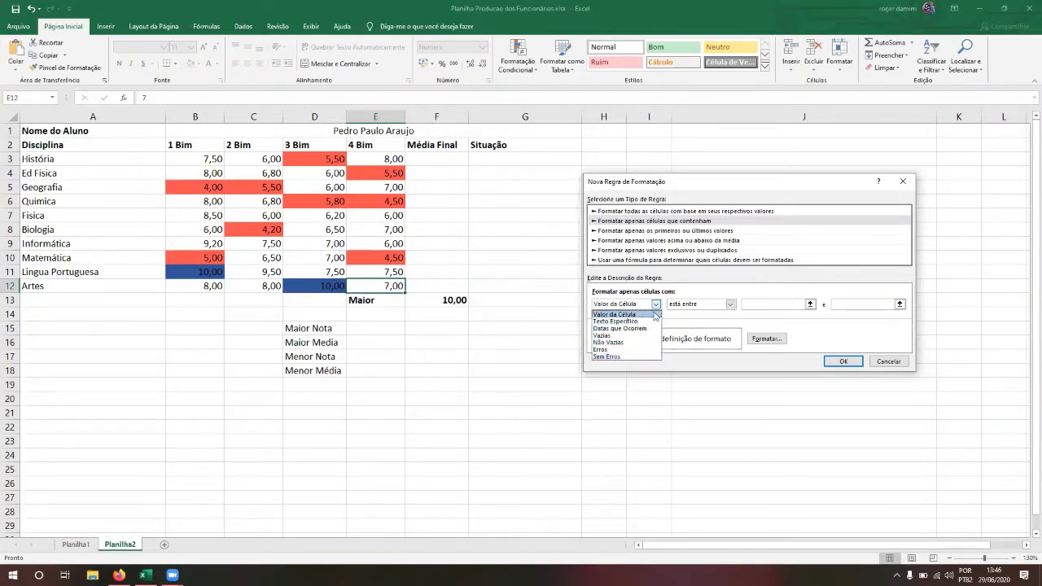
click(885, 363)
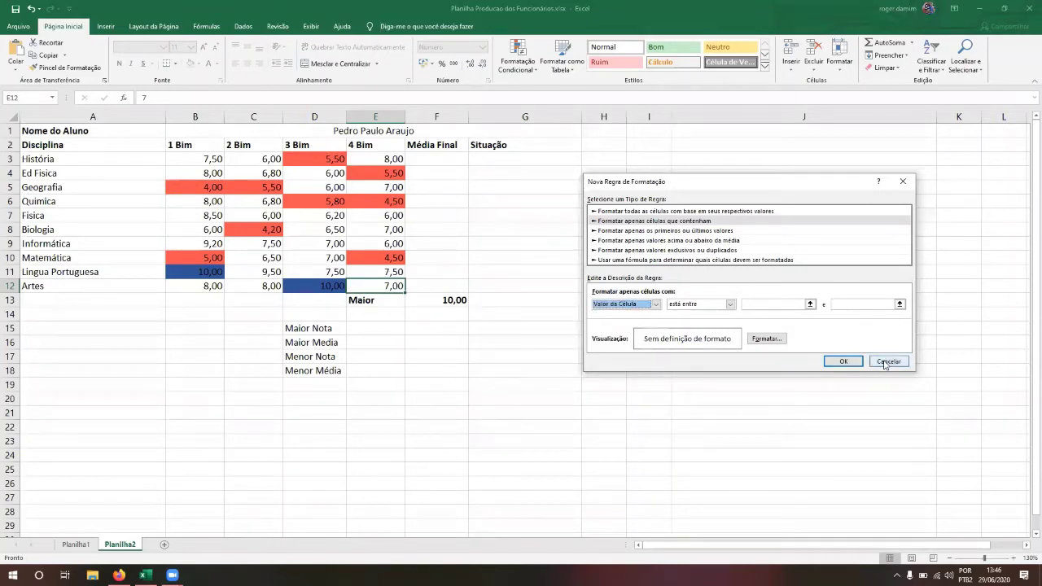
click(533, 73)
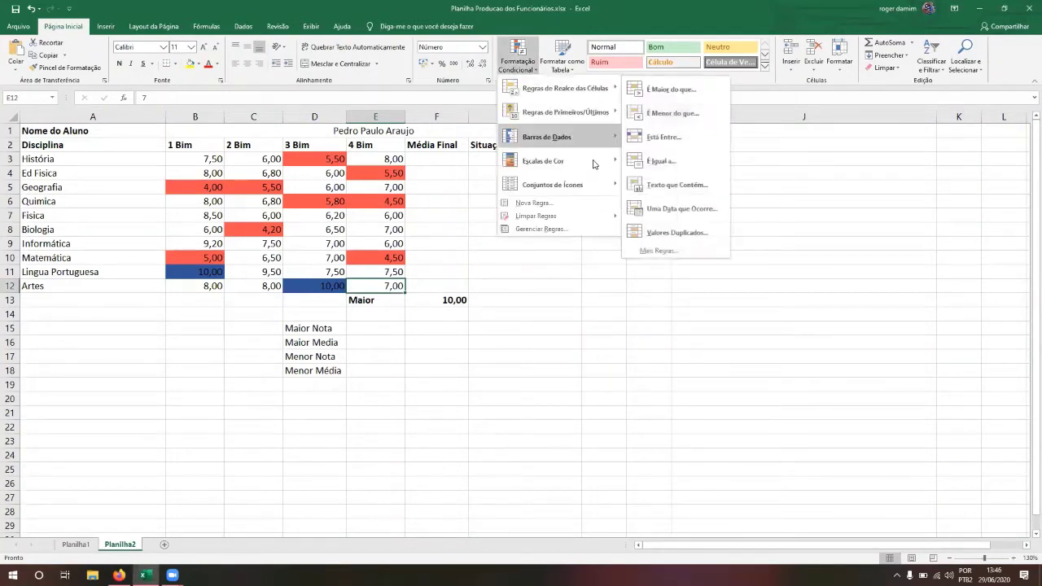
mouse_move(606, 159)
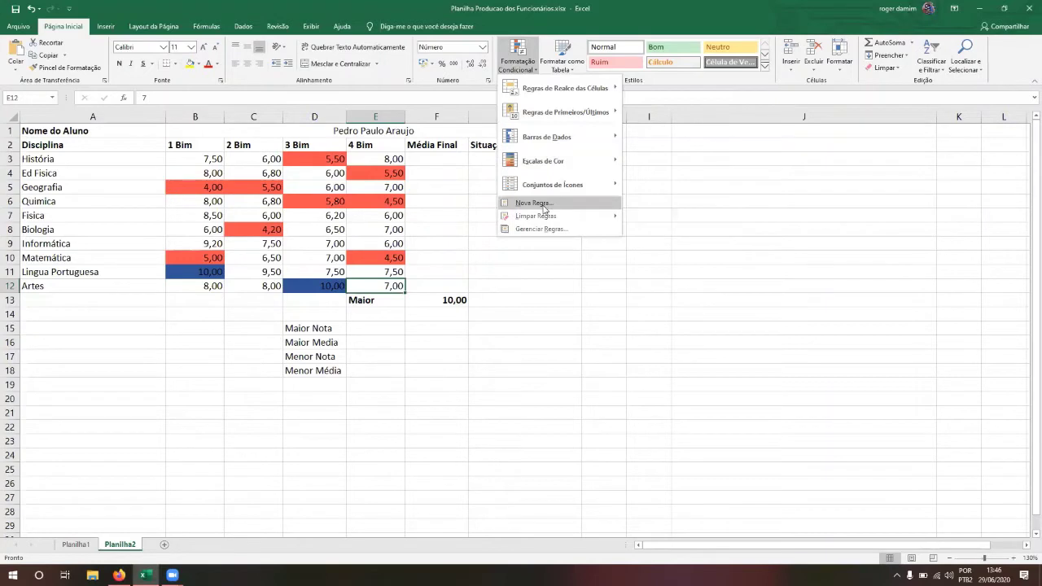
mouse_move(554, 215)
click(559, 345)
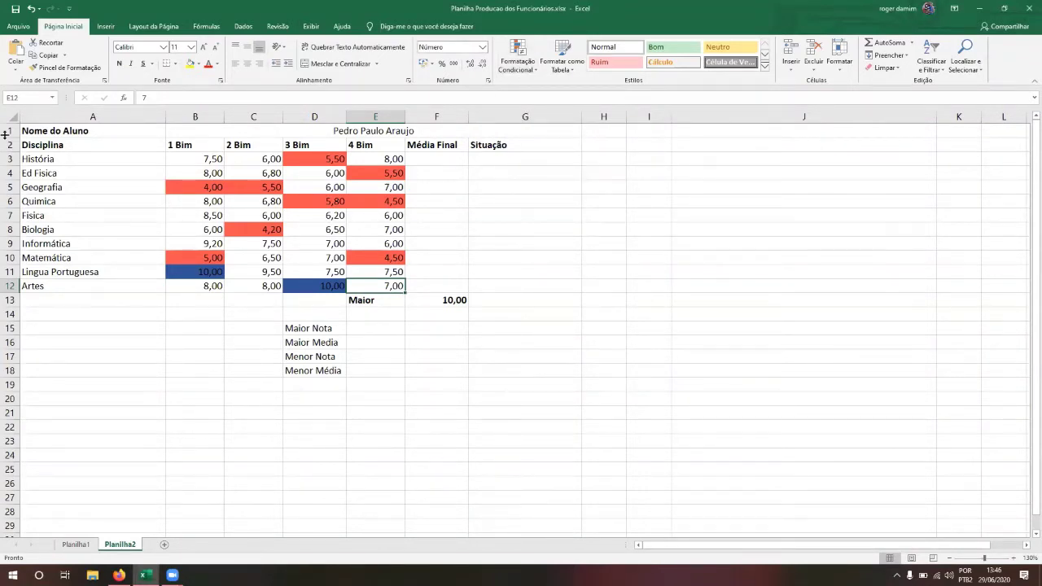
Review the order of the subjects in the Disciplina column
click(62, 161)
key(Down)
key(Down)
key(Down)
key(Down)
key(Down)
key(Down)
key(Down)
key(Down)
key(Down)
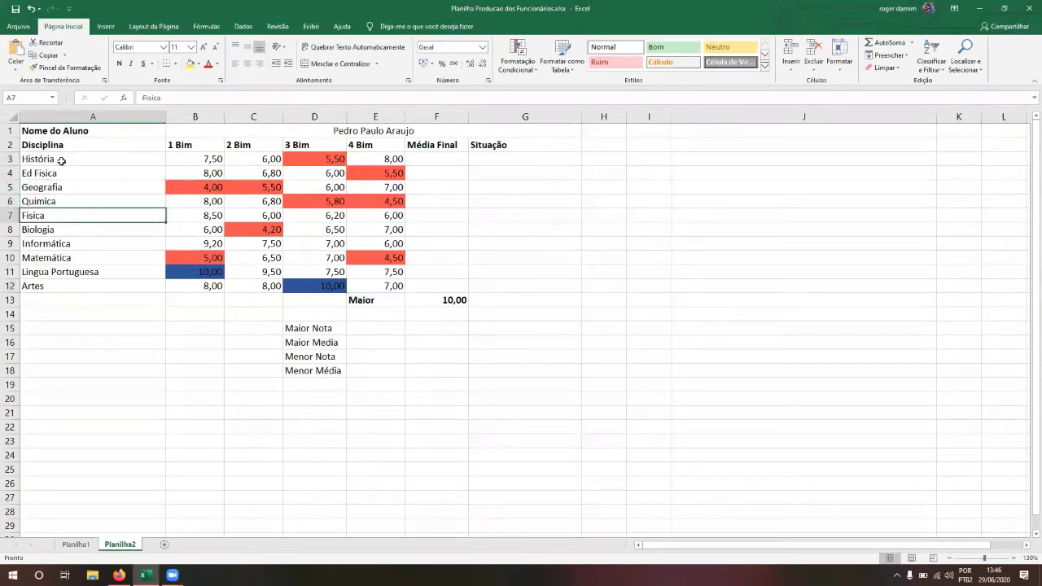
key(Up)
key(Up)
key(Up)
key(Up)
key(Up)
key(Up)
key(Up)
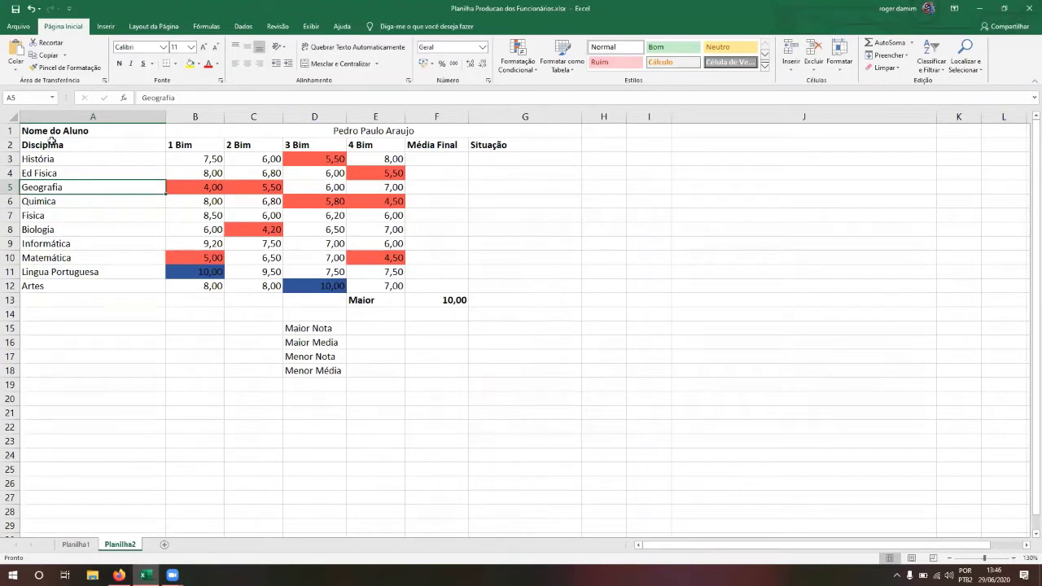
Sort the table A2:E12 by Disciplina on cell values, ordered from A to Z
drag(57, 144, 376, 282)
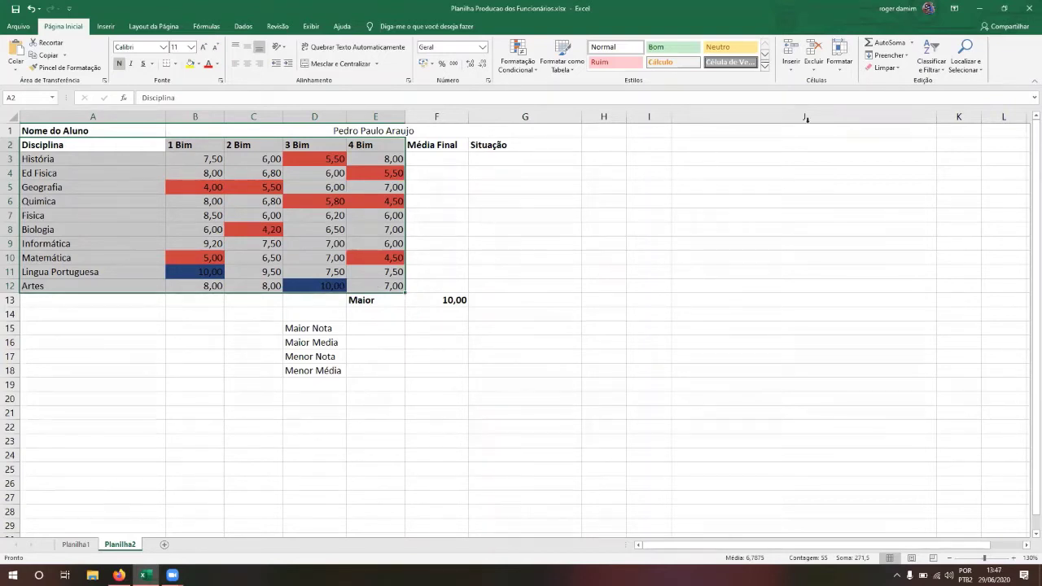
click(945, 73)
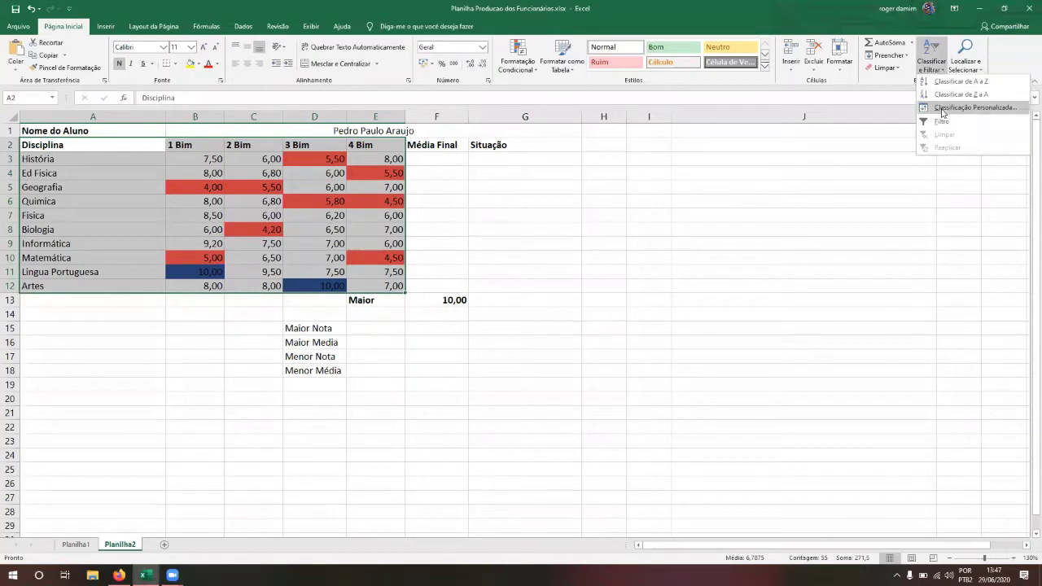
click(943, 108)
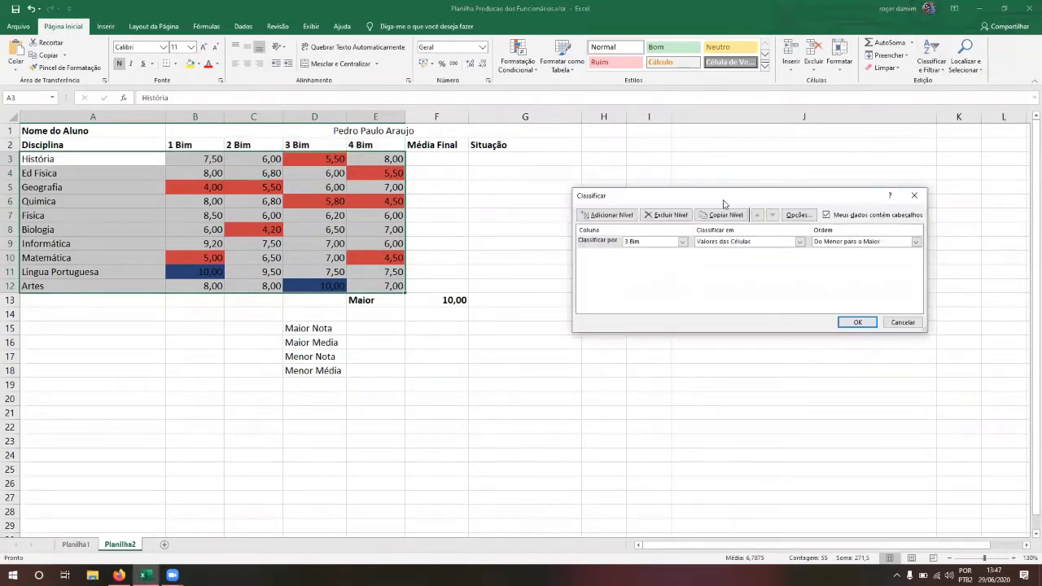
drag(724, 202, 716, 168)
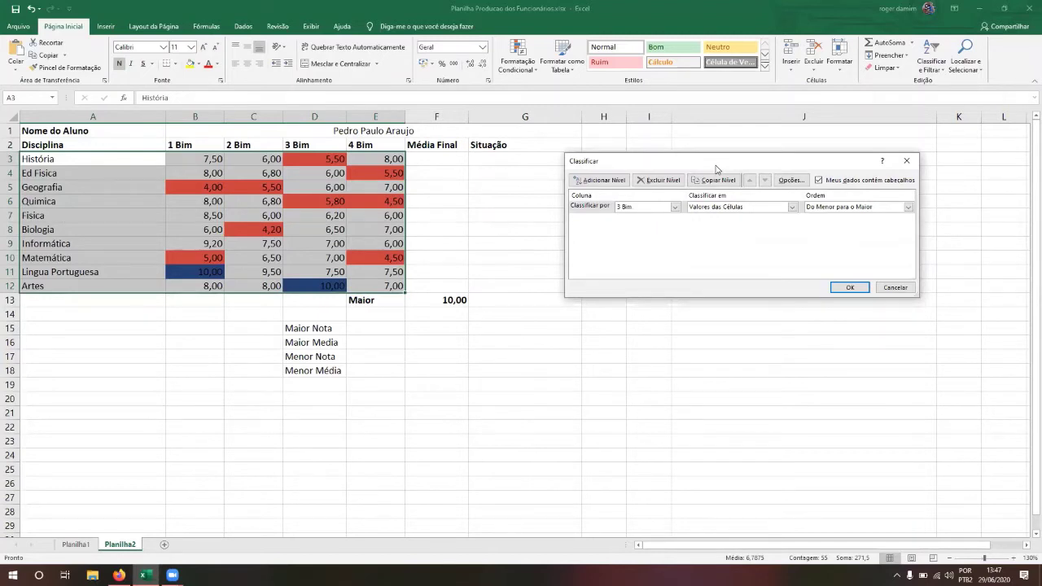
click(674, 208)
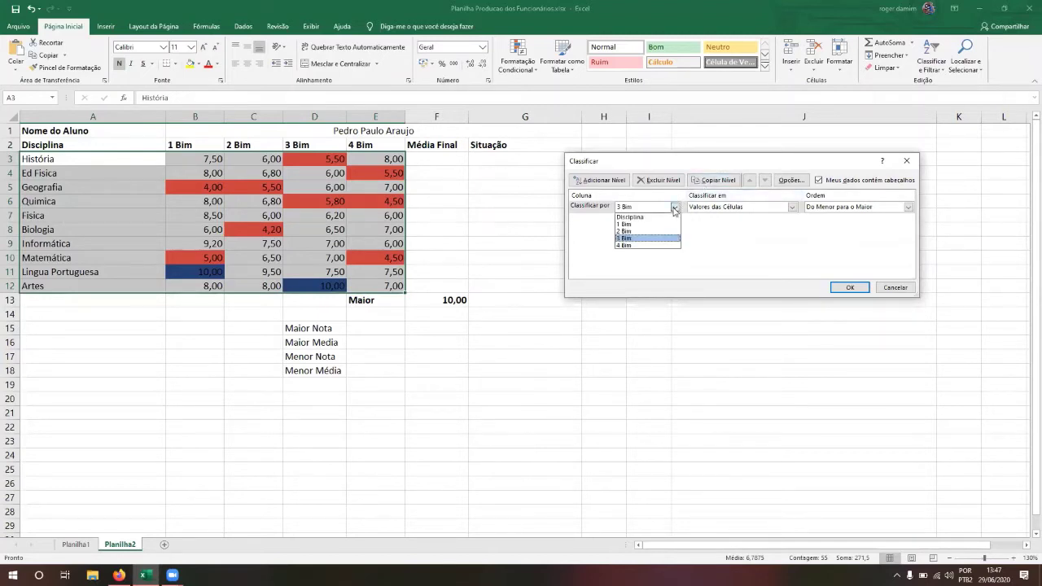
click(665, 217)
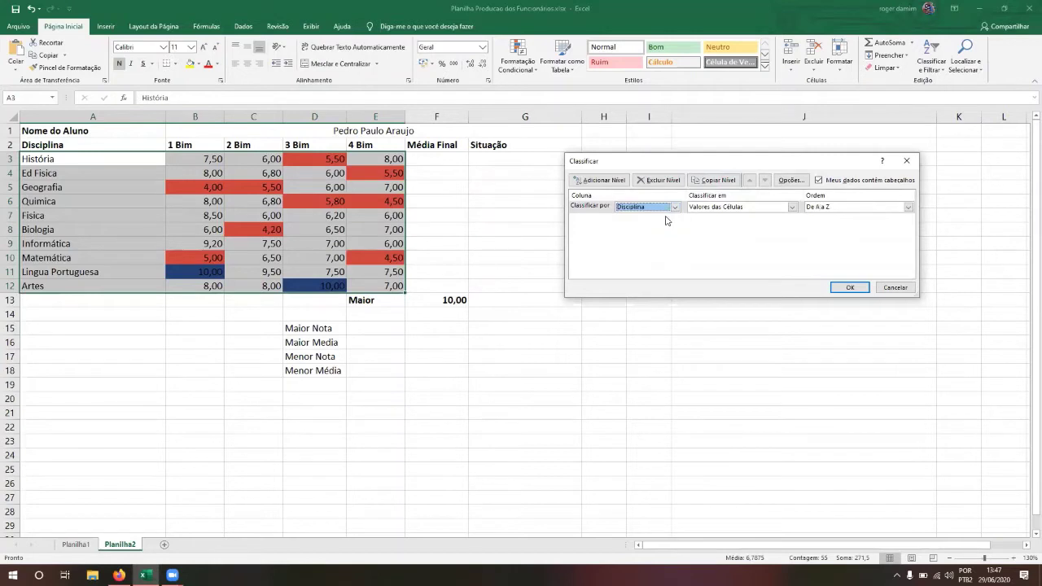
click(751, 208)
click(753, 216)
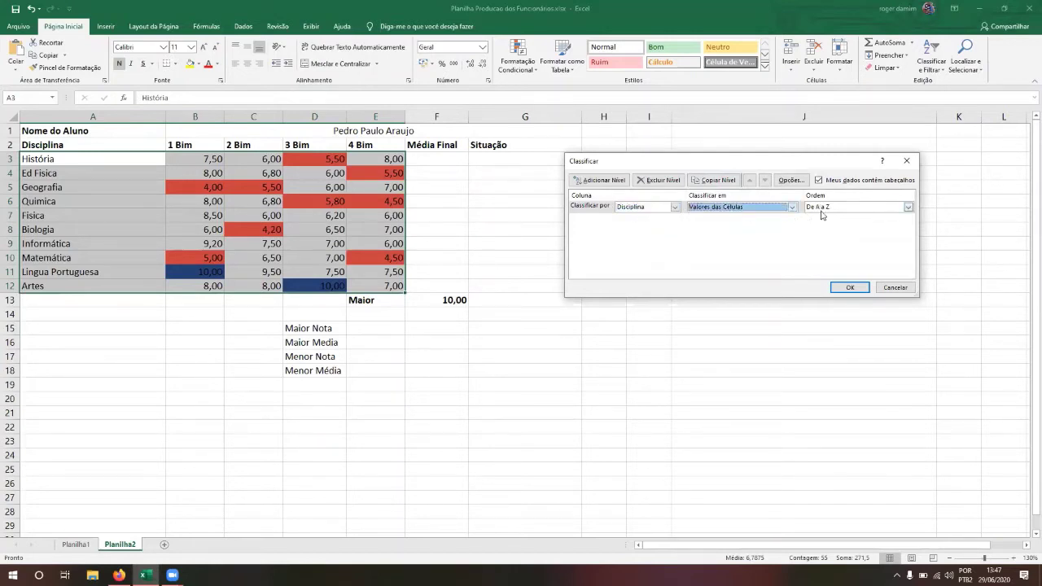
click(907, 207)
click(788, 233)
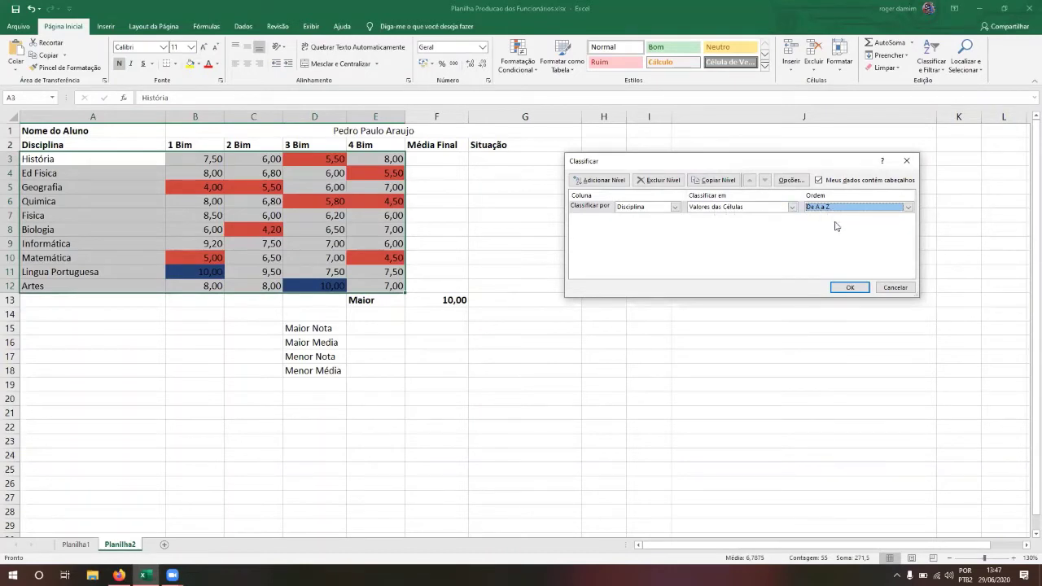
click(849, 287)
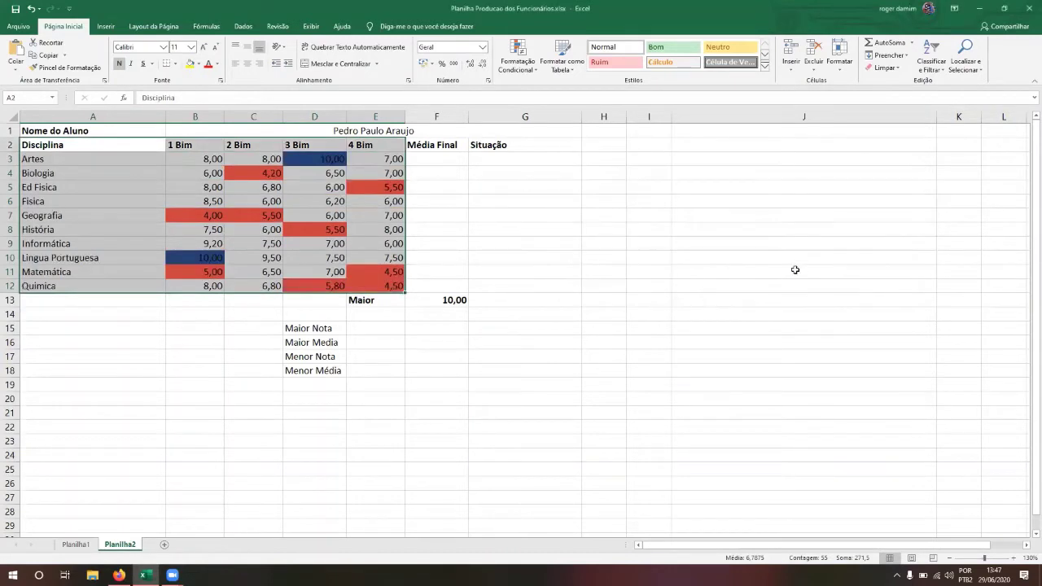
Check the order of the sorted subjects in the Disciplina column
click(47, 161)
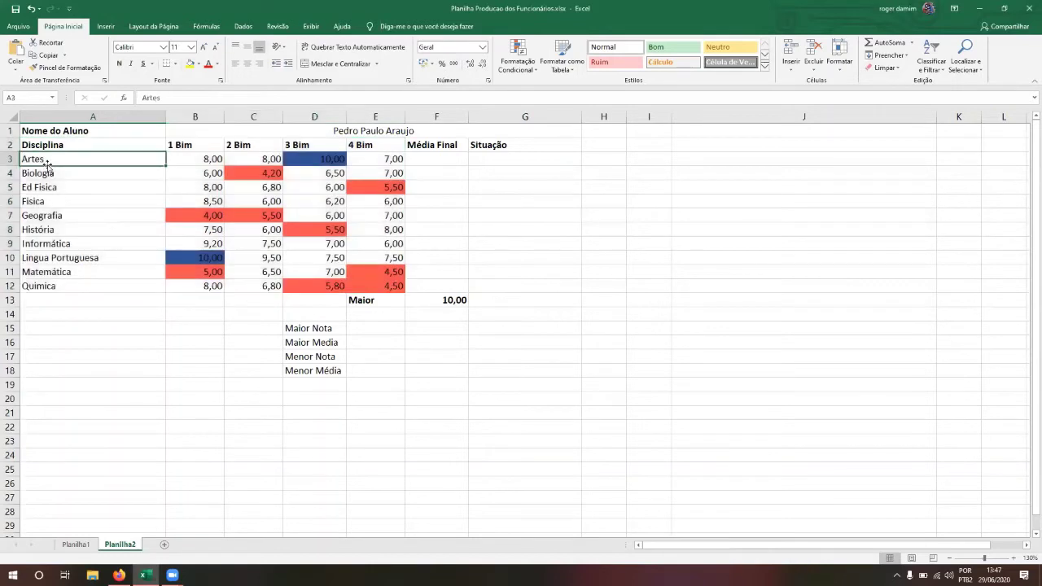
key(Down)
key(Down)
key(Down)
key(Down)
key(Down)
key(Down)
key(Down)
key(Down)
key(Up)
key(Up)
key(Up)
key(Up)
key(Up)
key(Up)
key(Up)
key(Up)
key(Up)
key(Down)
Look through the grades of the sorted subjects across the four Bim columns, down to cell E12
key(Right)
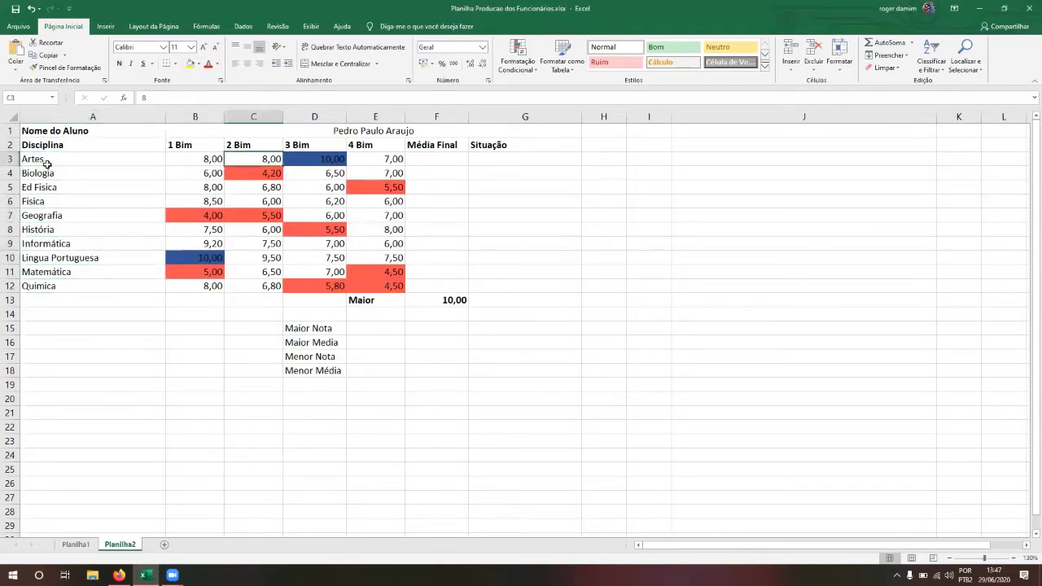
key(Right)
key(Right)
key(Left)
key(Left)
key(Down)
key(Down)
key(Down)
key(Down)
key(Down)
key(Up)
key(Up)
key(Up)
key(Right)
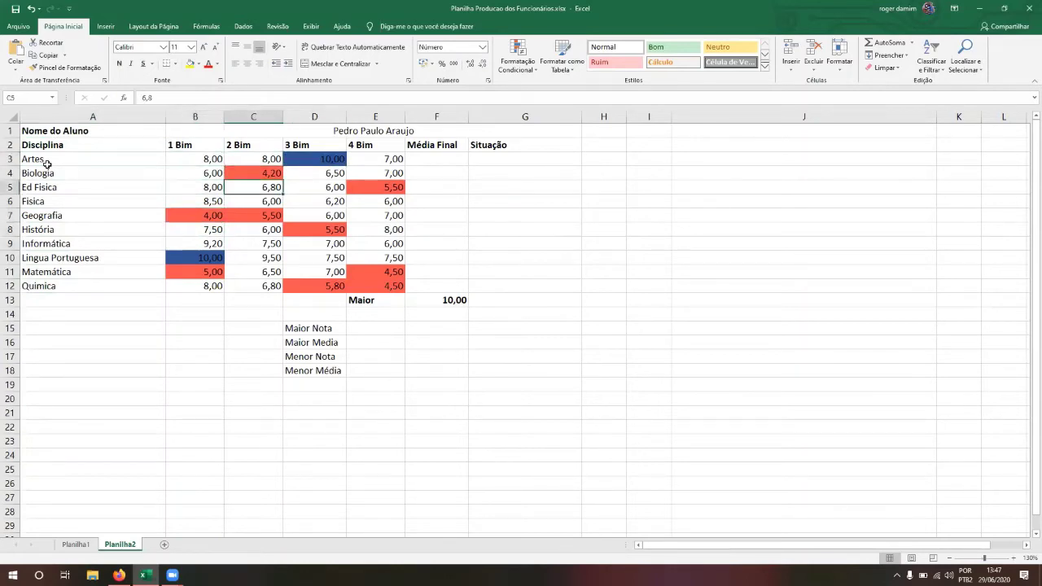
key(Right)
key(Up)
key(Right)
key(Up)
key(Left)
key(Down)
key(Down)
key(Down)
key(Down)
key(Down)
key(Down)
key(Down)
key(Down)
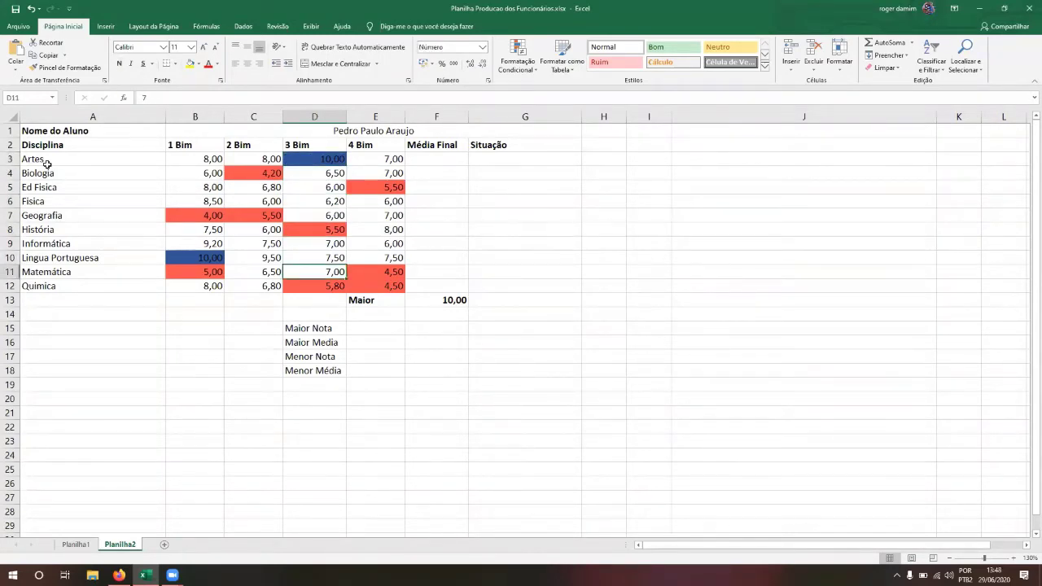
key(Down)
key(Right)
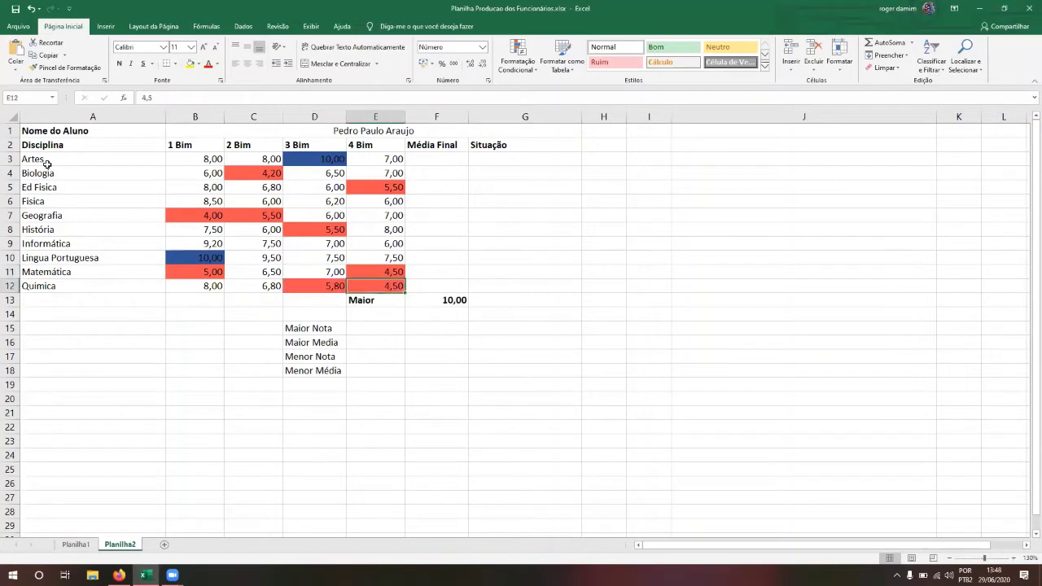
Highlight the sorted subjects and grades in A3:E12 for review, then go to cell A12
key(shift+Up)
key(shift+Up)
key(shift+Up)
key(shift+Left)
key(shift+Left)
key(shift+Left)
key(shift+Left)
key(shift+Up)
key(shift+Up)
key(shift+Up)
key(shift+Up)
key(shift+Up)
key(shift+Up)
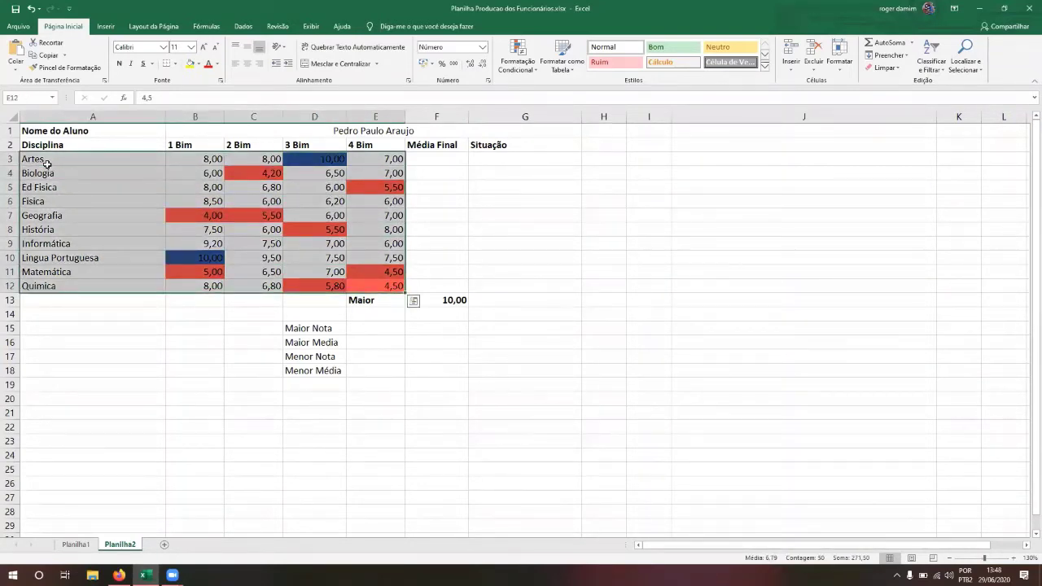
key(Left)
key(Left)
key(Left)
key(Left)
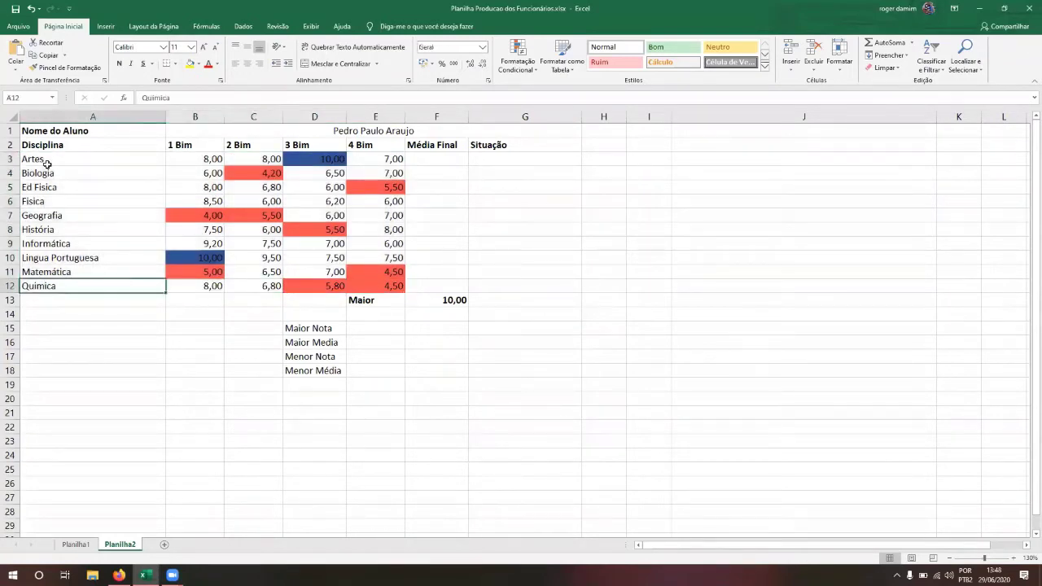
Highlight the whole table A2:G12, including the Média Final and Situação columns, then clear the selection
key(shift+Up)
key(shift+Up)
key(ctrl+shift+Up)
key(shift+Down)
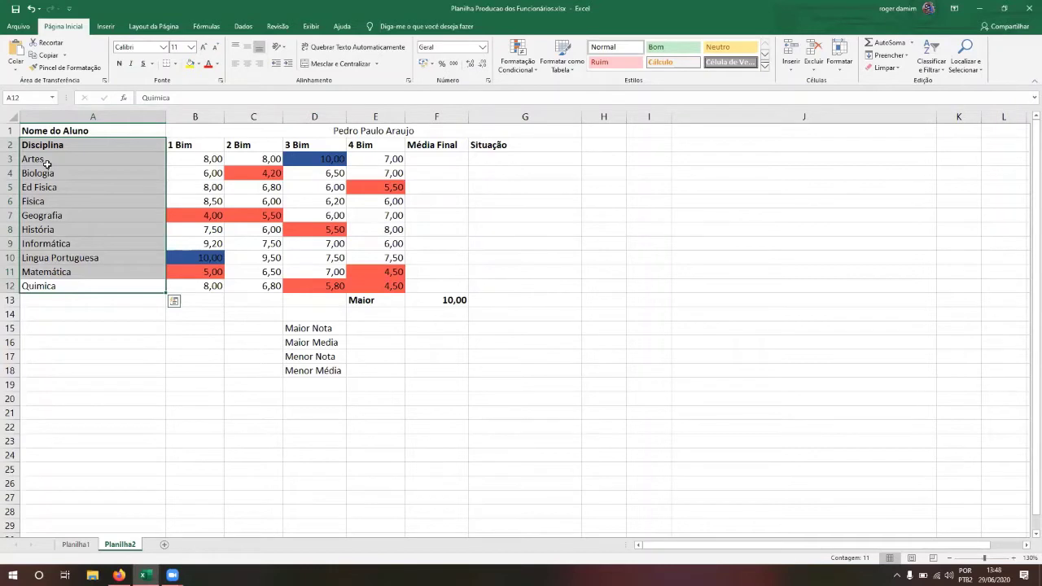
key(shift+Right)
key(shift+Right)
key(shift+Right)
key(shift+Right)
key(shift+Right)
key(shift+Right)
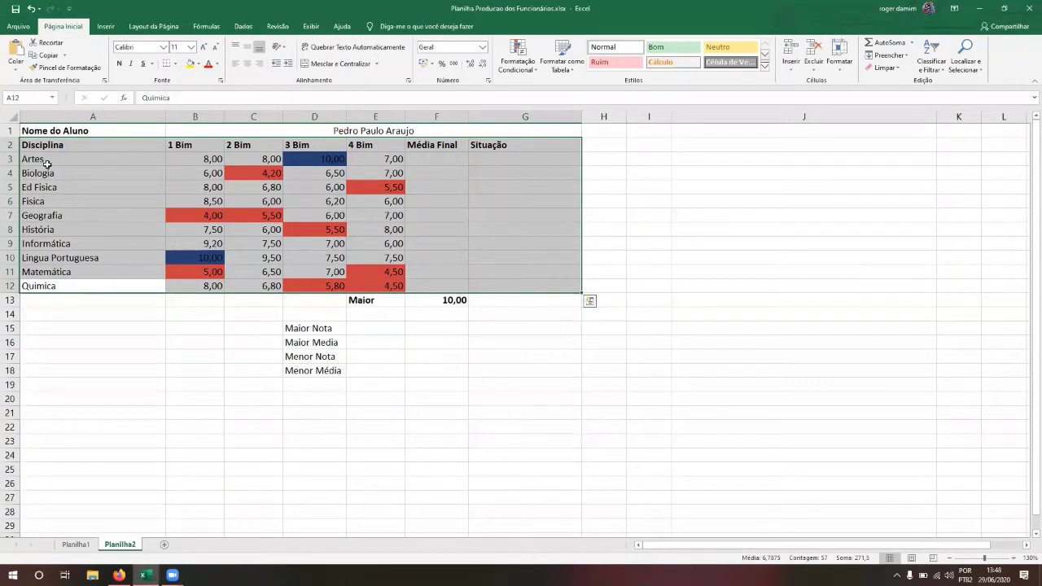
key(Left)
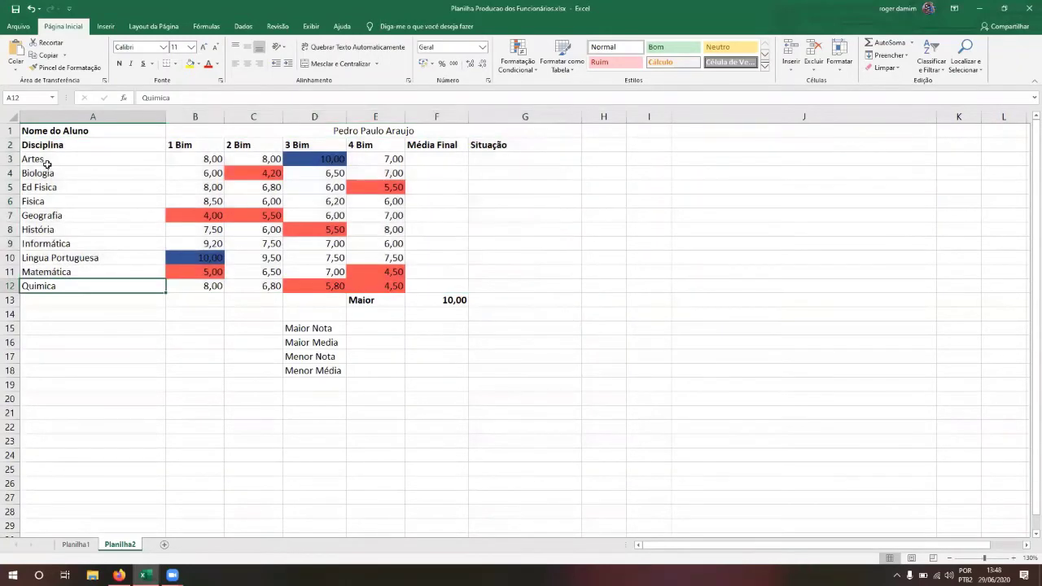
Go to cell F3, the first cell under the Média Final header
key(Right)
key(Right)
key(Right)
key(Right)
key(Right)
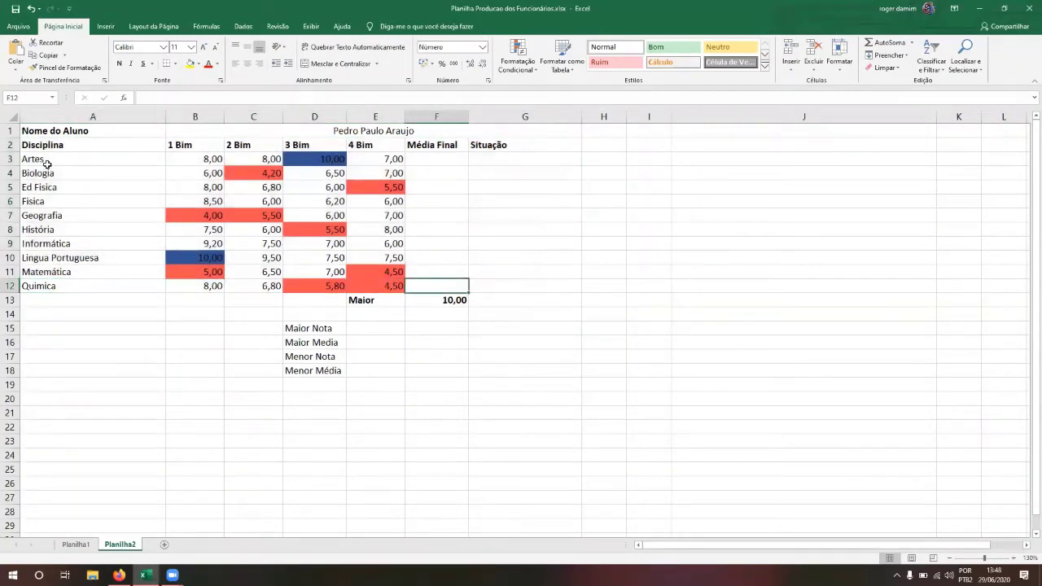
key(Up)
key(Up)
key(Up)
key(Up)
key(Up)
key(Up)
key(Up)
key(Up)
key(Up)
key(Up)
key(Down)
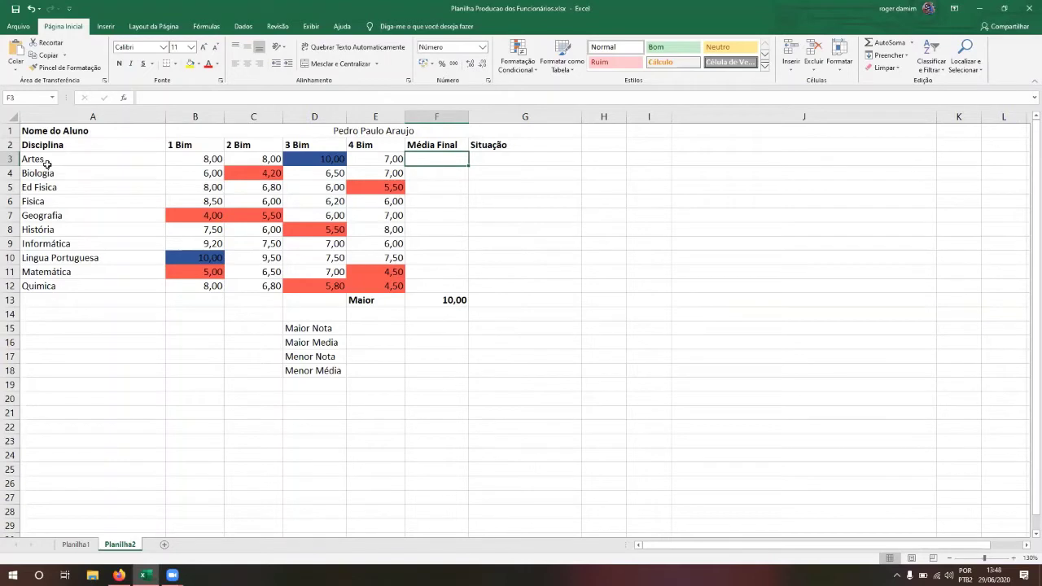
Enter the formula =MÉDIA(B3:E3) in F3 to average the four Artes grades
text(=)
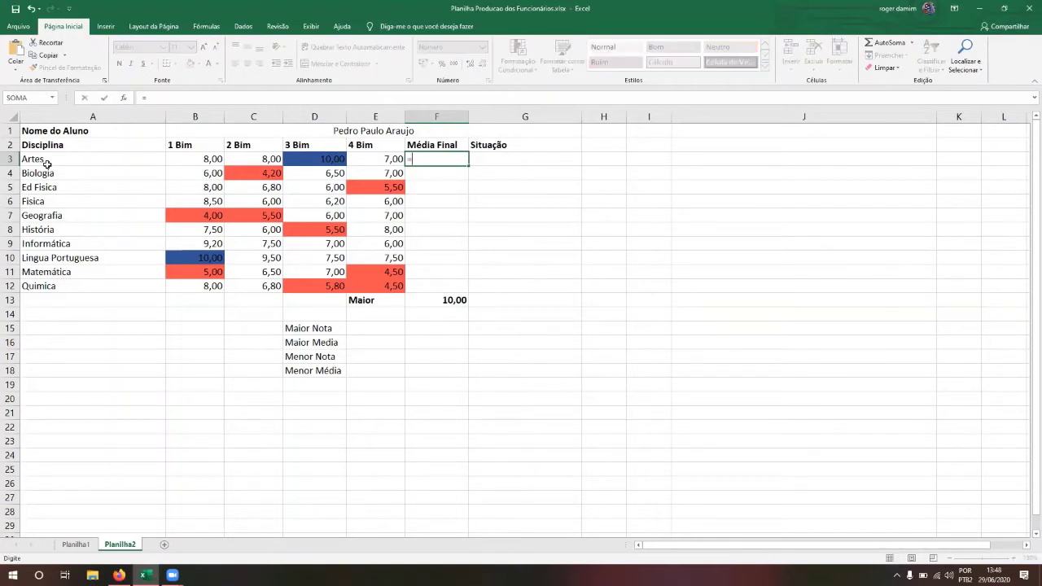
text(mé)
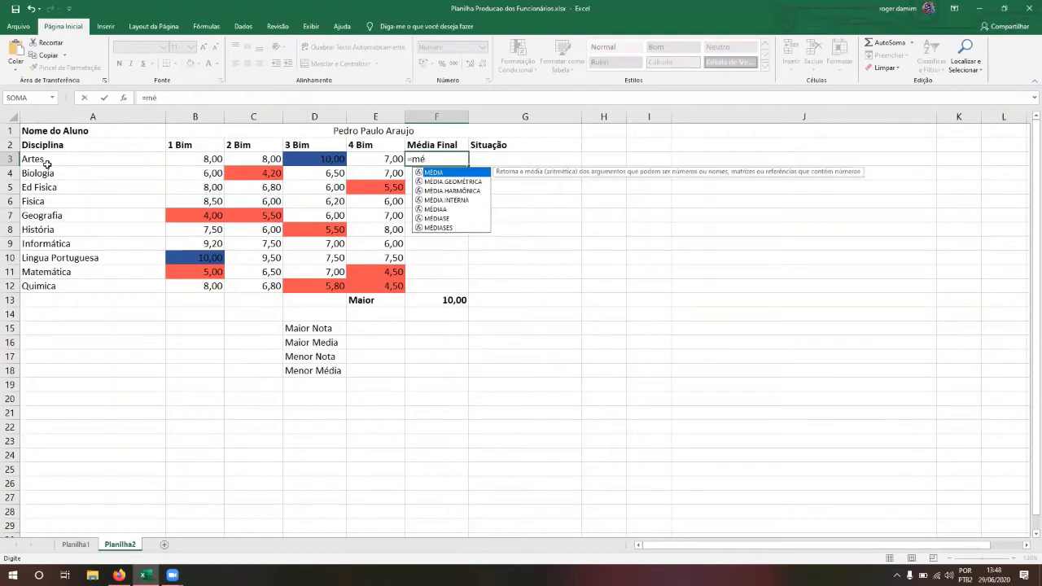
key(Tab)
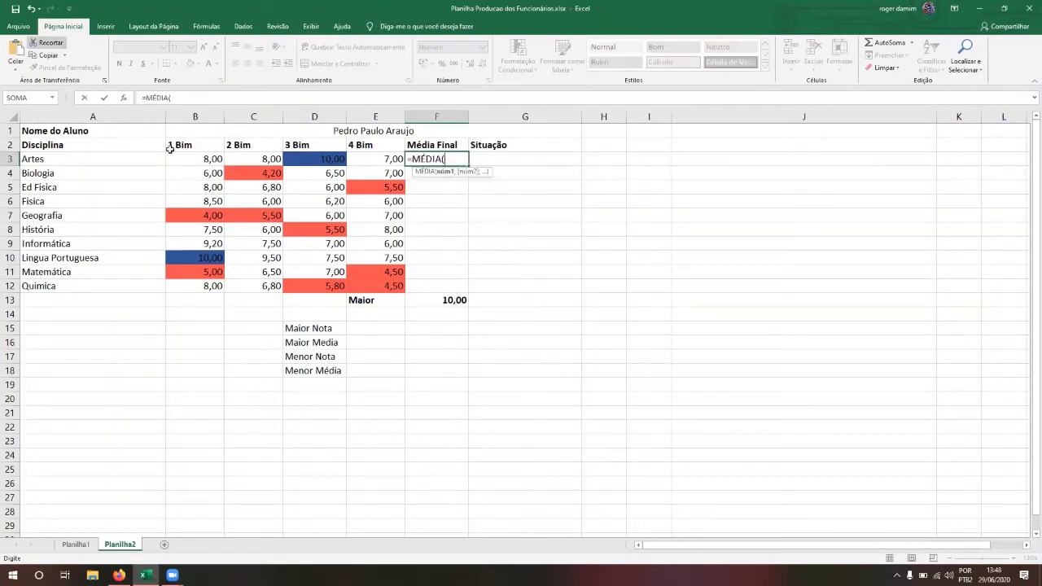
drag(194, 158, 364, 159)
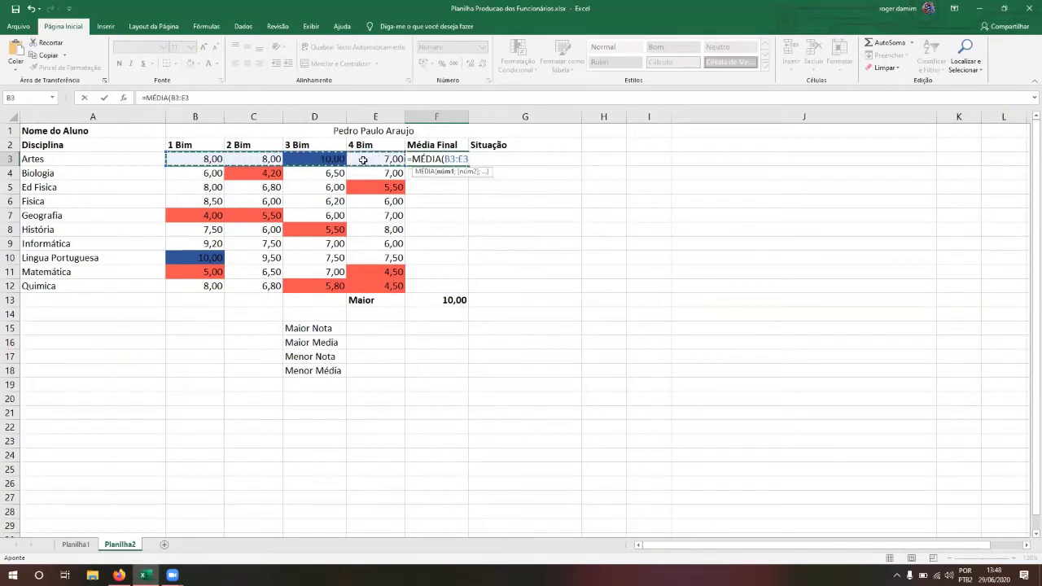
text())
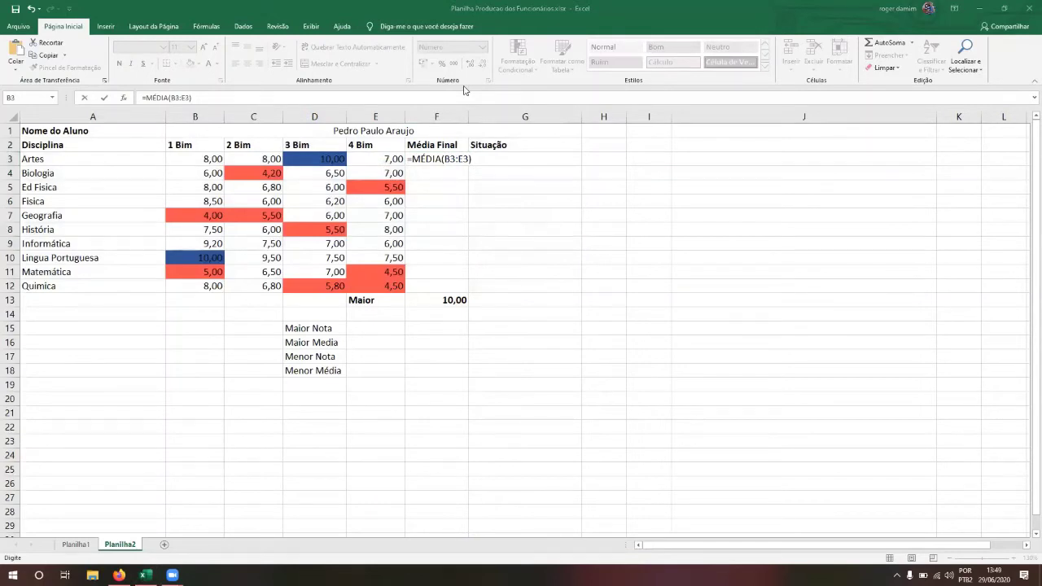
key(Return)
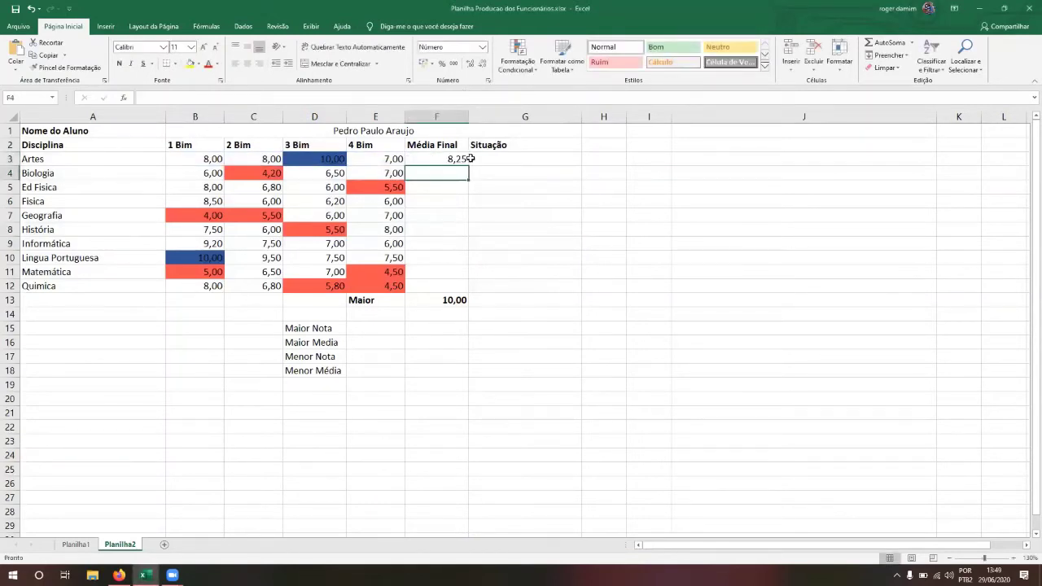
Look through the four Artes grades in row 3 that feed the average in F3
click(464, 159)
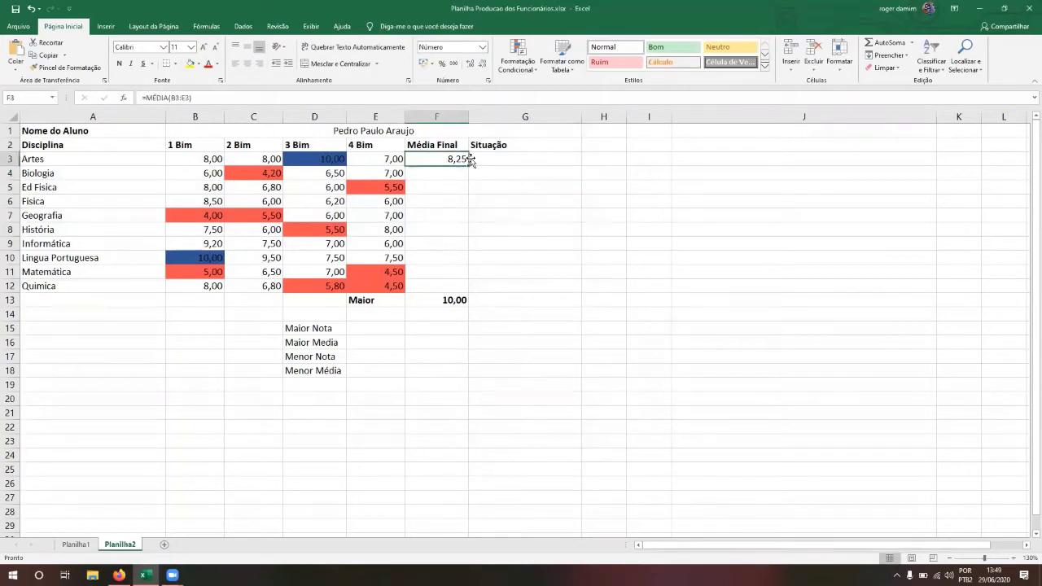
key(Left)
key(Left)
key(Left)
key(Left)
key(Right)
key(Right)
key(Right)
key(Left)
key(Left)
key(Right)
key(Right)
key(Right)
Open the Windows Calculator and add the four Artes grades, 8+8+10+7
key(super)
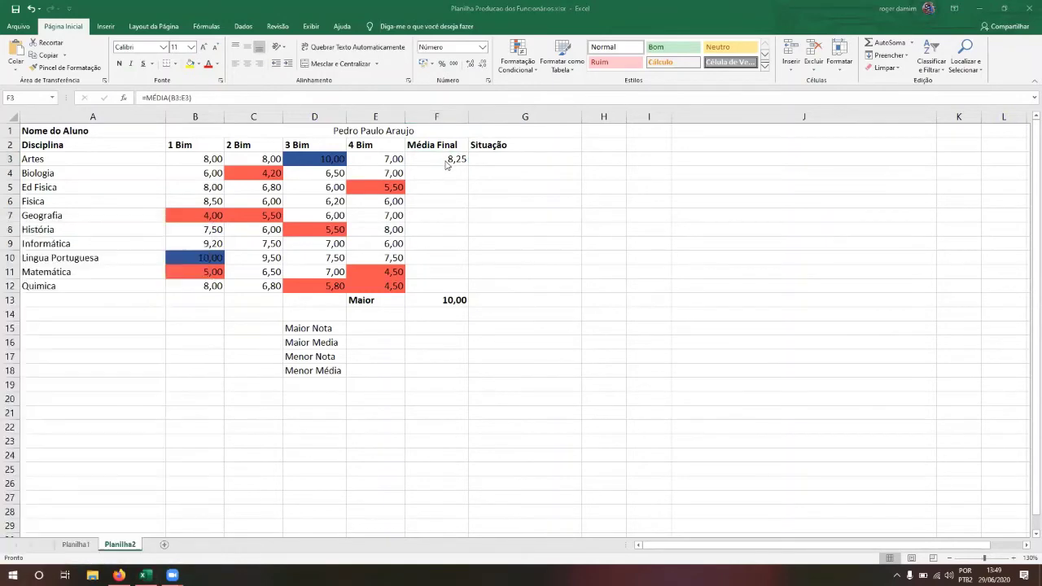
text(calc)
key(Return)
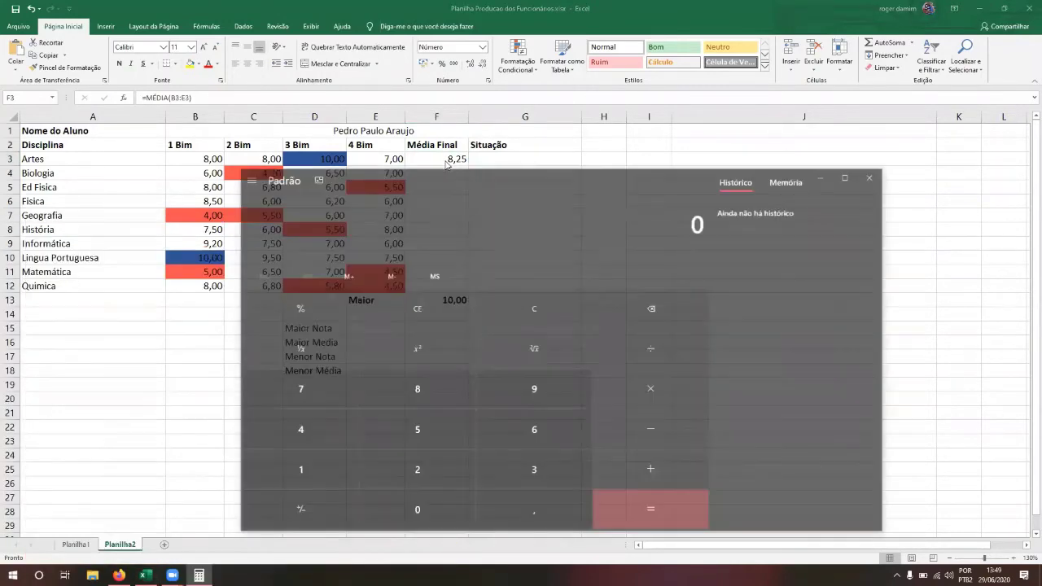
text(8+8+10+7)
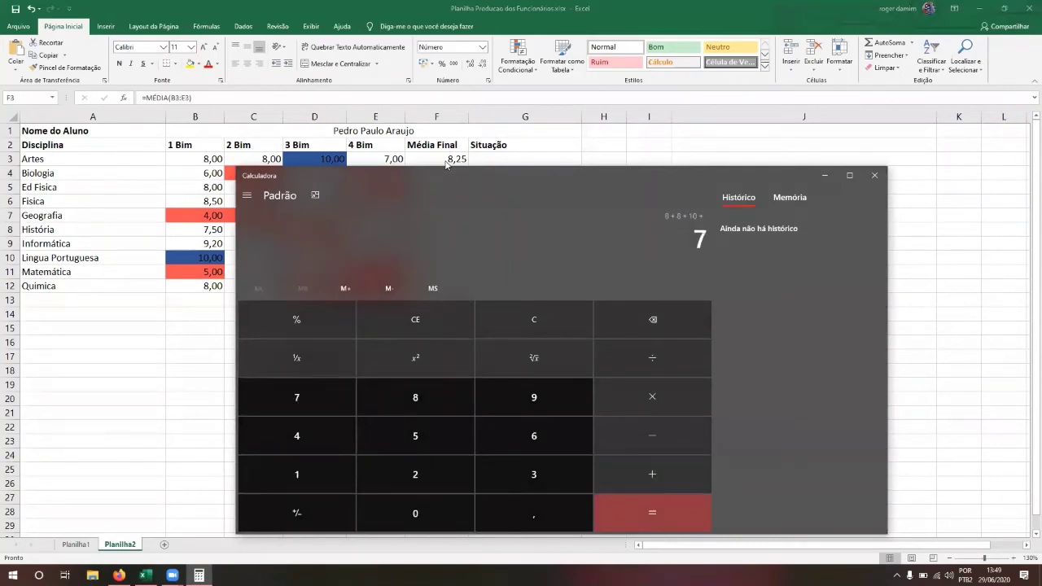
key(Return)
key(Return)
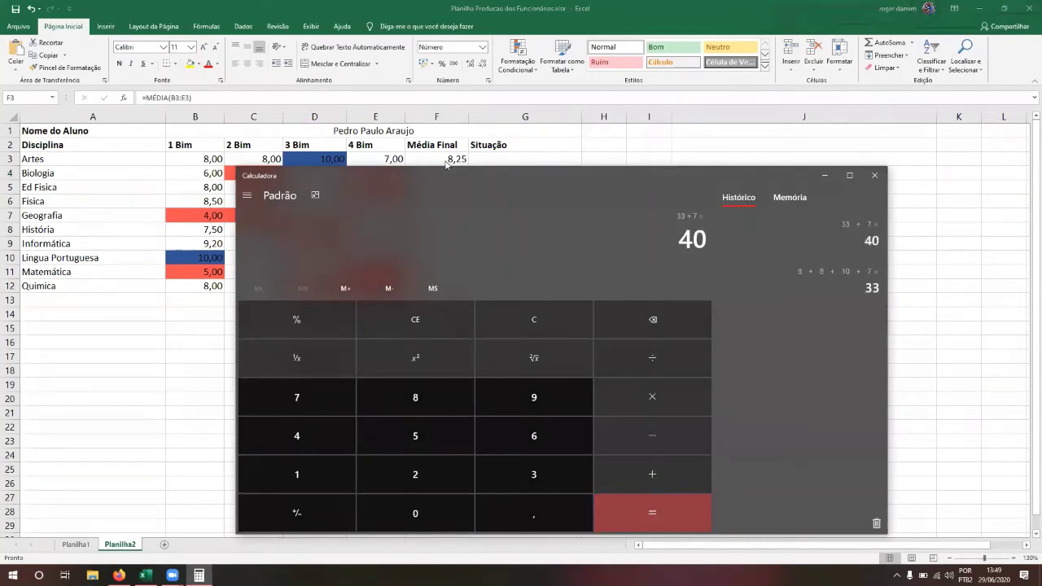
Clear the calculator, add 8+8+10+7 again, divide the sum by 4, and return to the Excel grade sheet
key(Escape)
text(8 + 8 + 10 + 7)
key(Return)
key(4)
key(Return)
click(445, 159)
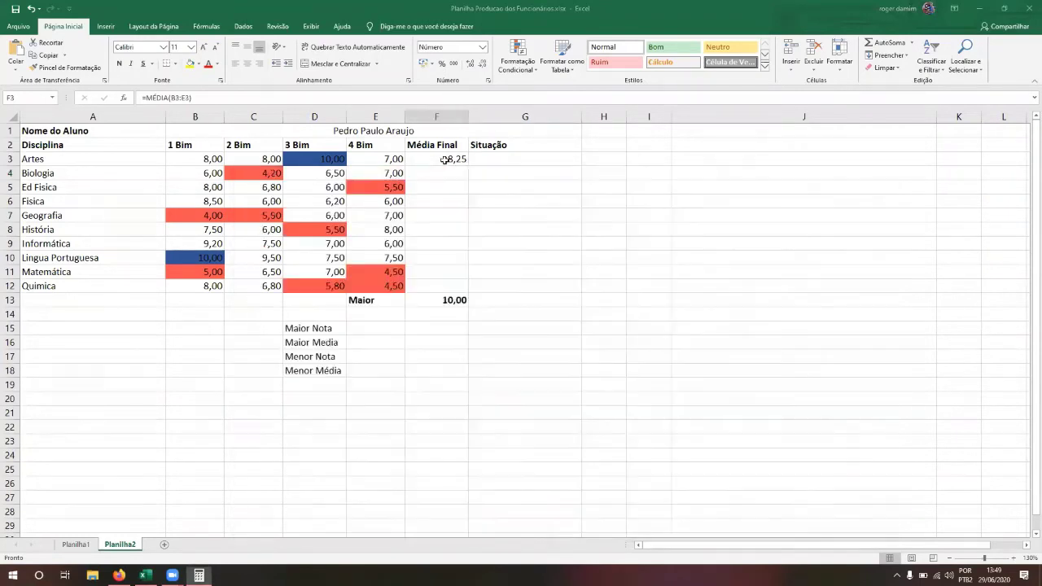
Fill the average formula from F3 down to F12 and select the filled Média Final cells
drag(470, 166, 469, 291)
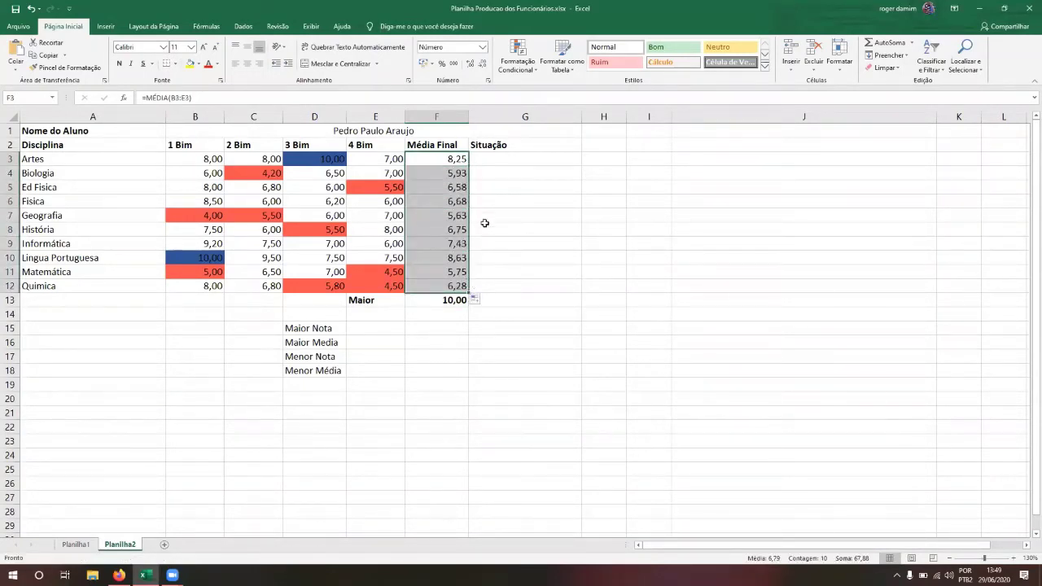
click(454, 160)
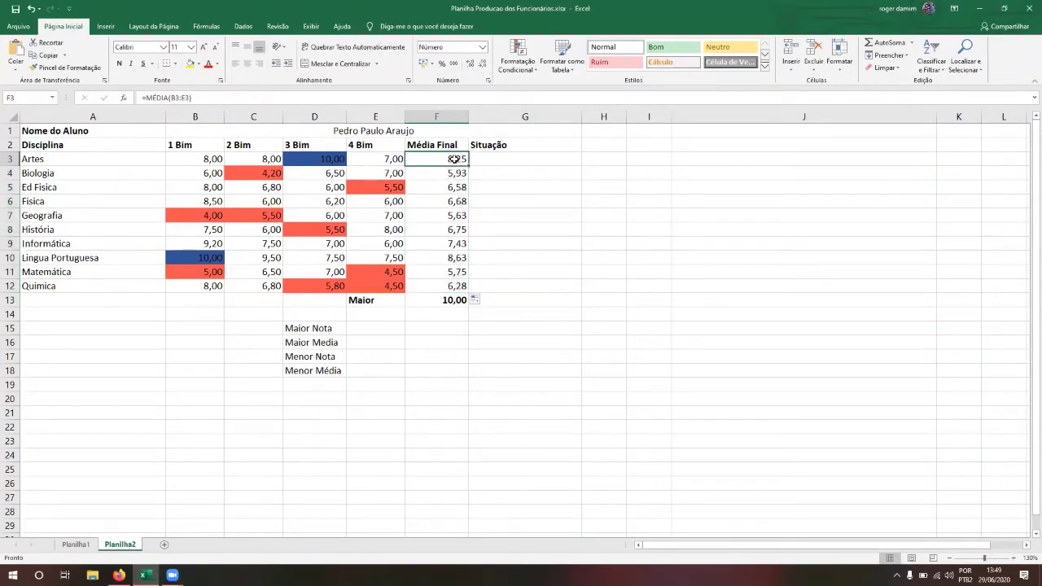
key(shift+Down)
key(shift+Down)
key(shift+Down)
key(shift+Down)
key(shift+Down)
key(shift+Down)
key(shift+Down)
key(shift+Down)
key(shift+Down)
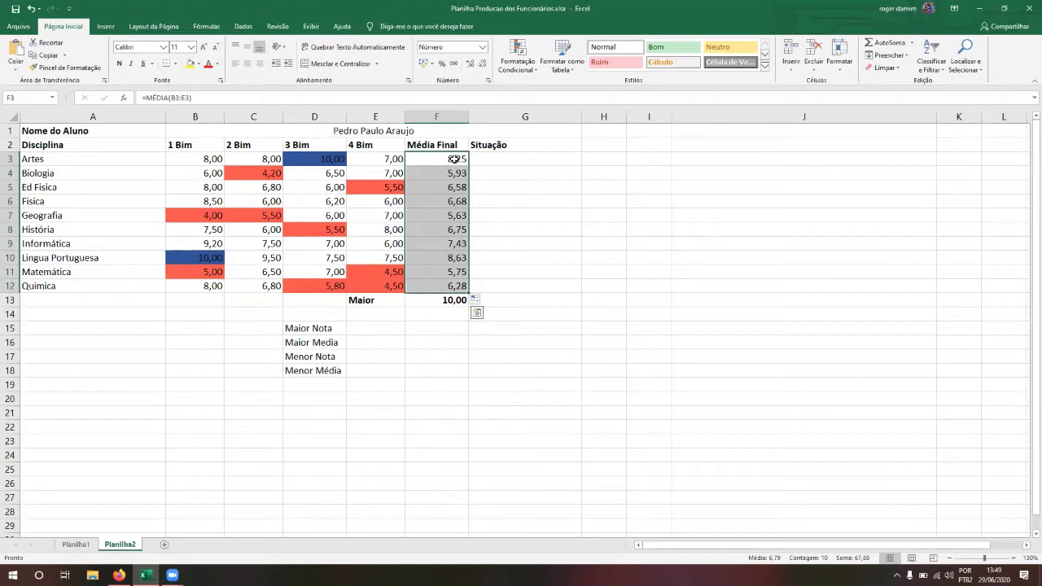
Create a new conditional formatting rule on F3:F12 for cells whose value is less than (é menor do que) 6
click(455, 159)
key(shift+Down)
key(shift+Down)
key(shift+Down)
key(shift+Down)
key(shift+Down)
key(shift+Down)
key(shift+Down)
key(shift+Down)
key(shift+Down)
key(shift+Down)
key(shift+Up)
click(530, 73)
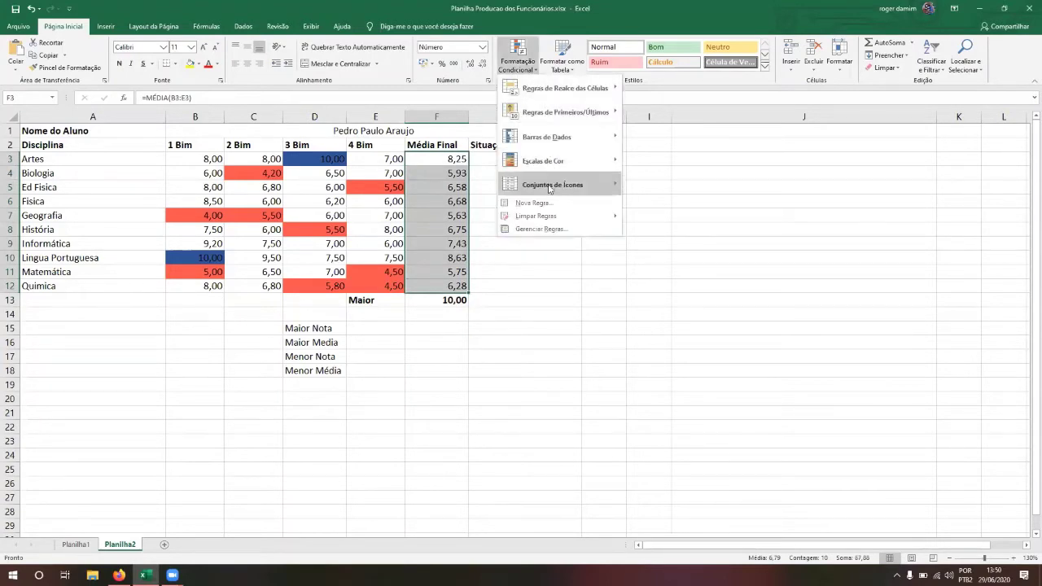
click(544, 203)
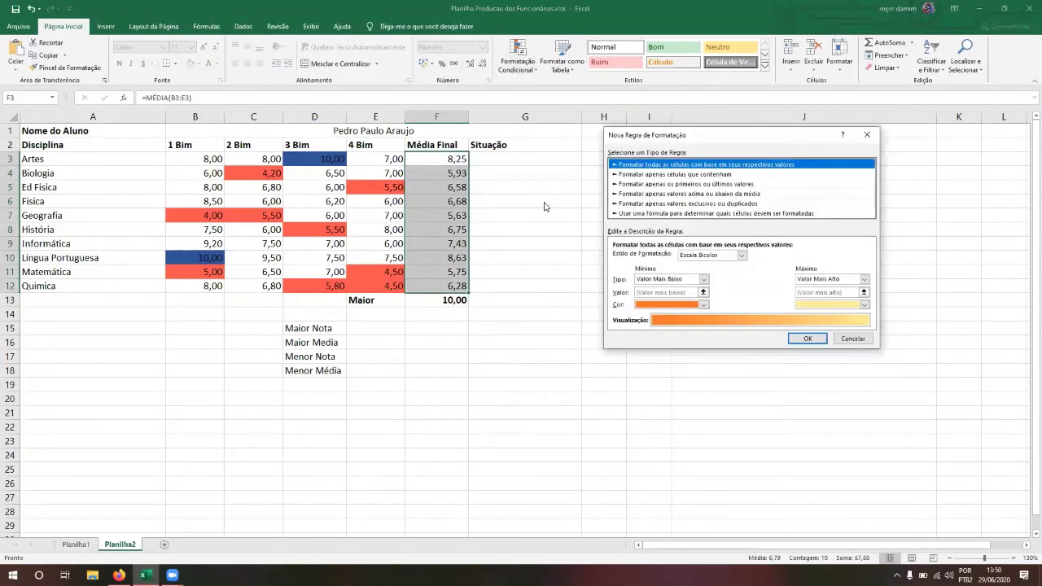
click(696, 174)
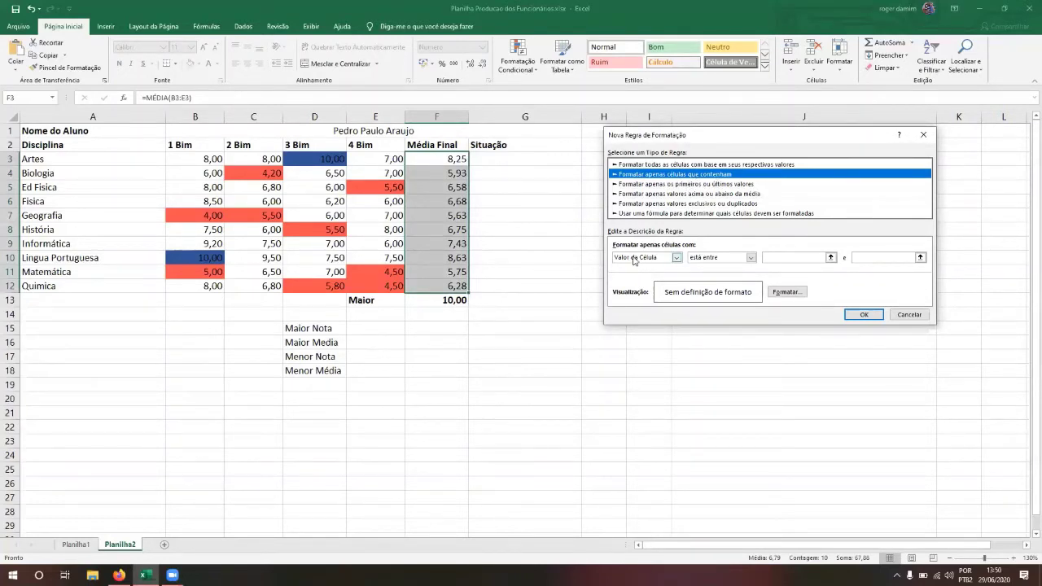
click(721, 258)
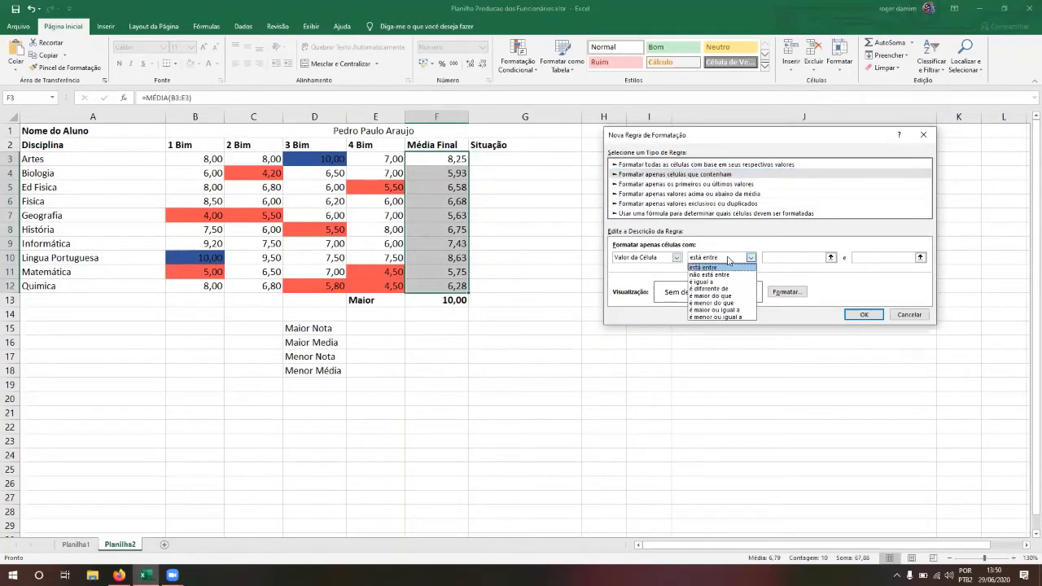
click(714, 302)
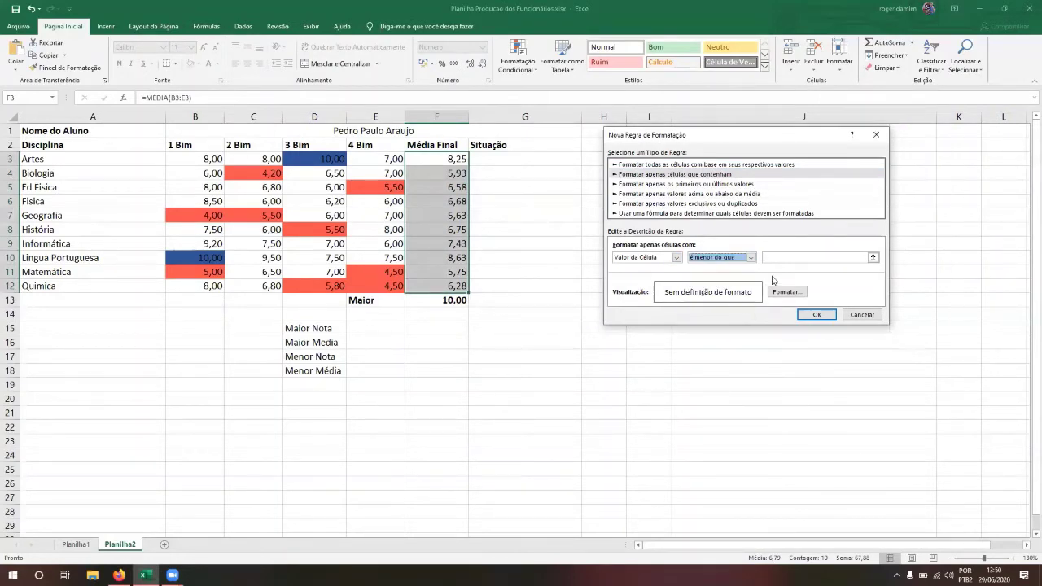
click(792, 260)
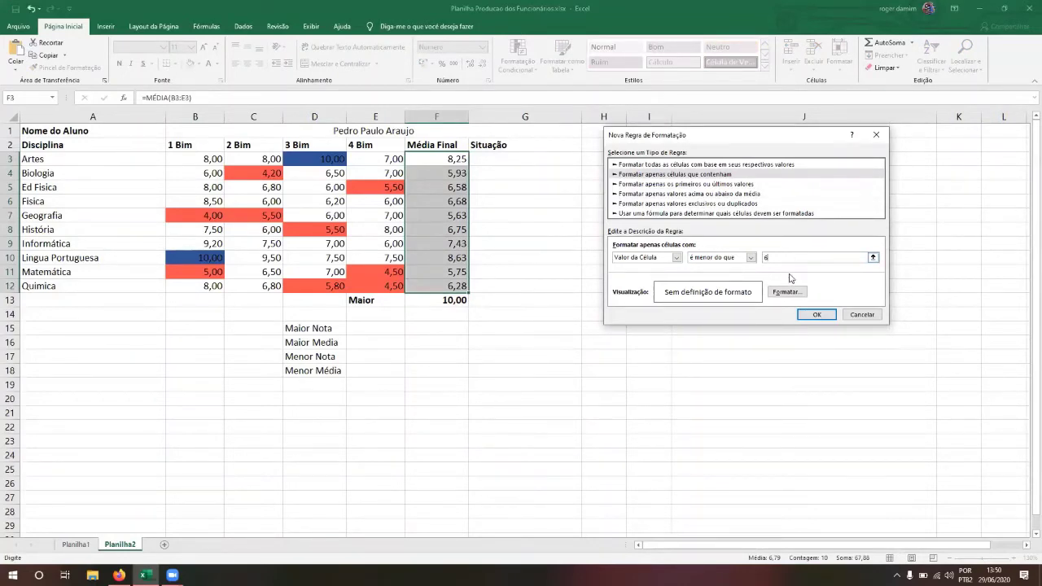
Give the rule a dark red fill with white font, apply it to the final averages, and clear the selection
click(782, 293)
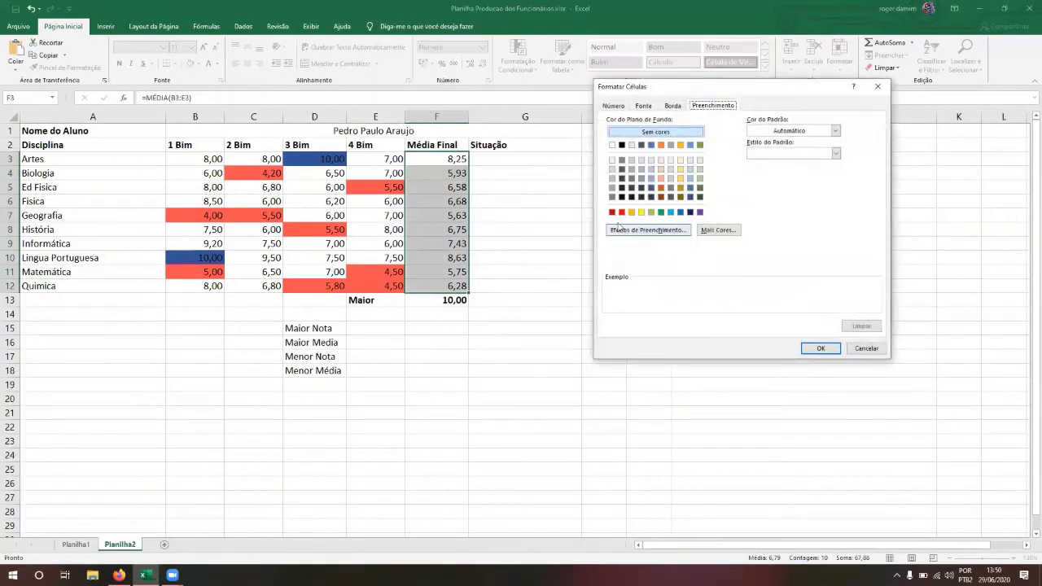
click(612, 213)
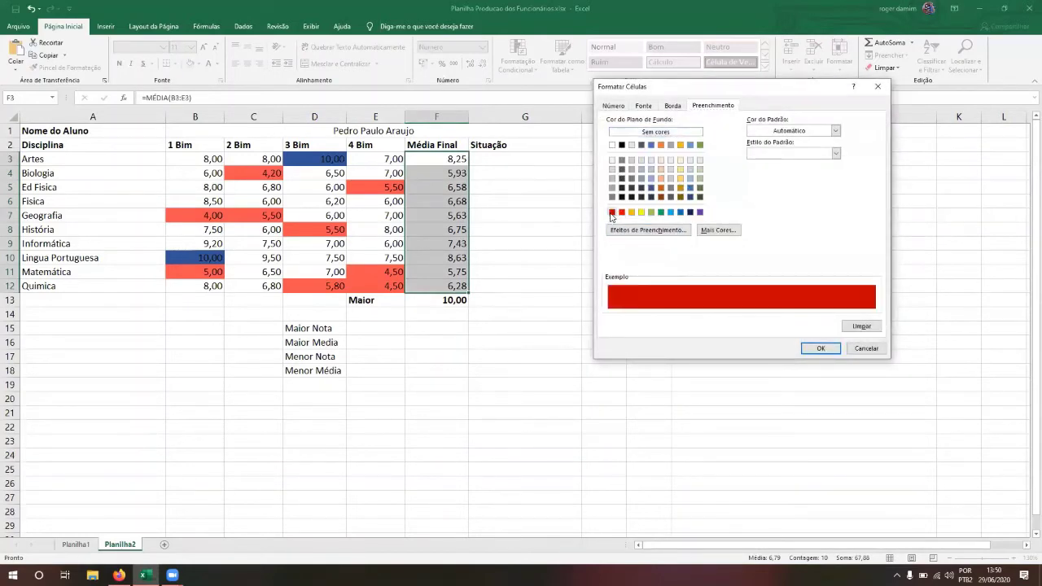
click(648, 106)
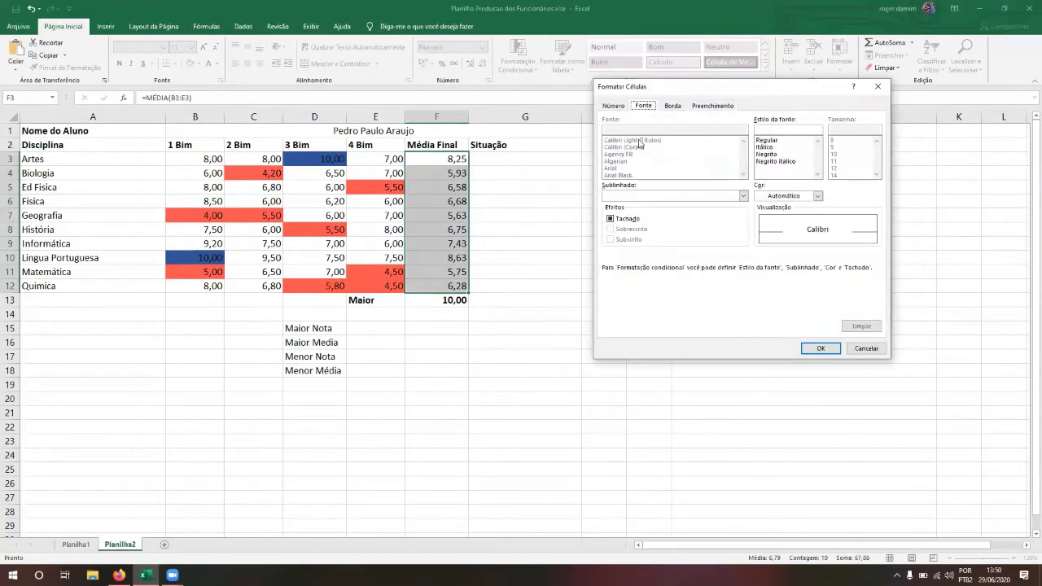
click(818, 196)
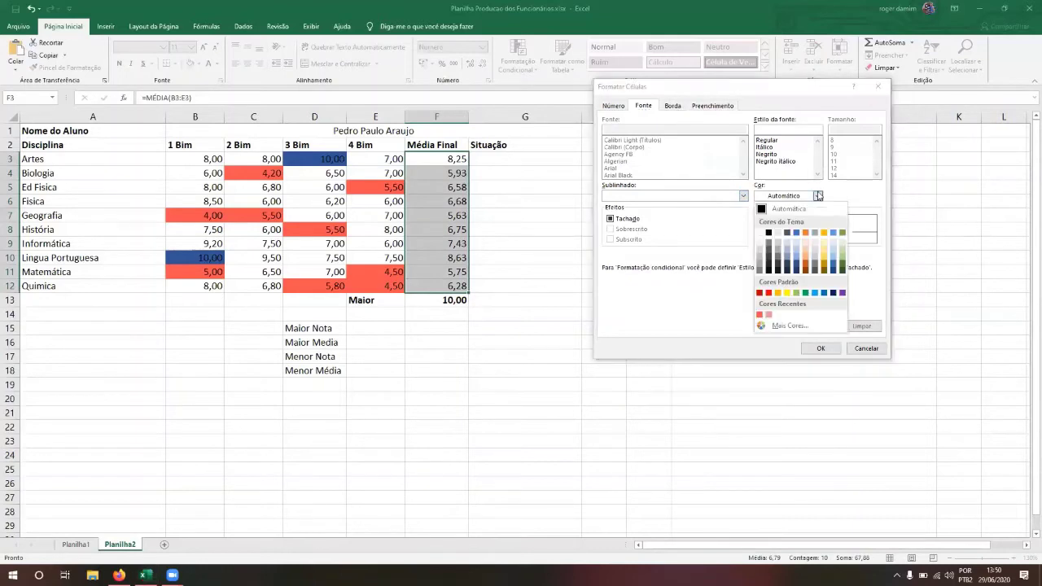
click(762, 233)
click(820, 348)
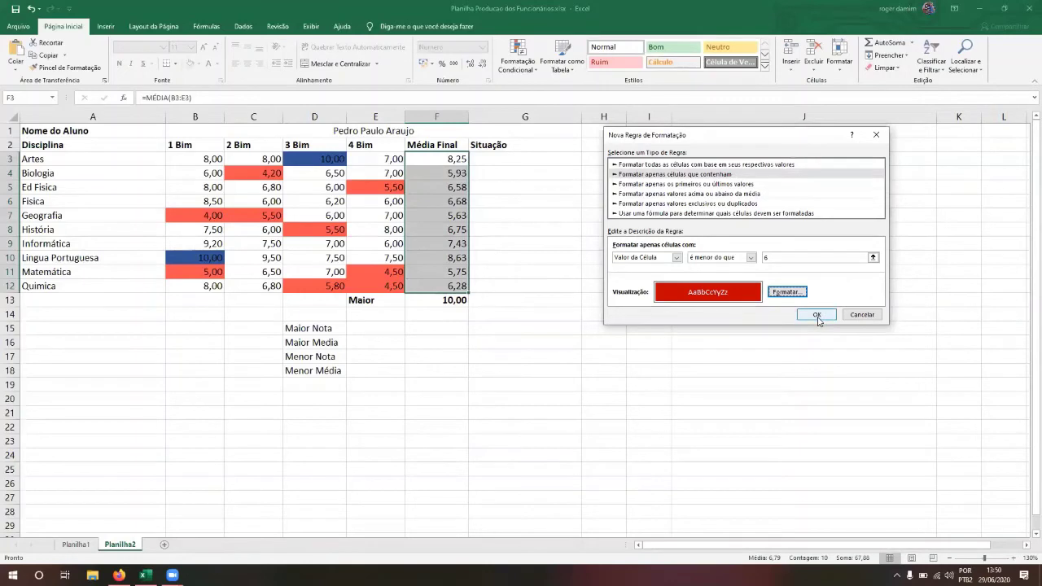
click(817, 315)
click(530, 272)
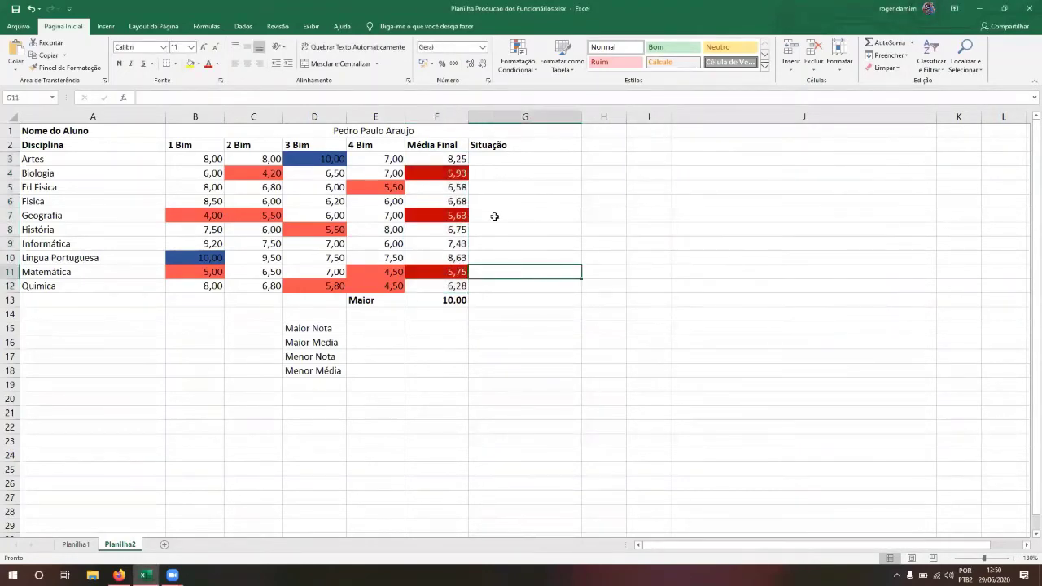
Look through the formatted final averages cell by cell in the Média Final column
click(451, 172)
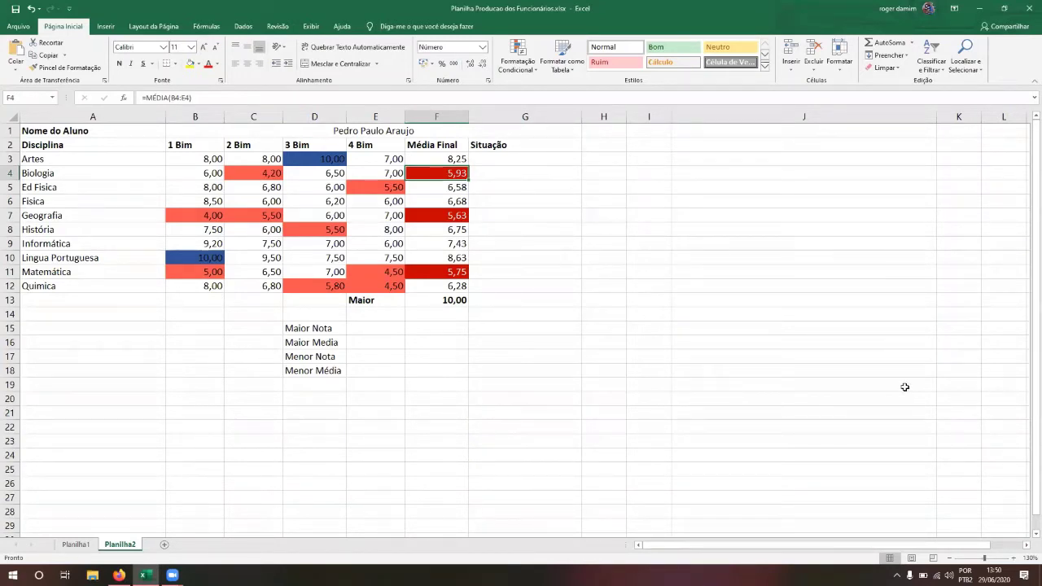
key(Down)
key(Down)
key(Down)
key(Down)
key(Down)
key(Down)
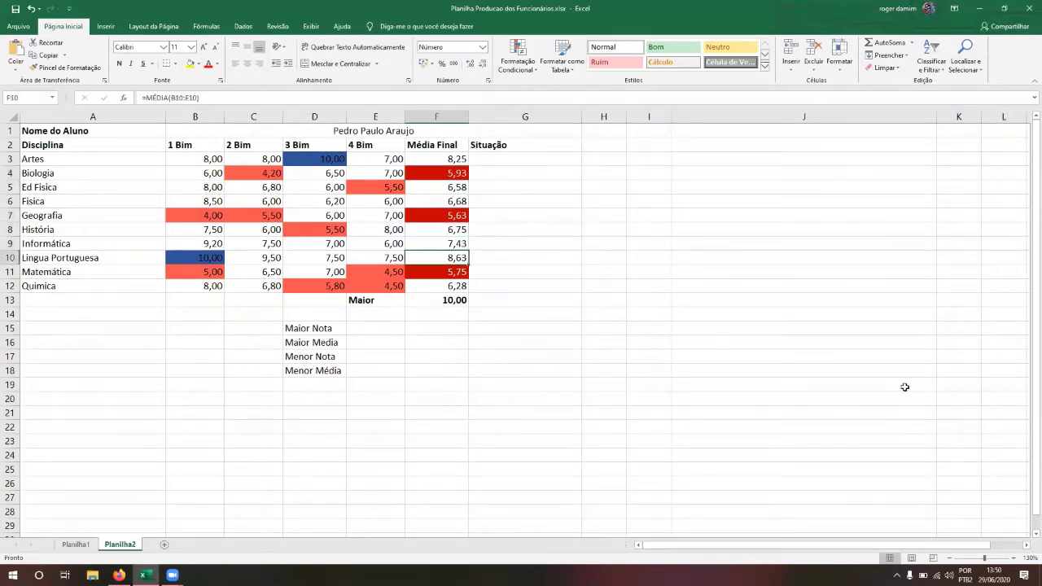
key(Up)
key(Down)
key(Down)
key(Down)
key(Up)
key(Up)
key(Up)
key(Up)
key(Up)
key(Up)
key(Up)
key(Up)
key(Down)
key(Down)
key(Up)
key(Up)
key(Up)
Highlight the Média Final averages for review, then go to G3 under the Situação header
key(shift+Down)
key(shift+Down)
key(shift+Down)
key(shift+Down)
key(shift+Down)
key(shift+Down)
key(shift+Down)
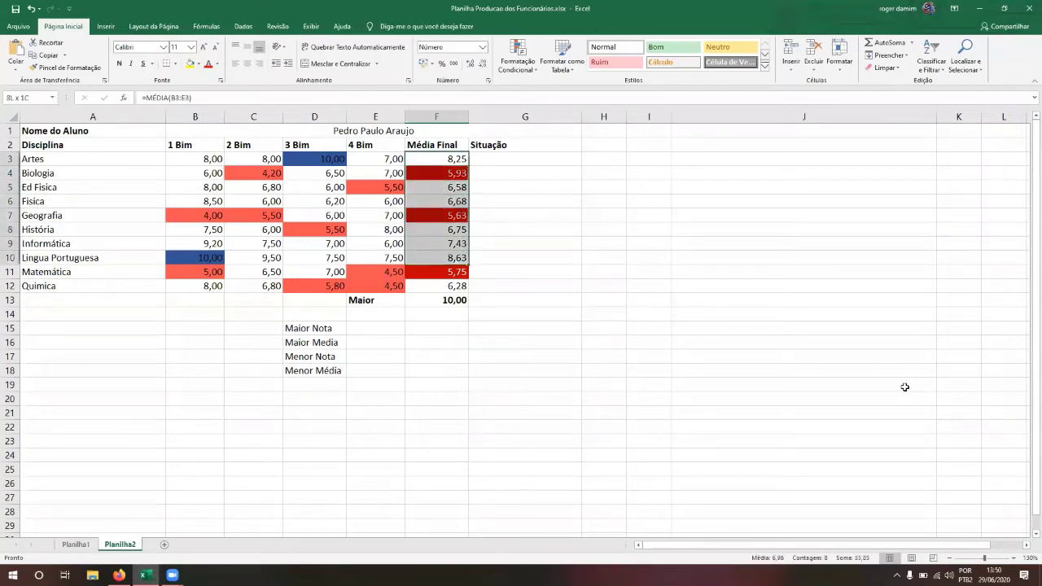
key(shift+Down)
key(shift+Down)
key(shift+Down)
key(Right)
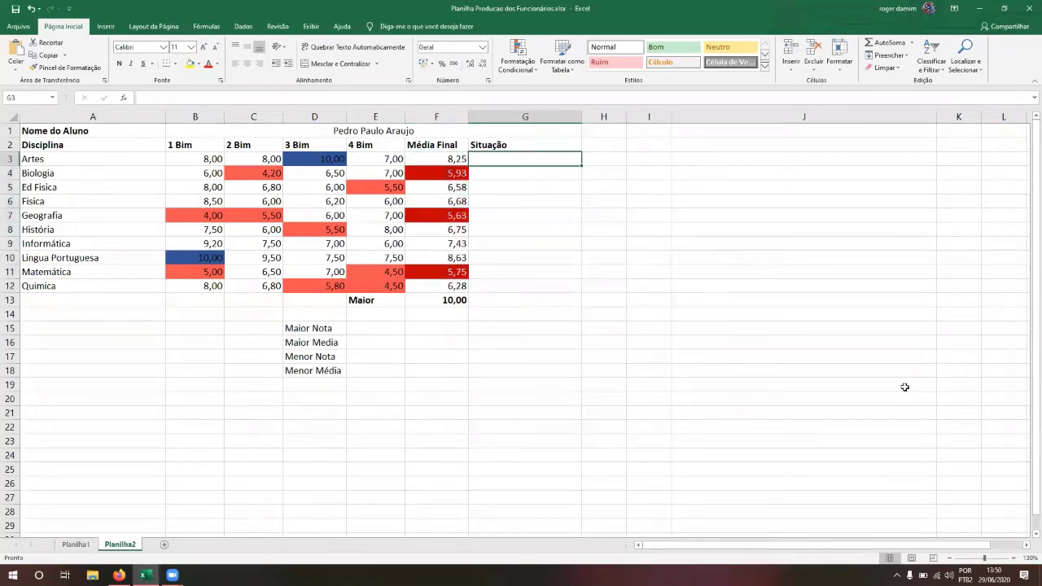
Highlight all grades and final averages in B3:F12 for review
key(Left)
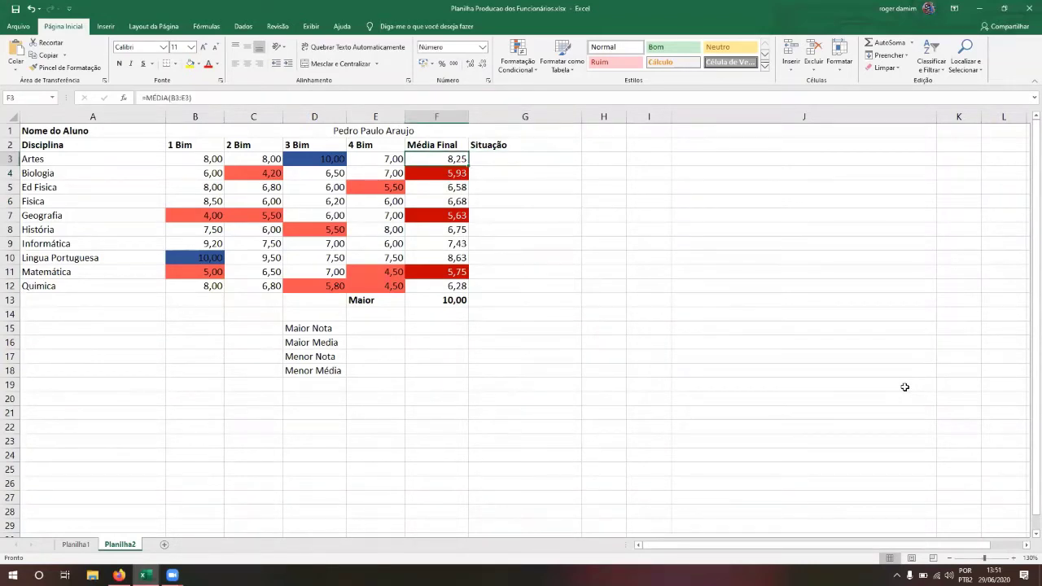
key(shift+Left)
key(shift+Left)
key(shift+Left)
key(shift+Left)
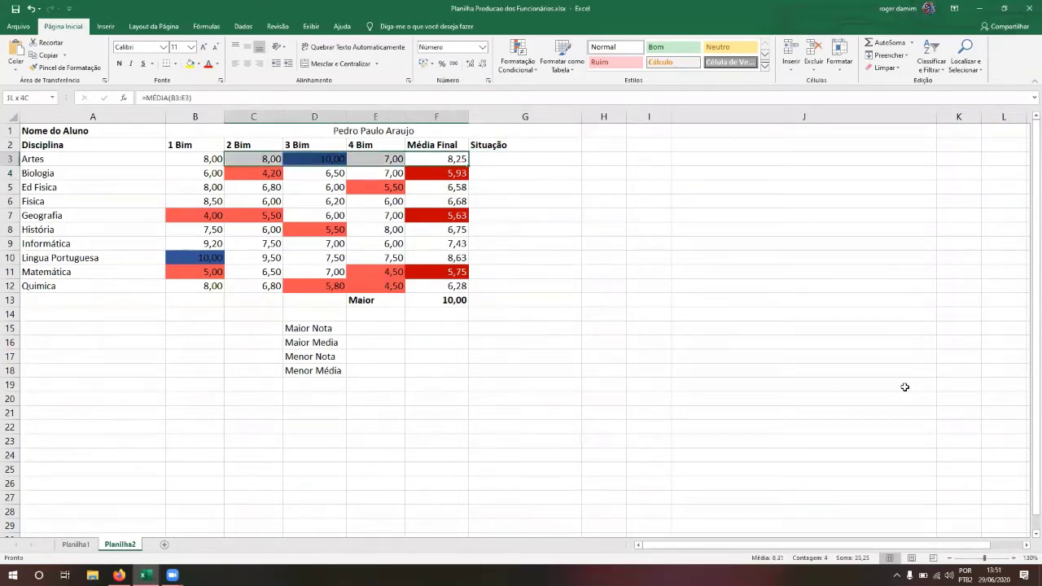
key(shift+Down)
key(shift+Down)
key(shift+Down)
key(shift+Down)
key(shift+Down)
key(shift+Down)
key(shift+Down)
key(shift+Down)
key(shift+Down)
key(shift+Down)
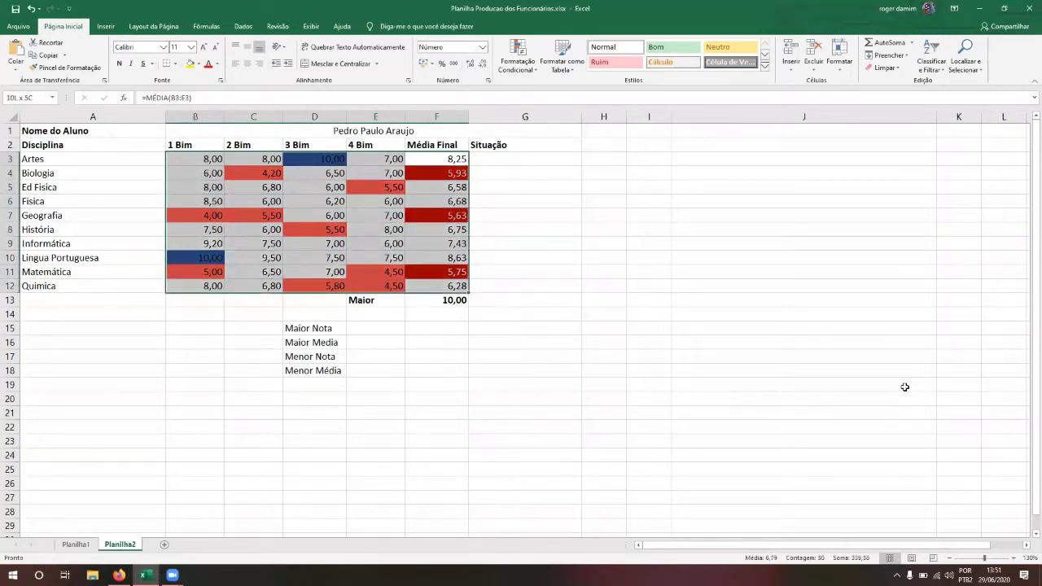
click(663, 324)
click(529, 65)
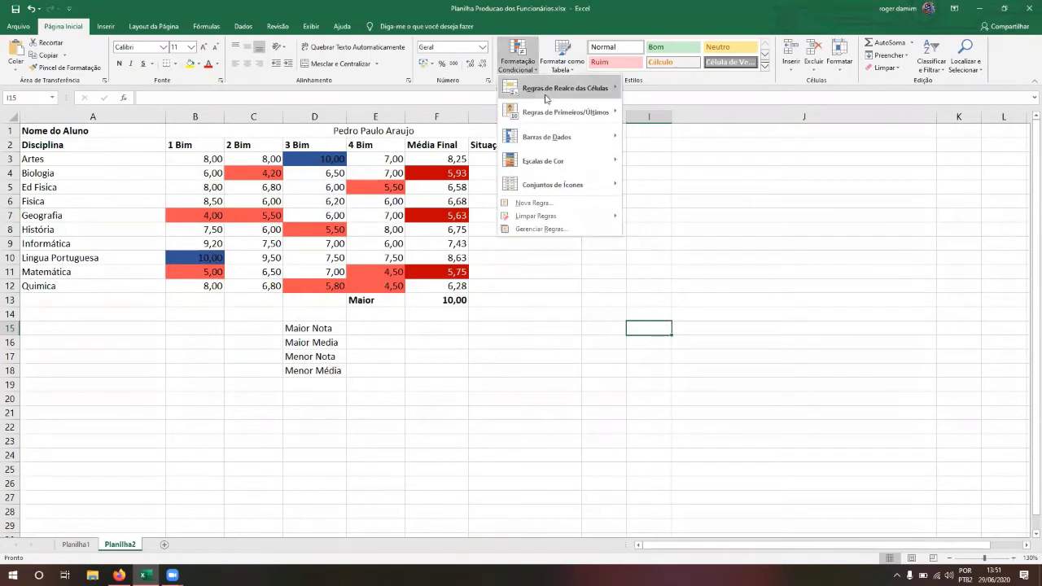
mouse_move(547, 139)
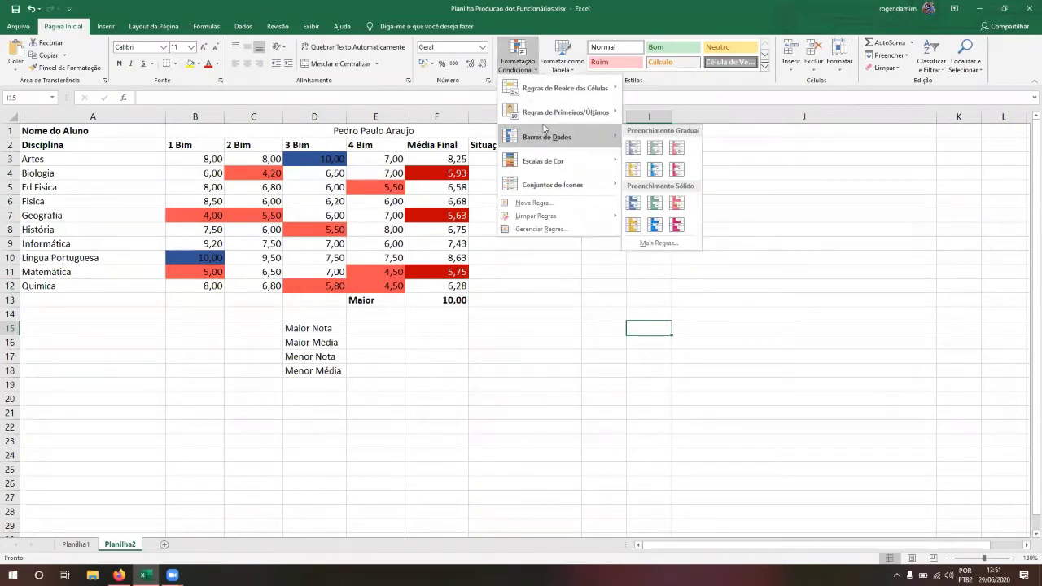
mouse_move(563, 95)
mouse_move(570, 114)
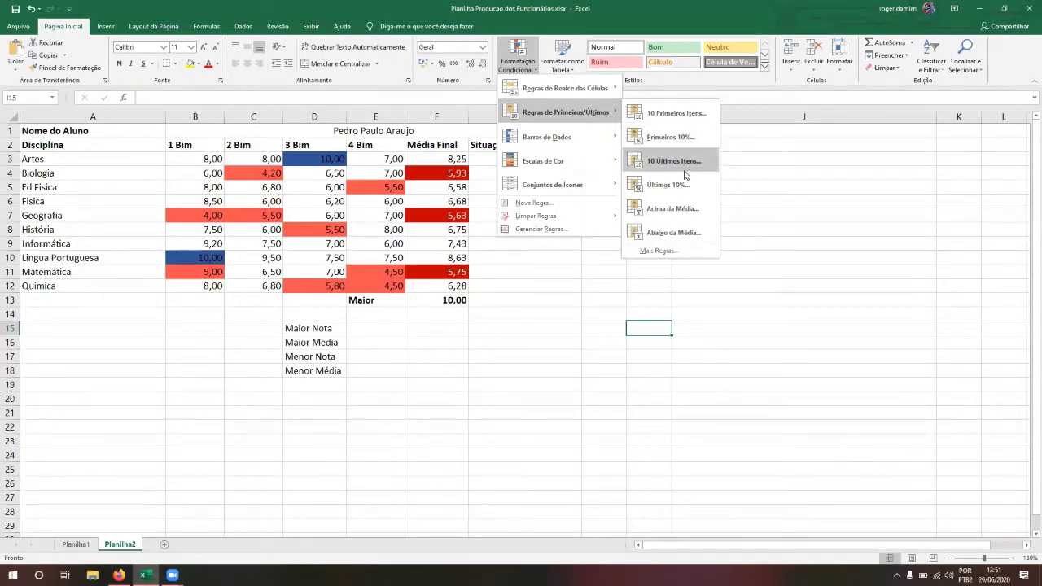
click(600, 258)
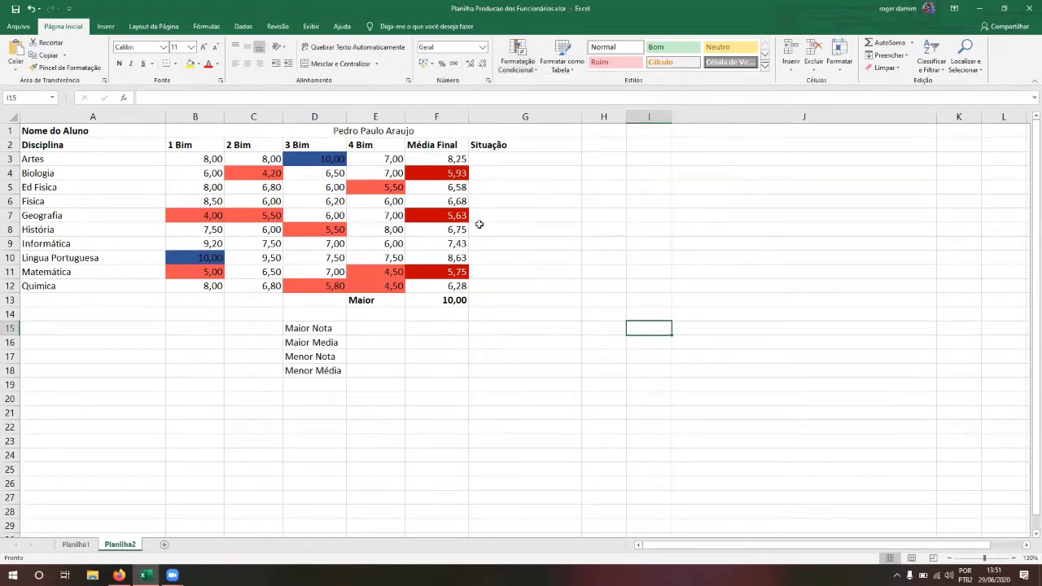
Create a top-items conditional formatting rule for the final averages in F3:F12, limited to the top 2 values
drag(448, 157, 442, 286)
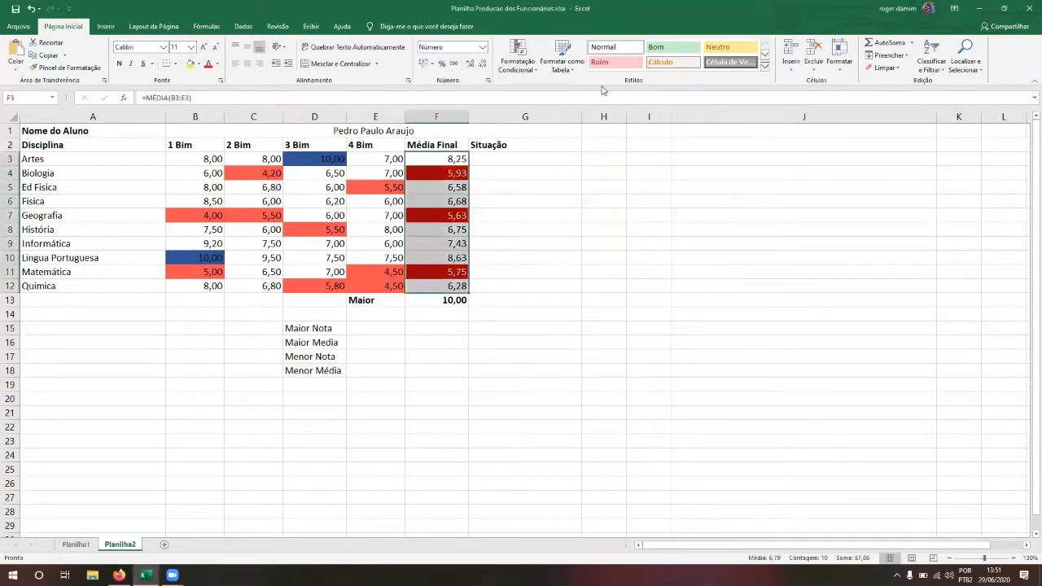
click(525, 73)
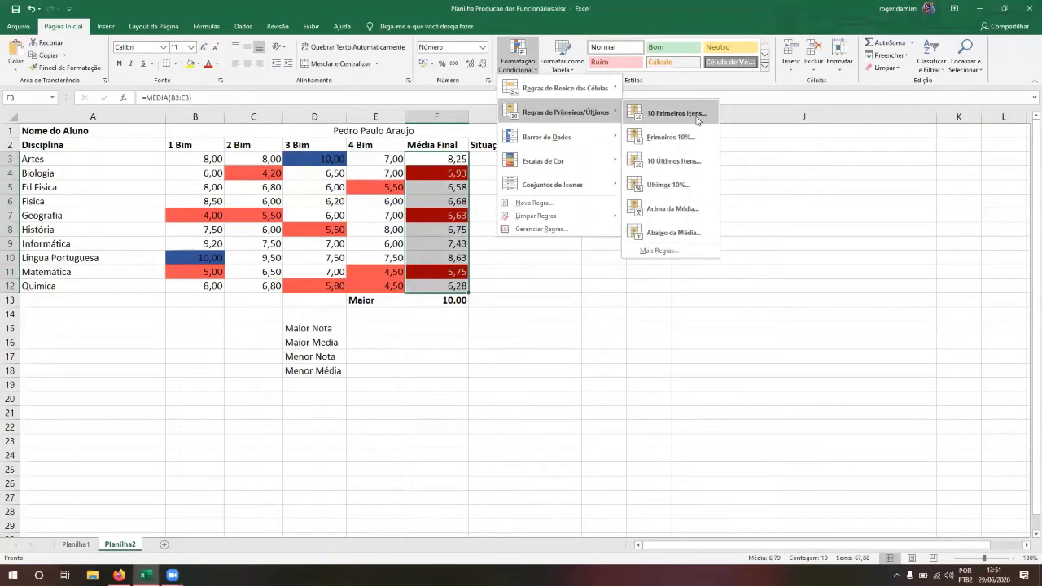
click(691, 113)
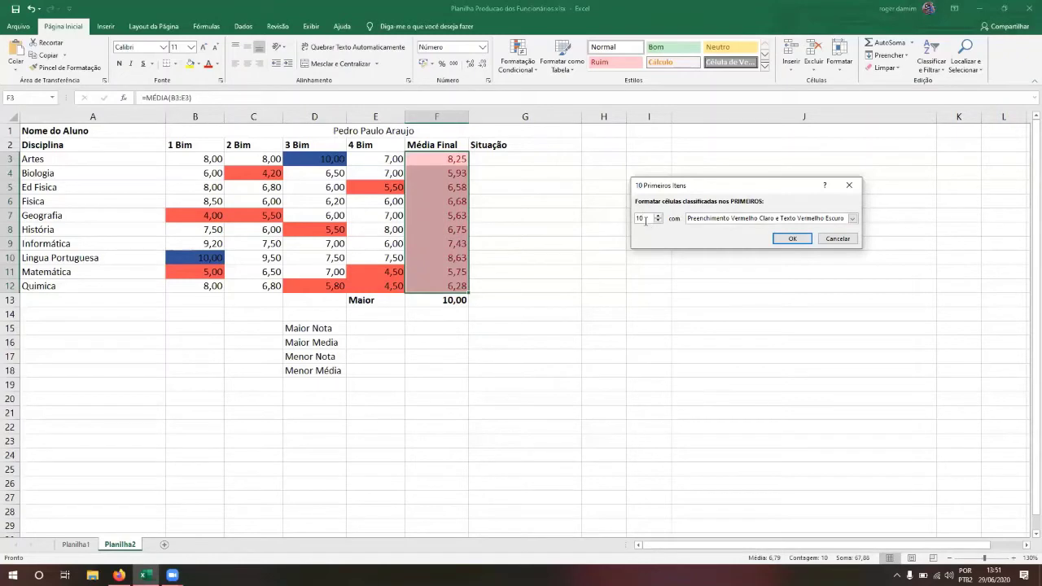
text(2)
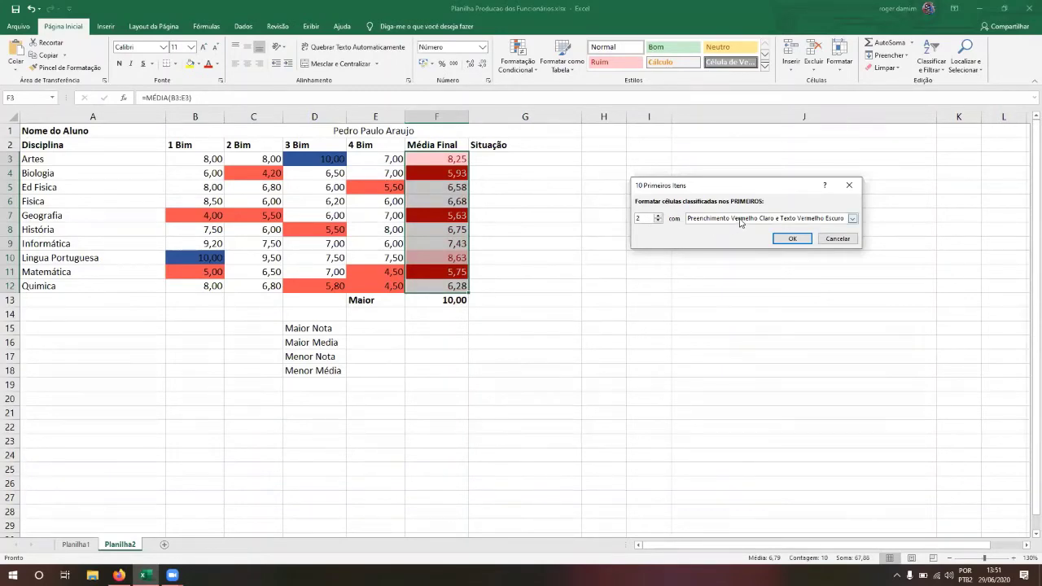
Give the top 2 rule a custom format with a solid blue fill, apply it, and clear the selection
click(852, 218)
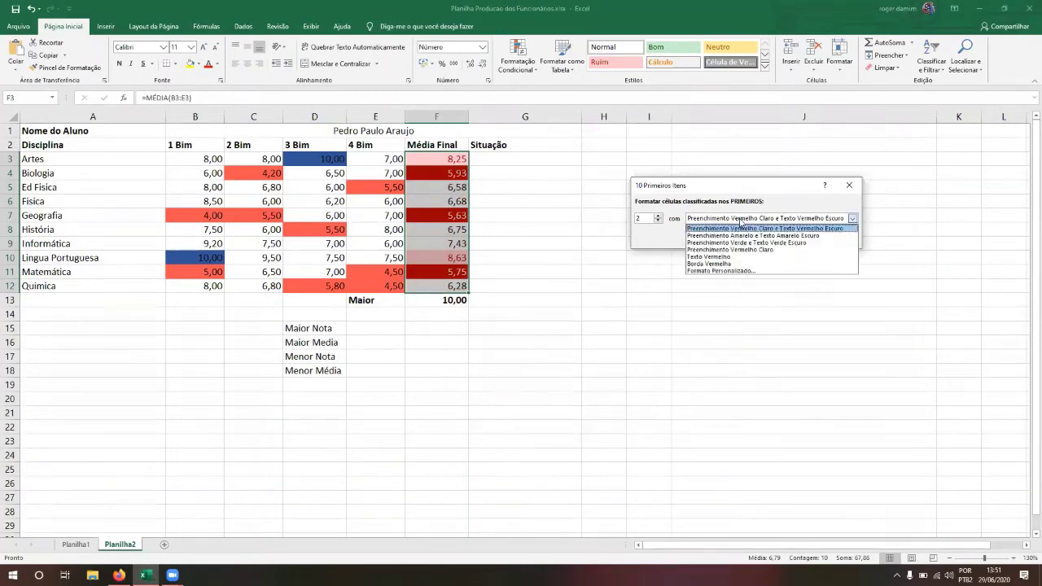
click(733, 264)
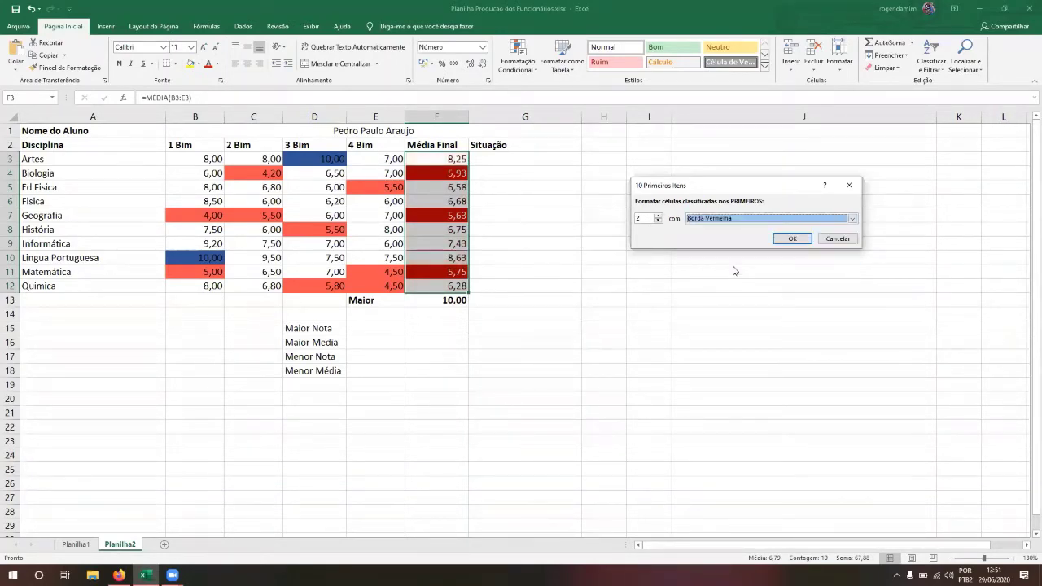
click(734, 221)
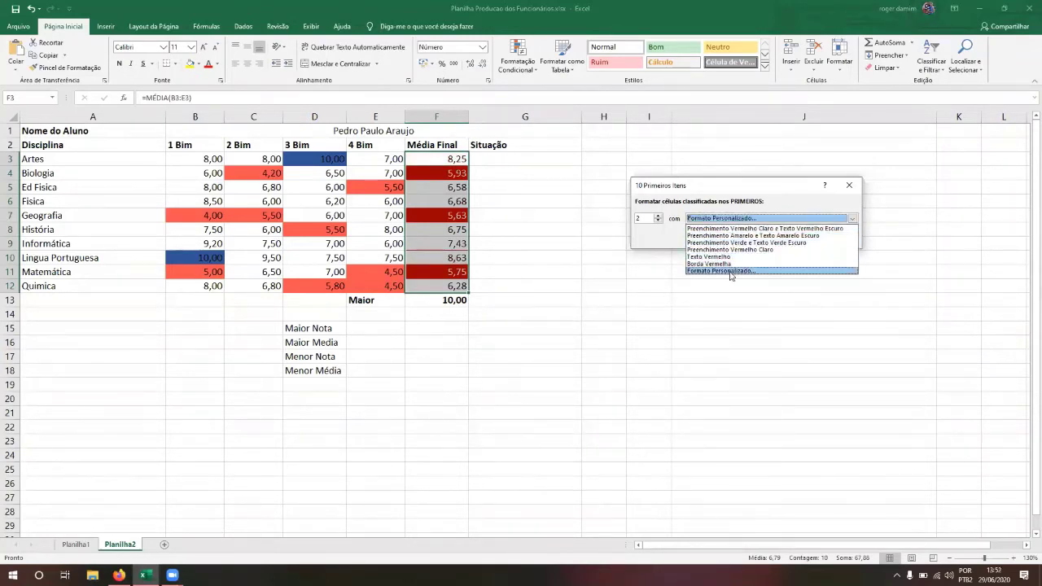
click(732, 270)
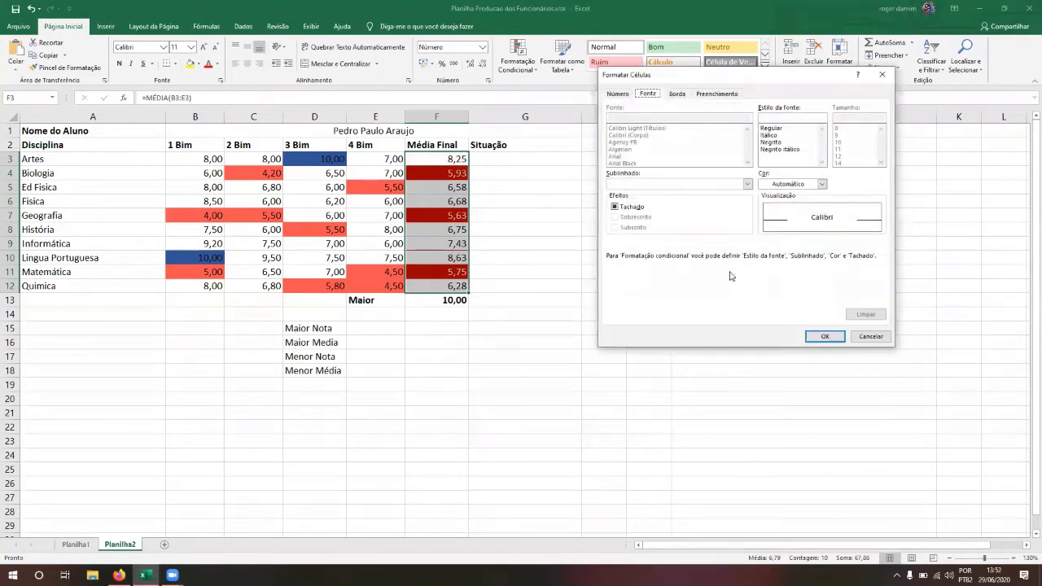
click(717, 95)
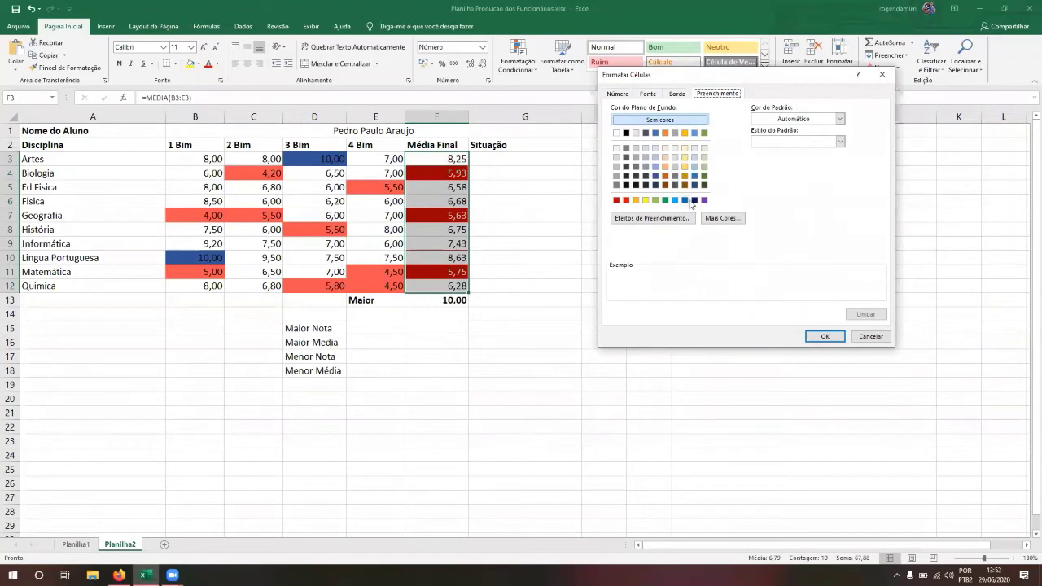
click(688, 200)
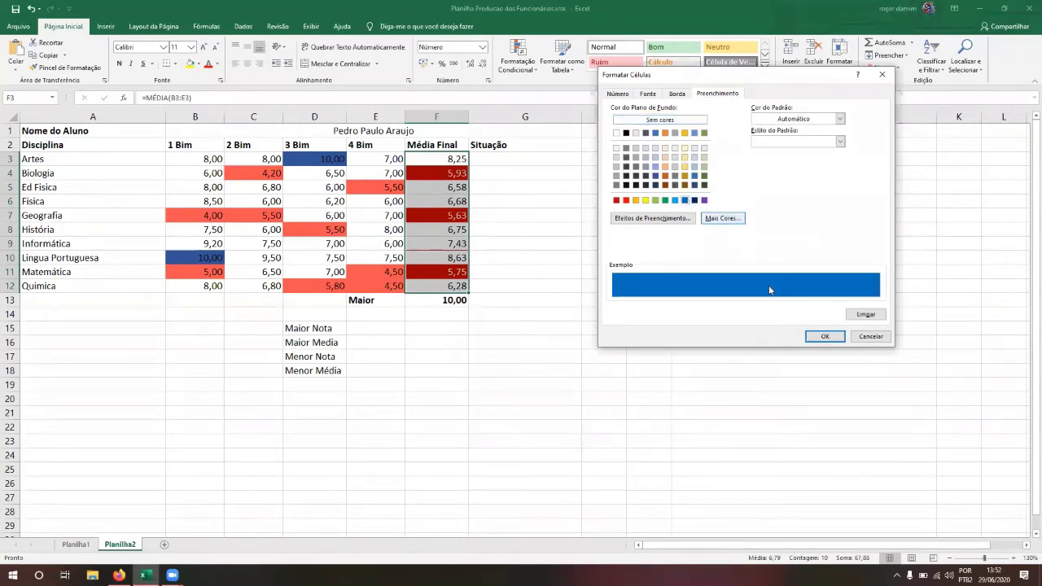
click(824, 336)
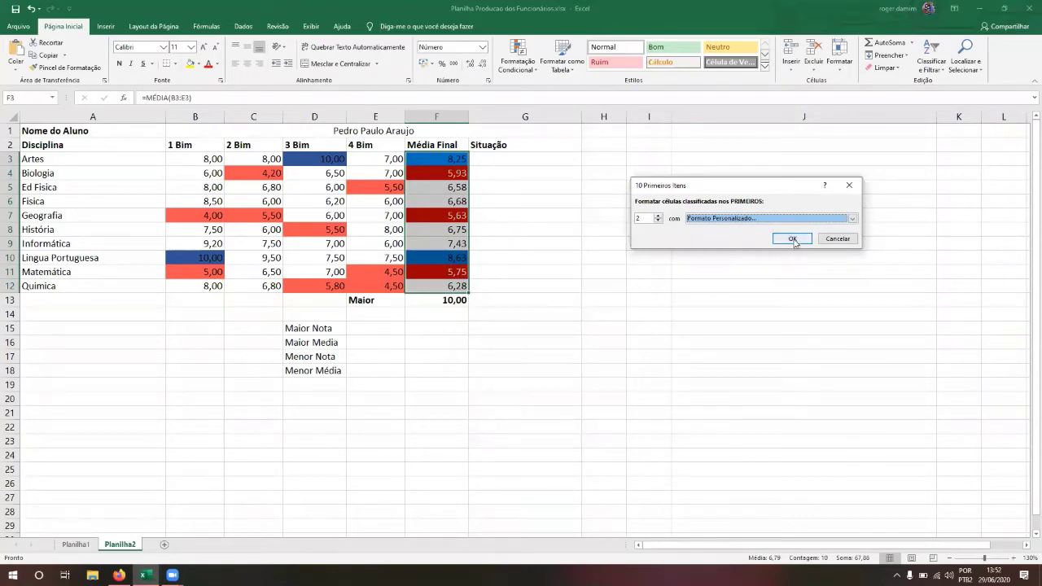
click(792, 238)
click(489, 228)
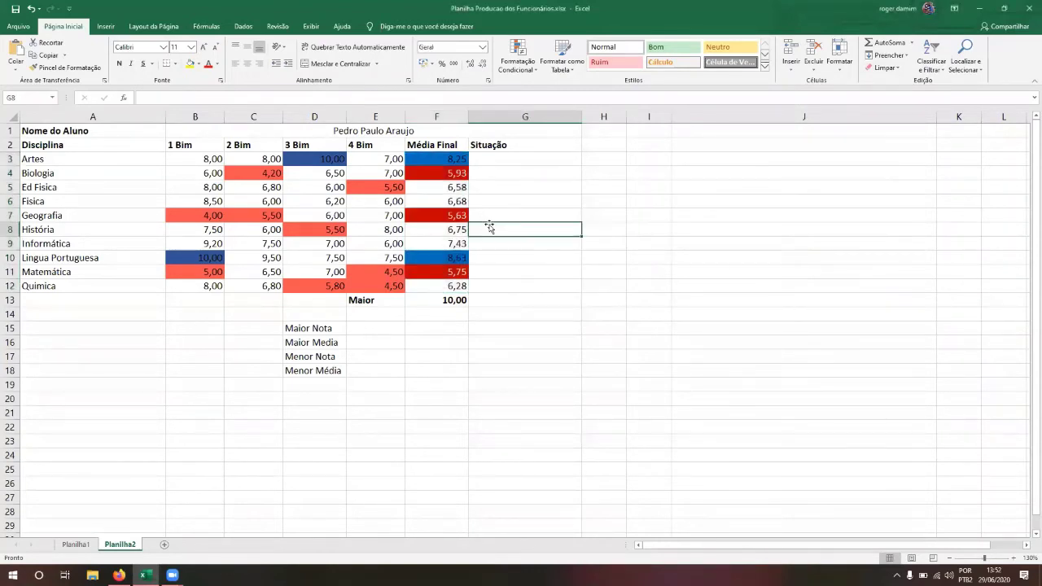
Highlight the final averages from F10 up to F3 and examine the available top/bottom conditional formatting rules
key(Left)
key(Left)
key(Down)
key(Down)
key(Right)
key(shift+Up)
key(shift+Up)
key(shift+Up)
key(shift+Up)
key(shift+Up)
key(shift+Up)
key(shift+Up)
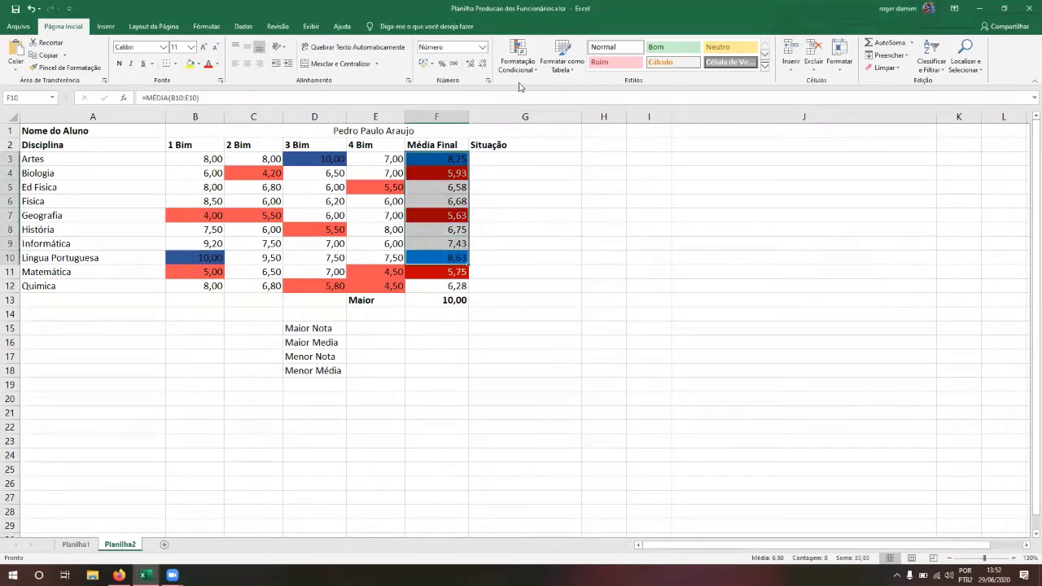
click(534, 62)
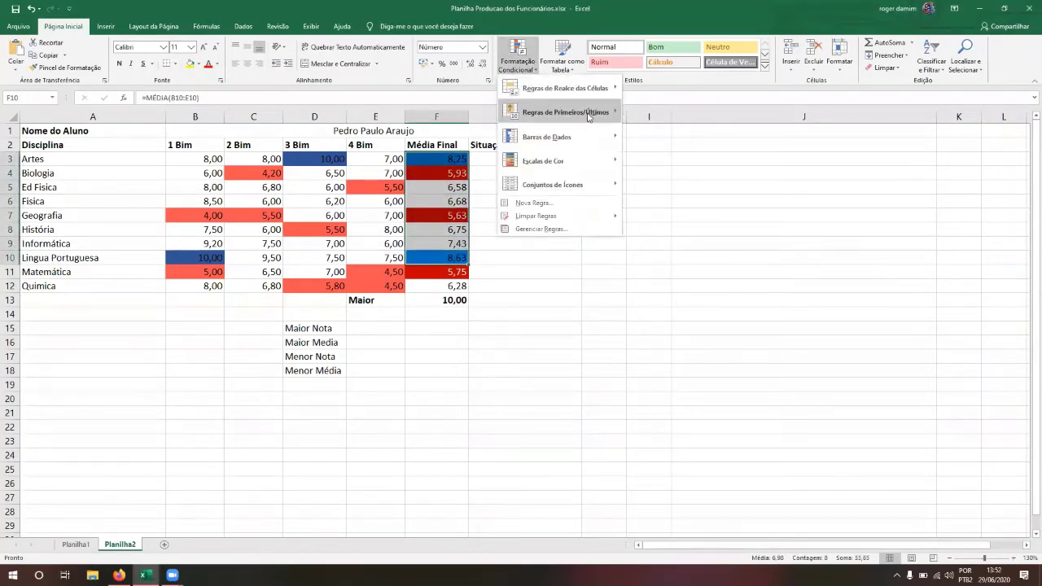
mouse_move(590, 116)
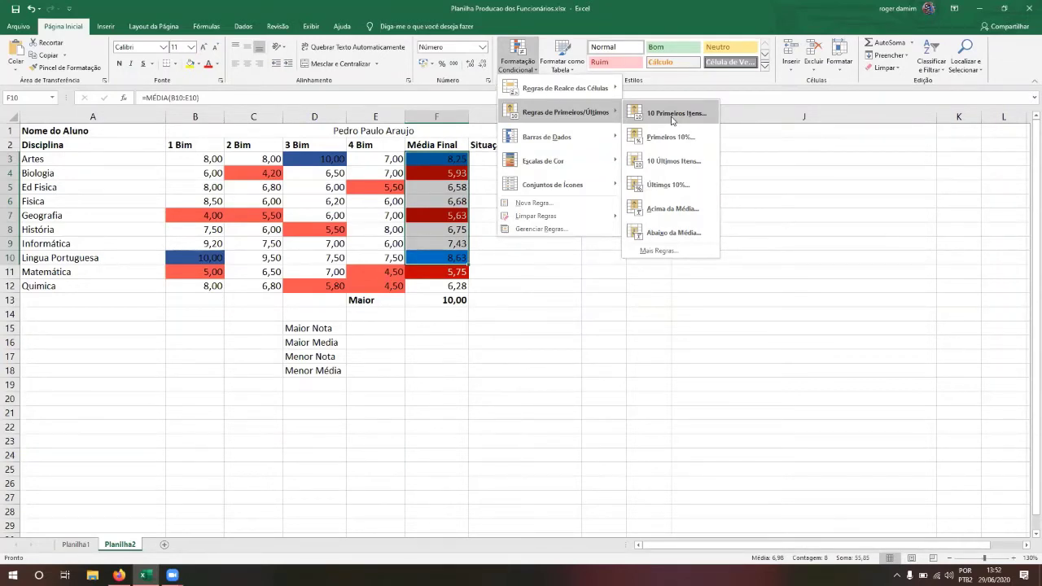
click(474, 162)
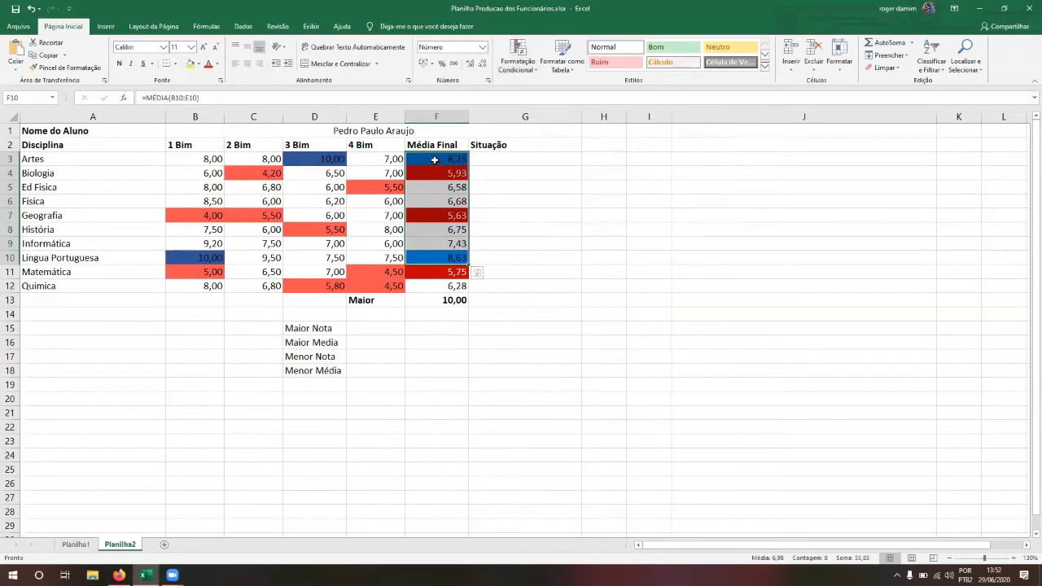
Highlight the final averages from F3 down to F12 and go through the colored cells of the Média Final column
click(435, 160)
key(shift+Down)
key(shift+Down)
key(shift+Down)
key(shift+Down)
key(shift+Down)
key(shift+Down)
key(shift+Down)
key(shift+Down)
key(shift+Down)
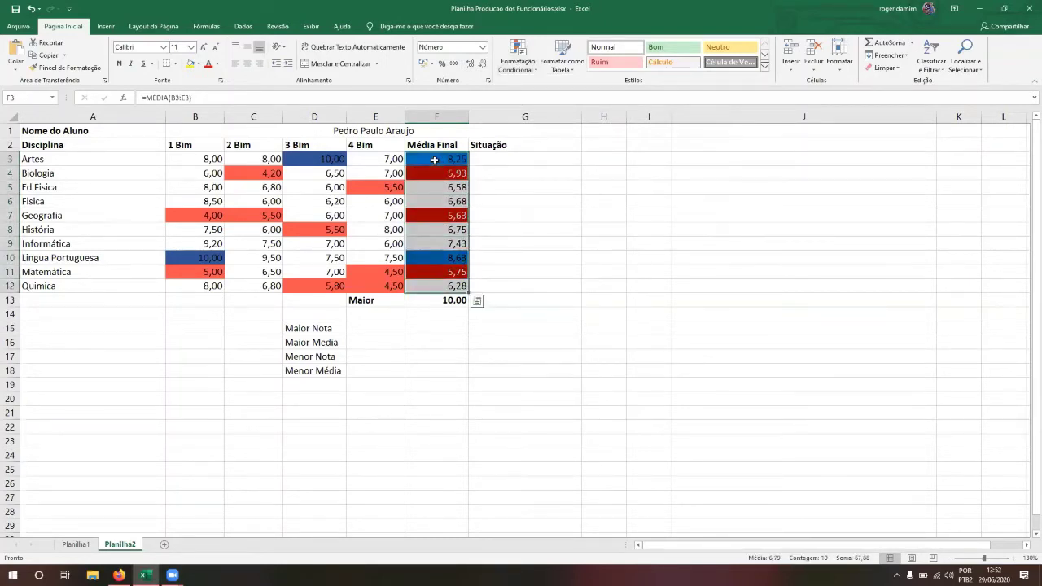
key(Down)
key(Up)
key(Down)
key(shift+Down)
key(shift+Down)
key(shift+Down)
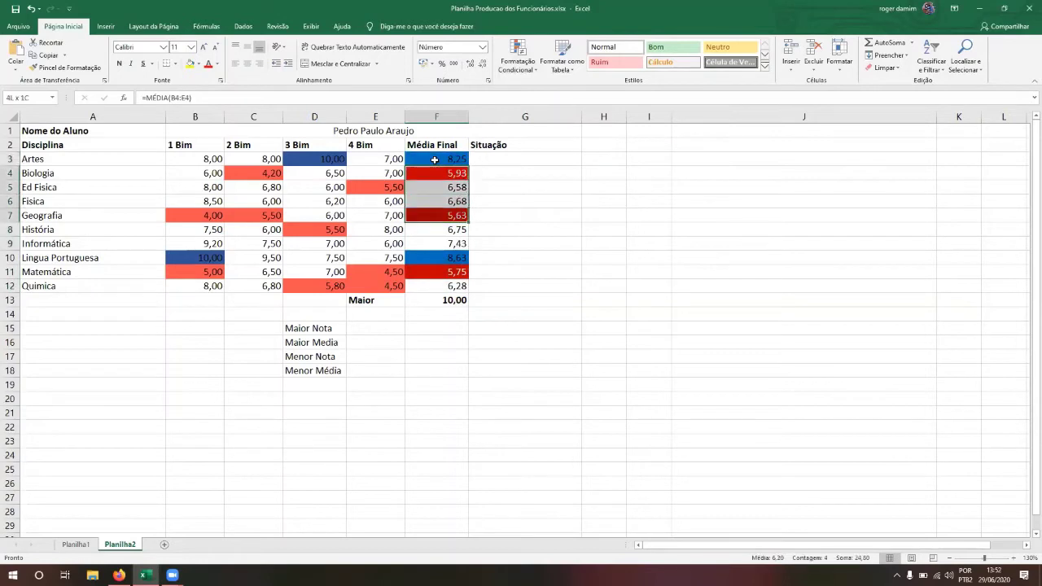
key(shift+Down)
key(shift+Down)
key(shift+Down)
key(shift+Down)
key(shift+Down)
key(Down)
key(Down)
key(Down)
key(Down)
key(Down)
key(Up)
key(Up)
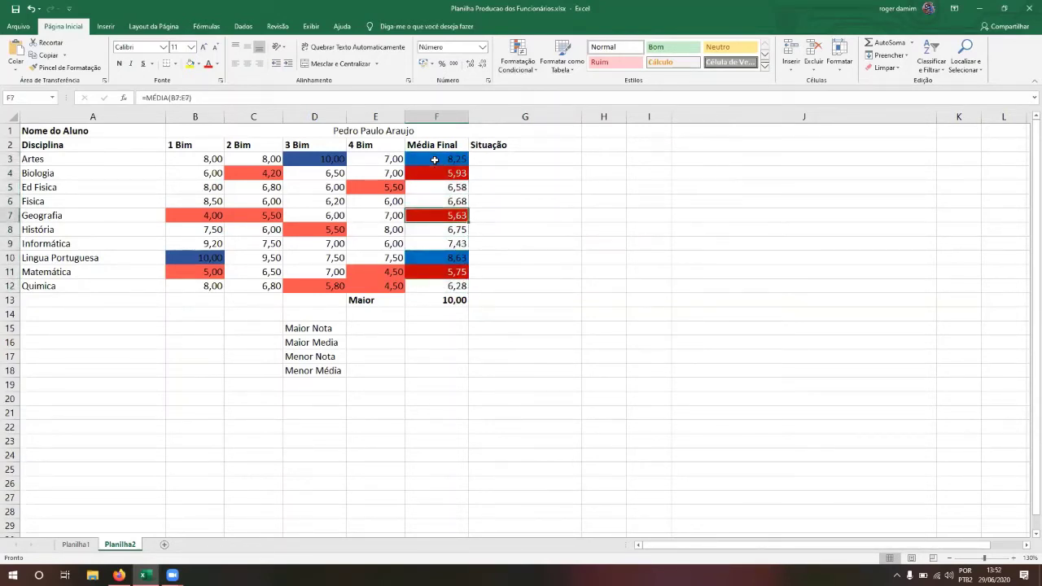
In G3 under Situação, begin an SE formula that tests whether the final average in F3 is greater than or equal to 6
key(Right)
key(Up)
key(Up)
key(Up)
key(Up)
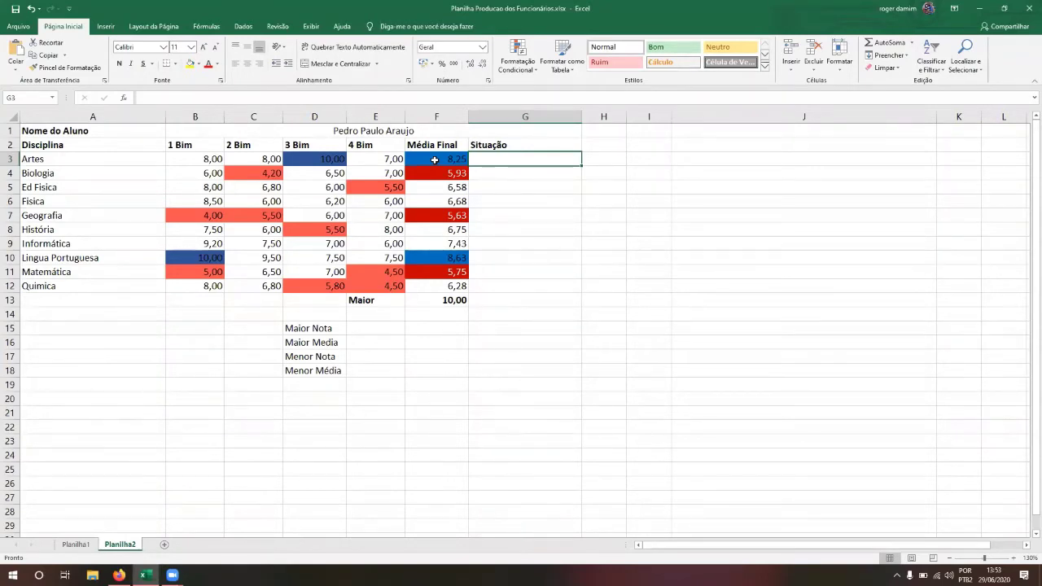
text(=SE)
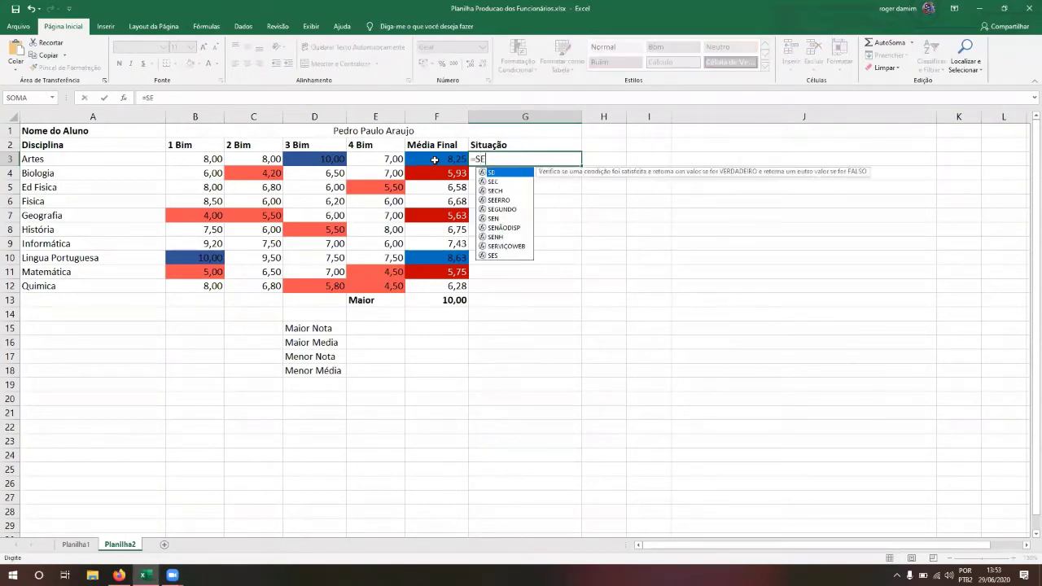
text(()
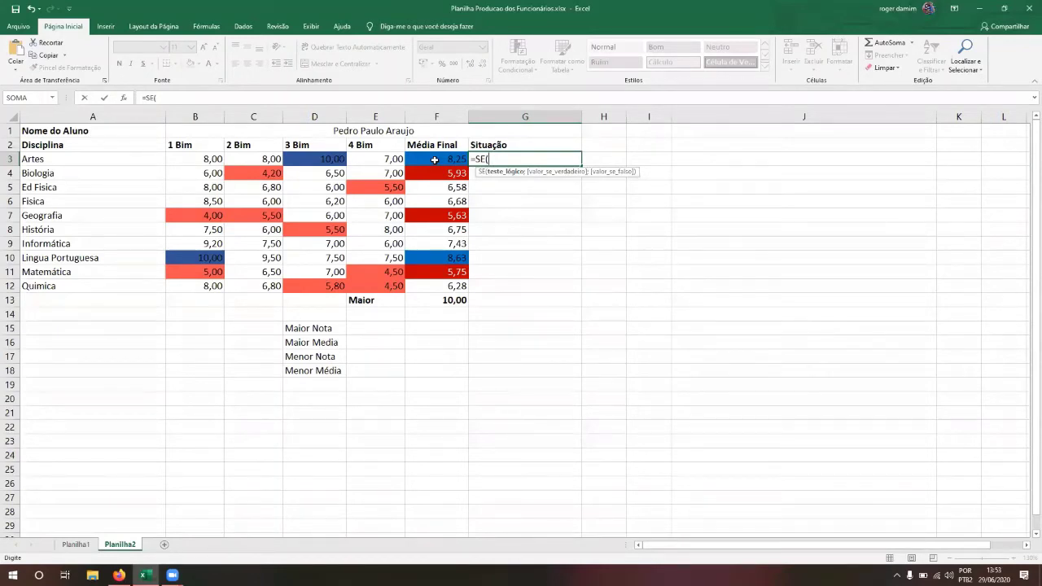
click(434, 160)
text(>)
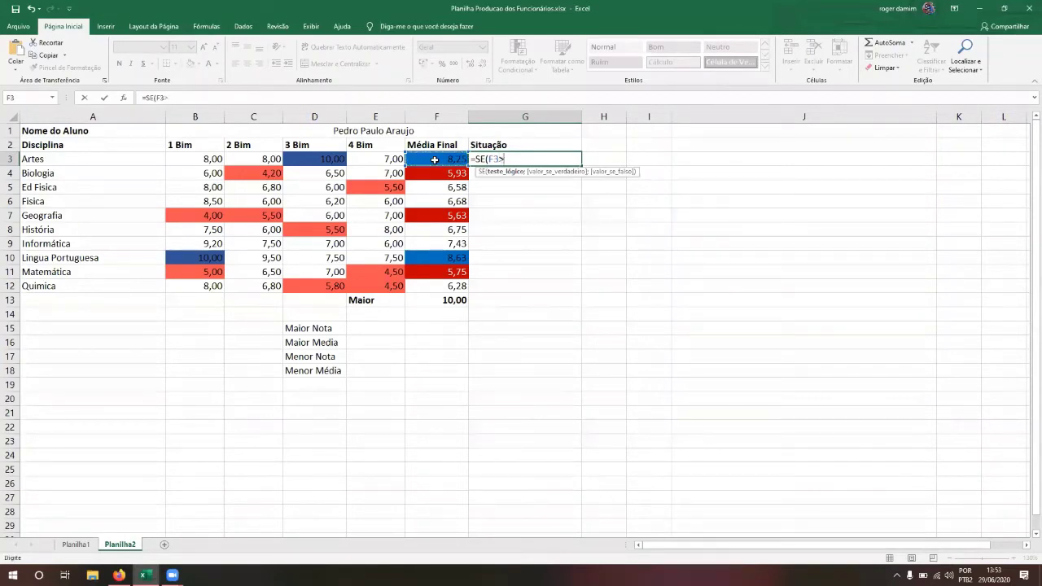
text(=6)
text(;)
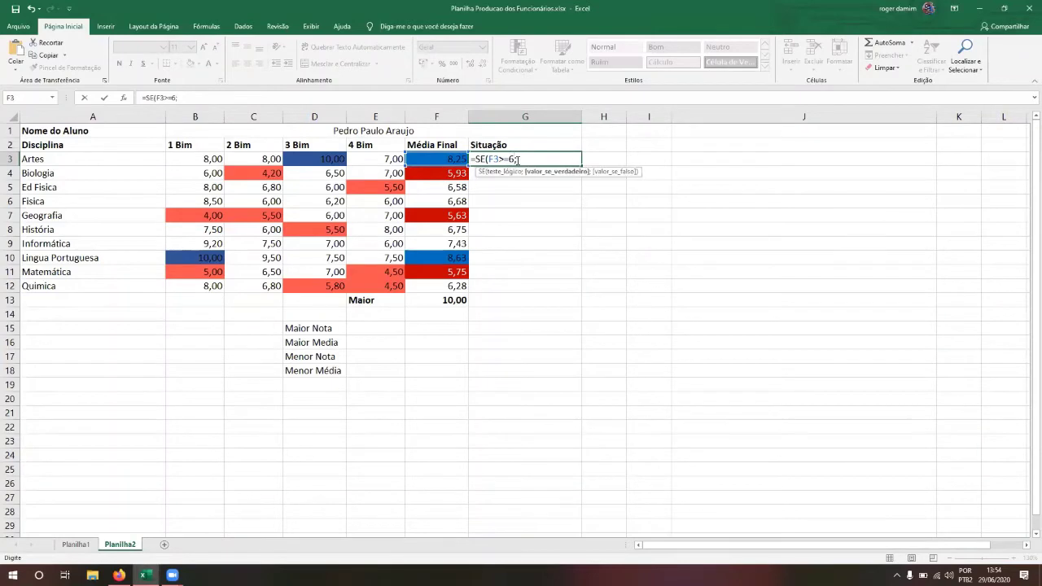
Complete the SE formula in G3 so it returns "Aprovado" when the test is true and "Reprovado" when false
text("")
key(Return)
click(518, 160)
double_click(518, 160)
text(Apro)
text(vado)
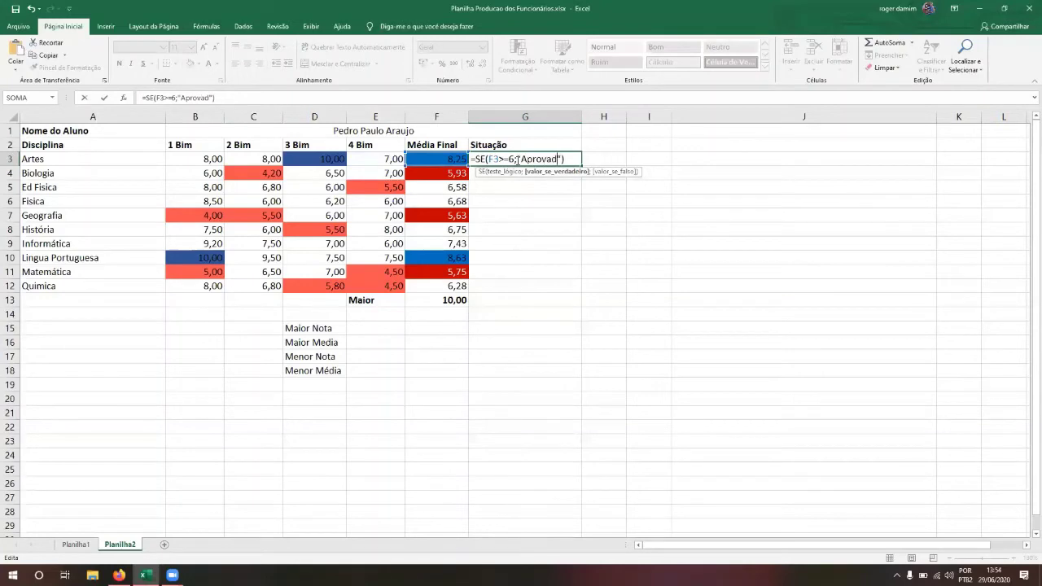
key(Right)
text(;"Aprovado";")
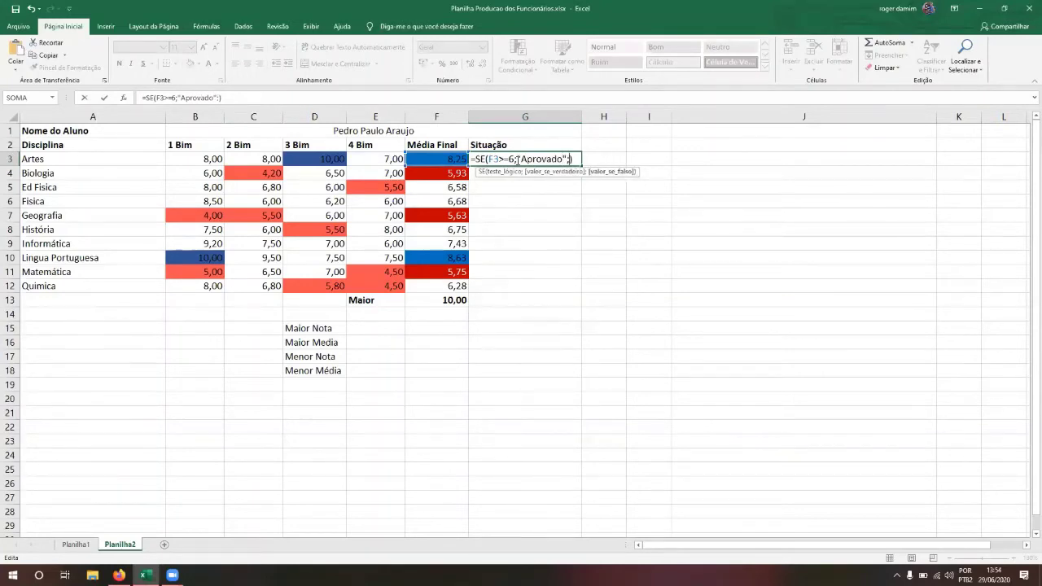
text(Reprovado)
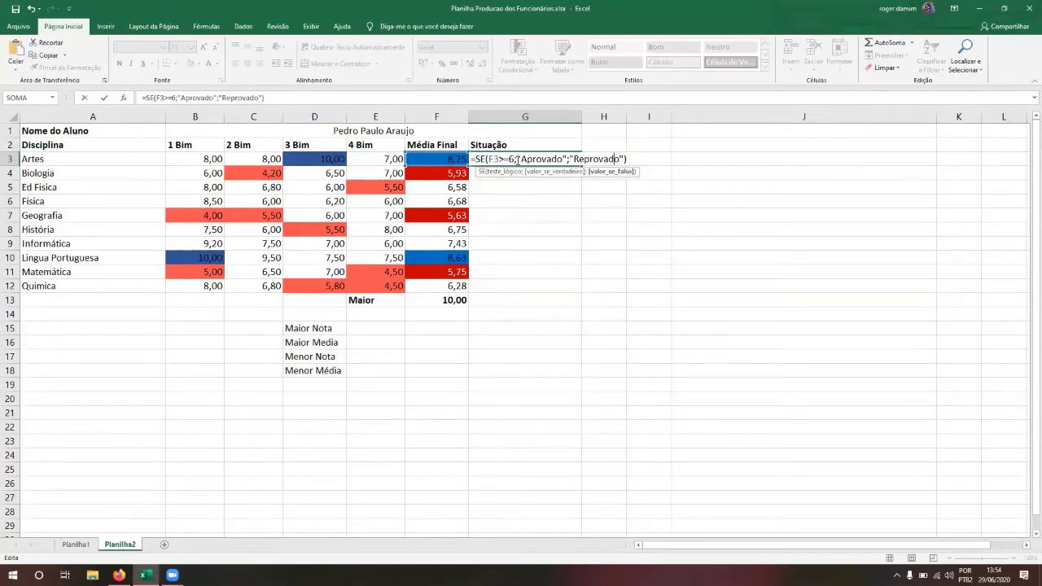
key(Left)
key(Left)
key(Left)
key(Left)
key(Return)
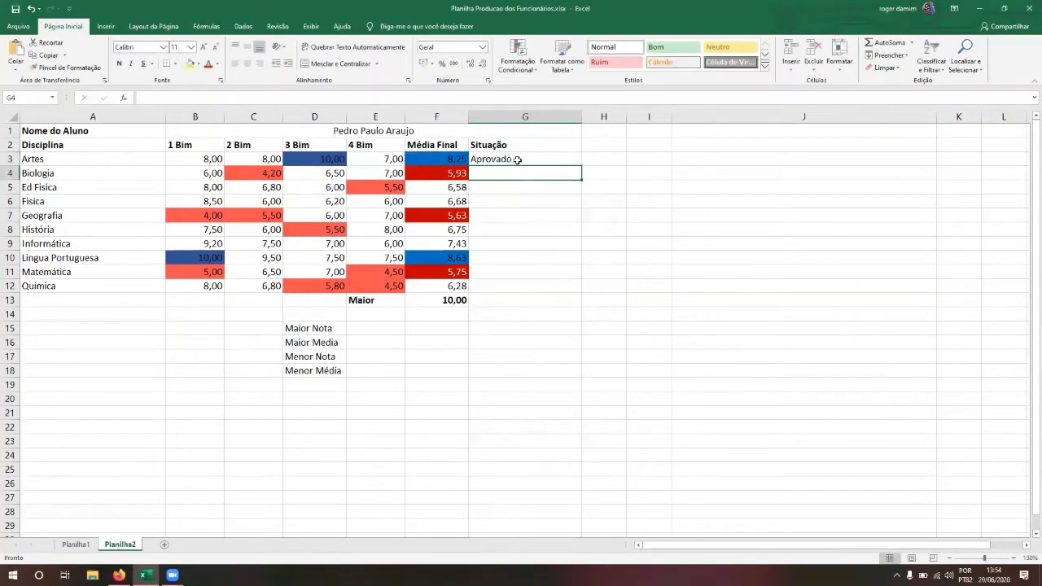
Fill the Situação formula from G3 down to G12 for all subjects and clear the selection
click(518, 159)
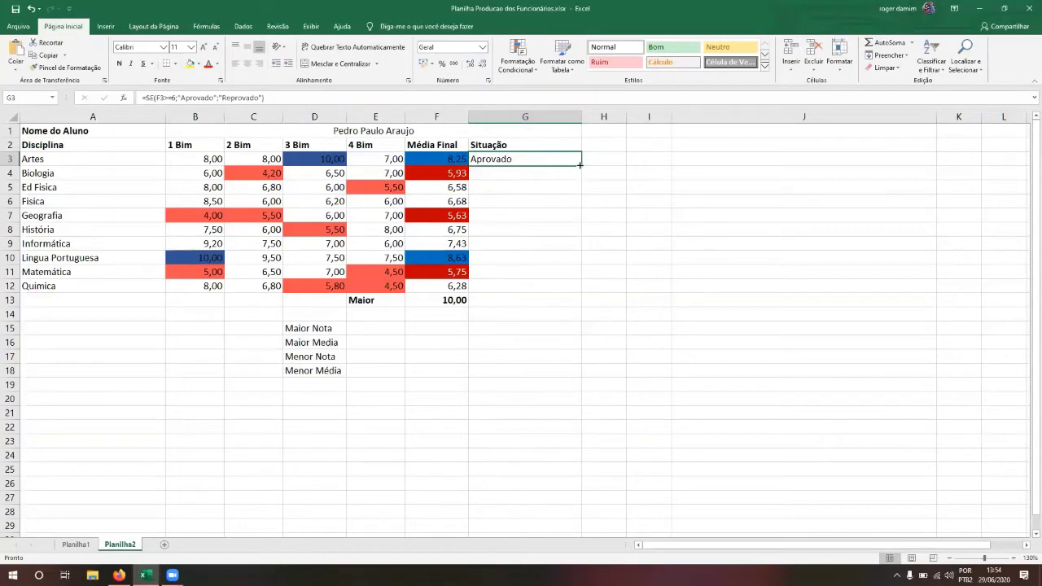
drag(579, 165, 581, 290)
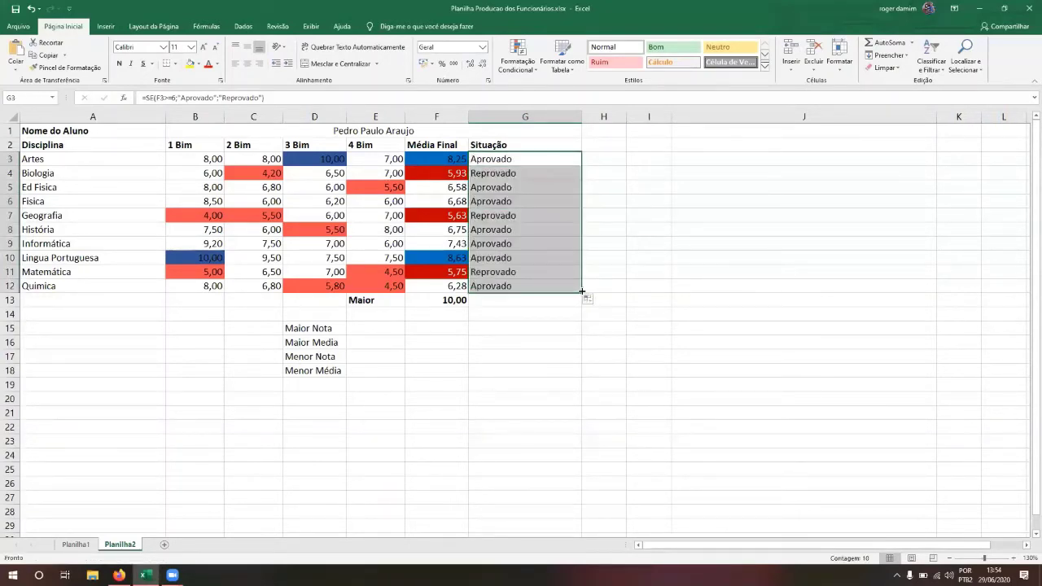
click(525, 225)
key(Up)
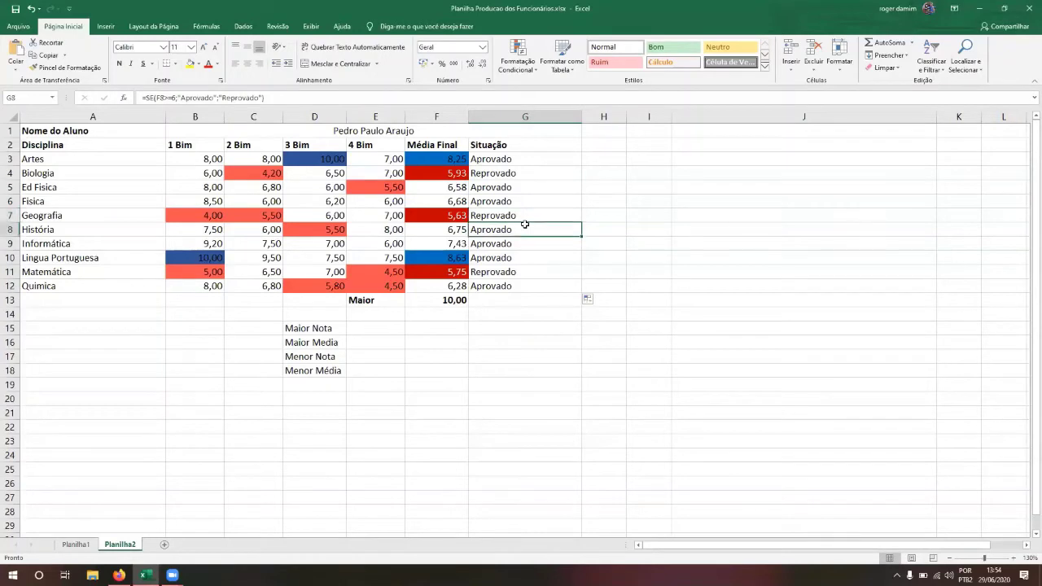
Go through the Situação results from G3 down to G12 and compare their SE formulas
key(Up)
key(Up)
key(Up)
key(Up)
key(Down)
key(Down)
key(Down)
key(Down)
key(Down)
key(Down)
key(Down)
key(Down)
key(Down)
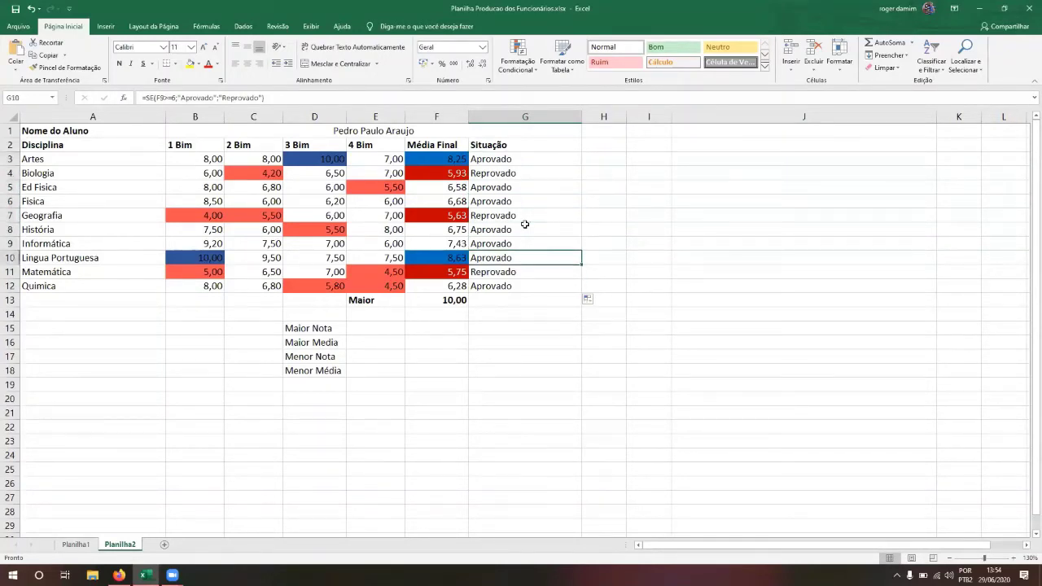
key(Up)
key(Up)
key(Up)
key(Up)
key(Up)
key(Up)
key(Up)
key(Up)
key(Up)
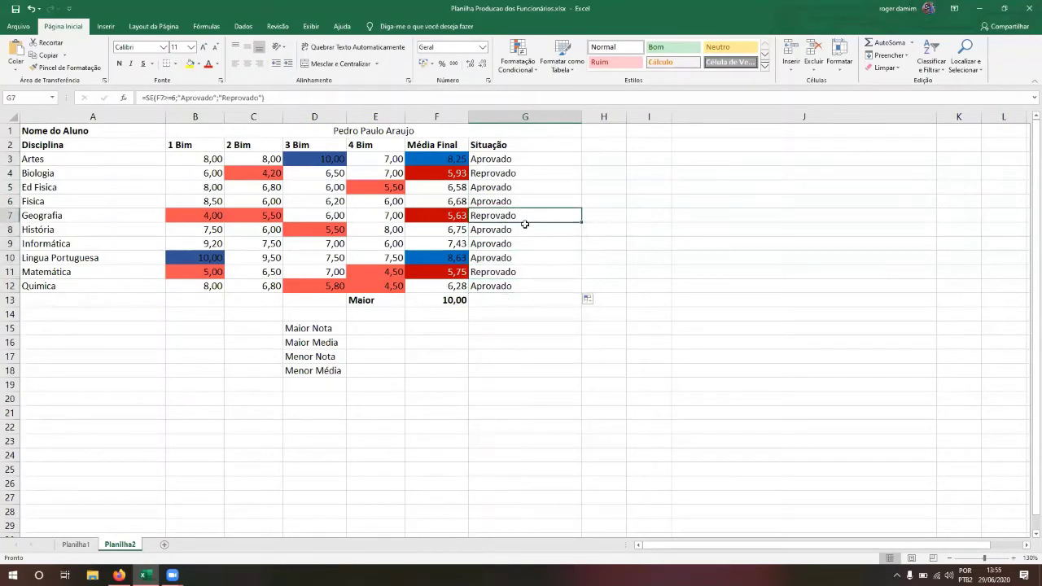
key(Right)
key(Left)
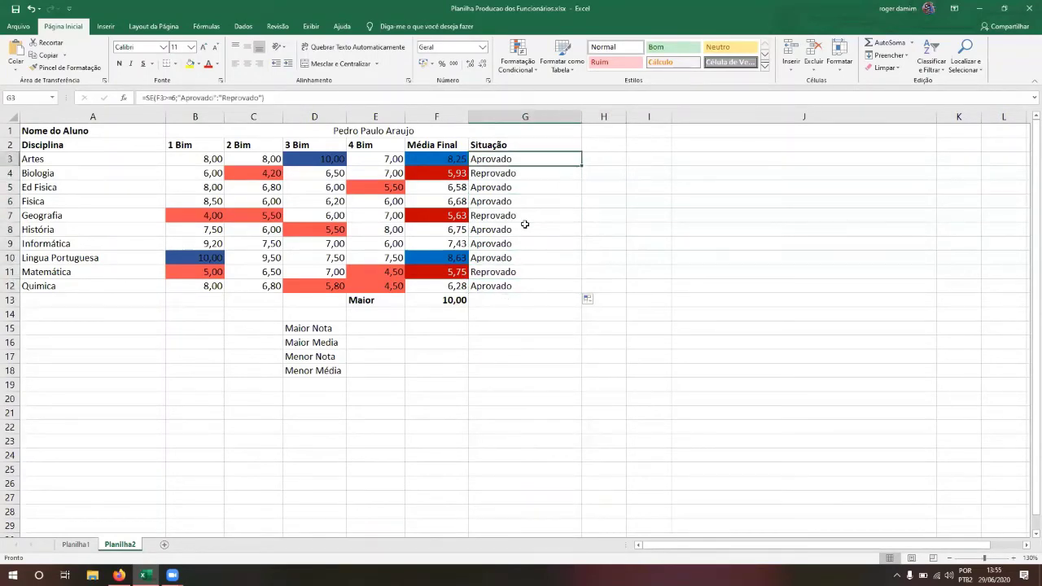
Select G3 to G12 and start a new conditional formatting rule of the type "Formatar apenas células que contenham"
key(shift+Down)
key(shift+Down)
key(shift+Down)
key(shift+Down)
key(shift+Down)
key(shift+Down)
key(shift+Down)
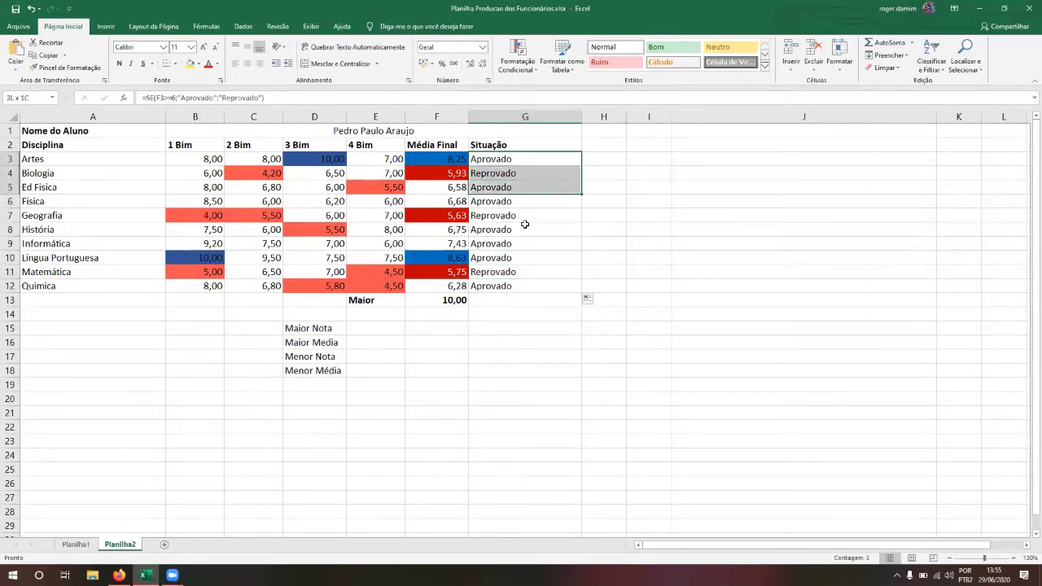
key(shift+Down)
key(shift+Down)
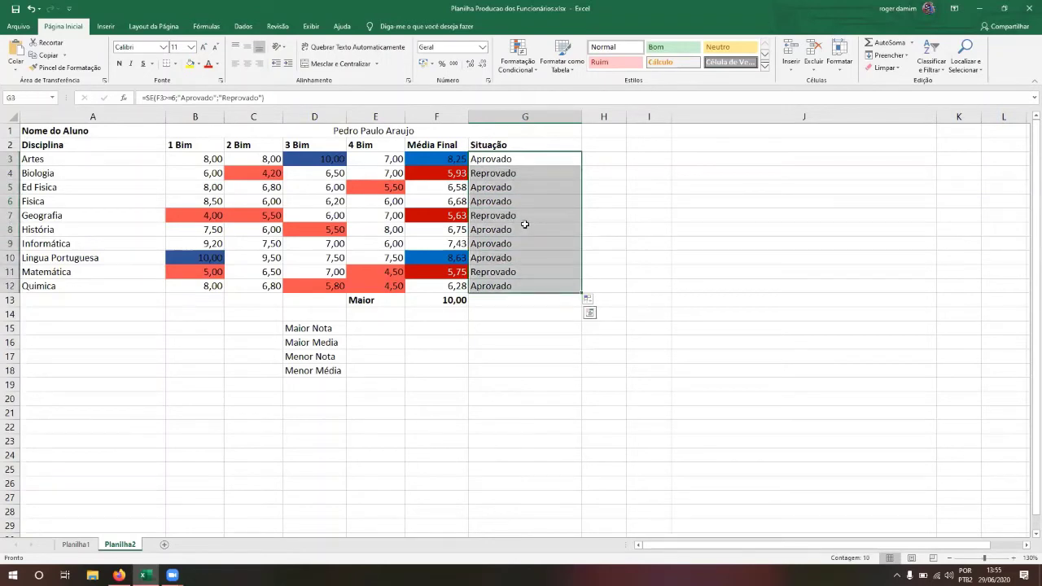
click(534, 72)
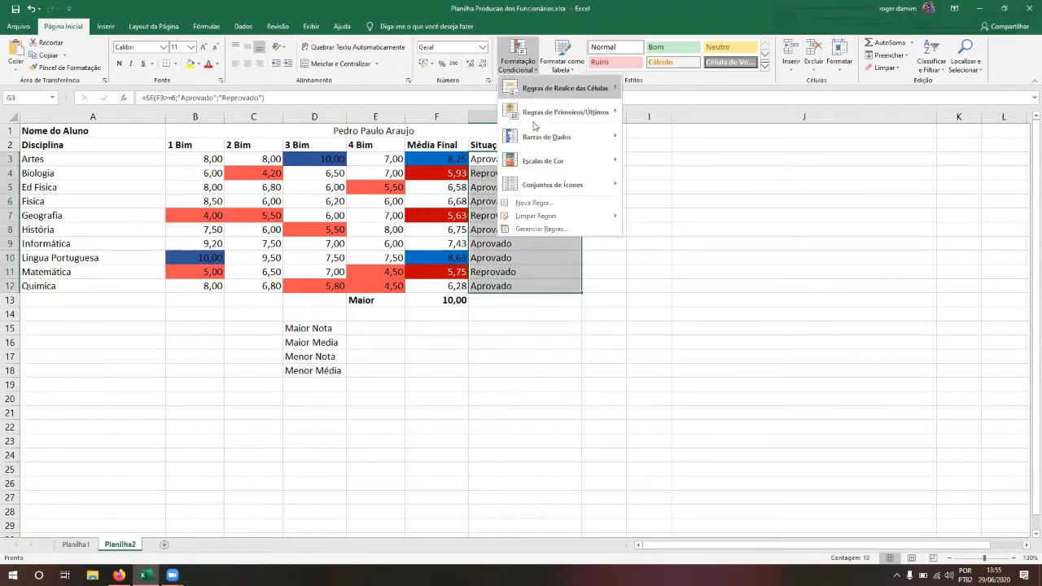
click(534, 204)
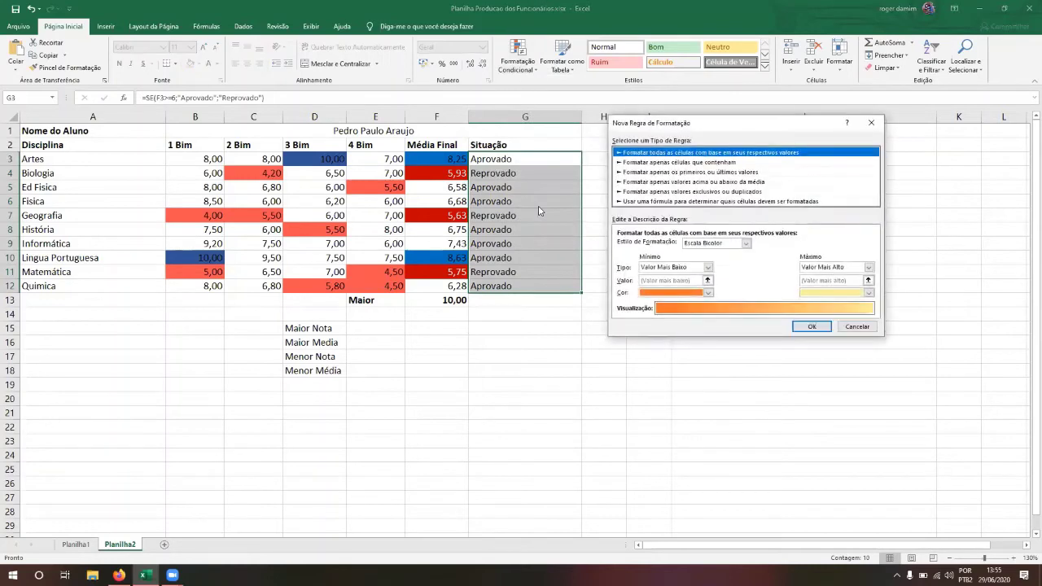
click(649, 163)
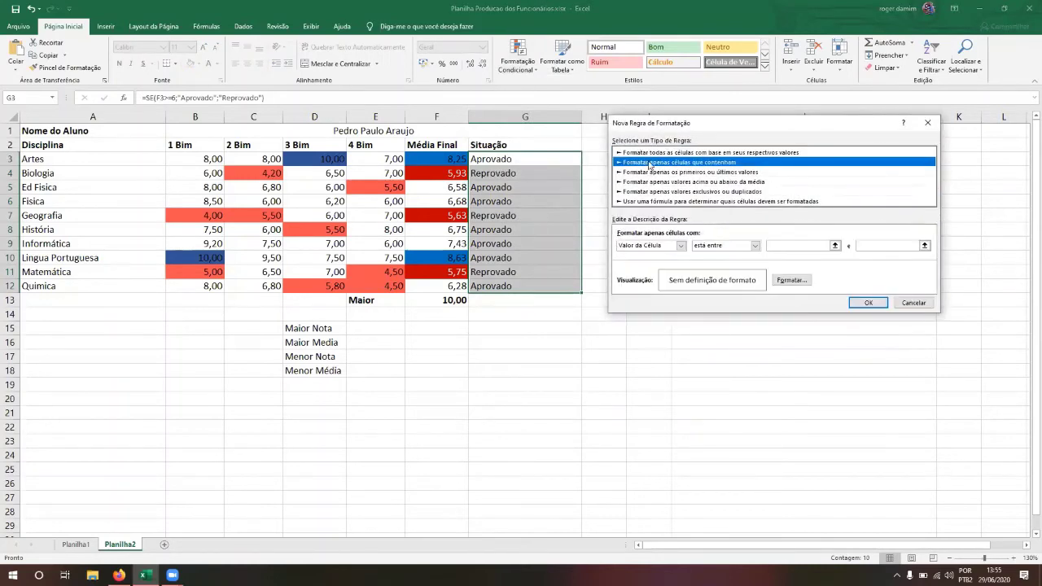
Set the rule's condition to specific text (Texto Específico) that contains "Aprovado"
click(675, 246)
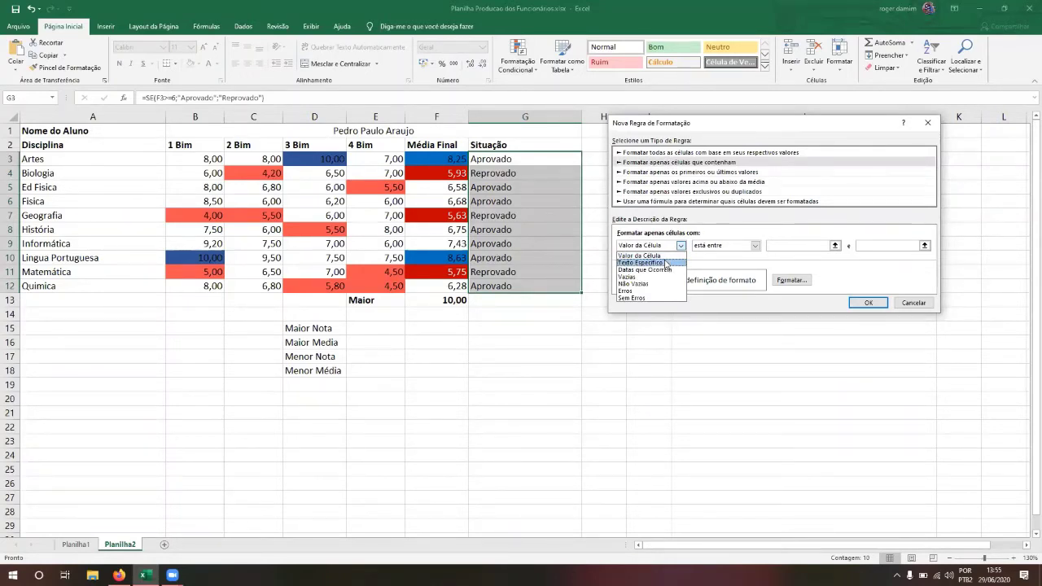
click(667, 263)
click(723, 247)
click(721, 255)
click(772, 245)
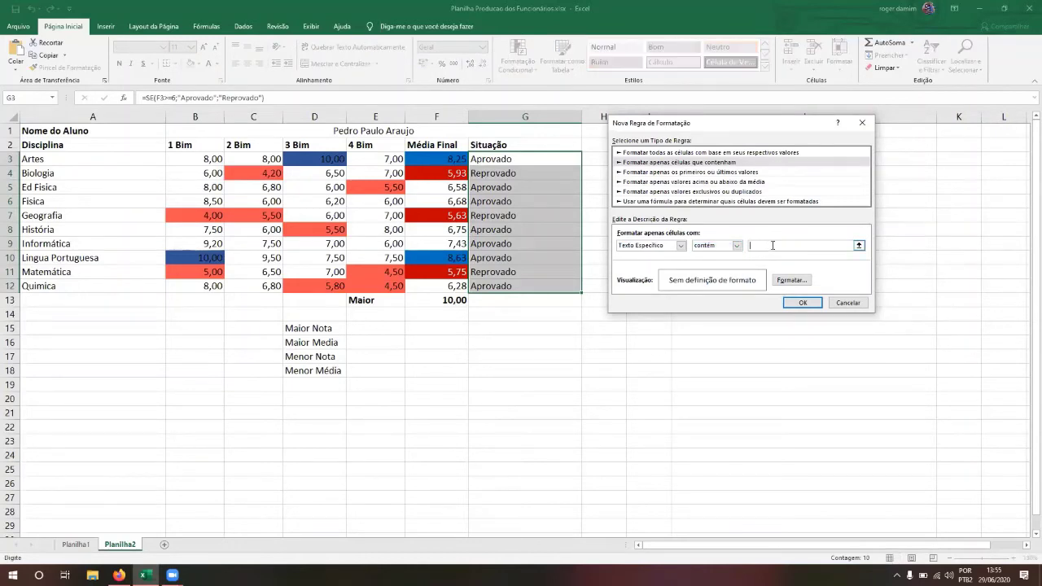
text(Aprovado)
Give the "Aprovado" rule a green fill and apply it to the Situação cells
click(792, 280)
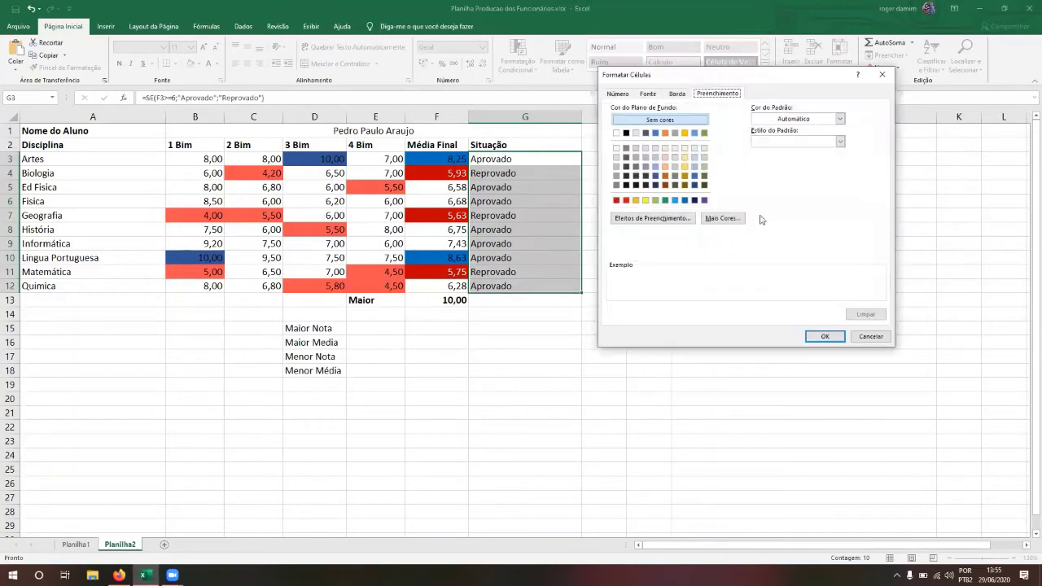
click(704, 132)
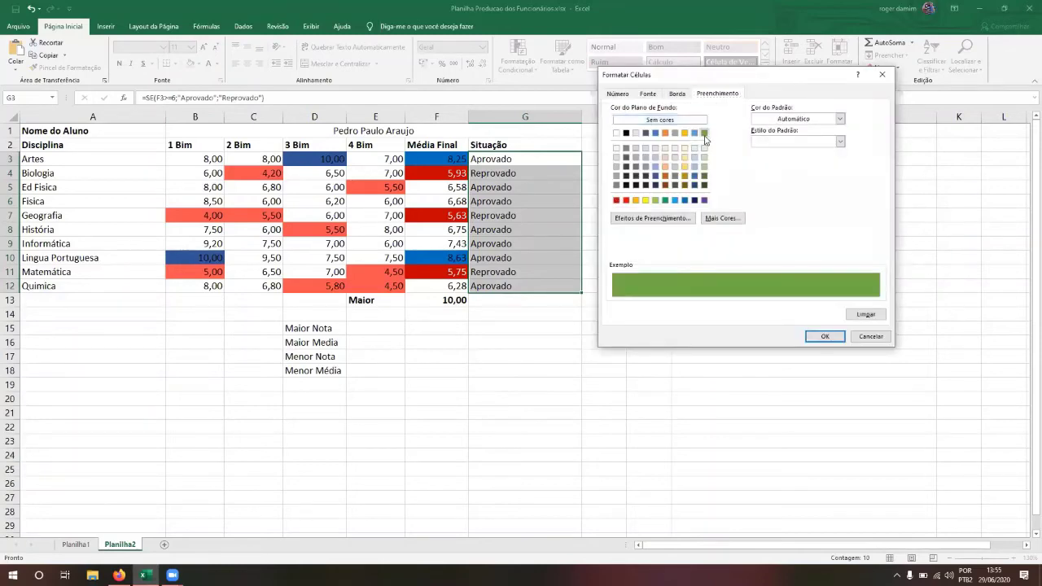
click(818, 337)
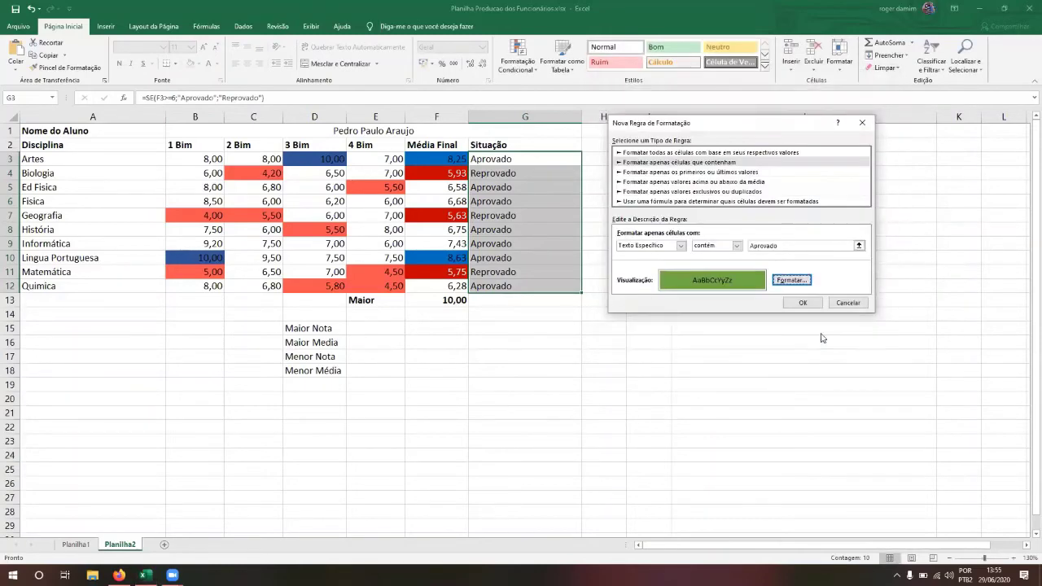
click(801, 302)
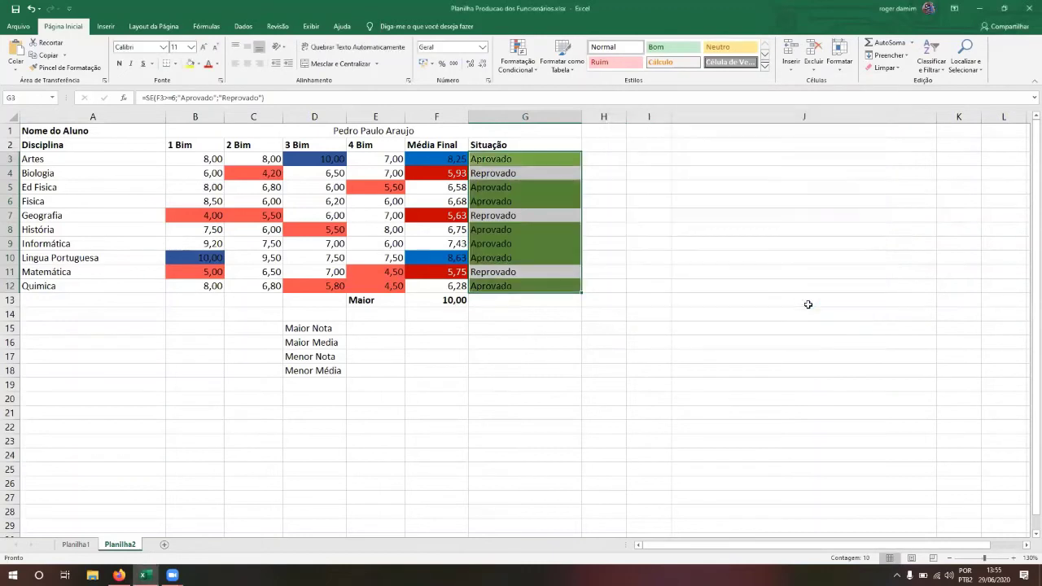
Select G3 to G12 again and start a second conditional formatting rule of the type "Formatar apenas células que contenham"
click(517, 243)
key(Up)
key(Up)
key(Up)
key(Up)
key(Up)
key(Up)
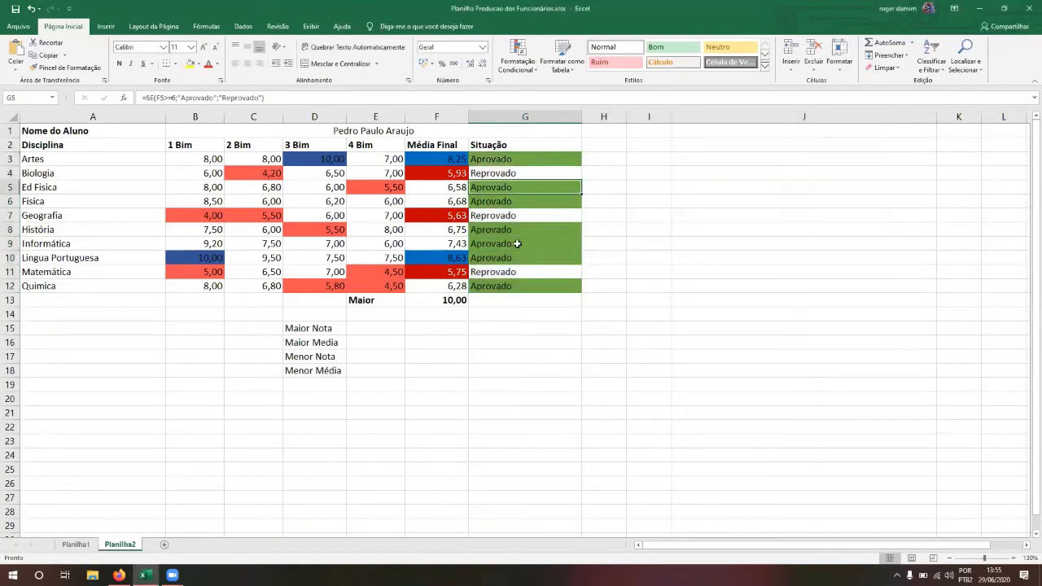
key(shift+Down)
key(shift+Down)
key(shift+Down)
key(shift+Down)
key(shift+Down)
key(shift+Down)
key(shift+Down)
key(shift+Down)
key(shift+Down)
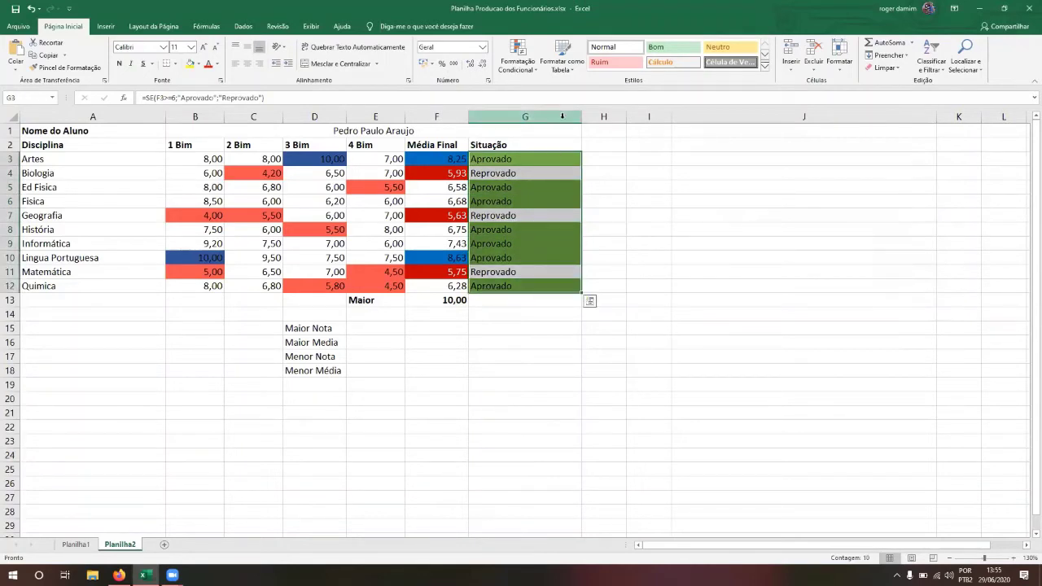
click(533, 71)
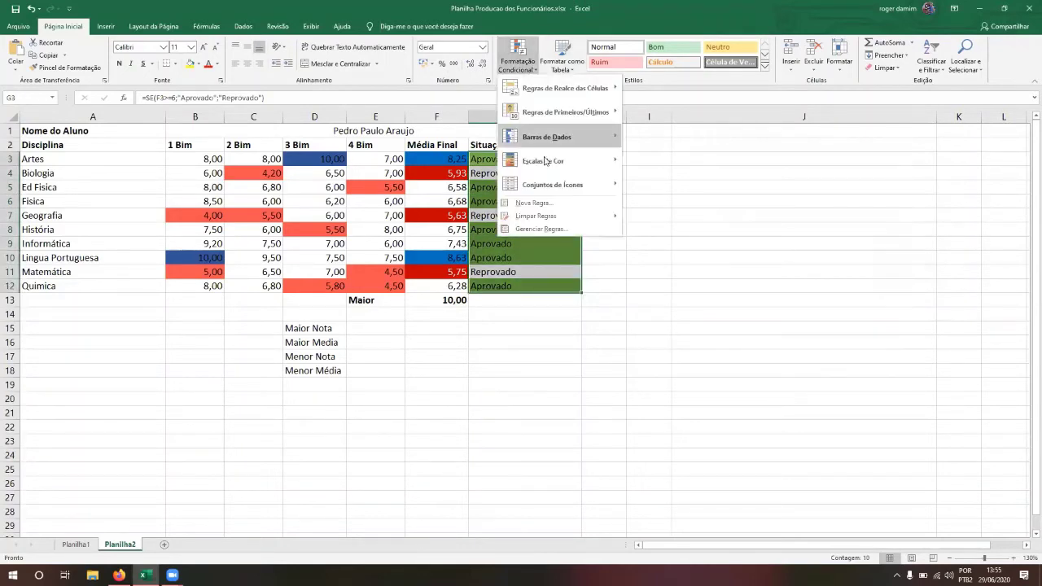
click(549, 204)
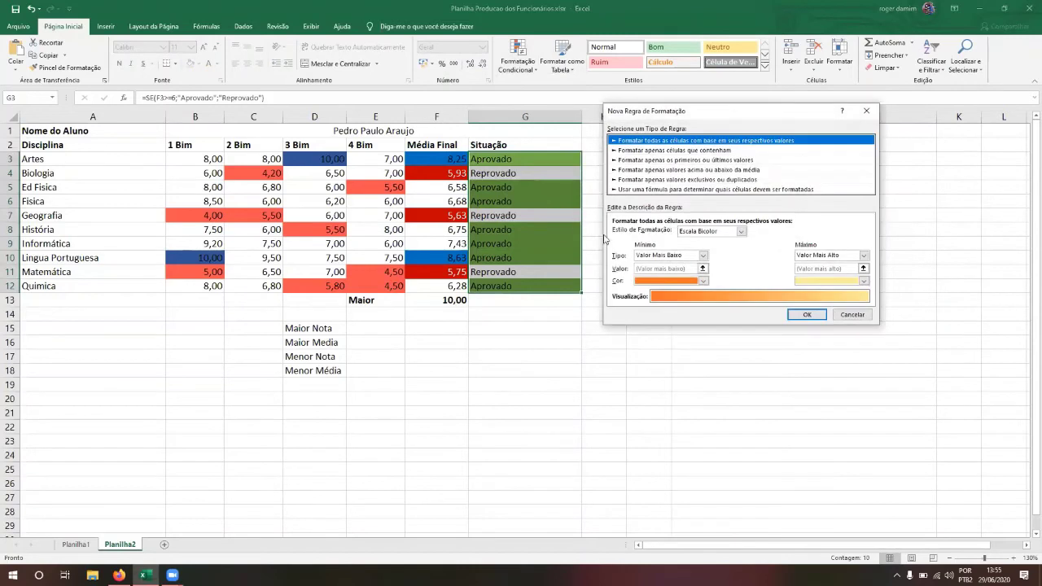
click(642, 151)
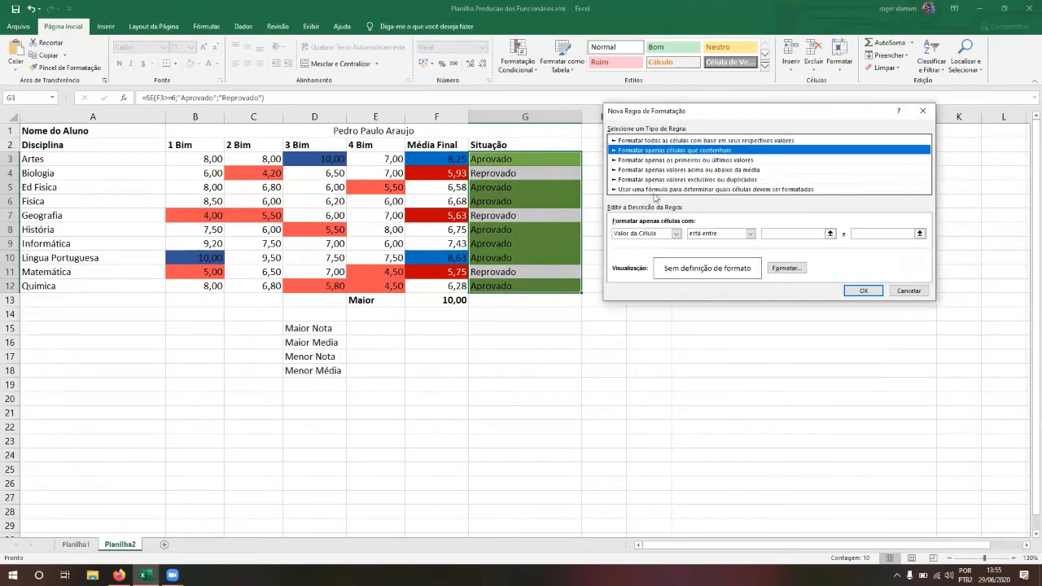
Set the second rule's condition to specific text (Texto Específico) that contains "Reprovado"
click(667, 234)
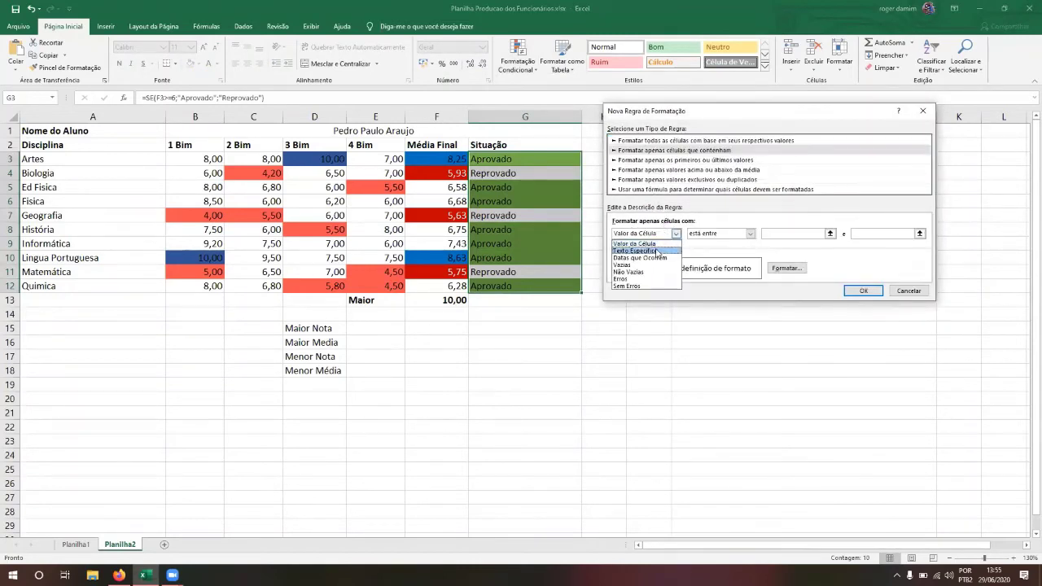
click(656, 250)
click(778, 235)
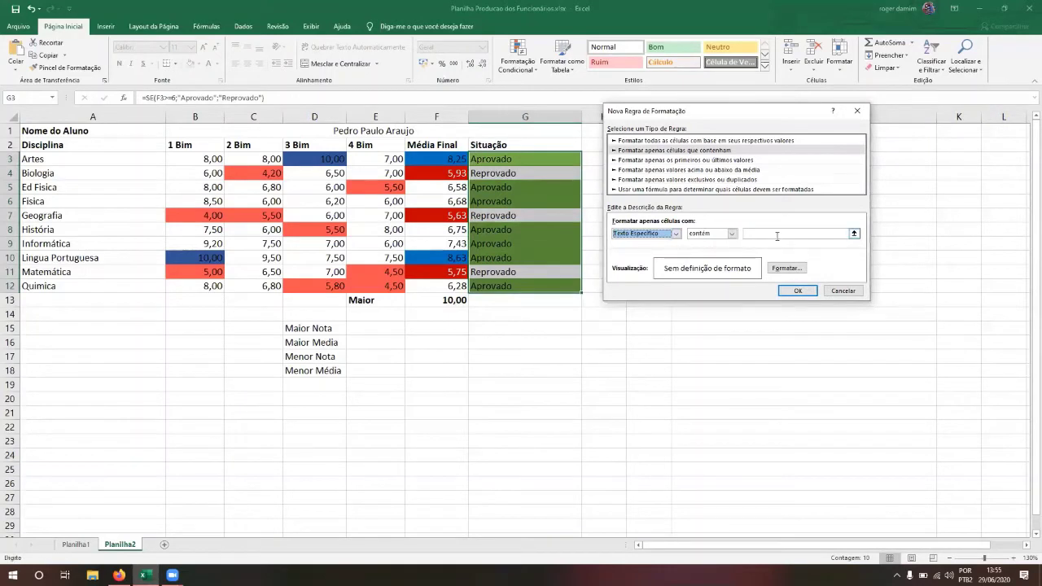
text(Reprovado)
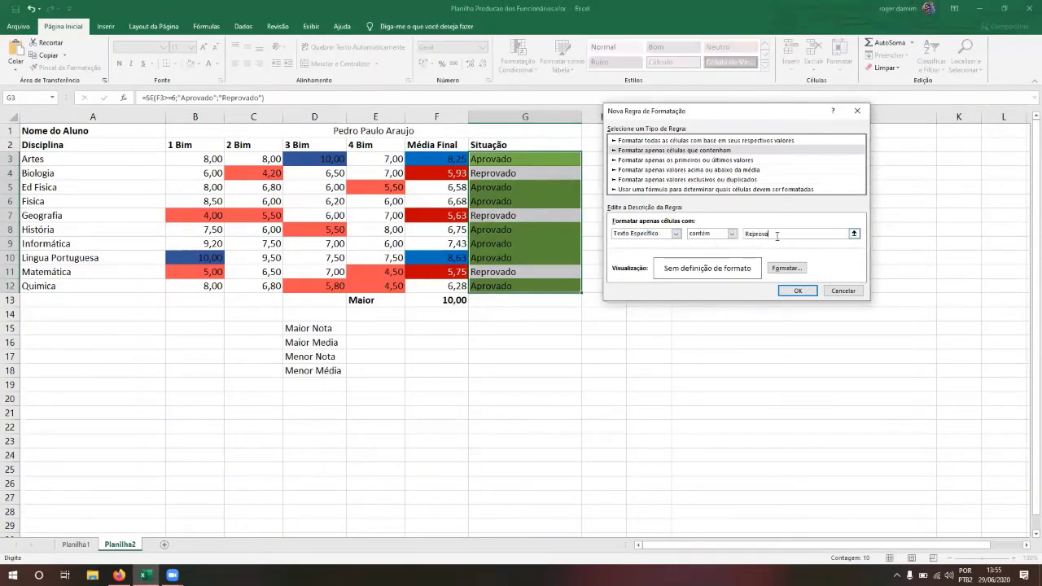
Give the "Reprovado" rule a red fill and apply it to the Situação cells
click(786, 267)
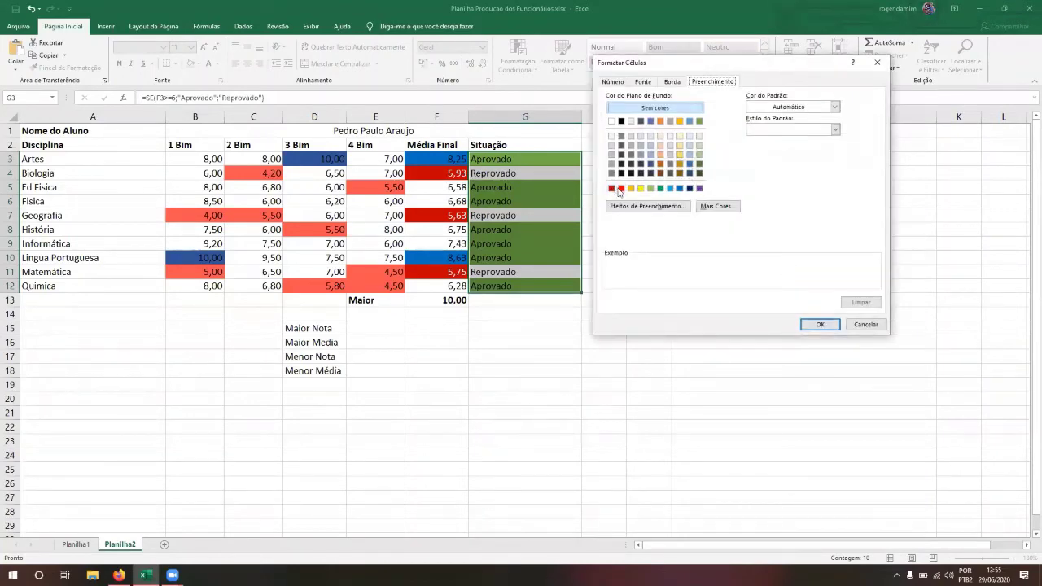
click(621, 188)
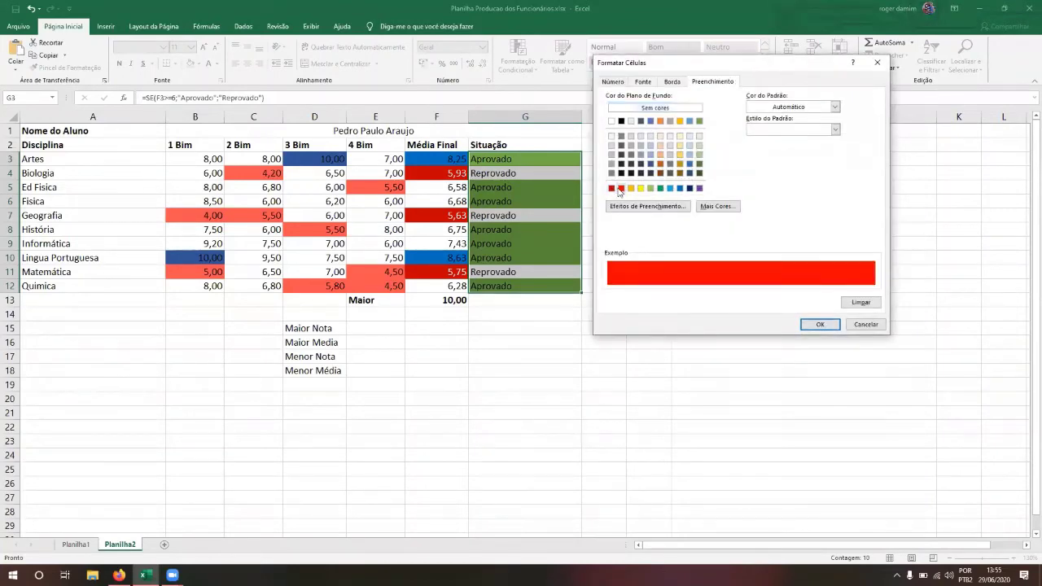
click(818, 324)
click(814, 293)
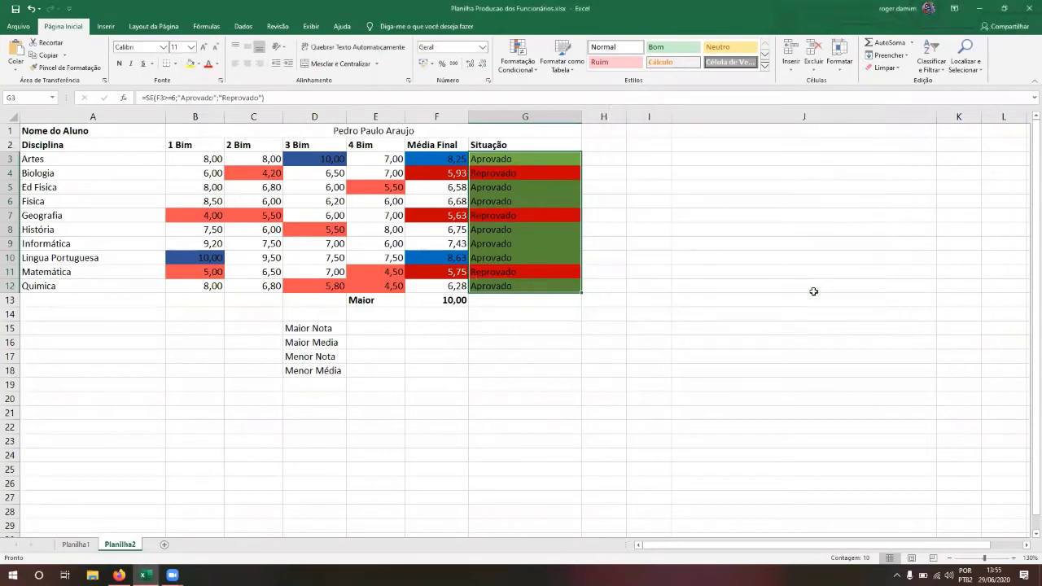
Examine the colored Situação cells and go through the Informática grades in row 9
click(564, 339)
key(Up)
key(Up)
key(Up)
key(Up)
key(Up)
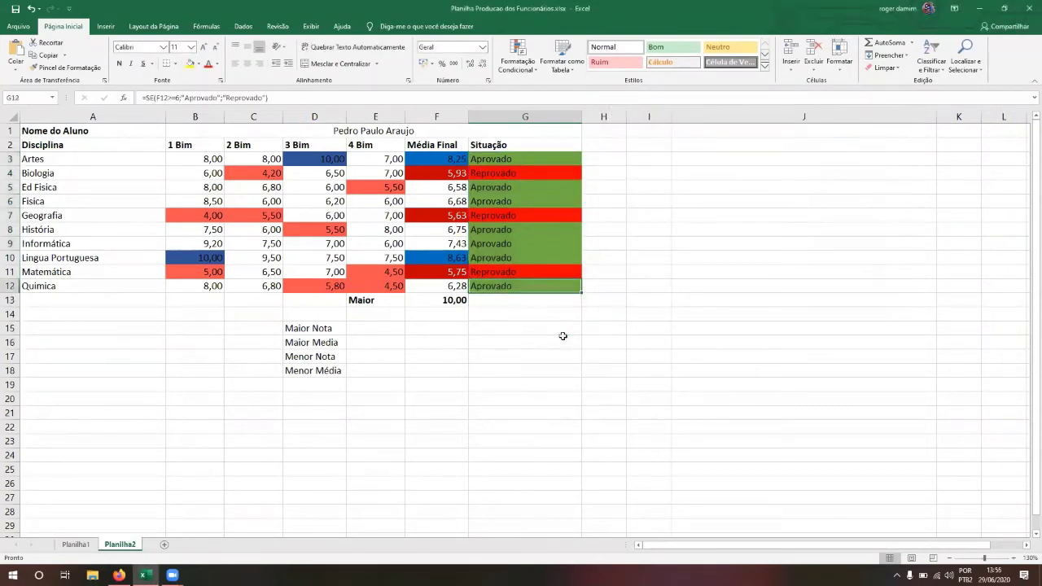
key(Up)
key(Up)
key(Down)
key(Up)
key(Up)
key(Down)
key(Left)
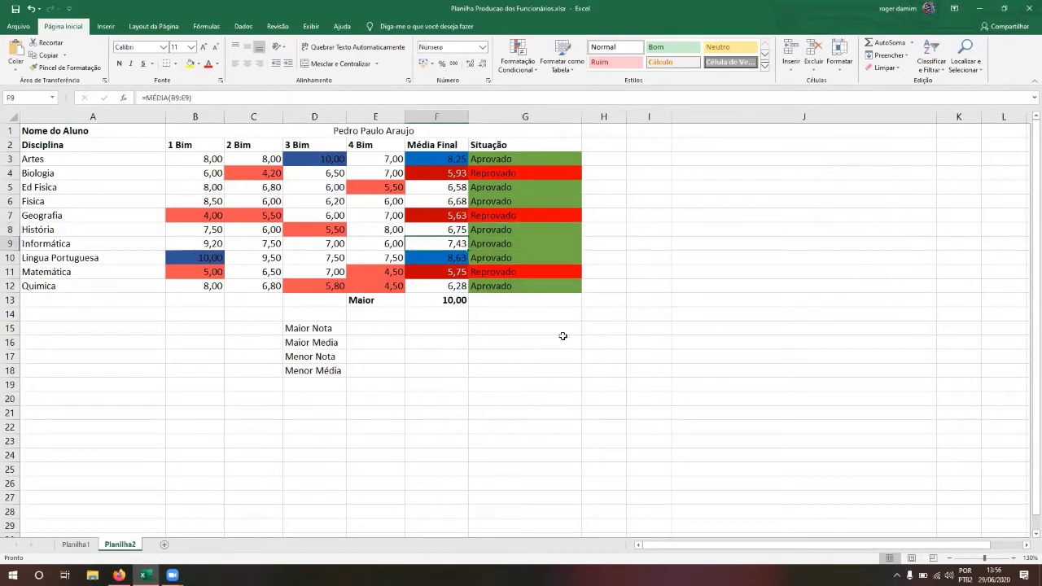
key(Left)
key(Left)
key(Left)
key(Left)
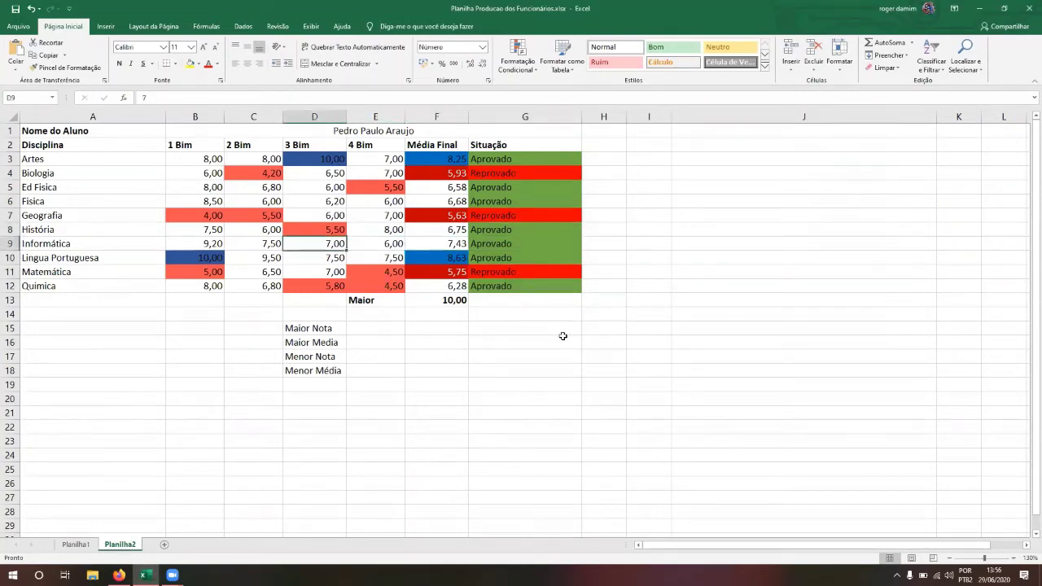
key(Right)
key(Right)
key(Right)
Set the Fisica grade for 4 Bim in E6 to 2 and check the subject's Média Final and Situação
key(Up)
key(Up)
key(Up)
key(Left)
key(Left)
key(Left)
key(Left)
key(Right)
key(Right)
key(Left)
key(Right)
key(Right)
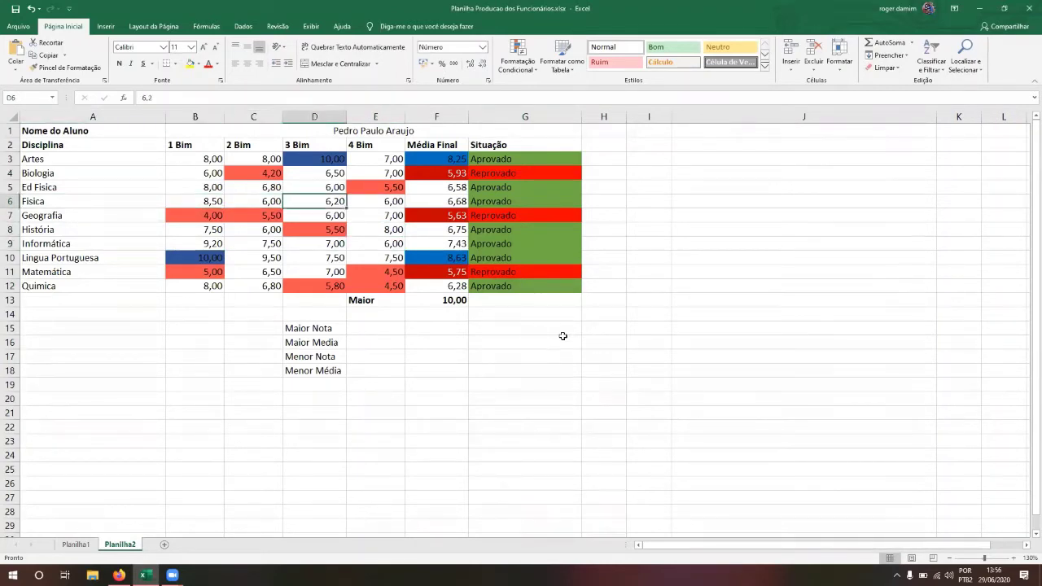
key(Right)
text(2)
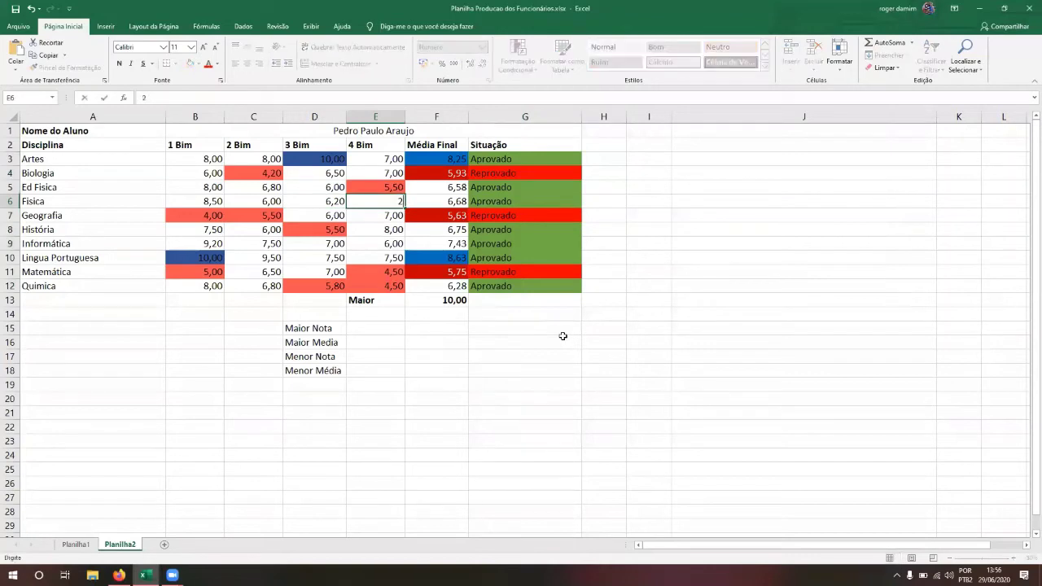
key(Return)
key(Up)
key(Right)
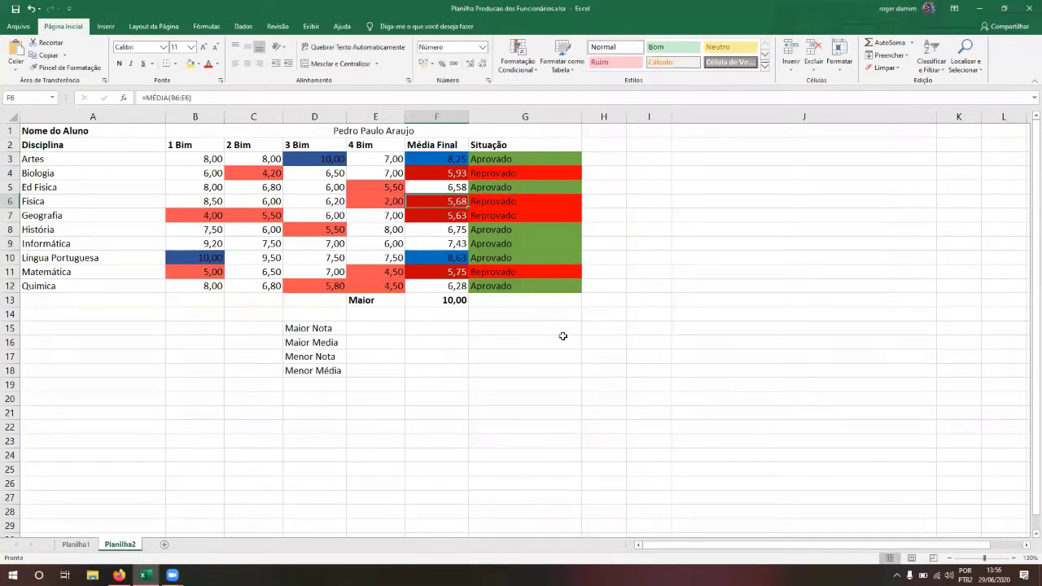
key(Right)
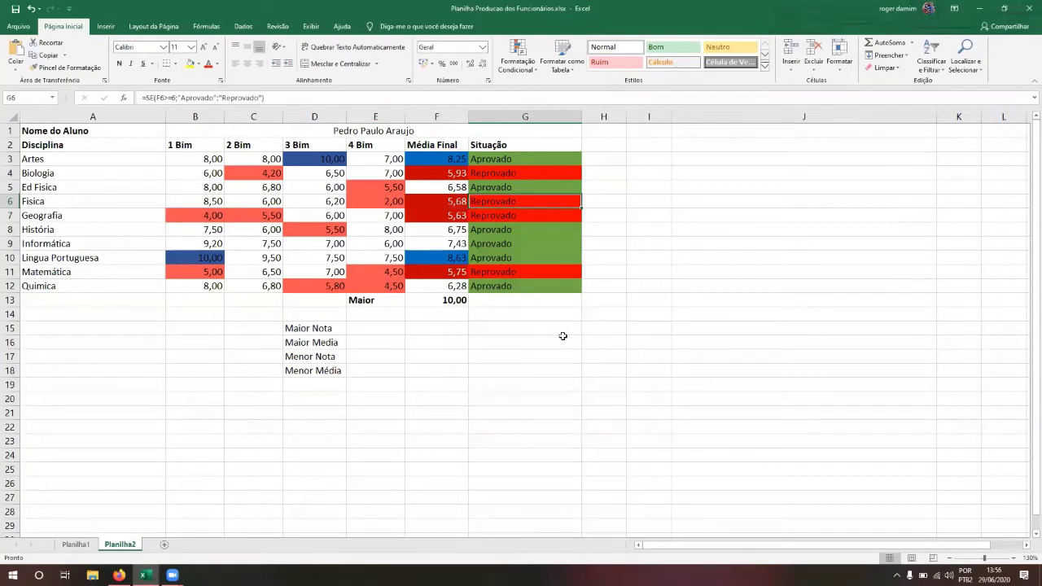
Set the Fisica grade for 4 Bim in E6 to 5
key(Left)
key(Left)
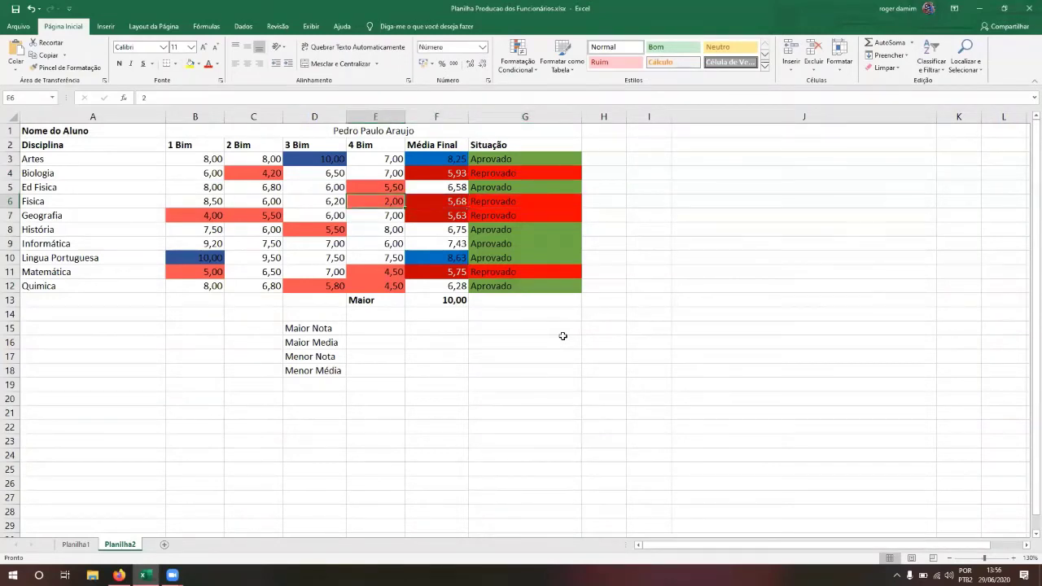
text(5)
key(Return)
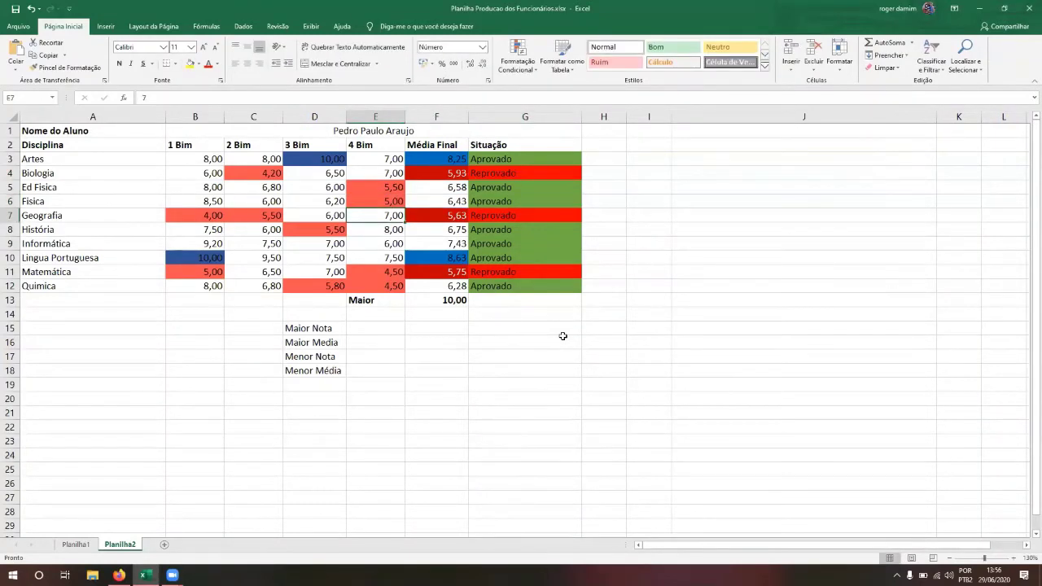
key(Up)
key(Left)
key(Right)
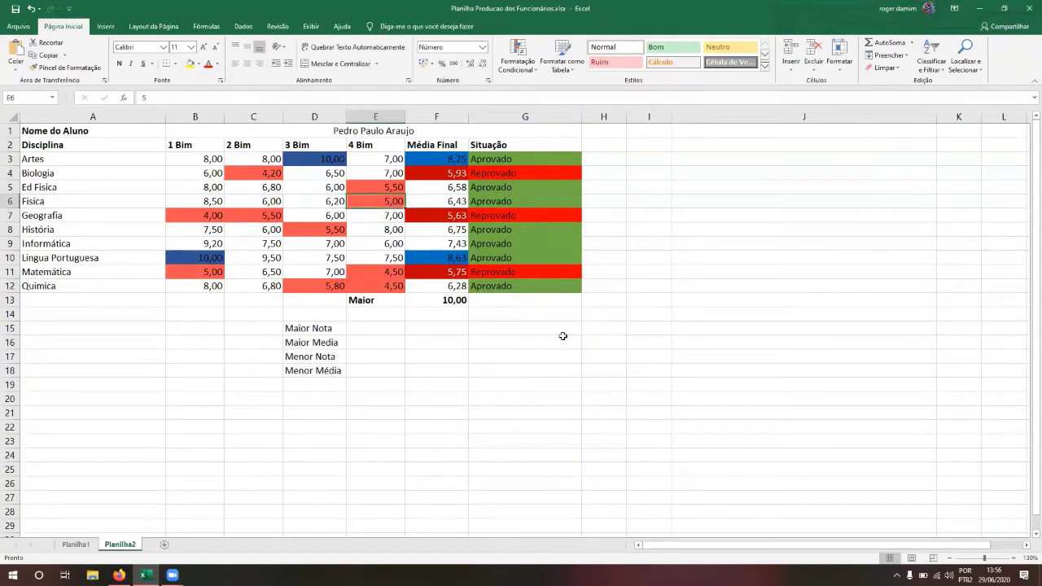
Examine the Média Final and Situação formulas in the Fisica row
key(Down)
key(Up)
key(Up)
key(Down)
key(Left)
key(Right)
key(Right)
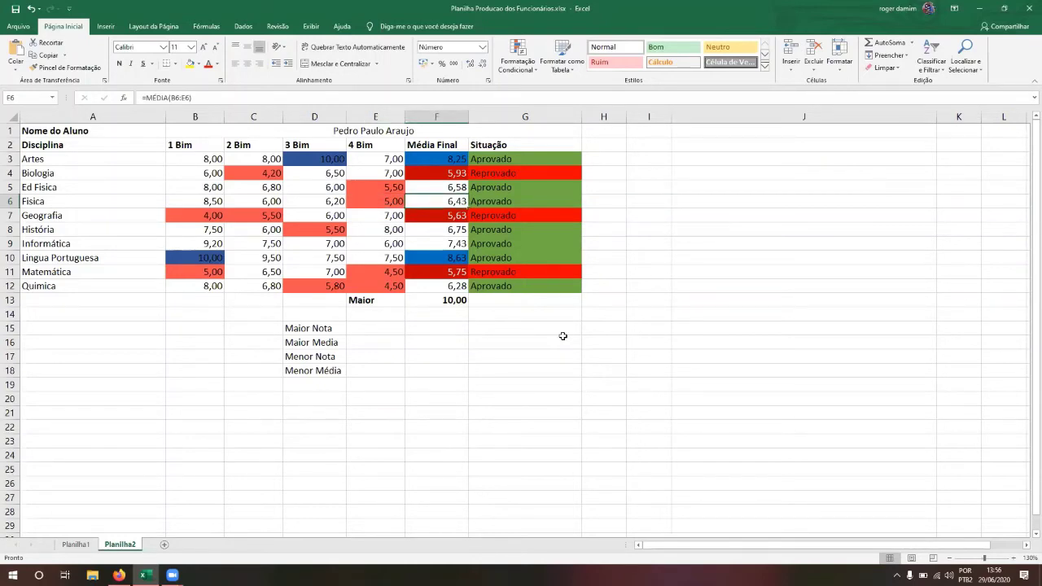
key(Right)
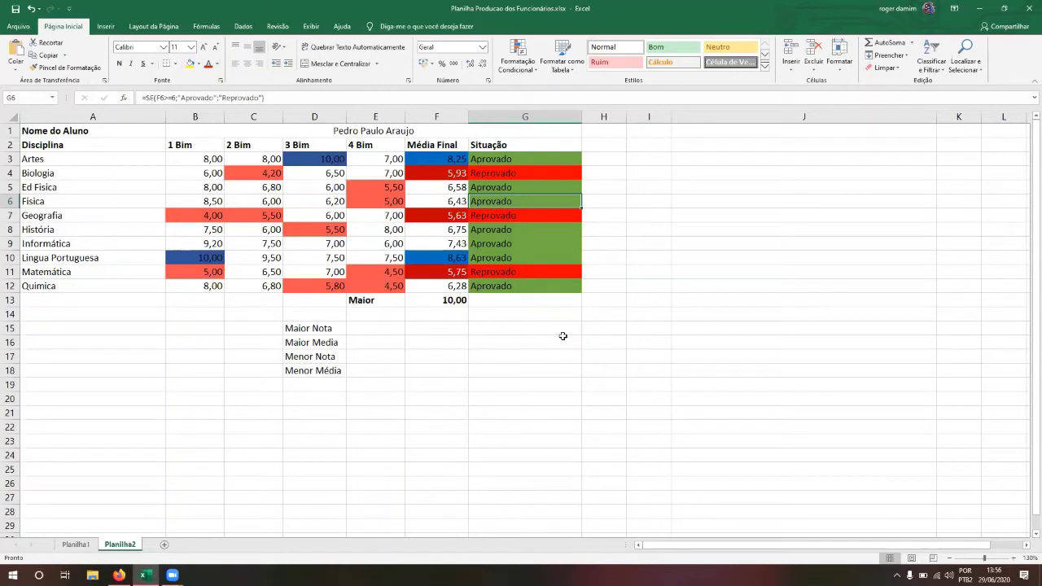
Fill the summary label cells D15:D18, from Maior Nota to Menor Média, with dark orange
click(402, 359)
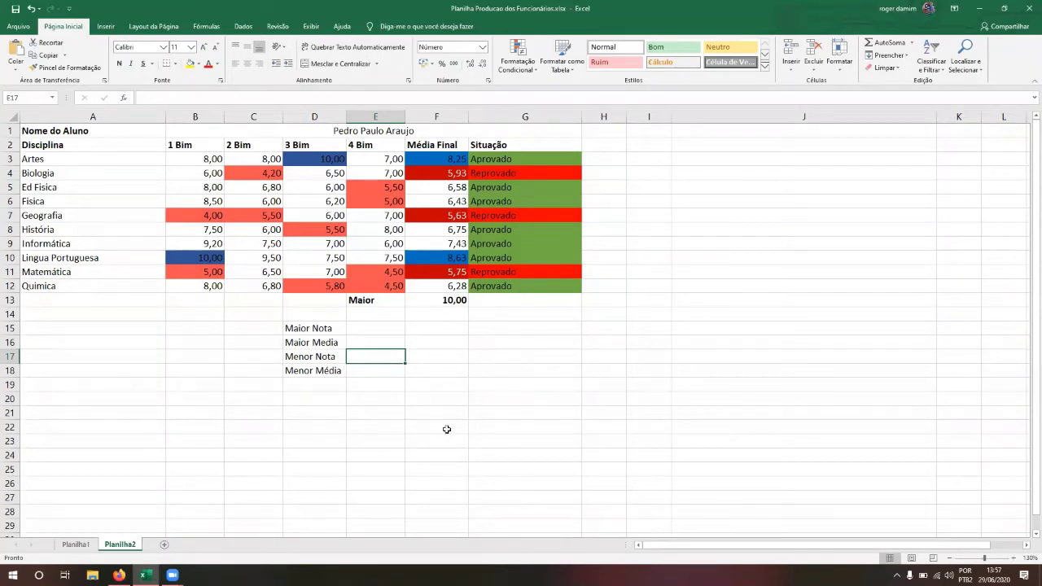
key(Left)
key(Left)
key(Up)
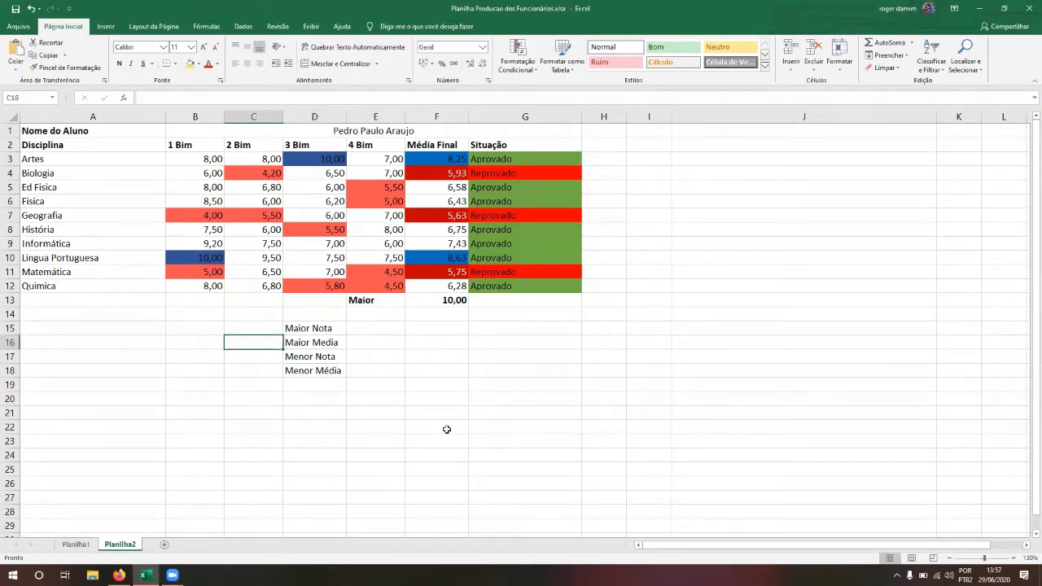
key(Right)
key(Up)
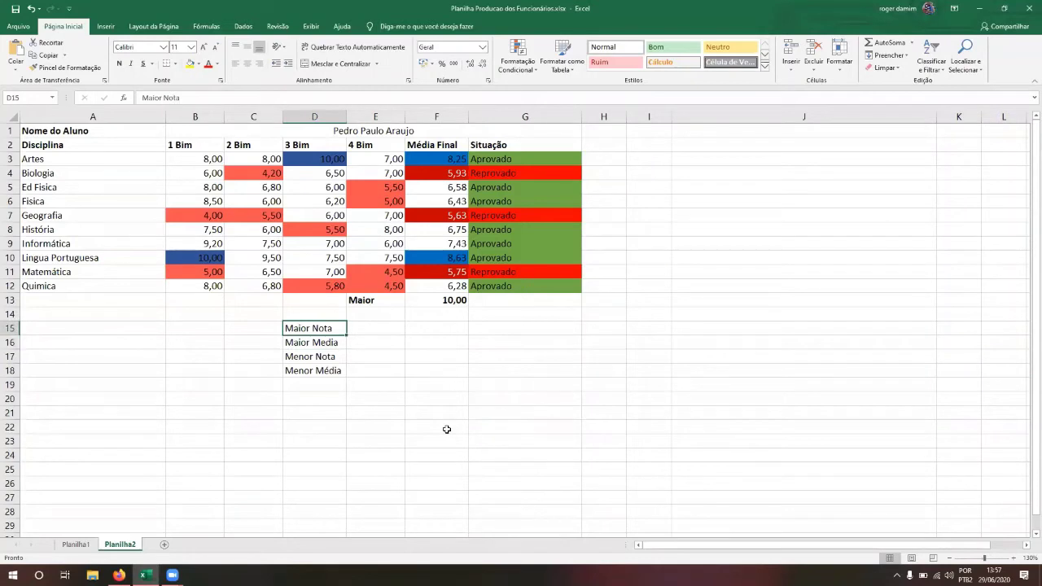
key(shift+Down)
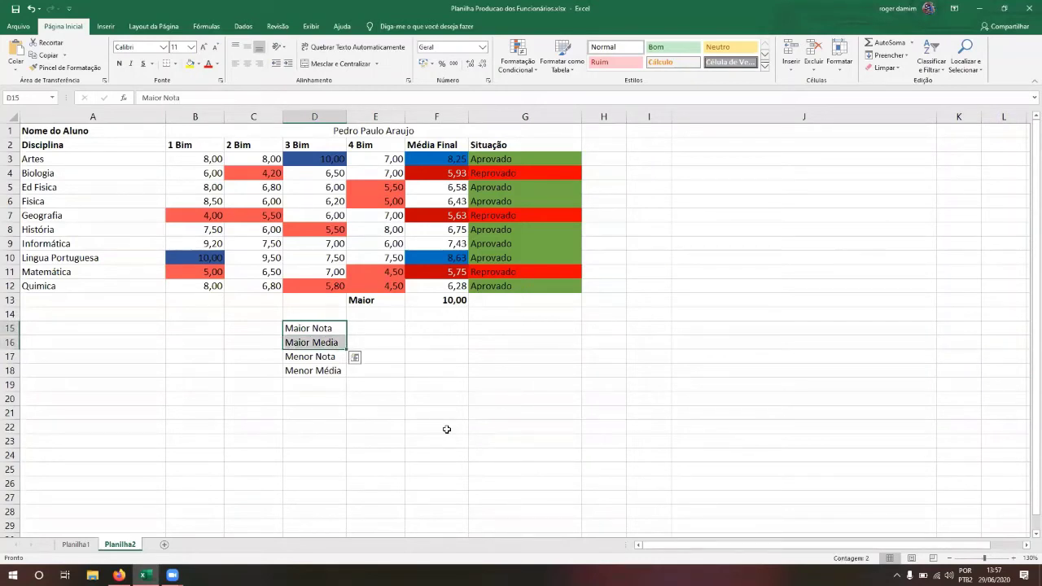
key(shift+Down)
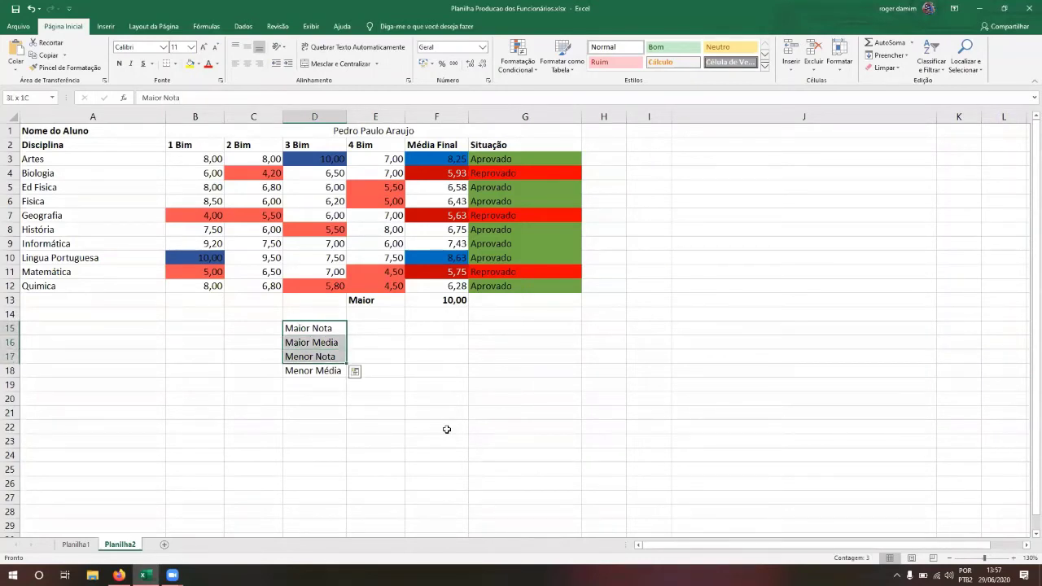
key(shift+Down)
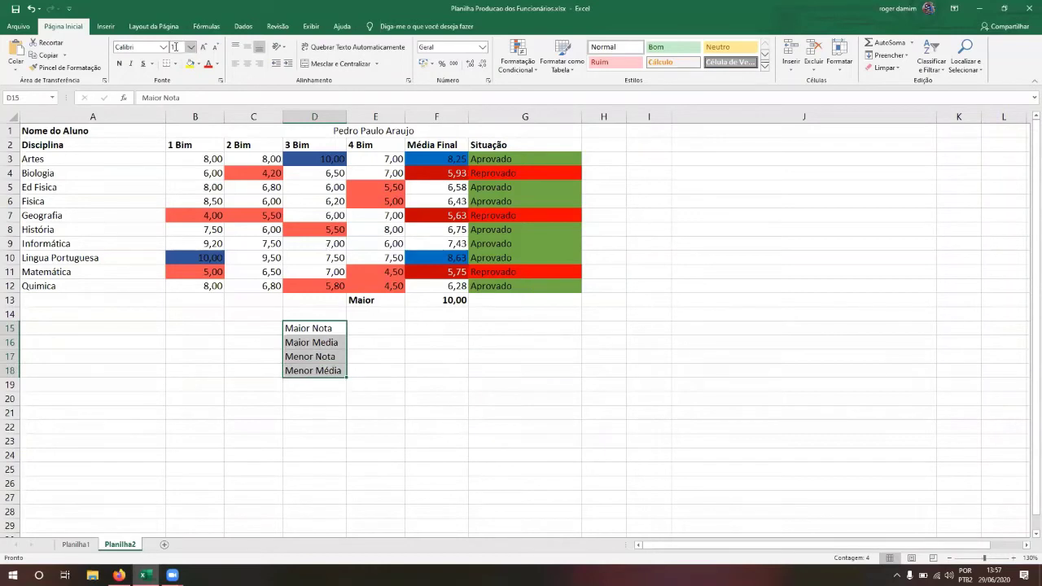
click(200, 64)
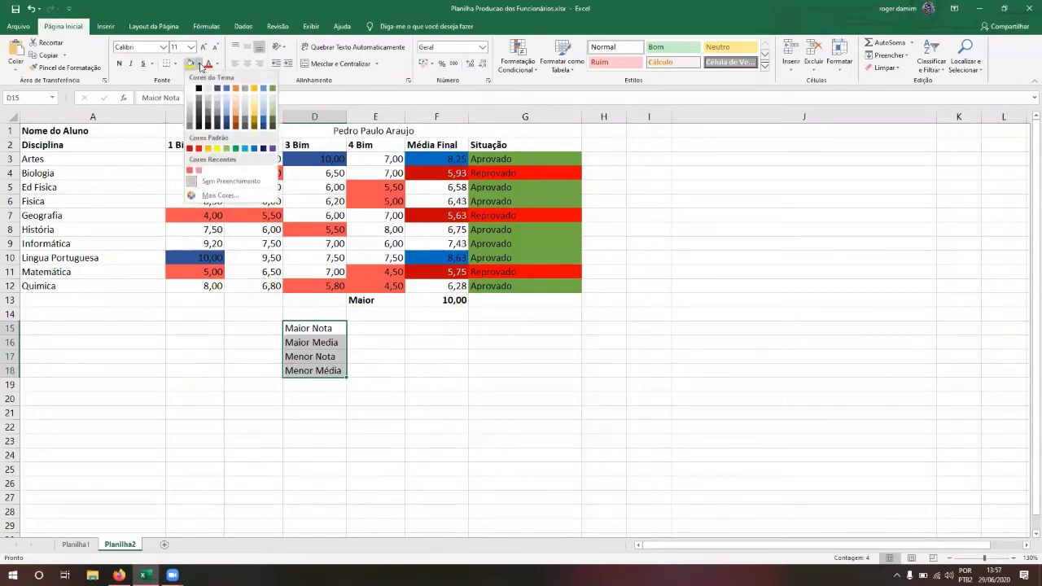
click(236, 117)
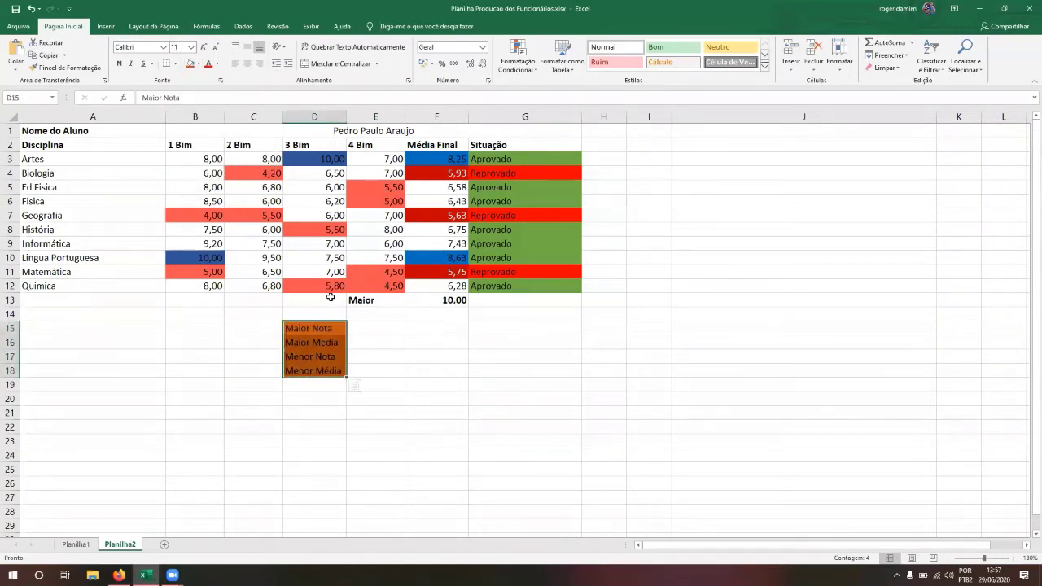
Fill the summary result cells E15:E18 beside the labels with light orange
click(363, 329)
key(shift+Down)
key(shift+Down)
key(shift+Down)
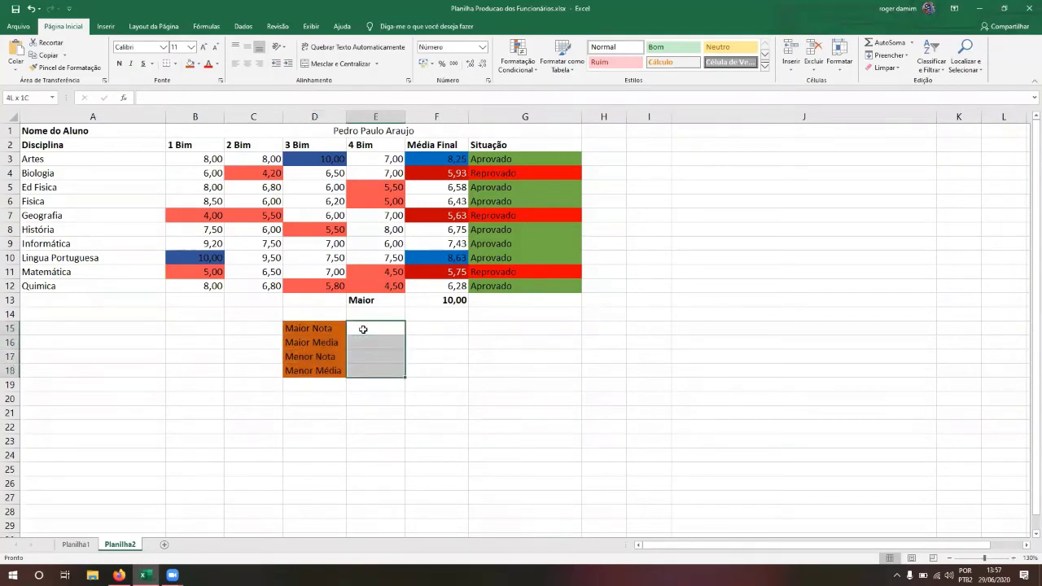
click(200, 64)
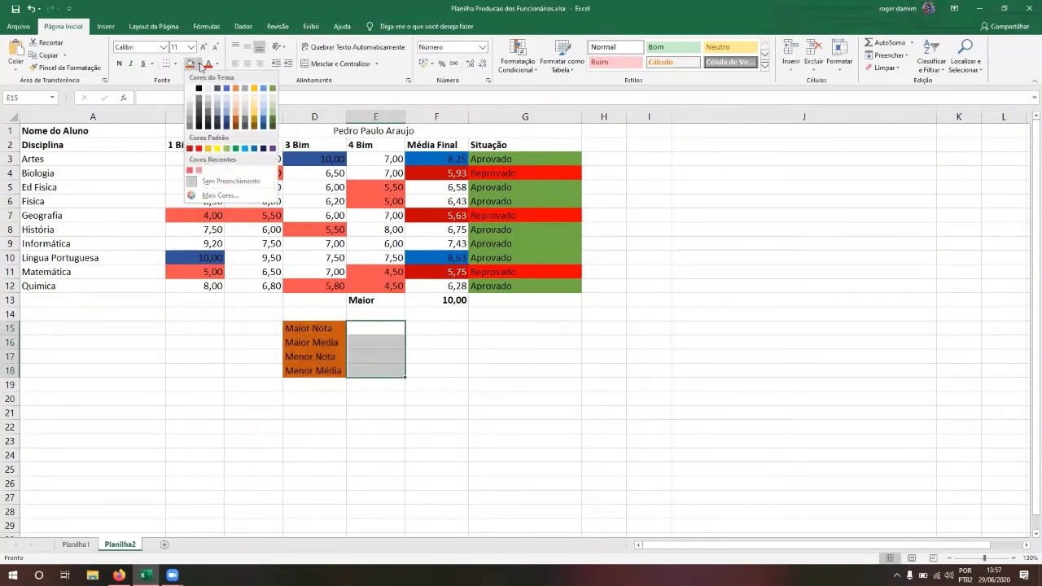
click(236, 109)
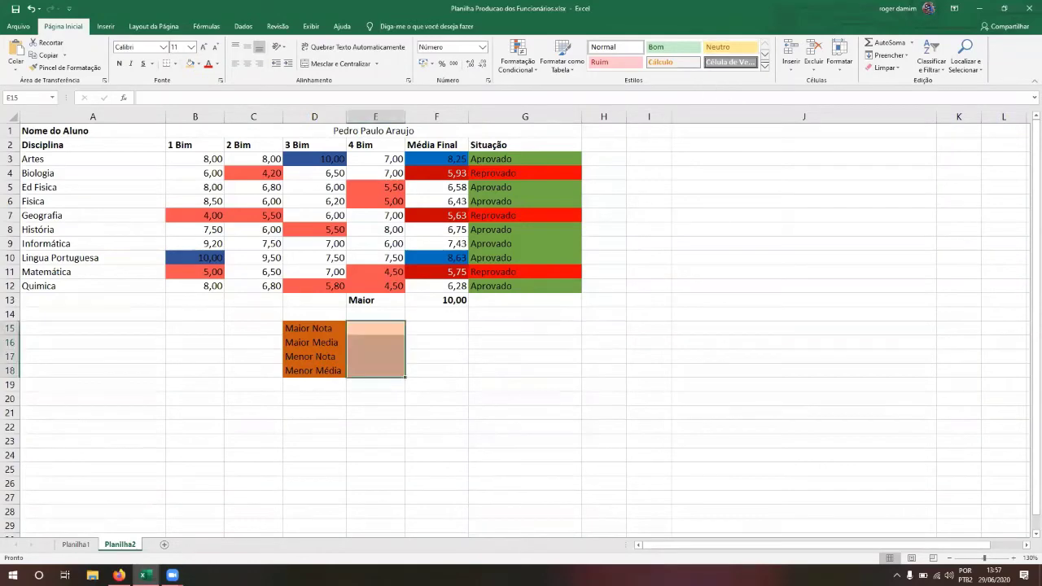
mouse_move(171, 575)
mouse_move(238, 506)
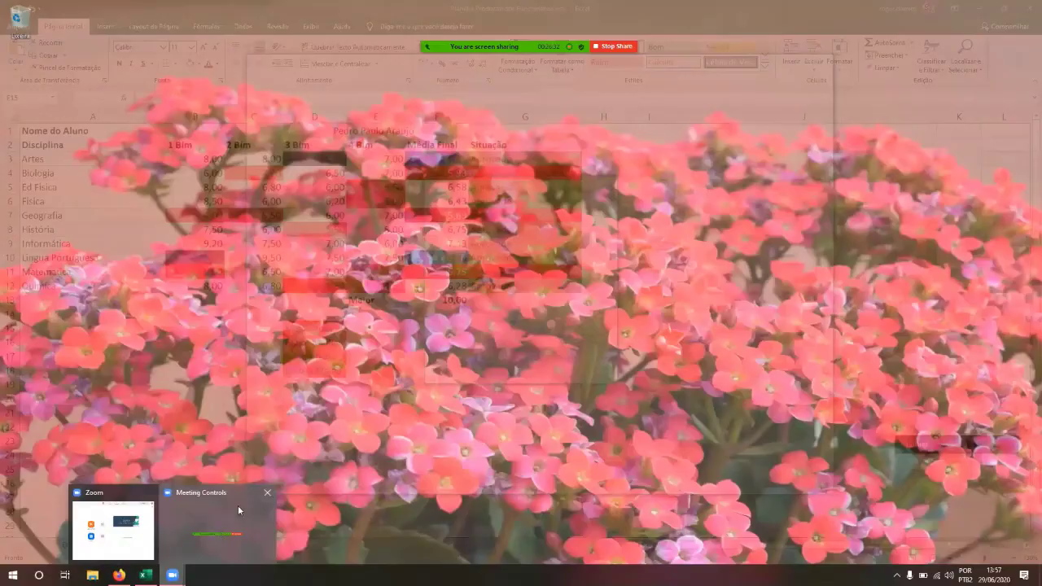
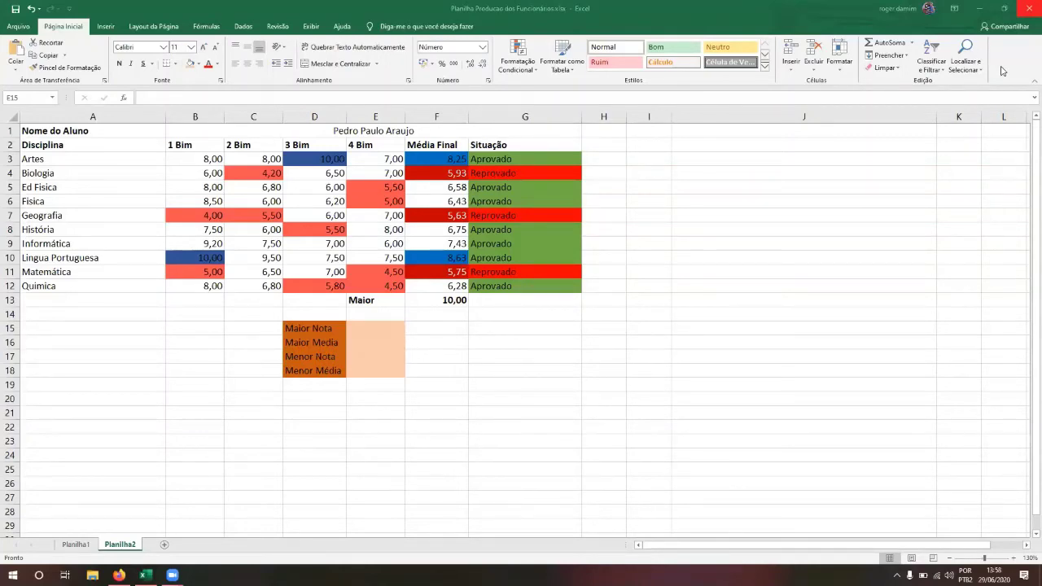
Go through the summary labels in D15:D18 and their result cells in E15:E18
click(385, 337)
key(Left)
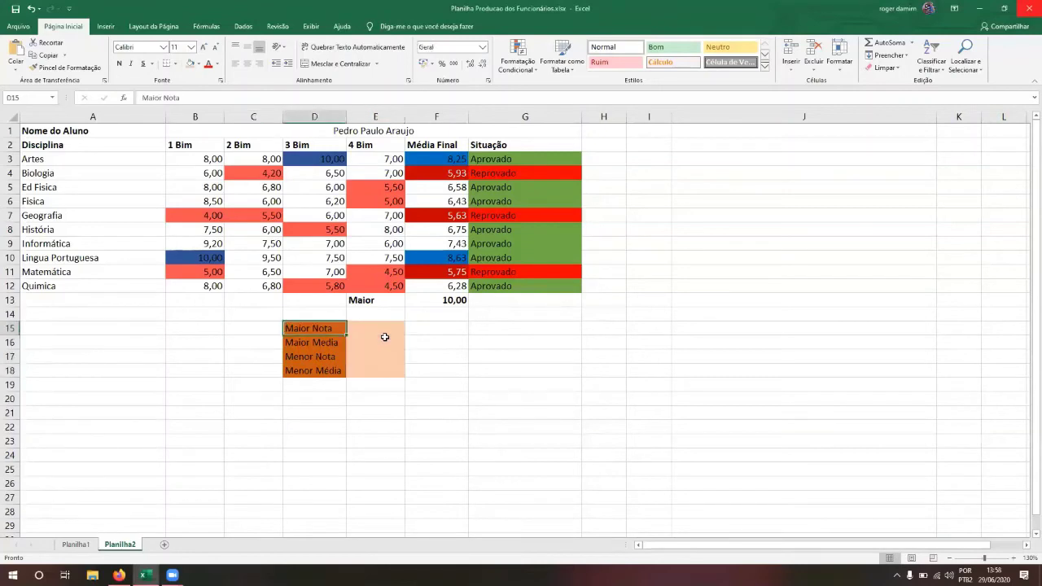
key(shift+Down)
key(shift+Down)
key(shift+Down)
key(Down)
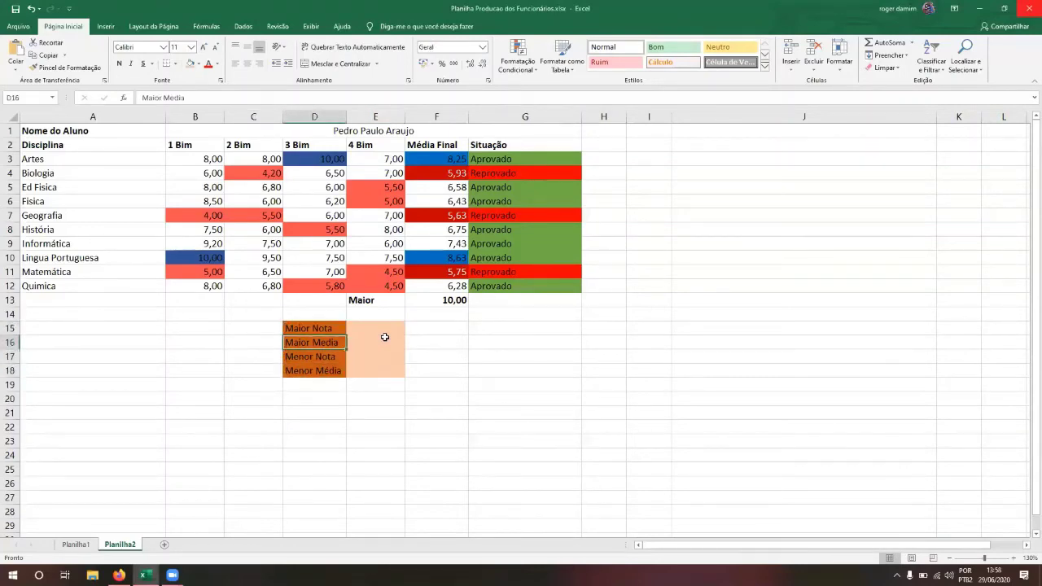
key(Right)
key(Left)
key(Down)
key(Right)
key(Up)
key(Up)
key(Up)
key(Down)
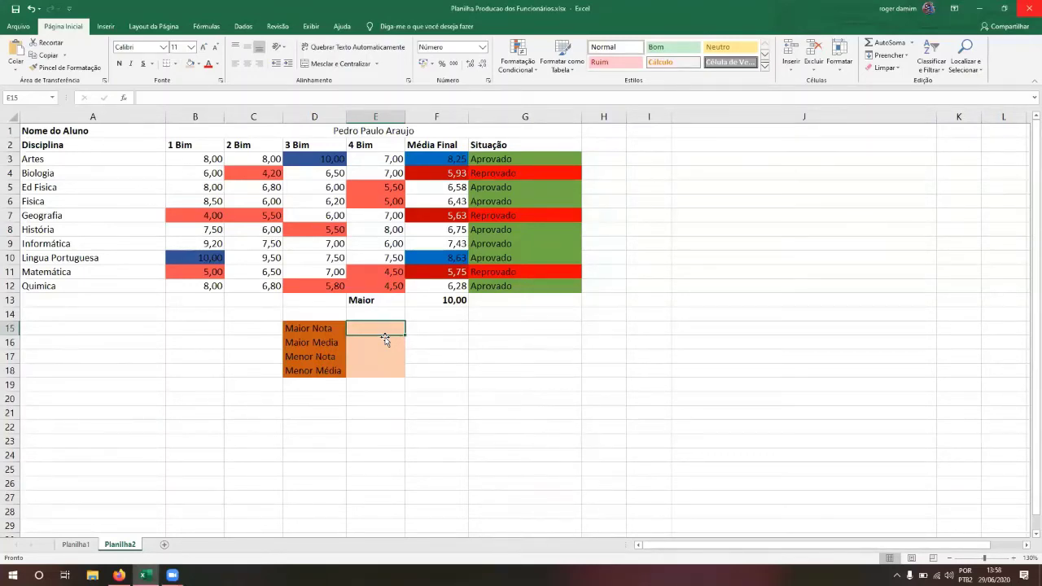
Calculate Maior Nota in E15 with =MÁXIMO(B3:E12) over all the bimester grades
text(=)
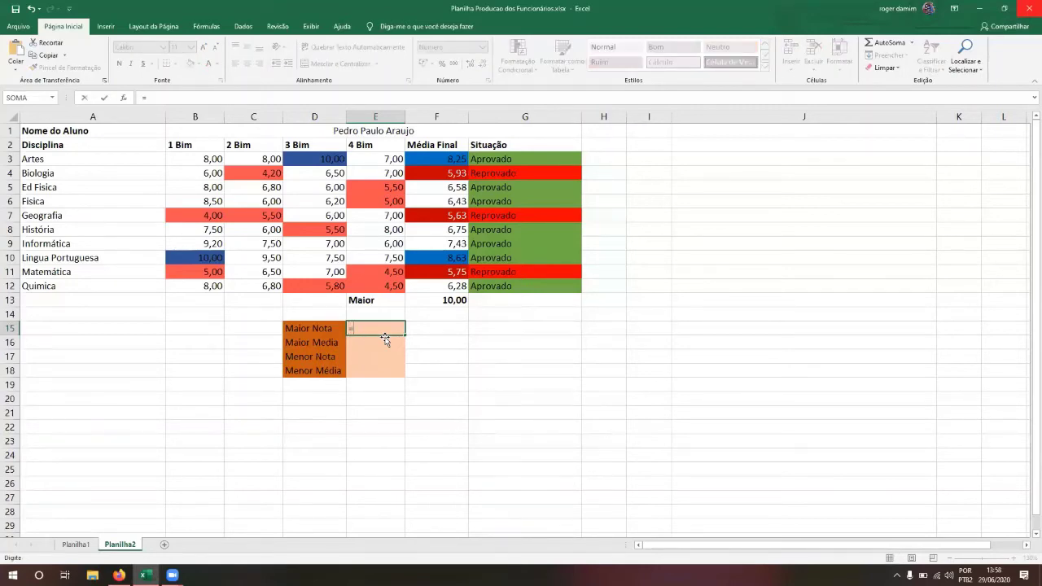
text(m)
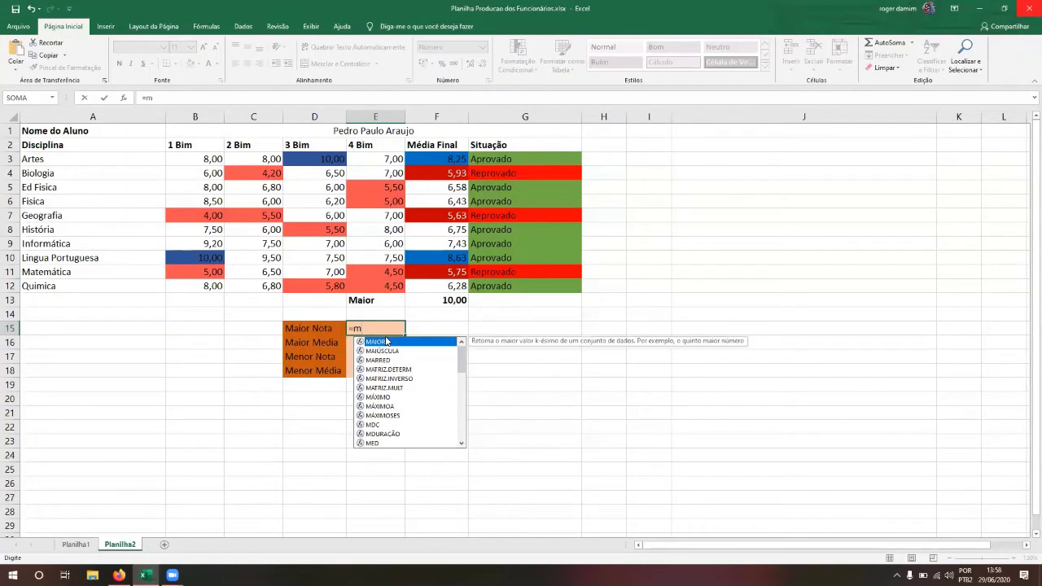
text(áxi)
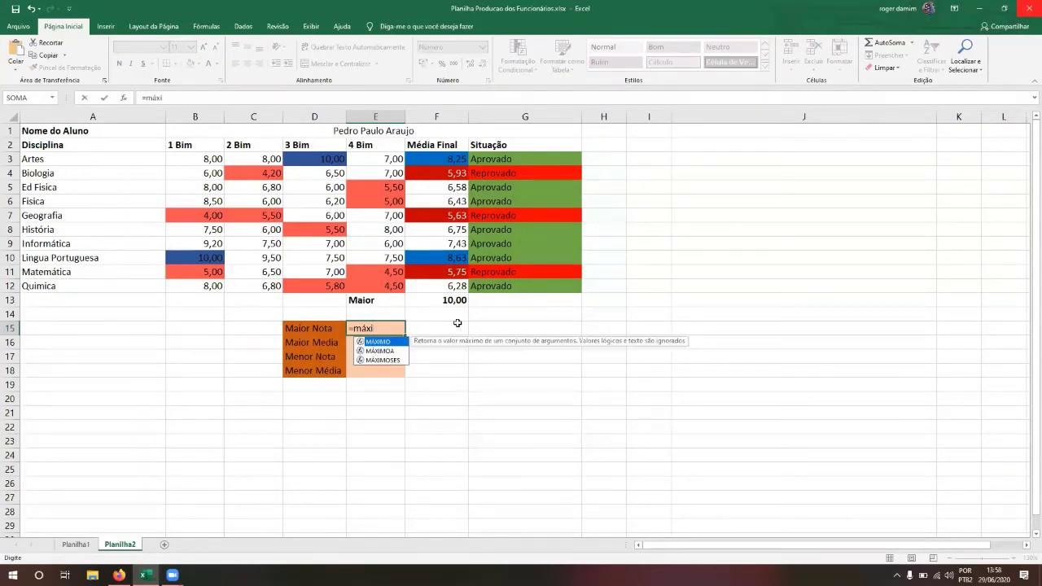
key(Tab)
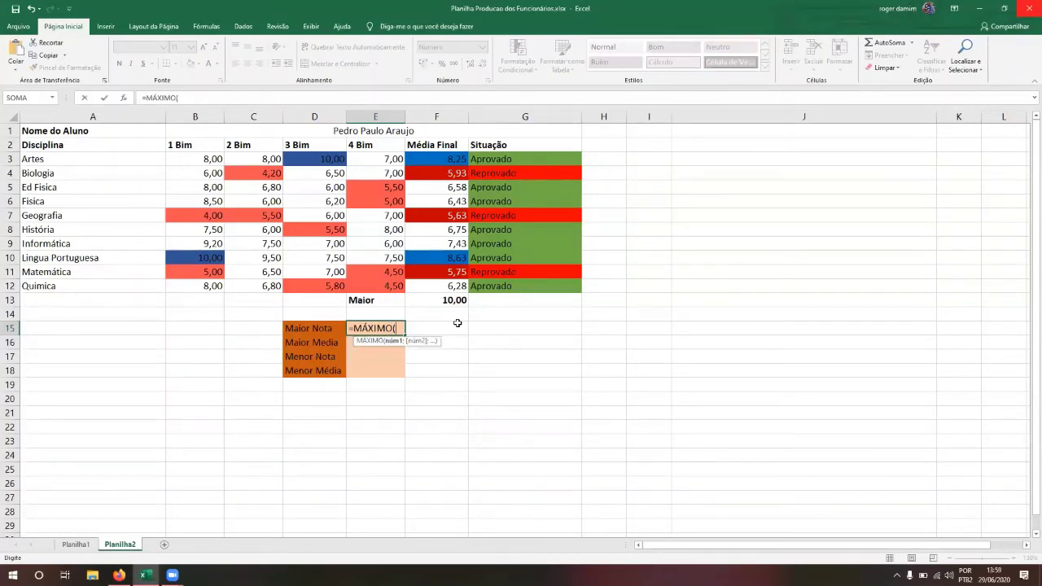
drag(208, 159, 363, 287)
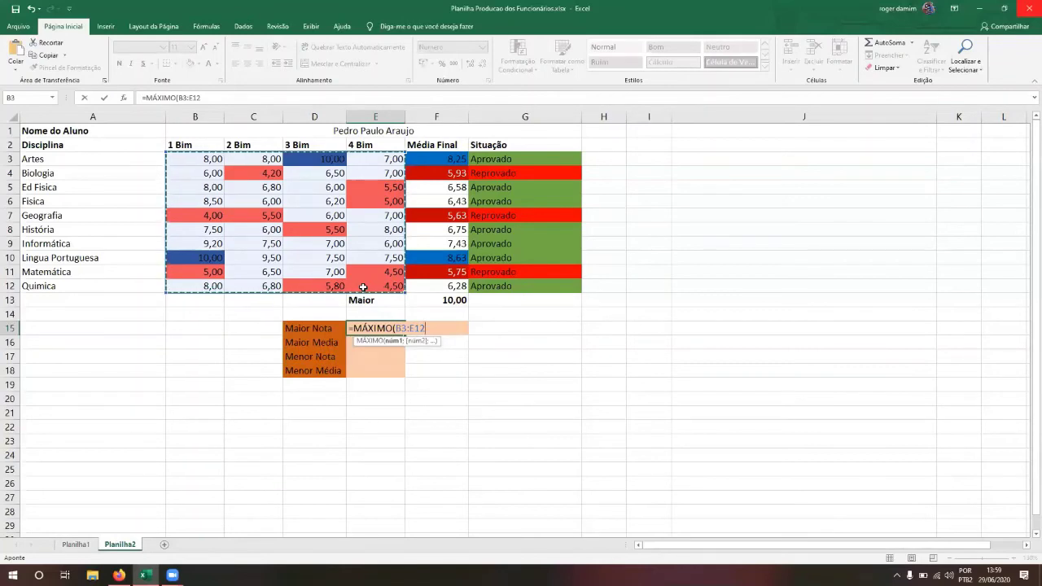
text())
key(Return)
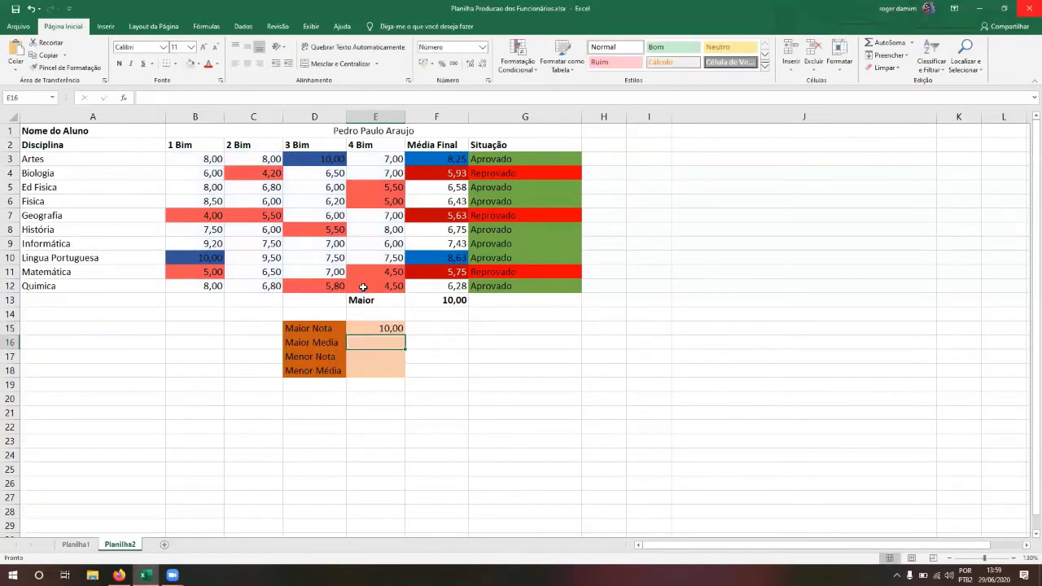
Calculate Maior Media in E16 with =MÁXIMO(F3:F12) over the Média Final column
key(Up)
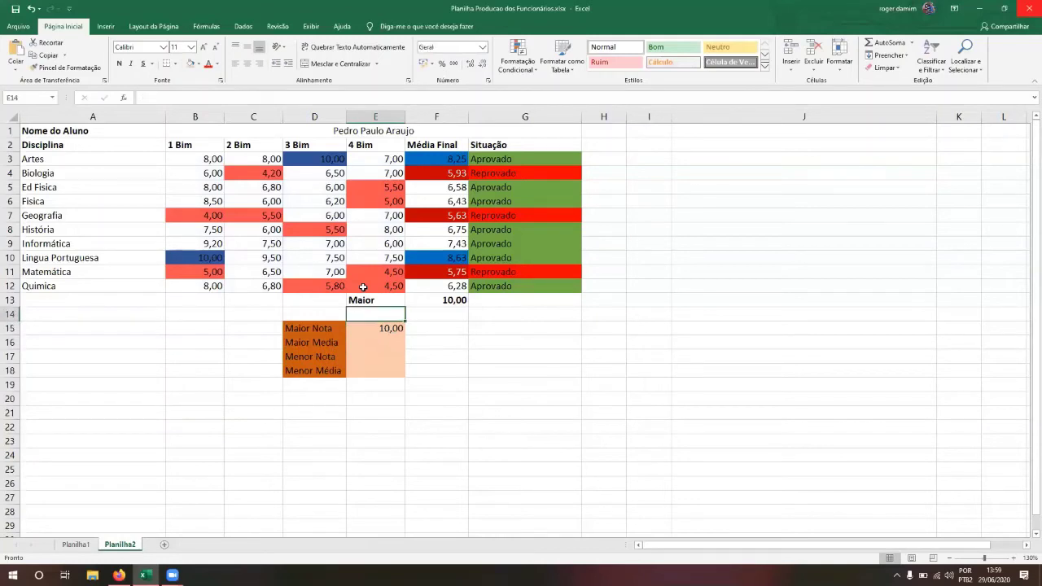
key(Down)
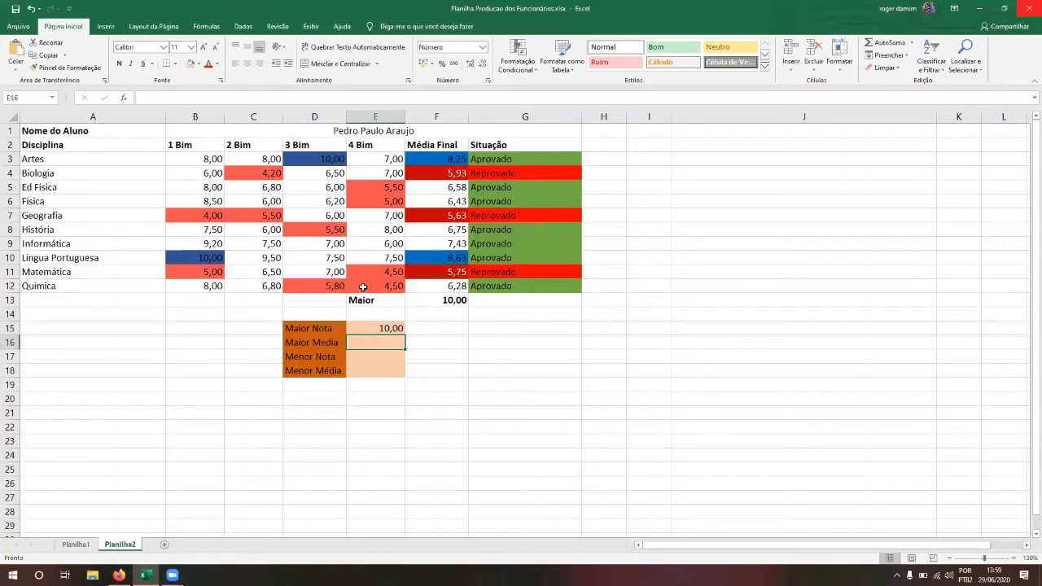
text(=)
text(MÁXIMO()
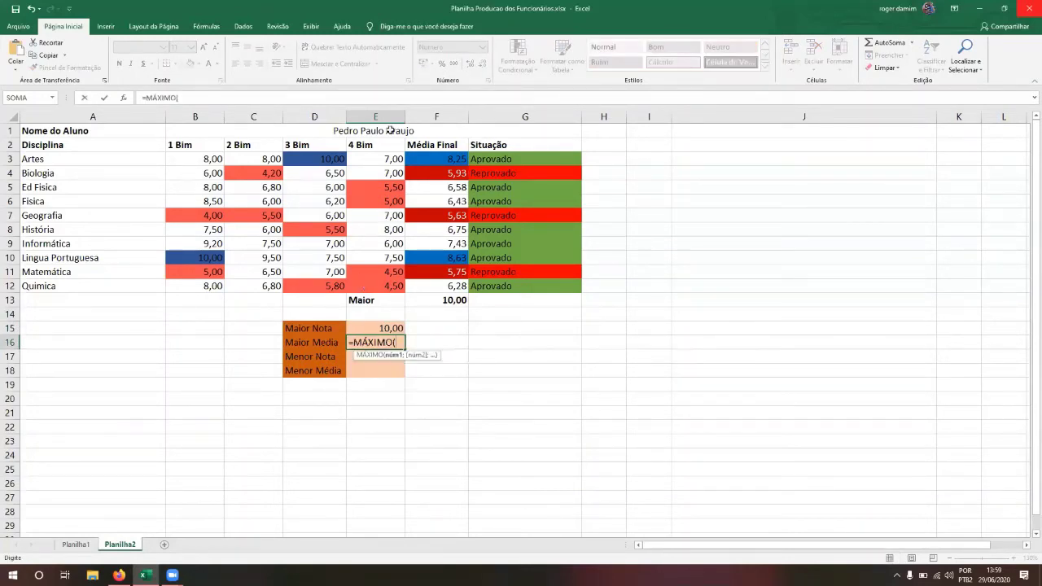
click(438, 159)
drag(439, 159, 434, 286)
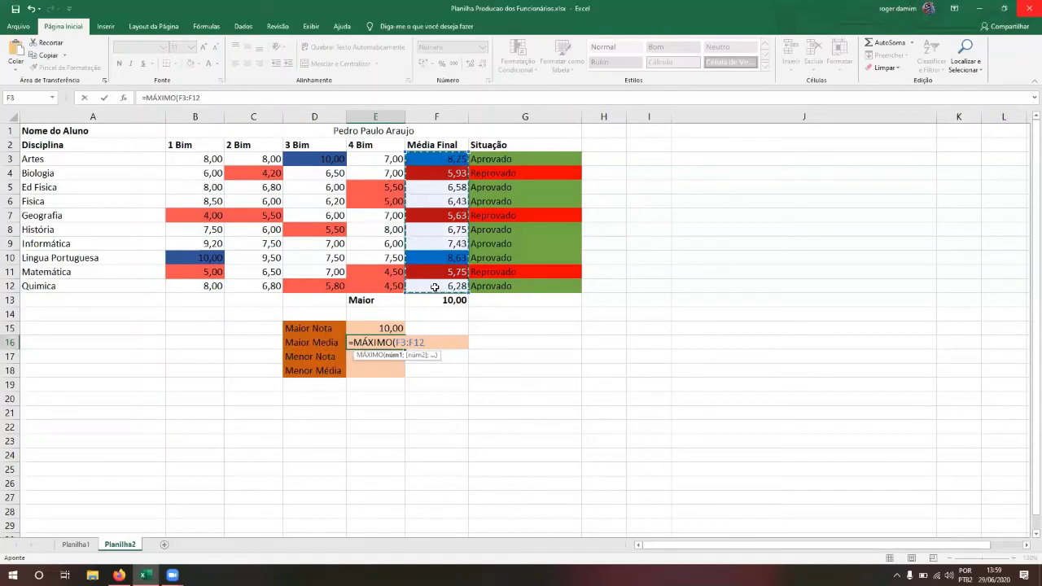
text())
key(ctrl+Return)
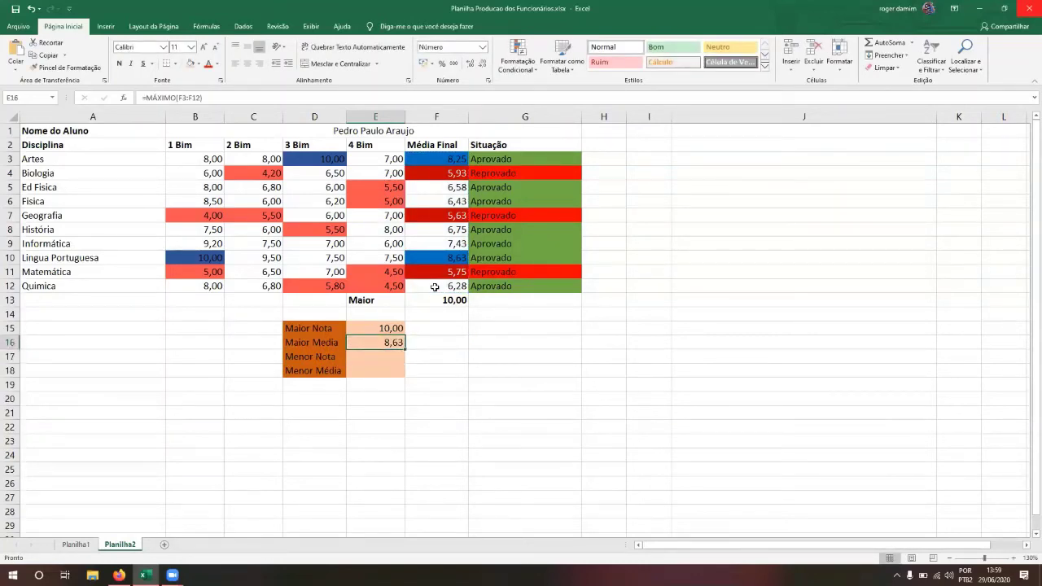
Calculate Menor Nota in E17 with =MÍNIMO(B3:E12) over all the bimester grades
key(Down)
text(=mí)
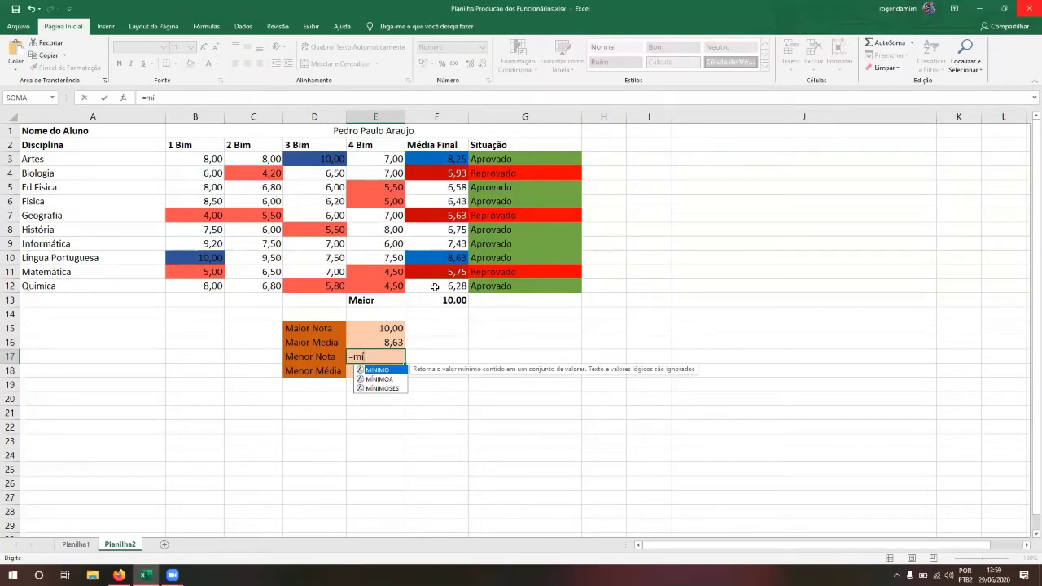
key(Tab)
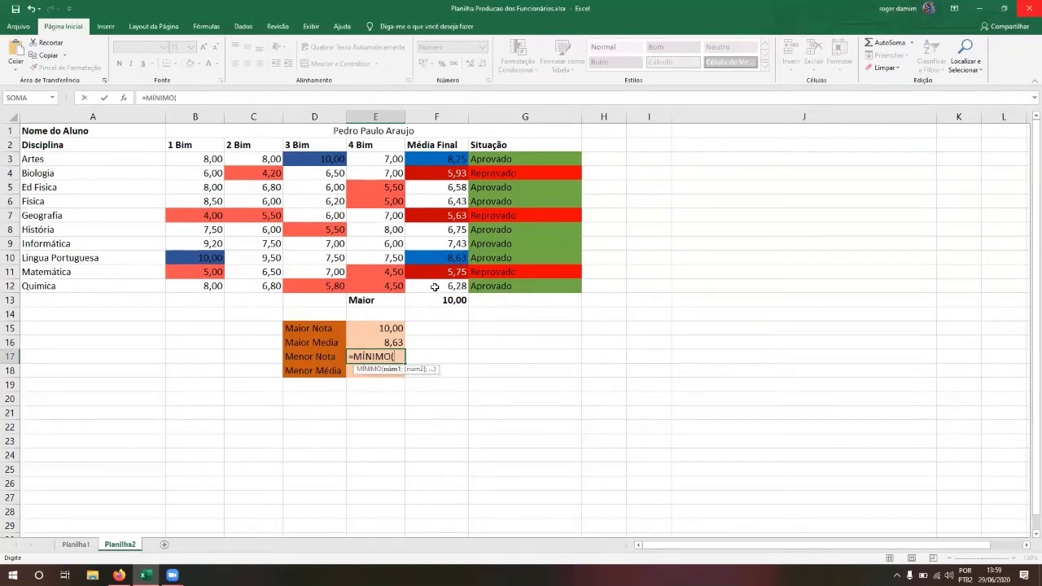
drag(195, 158, 379, 288)
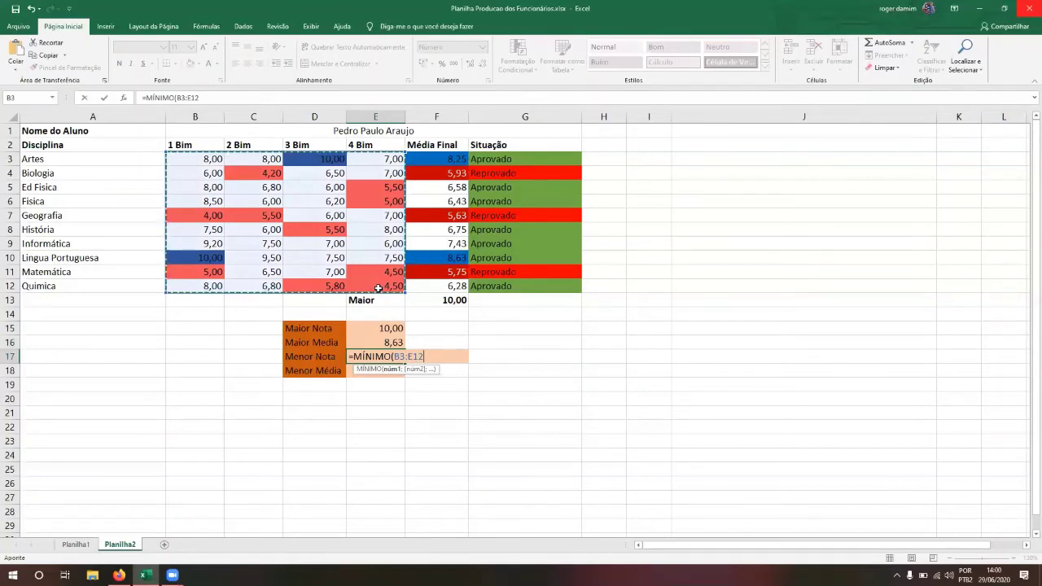
text())
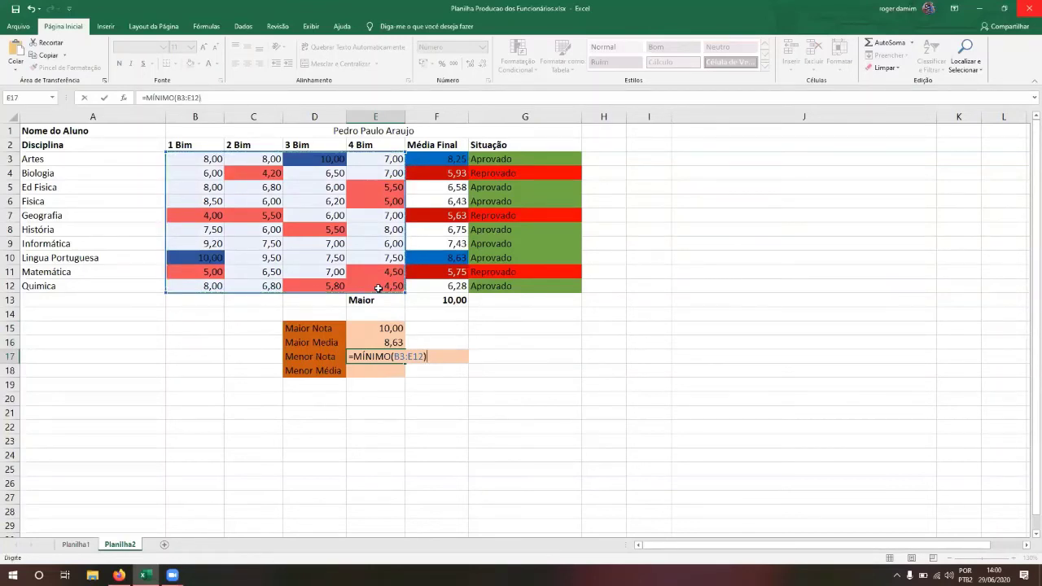
key(ctrl+Return)
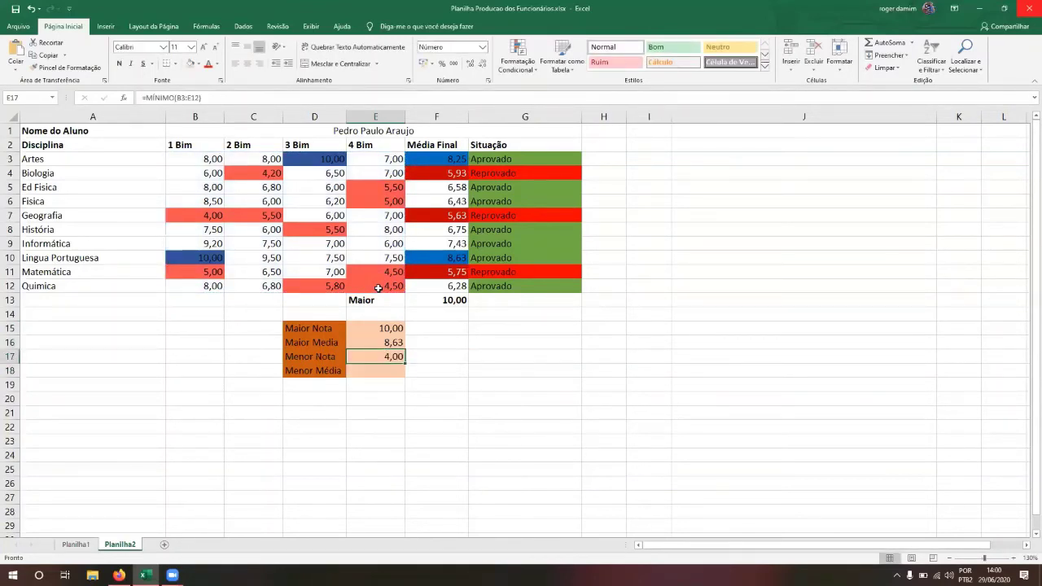
key(Down)
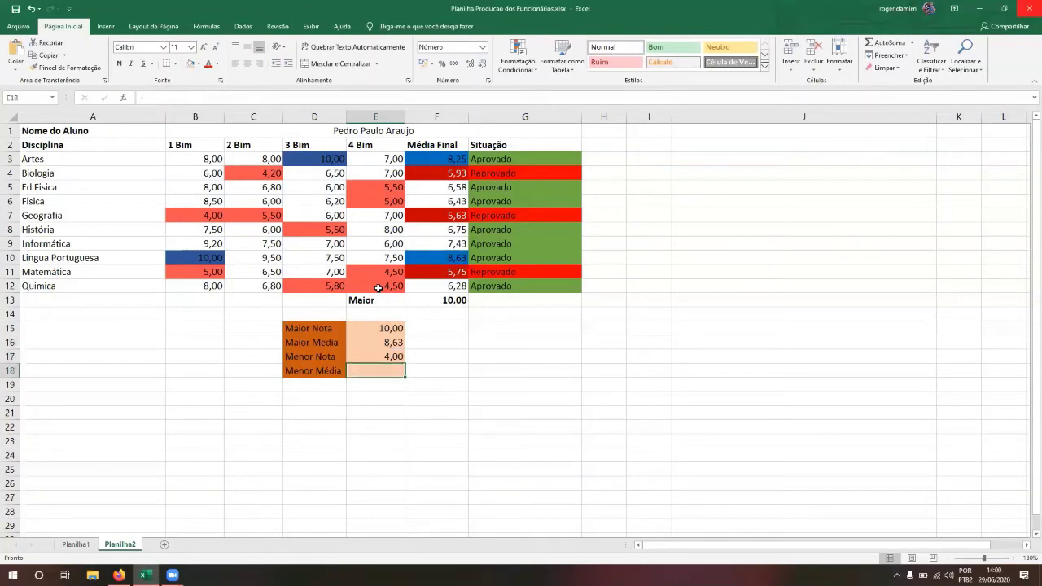
Calculate Menor Média in E18 with =MÍNIMO(F3:F12) over the Média Final column
text(=mí)
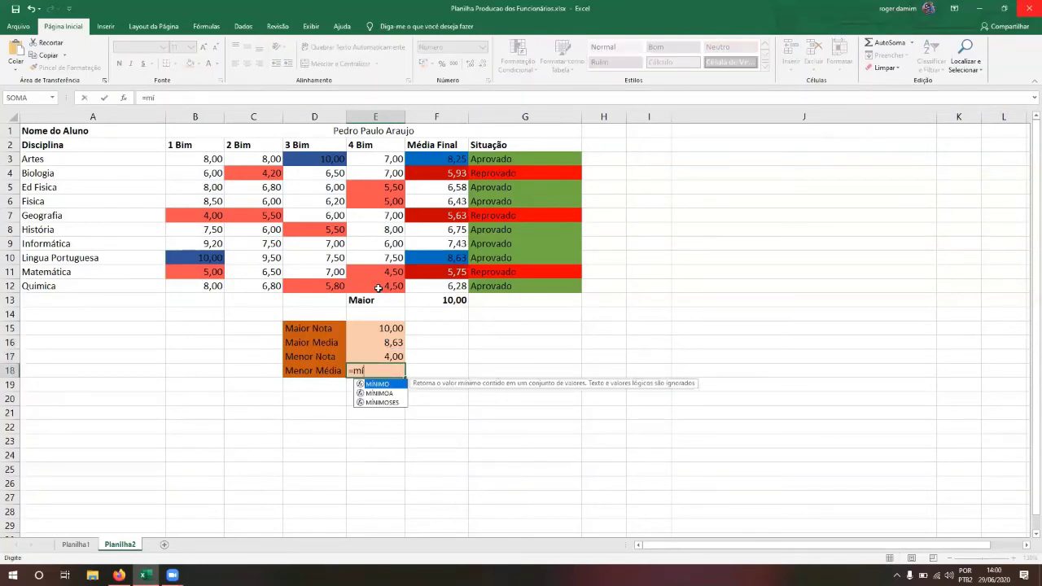
key(Tab)
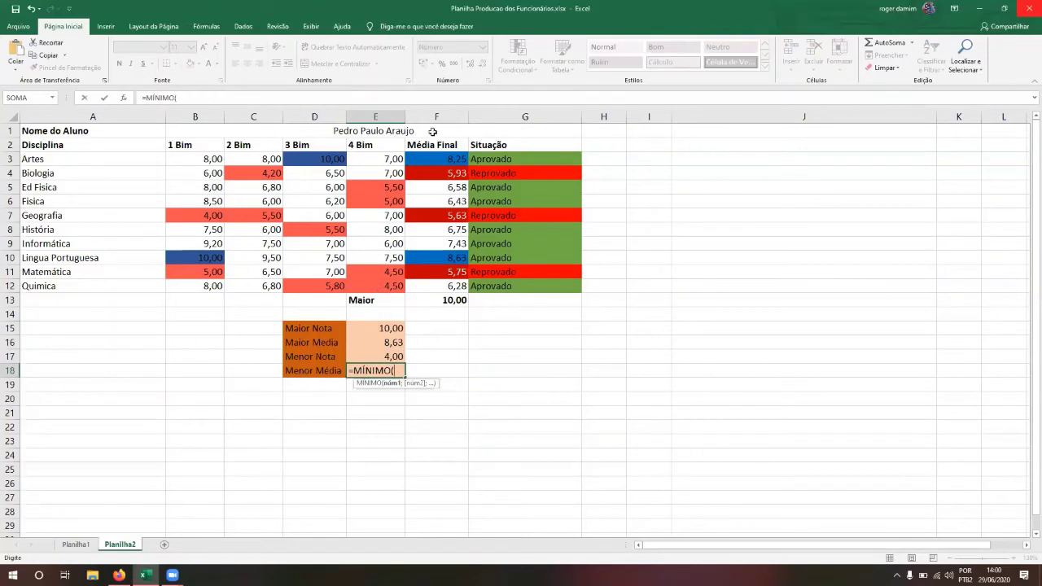
drag(446, 159, 454, 281)
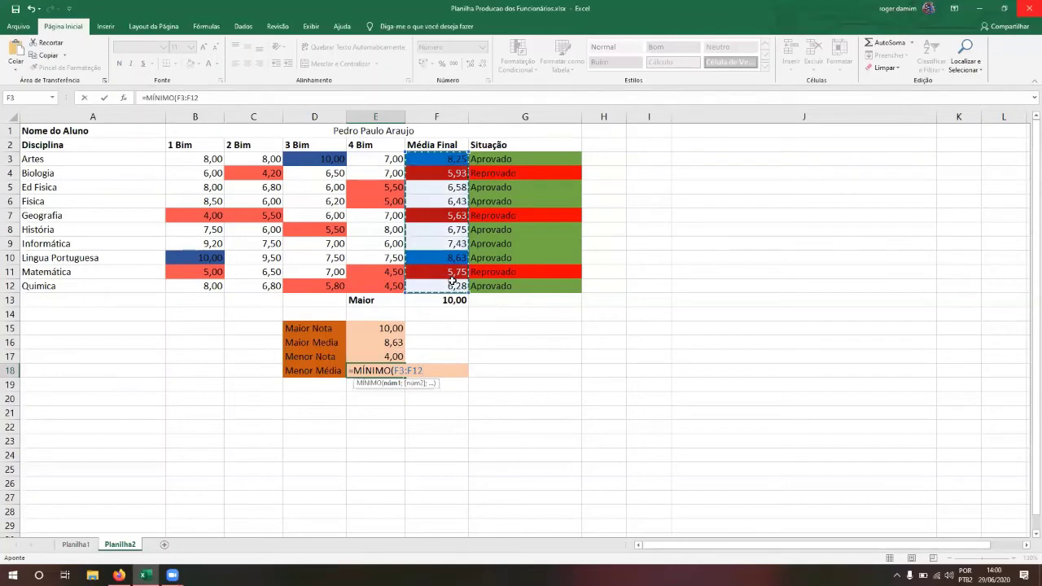
text())
key(Return)
key(Up)
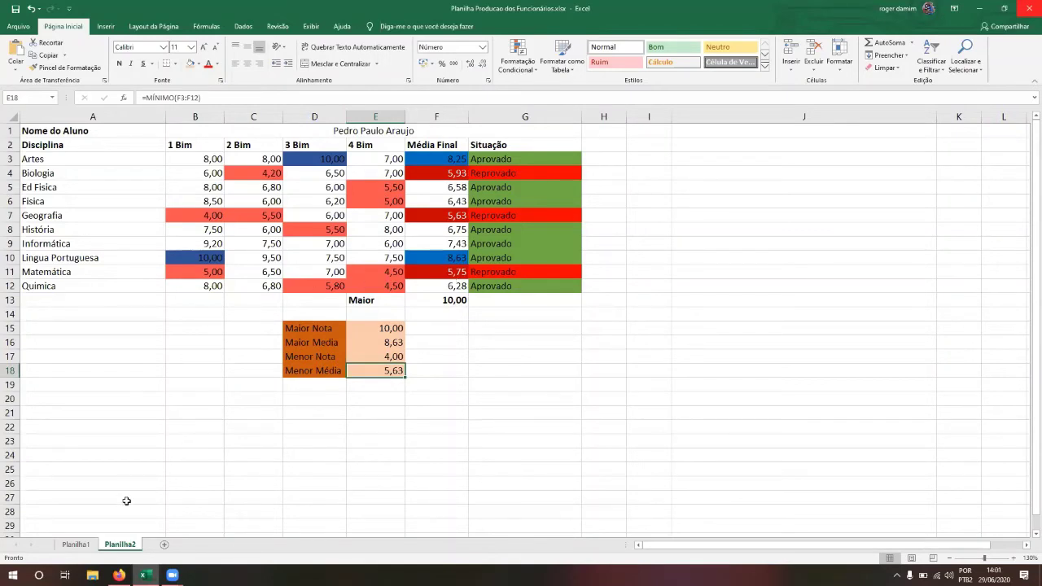
Compare the Planilha1 and Planilha2 sheets, ending on the productivity table in Planilha1
click(75, 546)
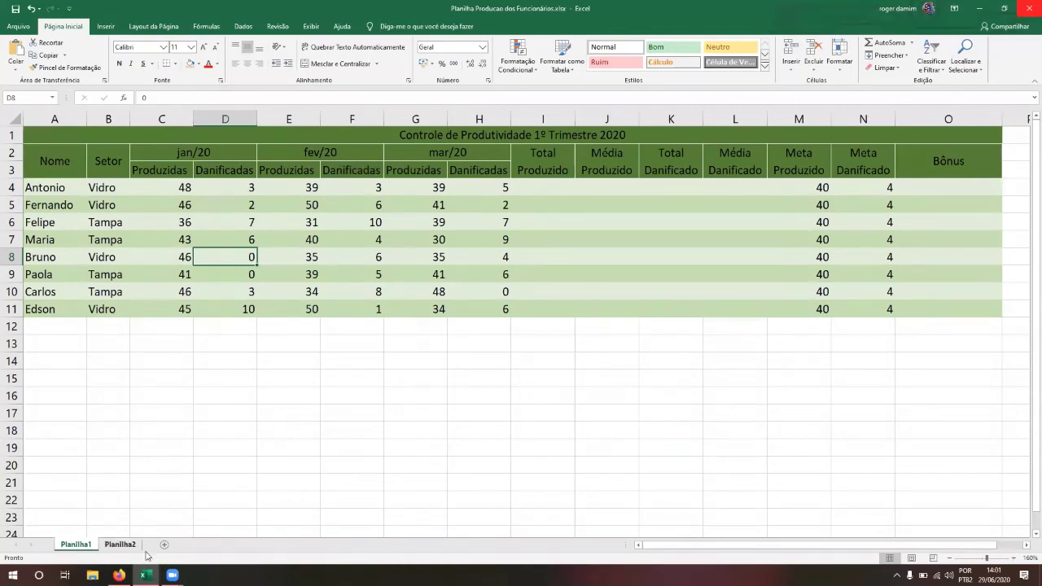
click(120, 544)
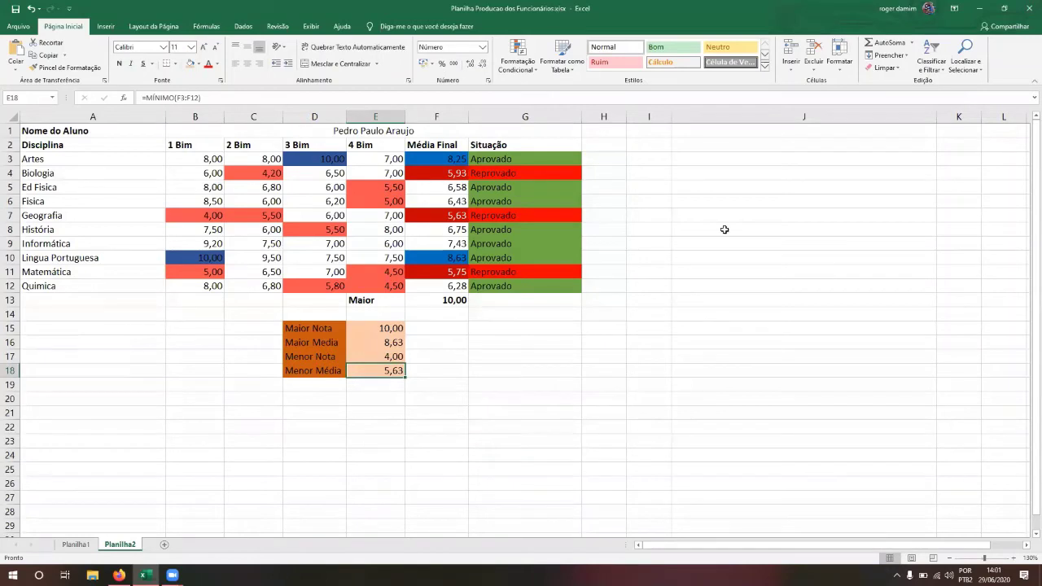
click(75, 544)
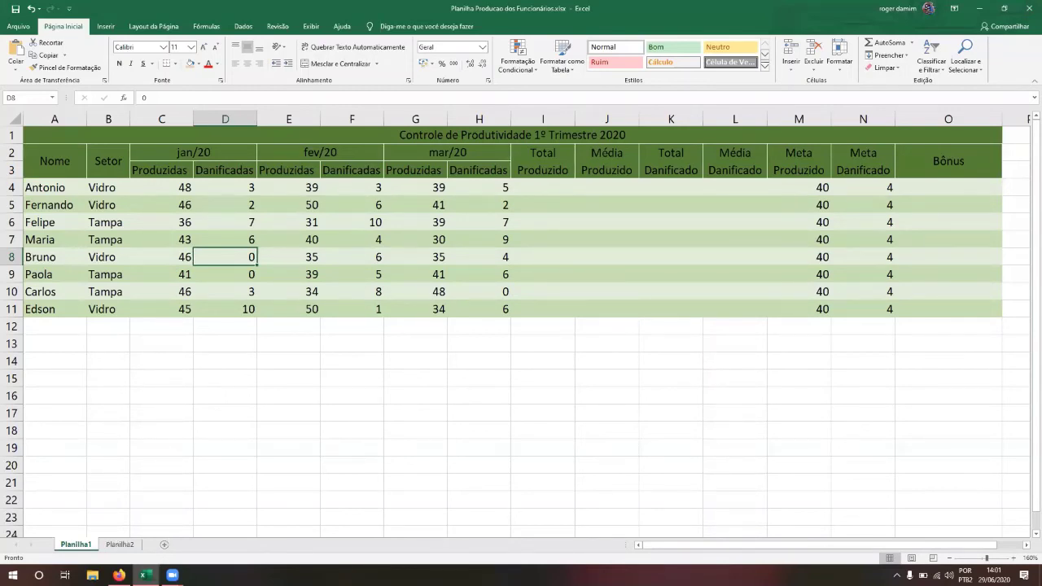
click(171, 574)
click(216, 533)
click(201, 229)
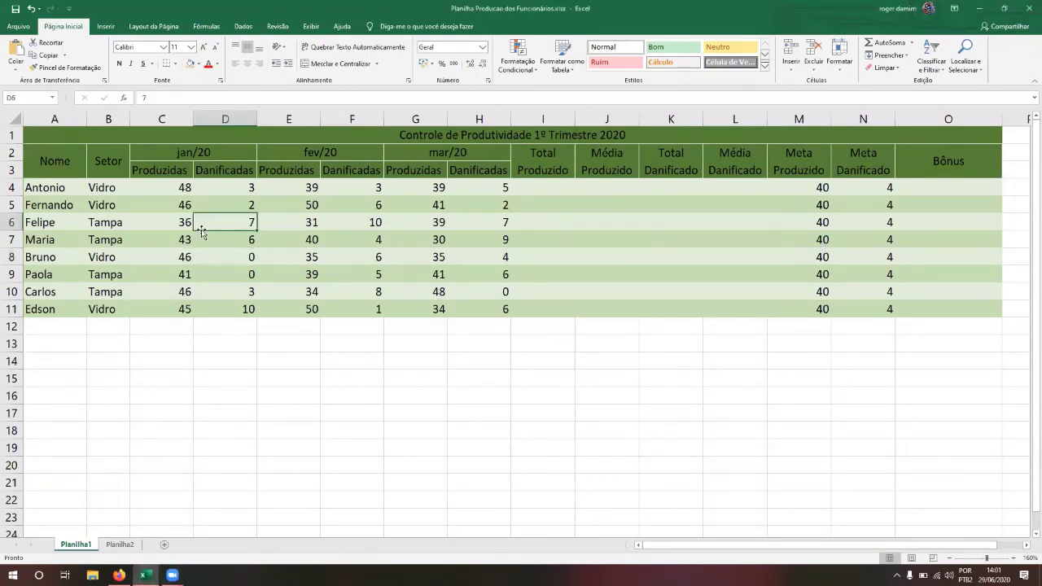
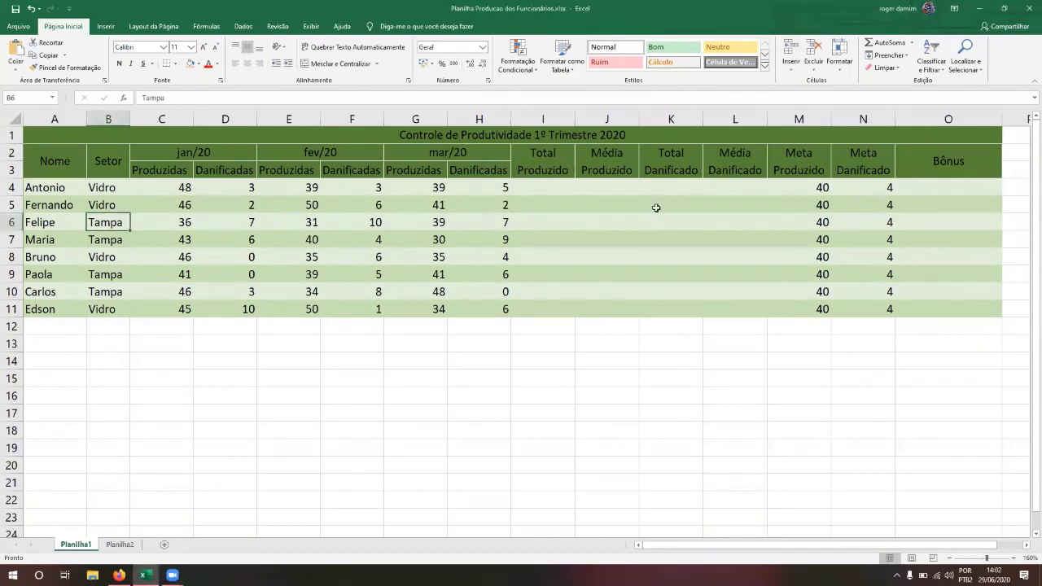
Go through the jan/20, fev/20 and mar/20 headings and their Produzidas and Danificadas values in C4:H11
click(181, 145)
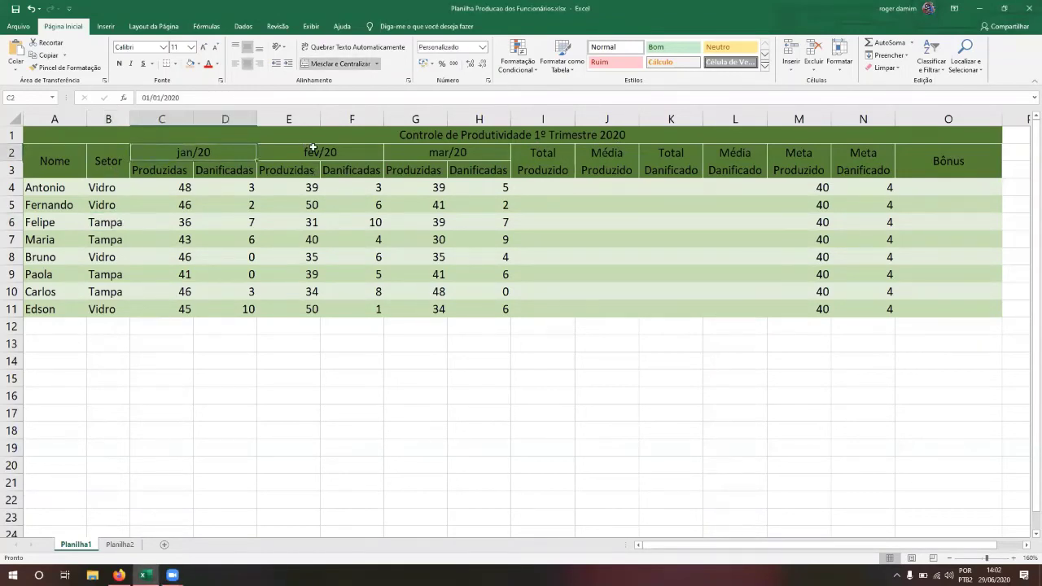
click(322, 153)
click(446, 156)
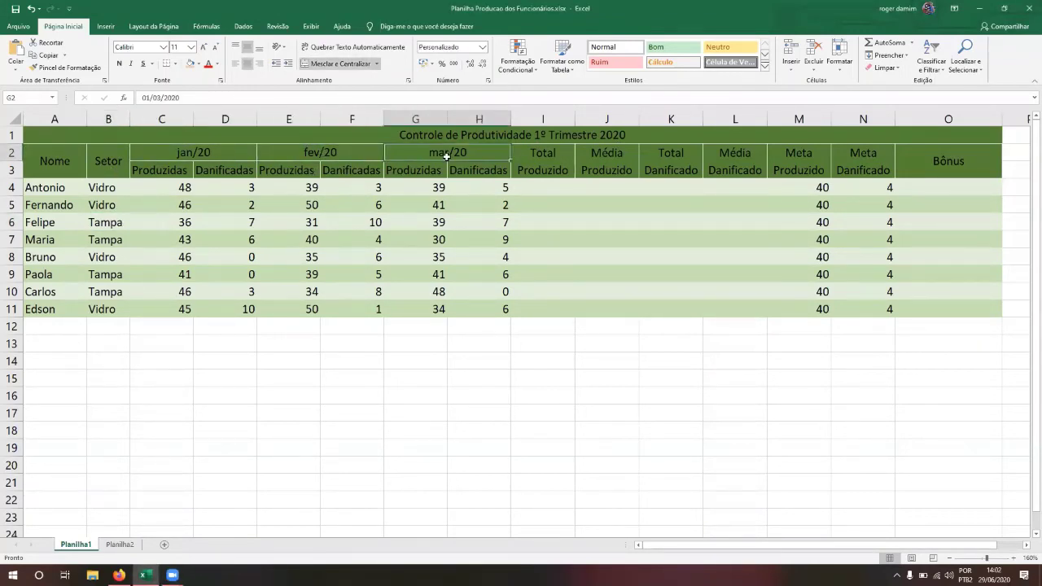
click(165, 170)
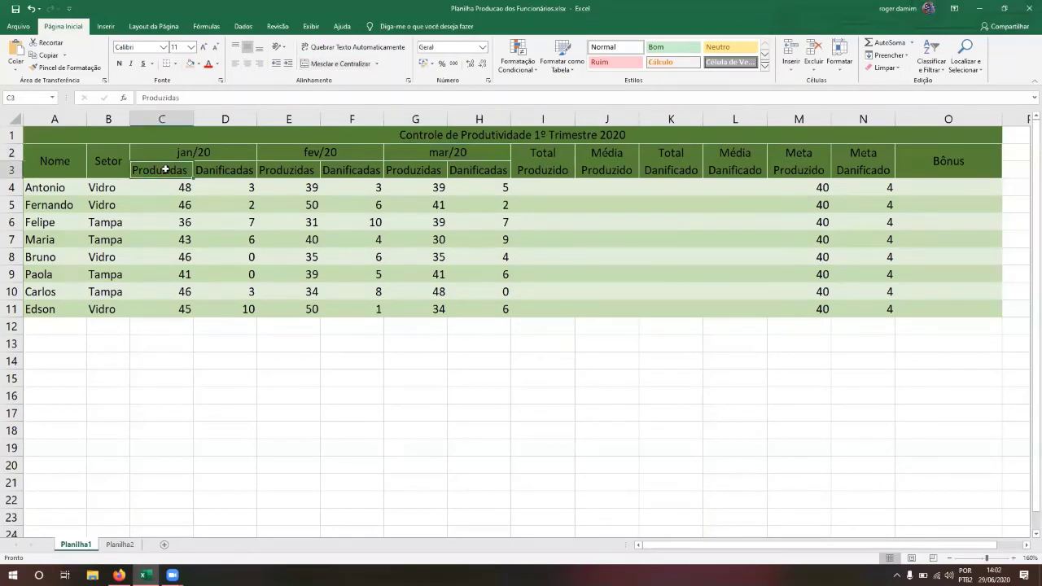
drag(166, 187, 160, 301)
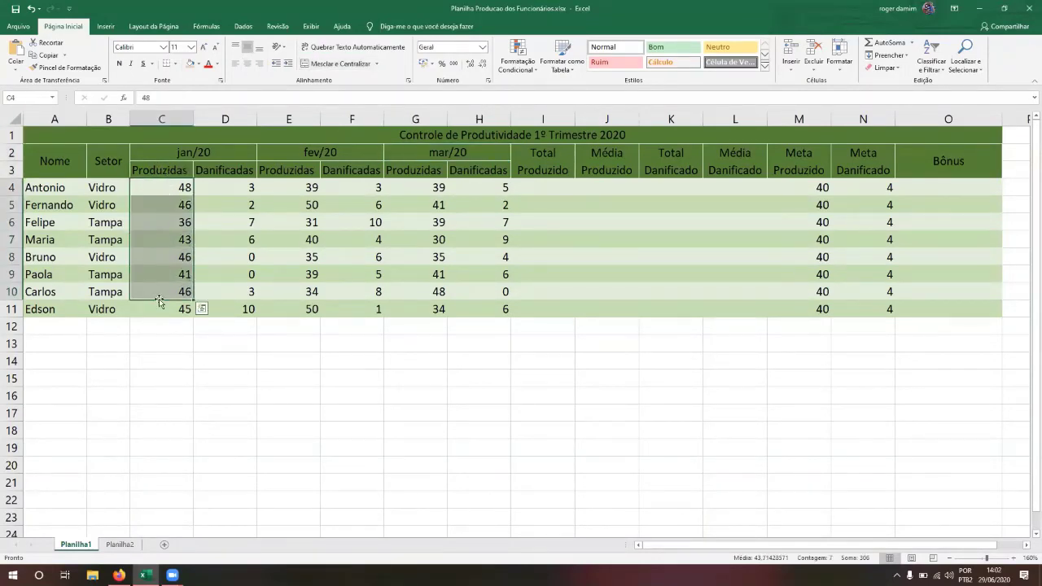
drag(230, 190, 224, 305)
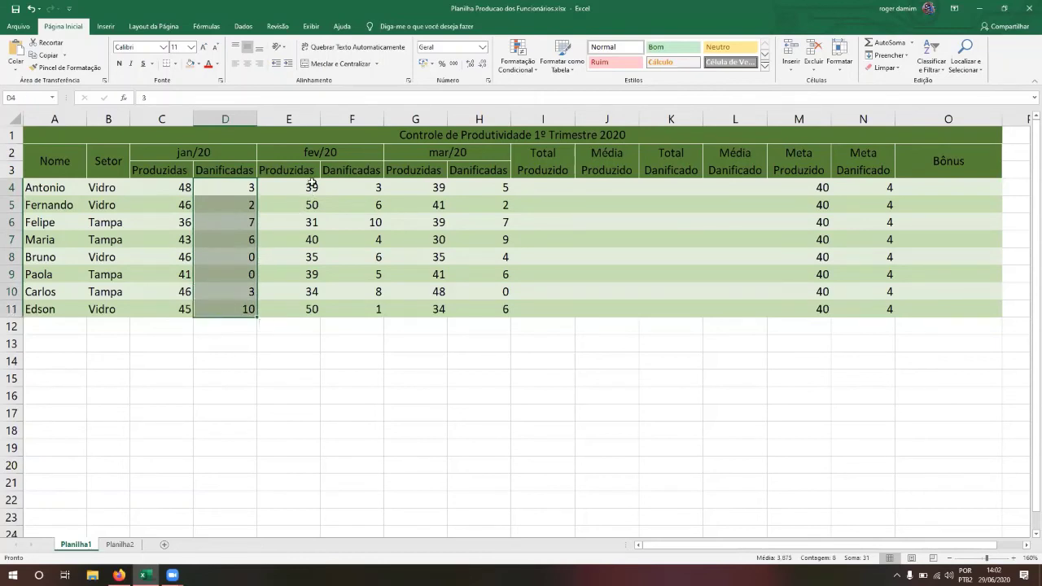
drag(312, 185, 307, 310)
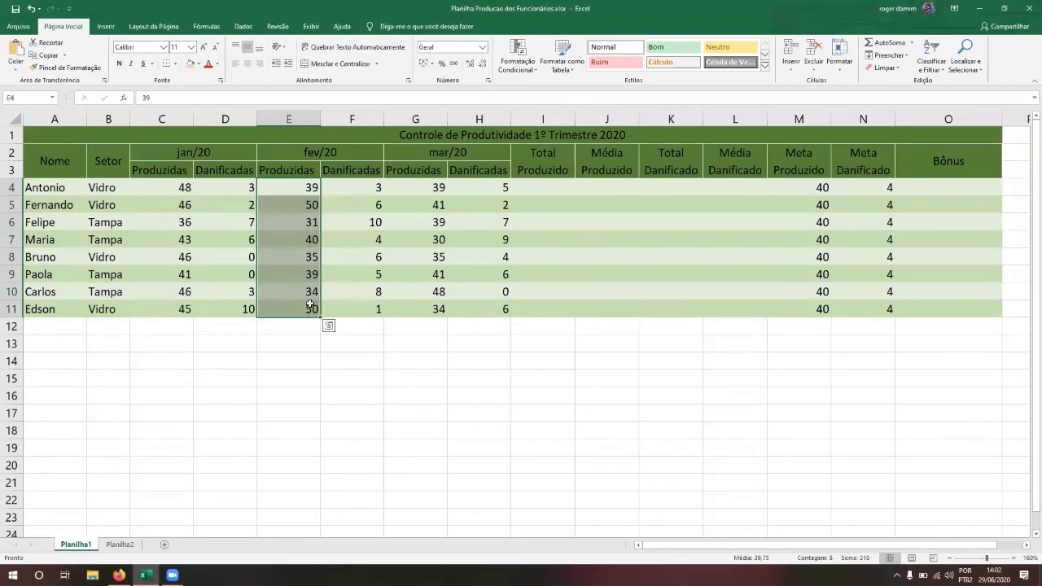
drag(358, 189, 361, 308)
drag(424, 189, 426, 308)
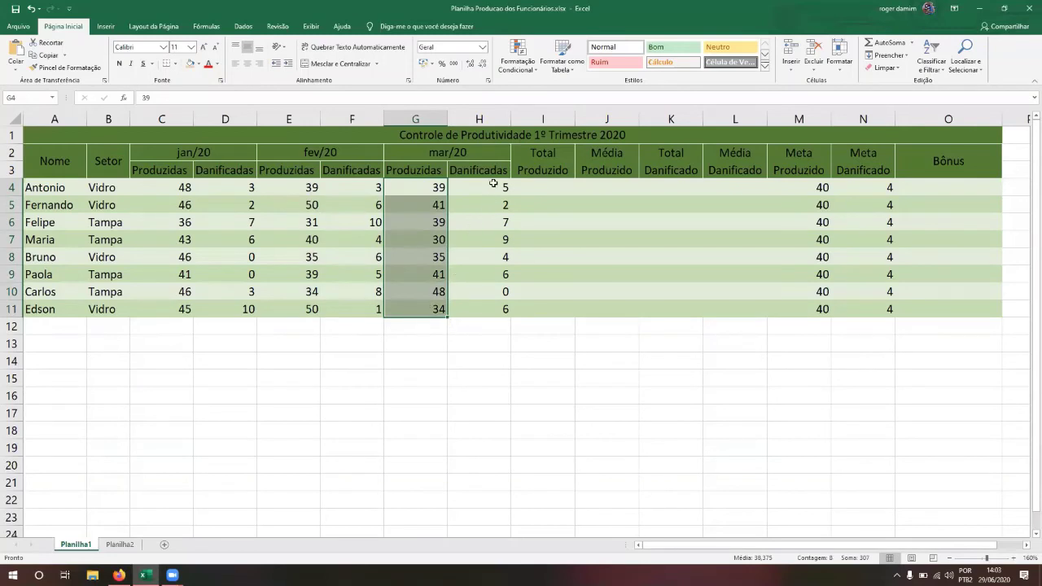
drag(494, 191, 493, 305)
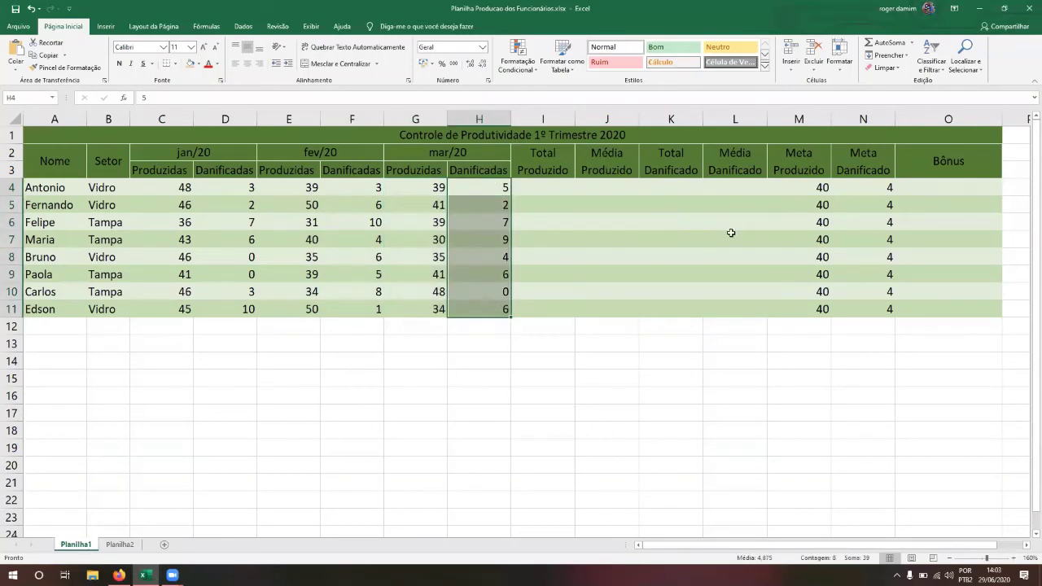
Review the Meta Produzido and Meta Danificado targets in M4:N11 for all employees
click(801, 184)
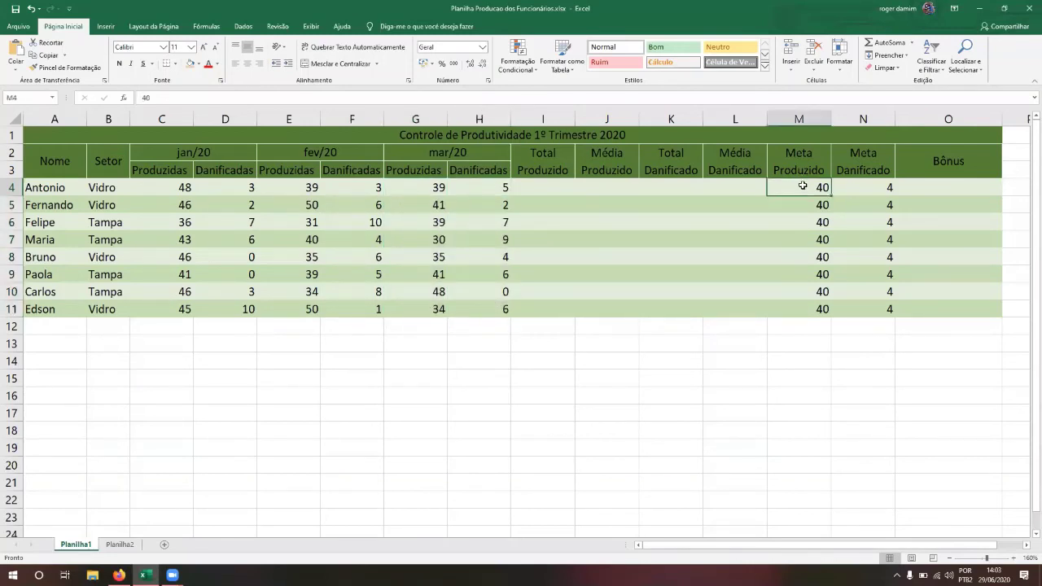
drag(802, 186, 806, 306)
drag(870, 187, 871, 307)
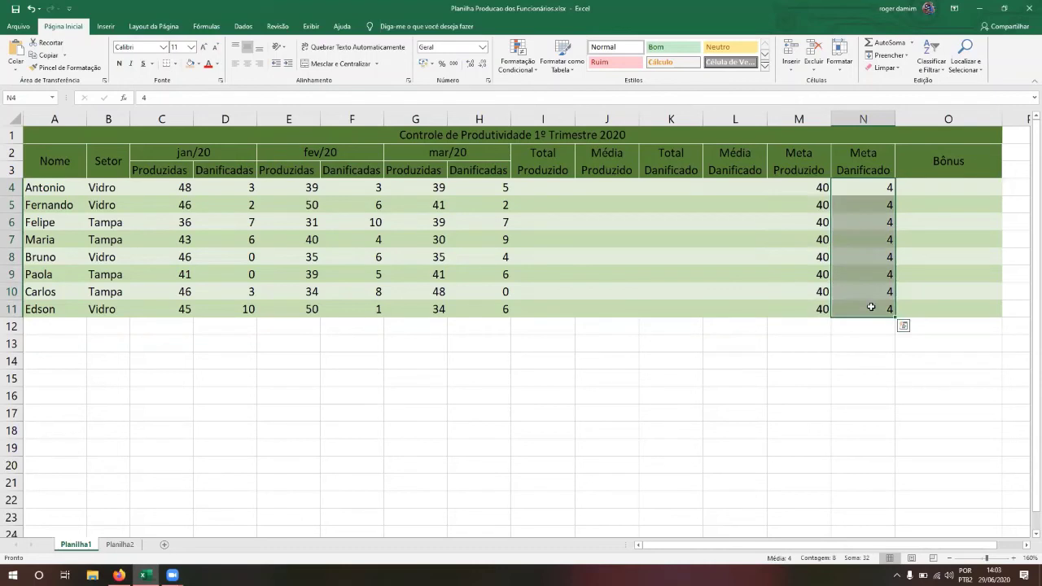
click(801, 287)
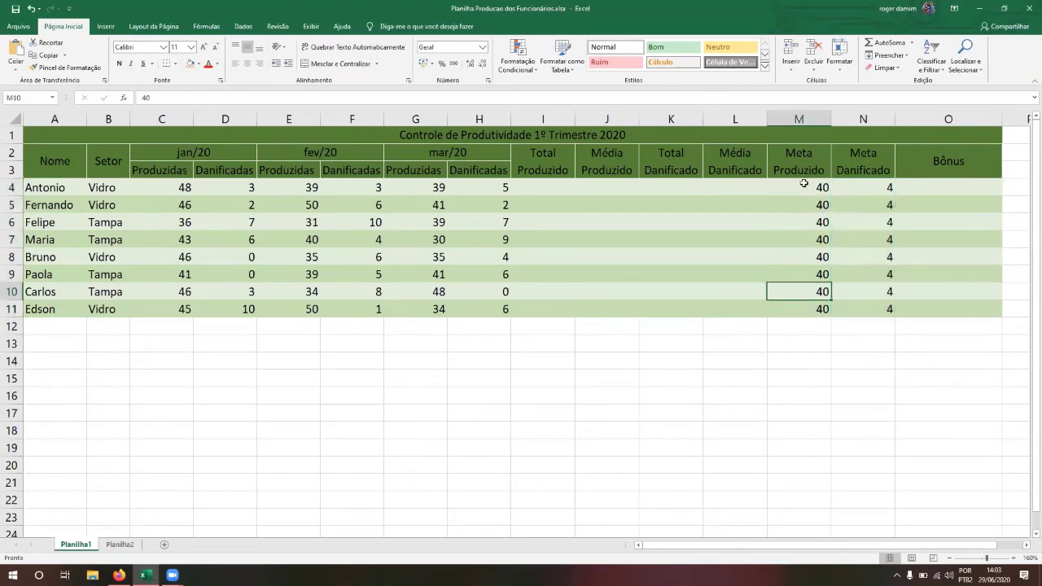
drag(804, 183, 809, 314)
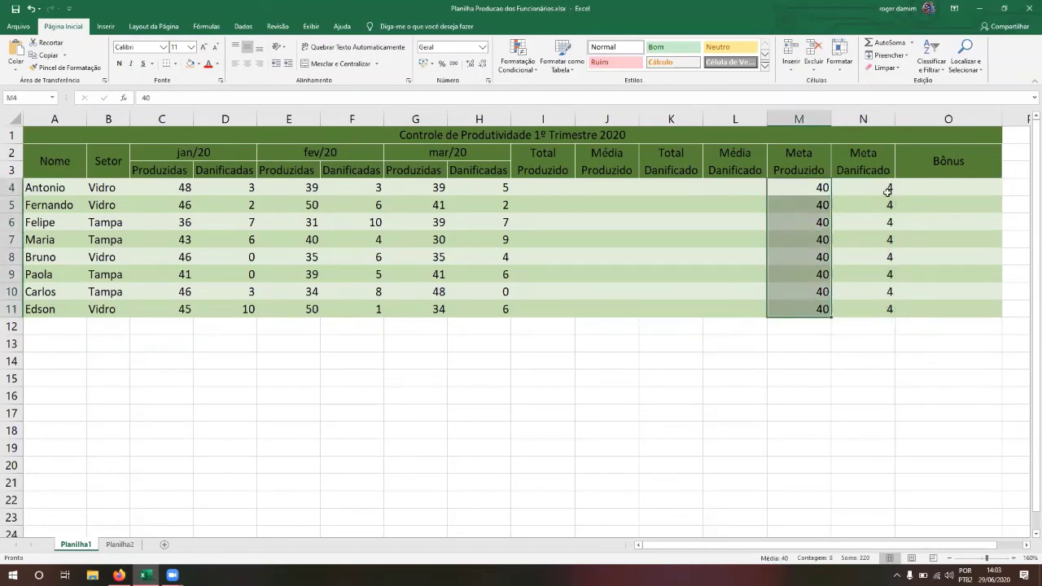
drag(888, 191, 885, 319)
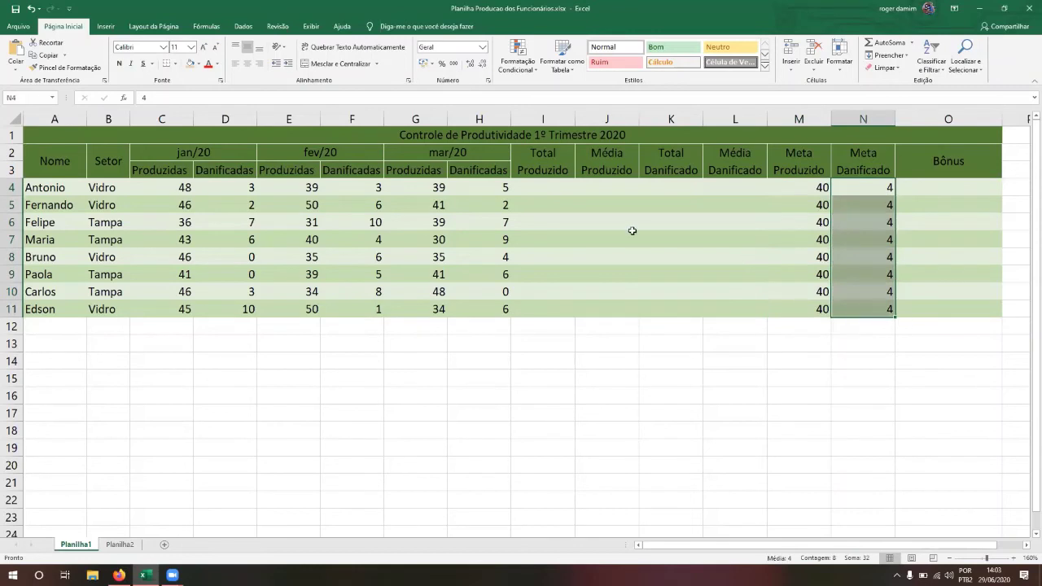
Examine the empty total and average cells for produced and damaged items in I4:L11
click(541, 193)
key(shift+Right)
key(shift+Right)
key(shift+Right)
key(shift+Right)
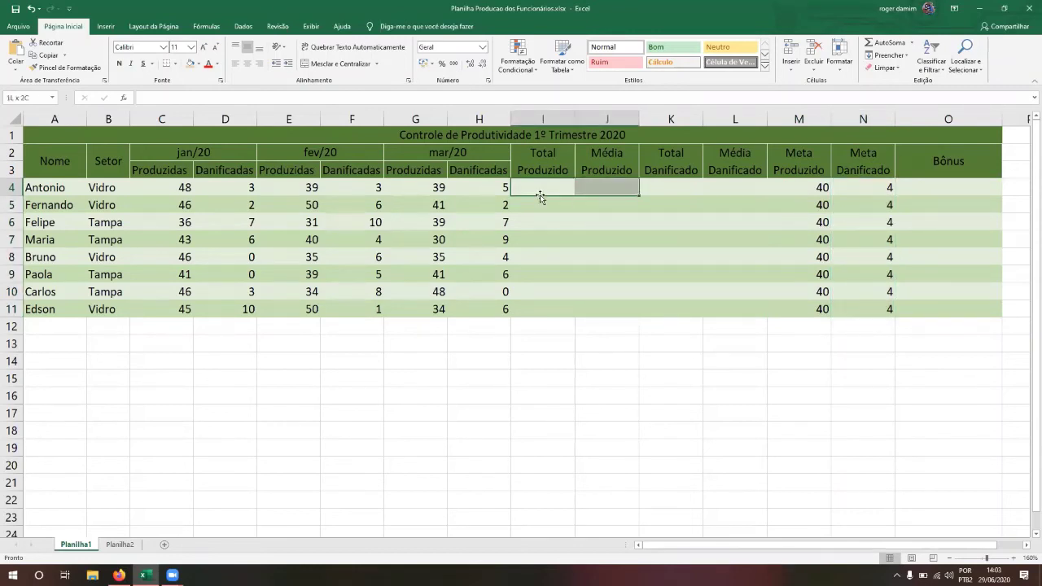
key(shift+Left)
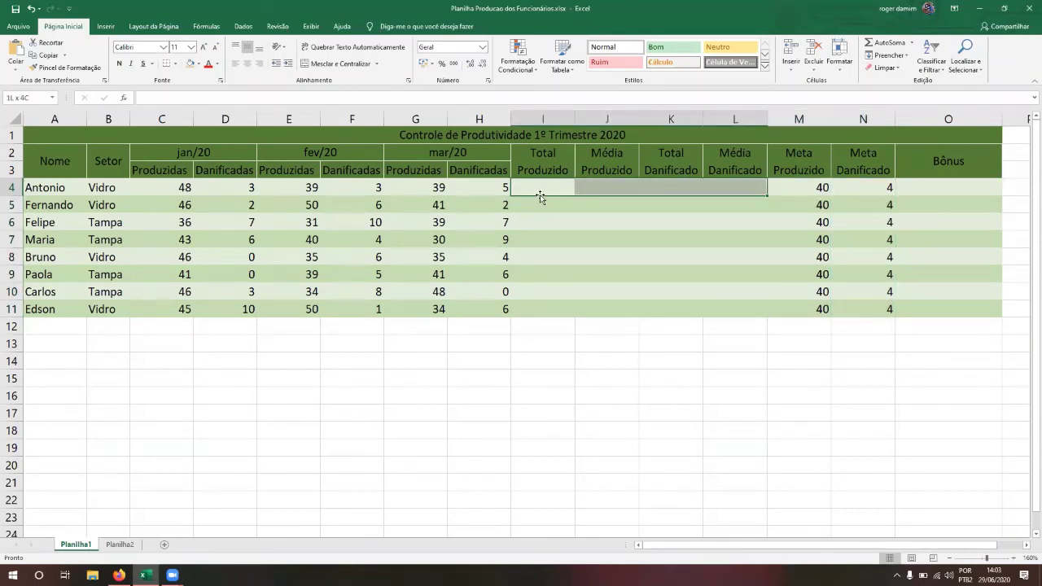
key(shift+Down)
key(shift+Down)
key(shift+Down)
key(shift+Down)
key(shift+Down)
key(shift+Down)
key(shift+Down)
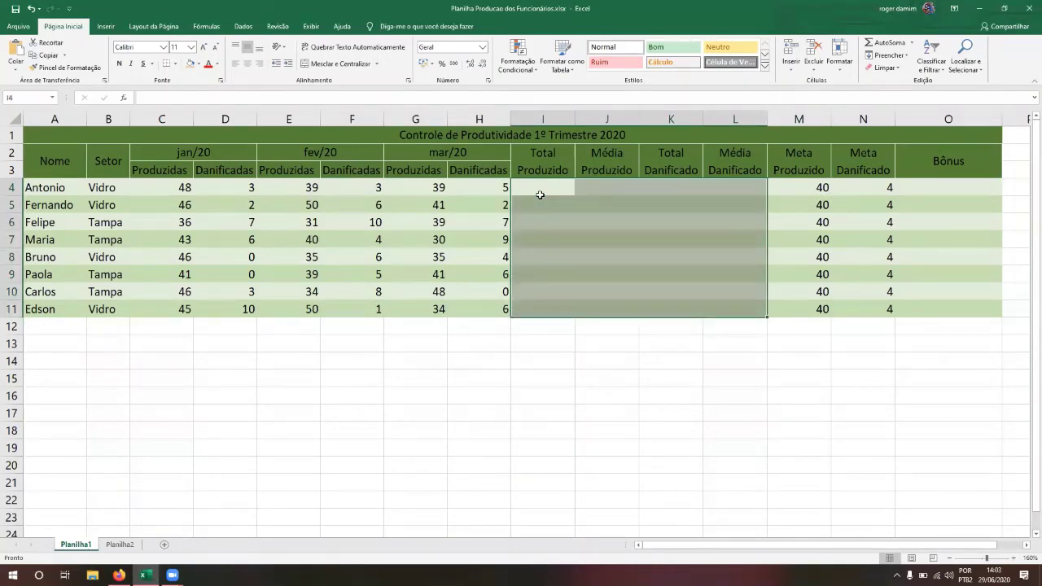
Examine the empty Bônus column in O4:O11 for all employees
key(Right)
key(Right)
key(Right)
key(Right)
key(Right)
key(Right)
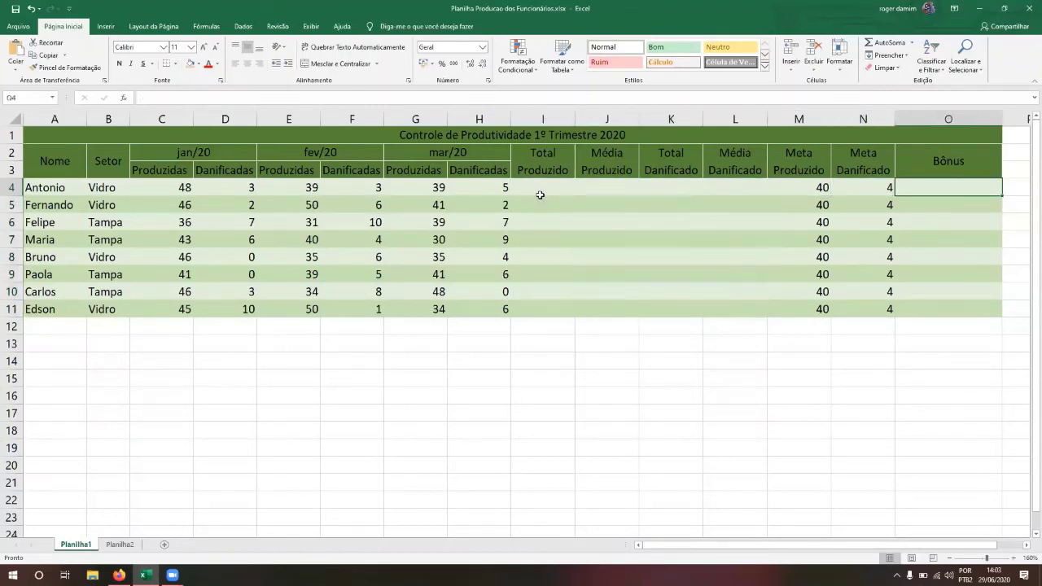
key(shift+Down)
key(shift+Down)
key(shift+Down)
key(shift+Down)
key(shift+Down)
key(shift+Down)
key(shift+Down)
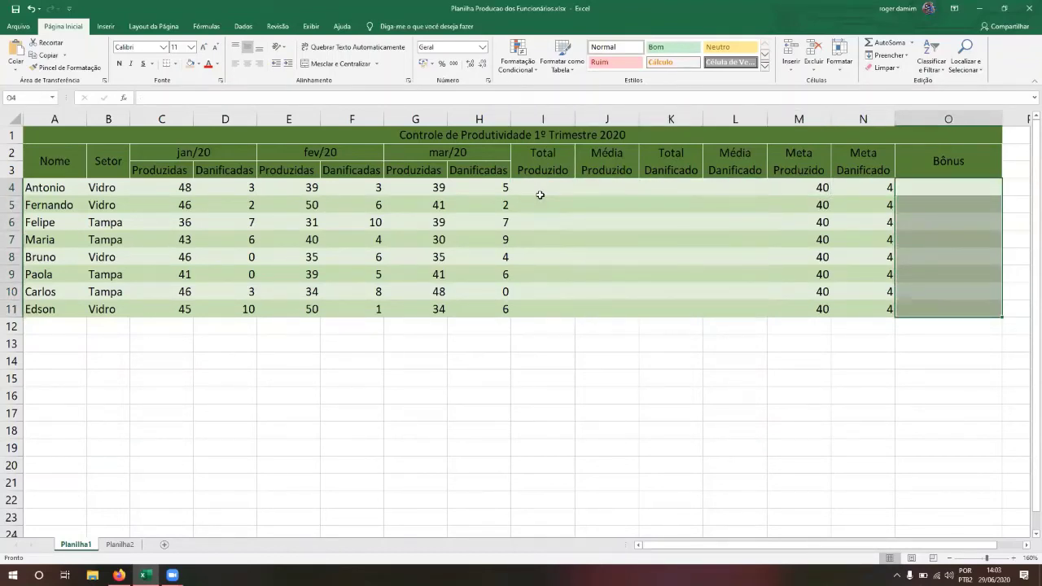
key(Up)
key(Down)
key(shift+Down)
key(shift+Down)
key(shift+Down)
key(shift+Down)
key(shift+Down)
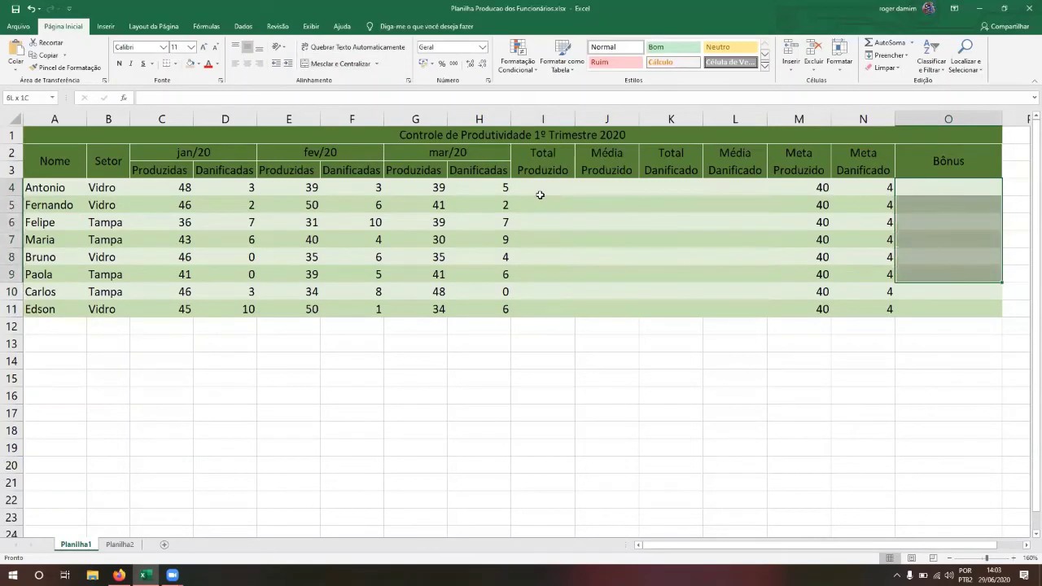
key(shift+Down)
key(shift+Down)
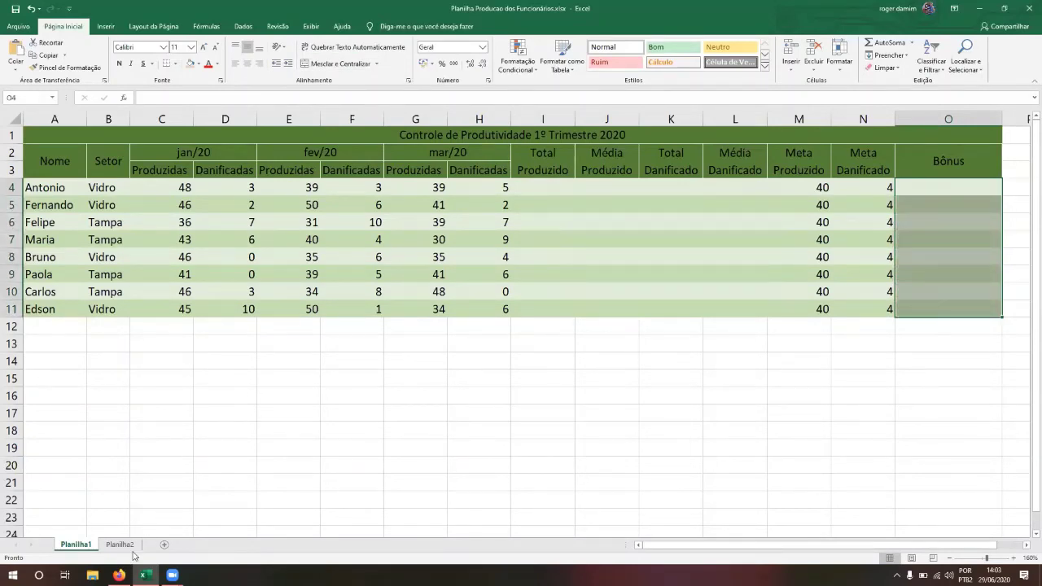
Check the exercise instructions in the browser form against the empty cells I4:L11 of the productivity table in Excel
click(120, 575)
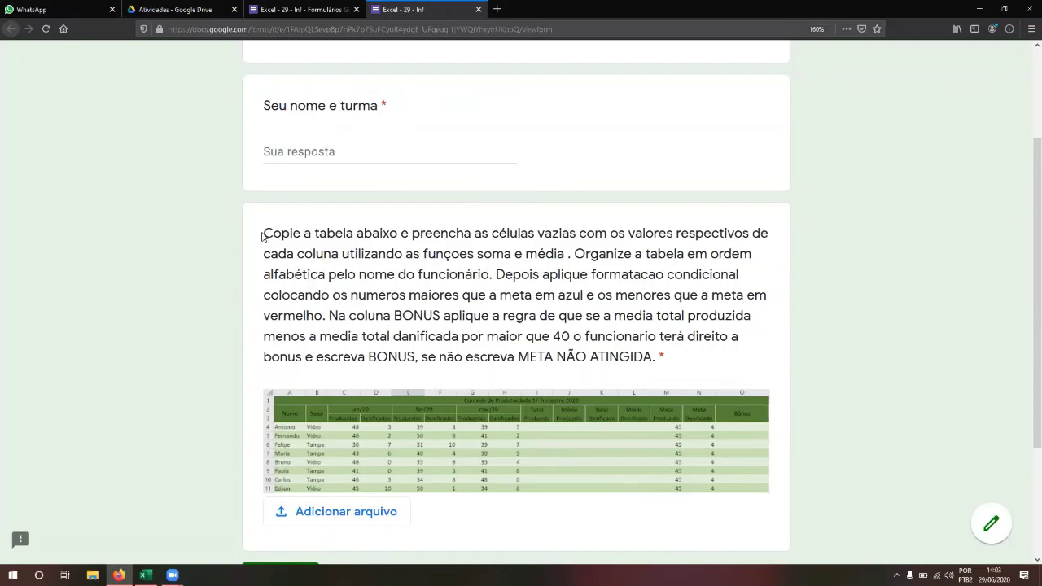
key(alt+Tab)
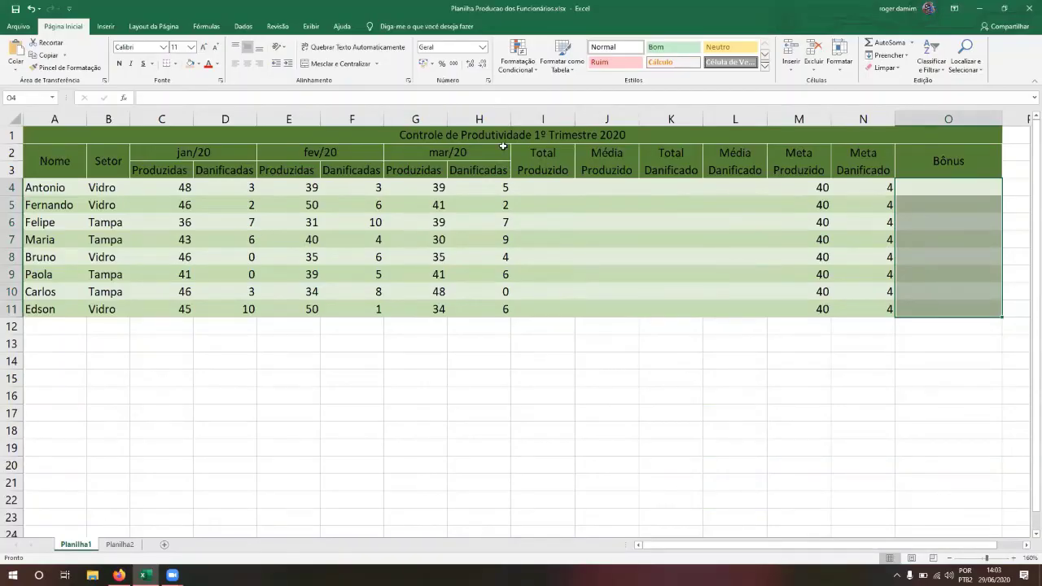
click(553, 192)
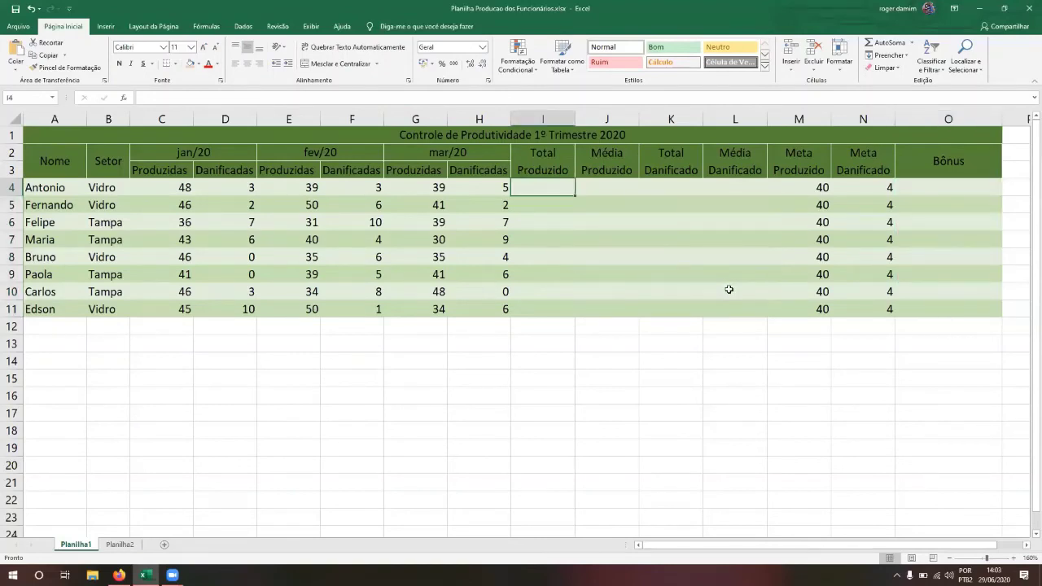
drag(554, 179, 713, 300)
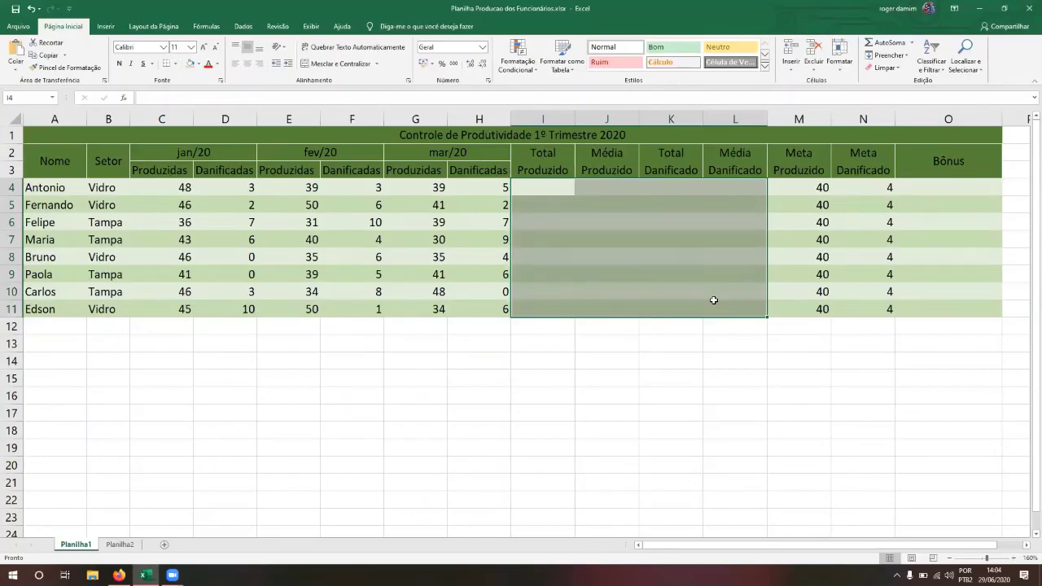
Switch to the form editor in Firefox and insert "produzida" after "maiores que a meta" in the file-upload question text
key(alt+Tab)
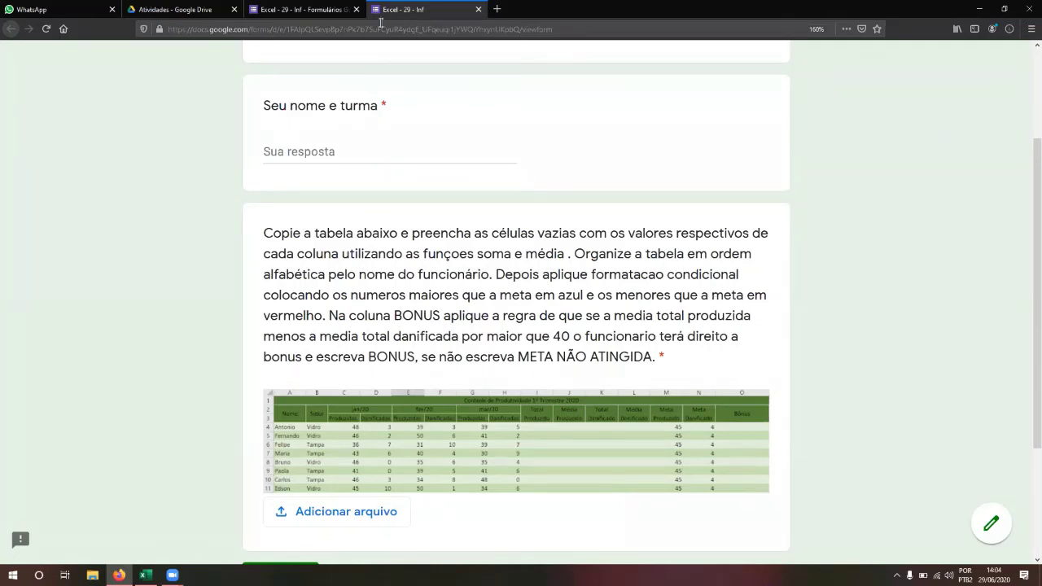
click(301, 9)
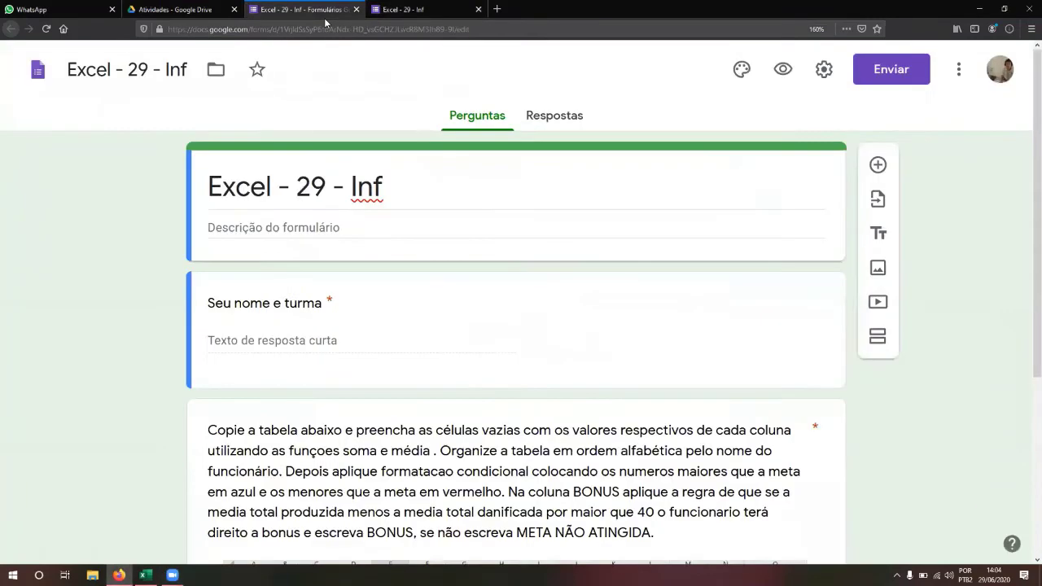
scroll(1027, 189, down, 4)
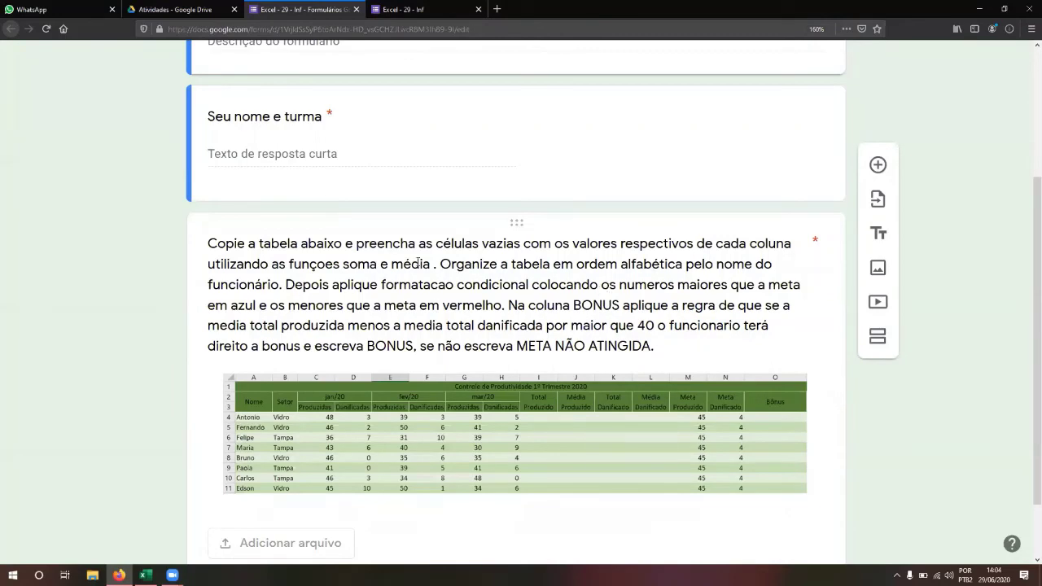
click(796, 284)
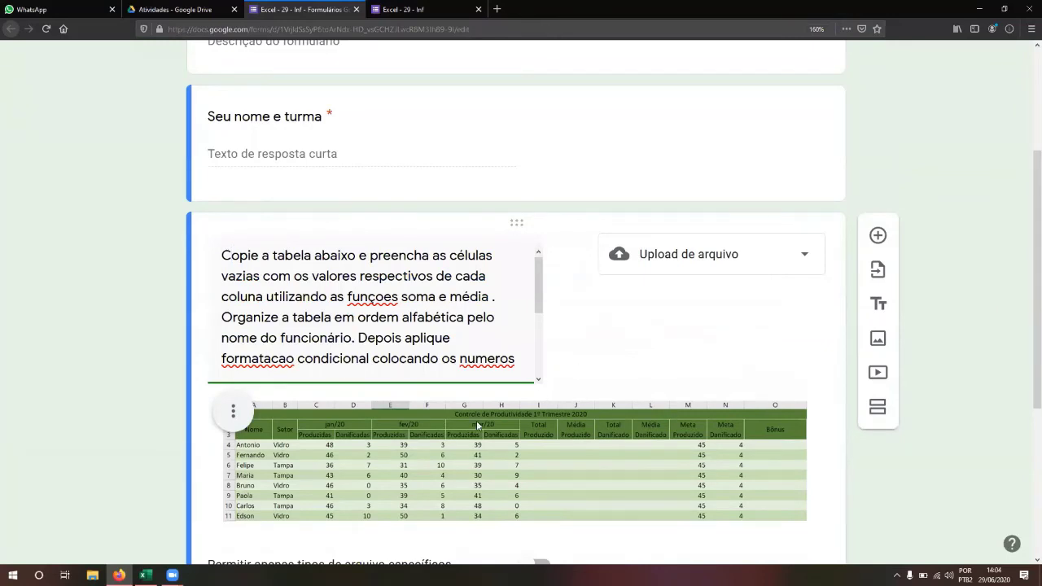
drag(540, 283, 541, 320)
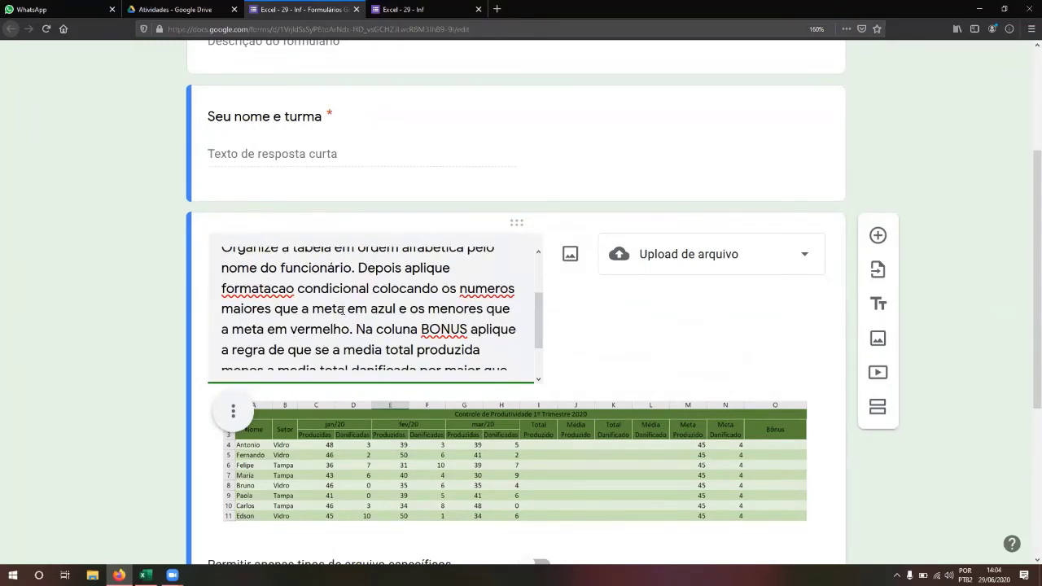
click(349, 308)
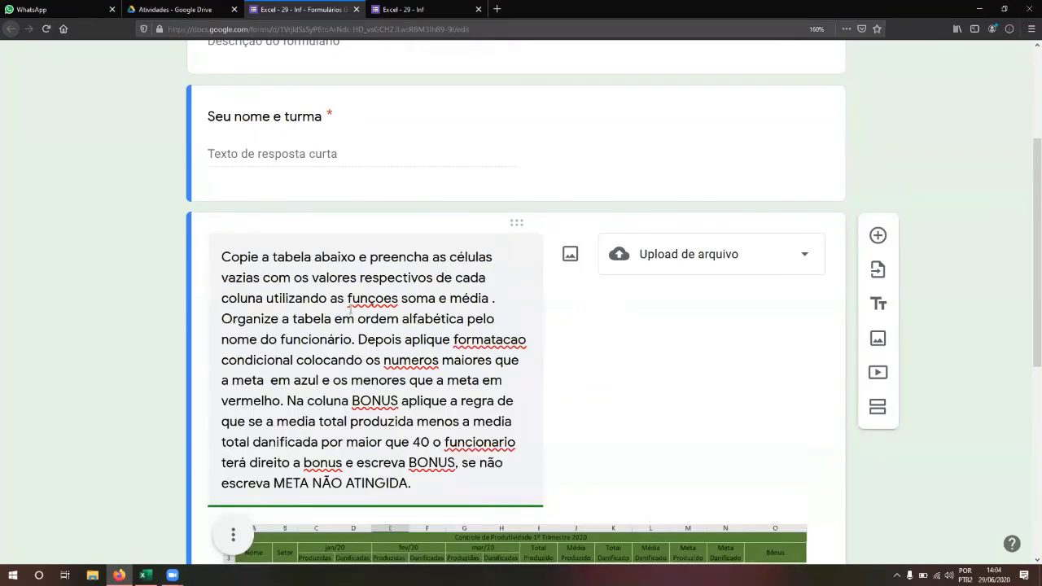
text(produzida )
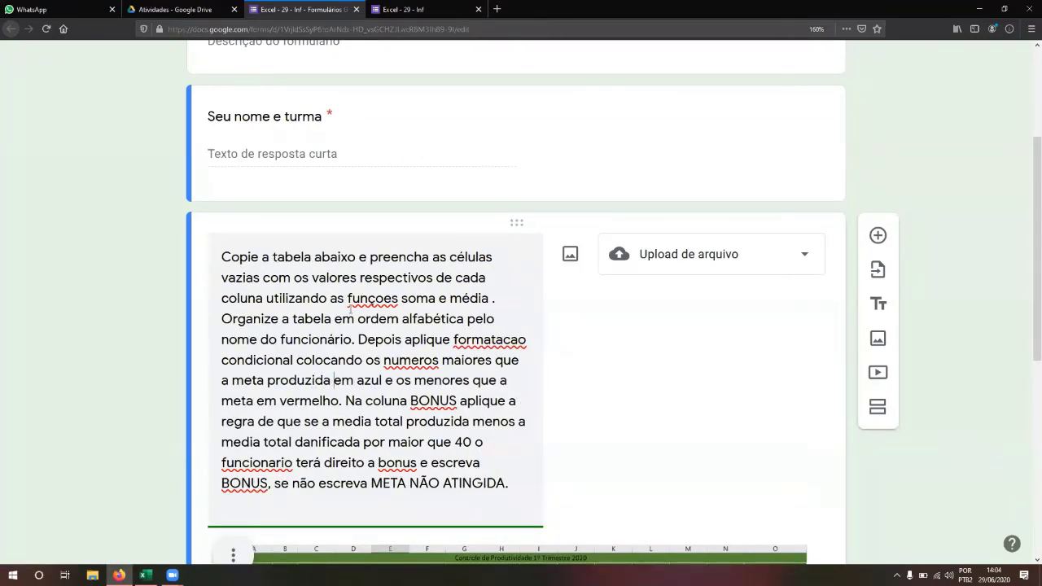
Extend the question sentence after "vermelho" with ", e ao contrário para a meta de", checking the wording against the Excel table
text(, e ao co)
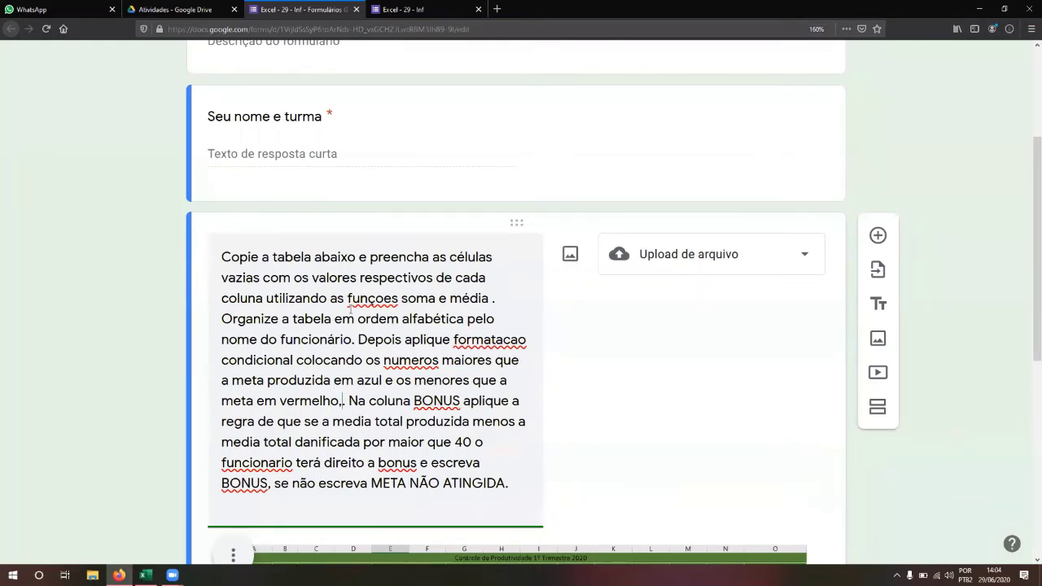
text(ntr)
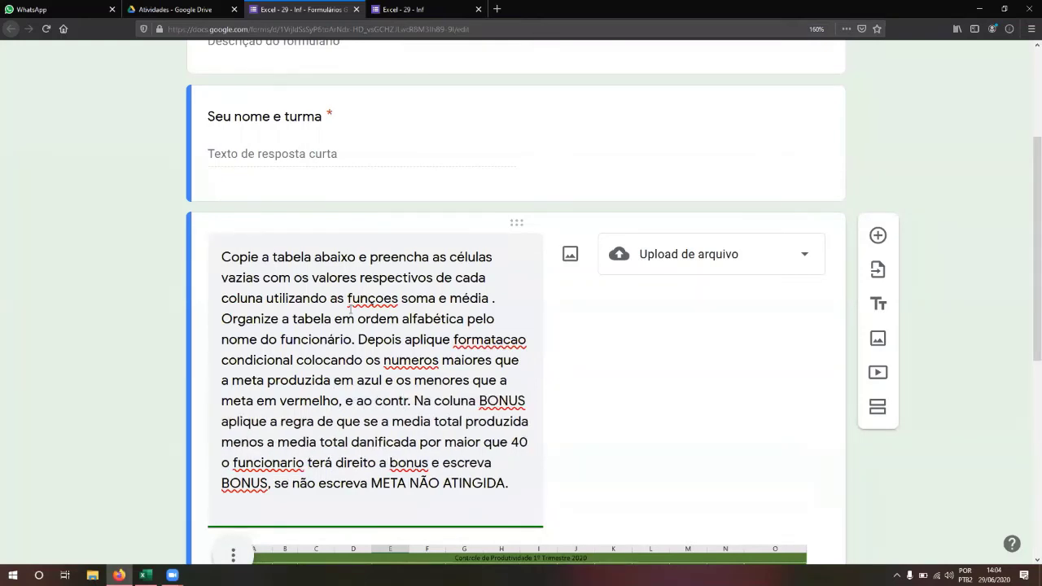
text(ário para)
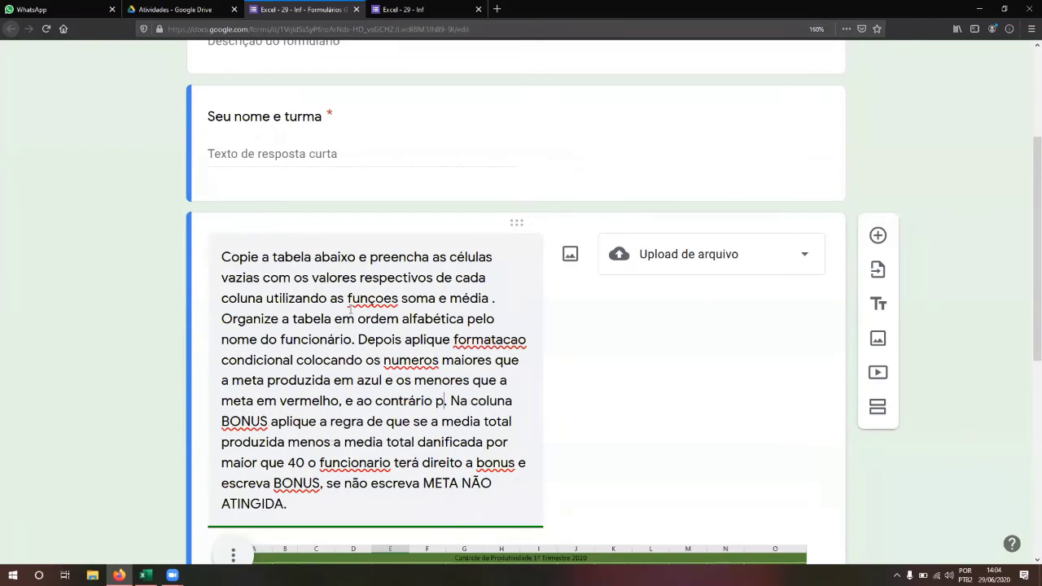
text( a meta)
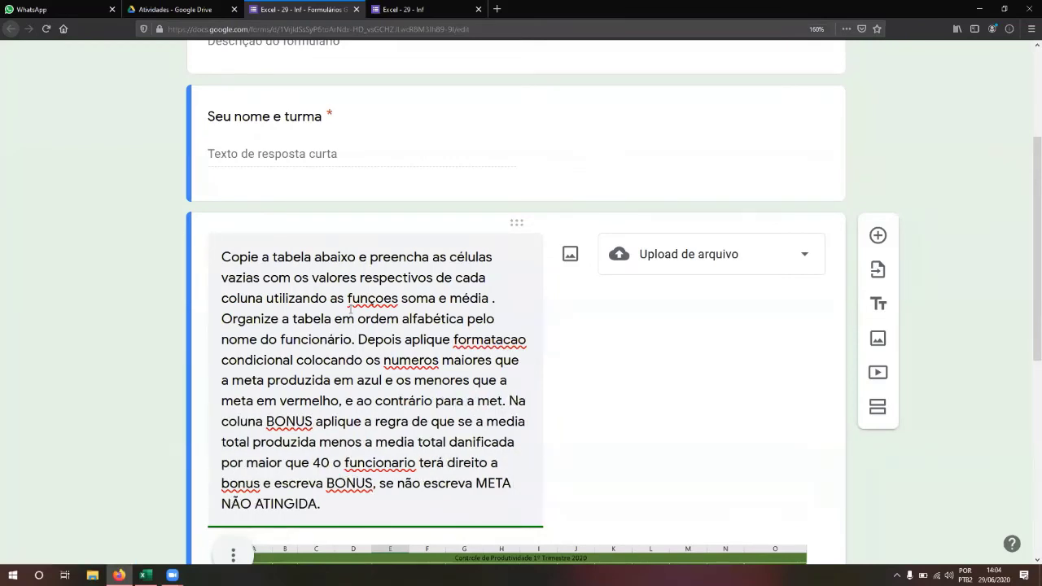
text( de)
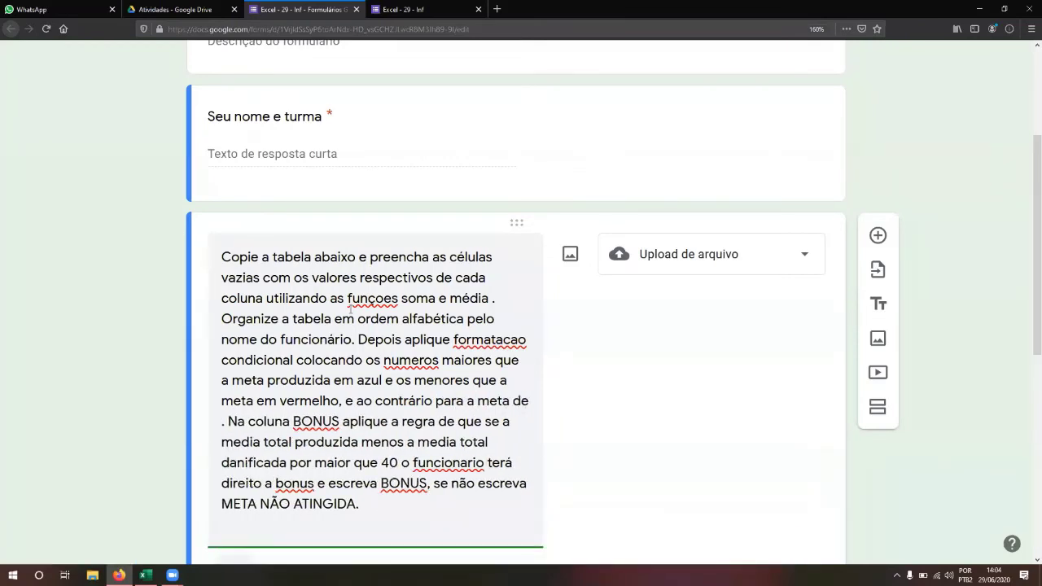
key(alt+Tab)
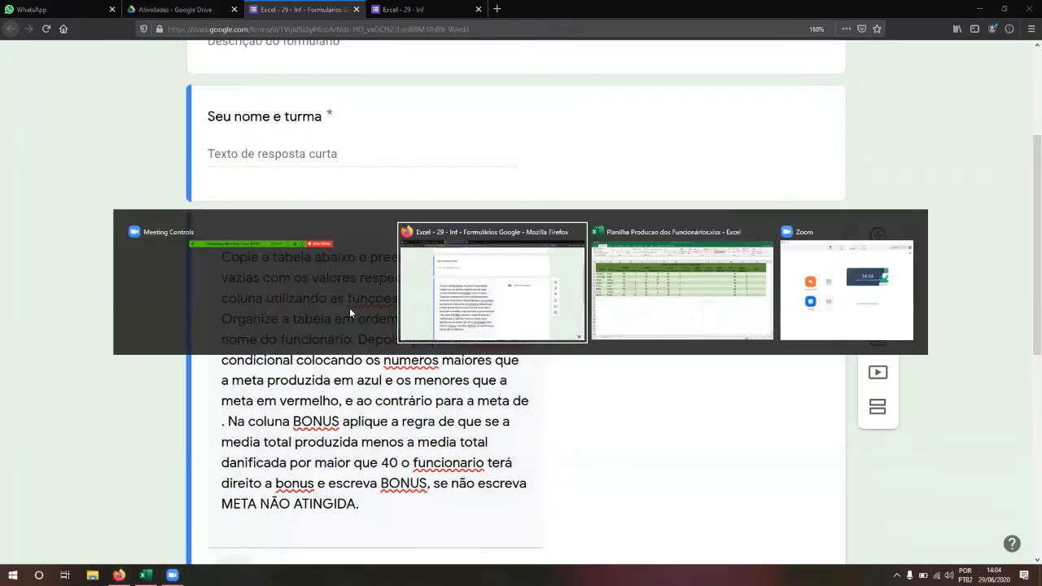
key(alt+Tab)
key(alt+Tab)
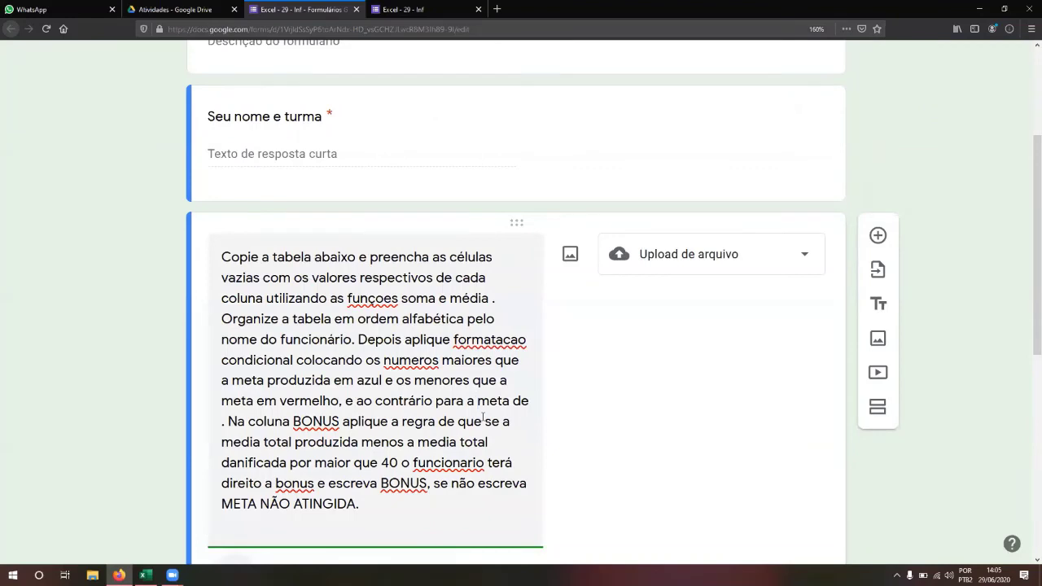
Complete the question's new clause with "danificados, em azul os menores, e em vermelho os maiores" before the BONUS instruction
text(danificados)
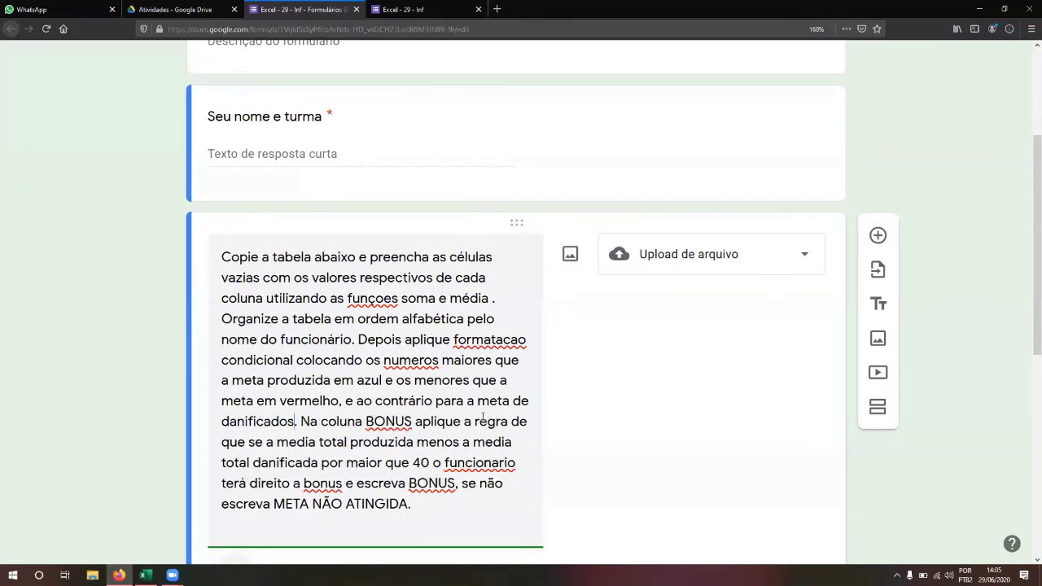
text(, em azul)
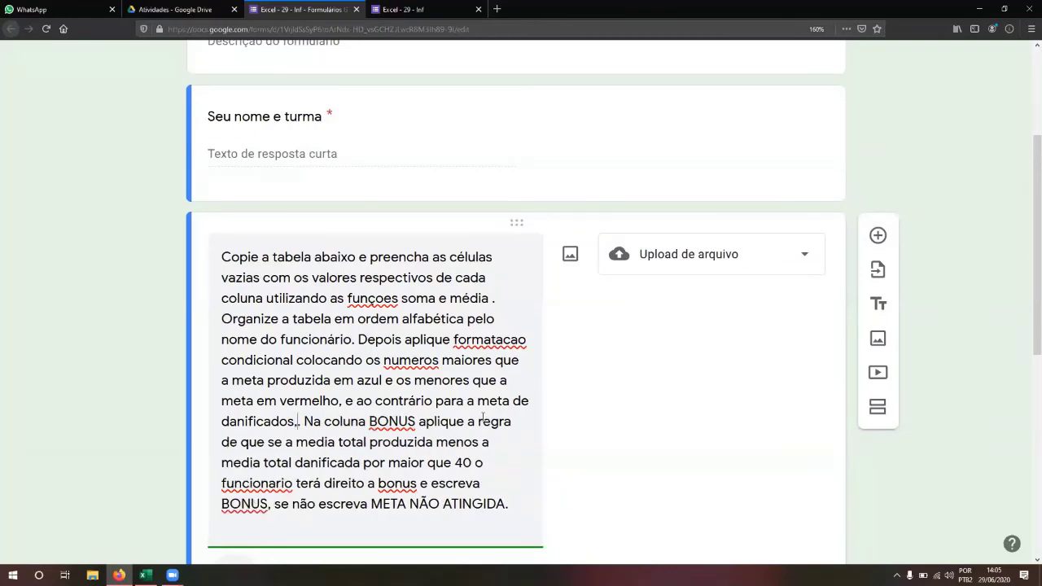
text( os men)
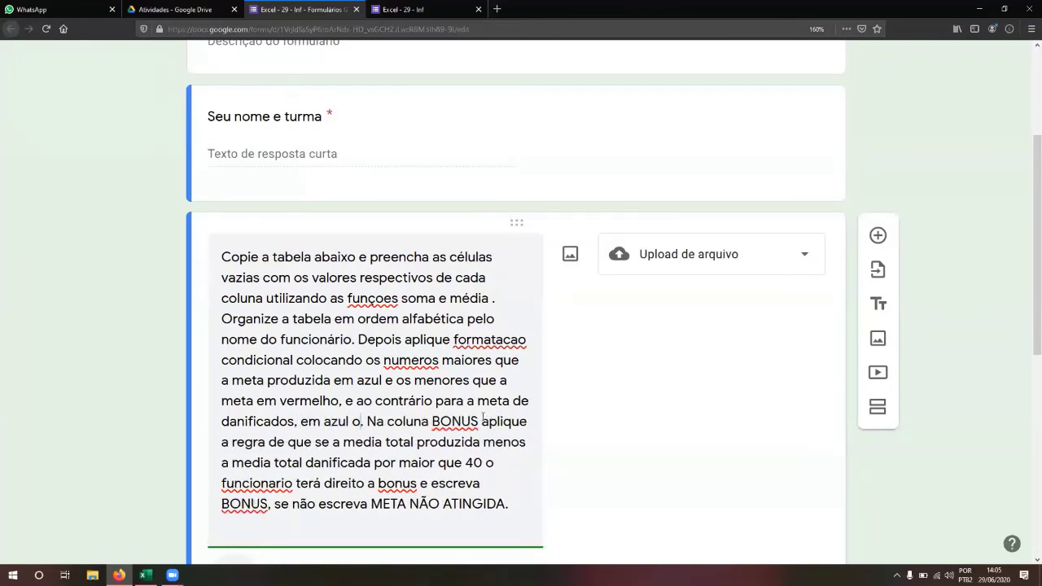
text(ores, e )
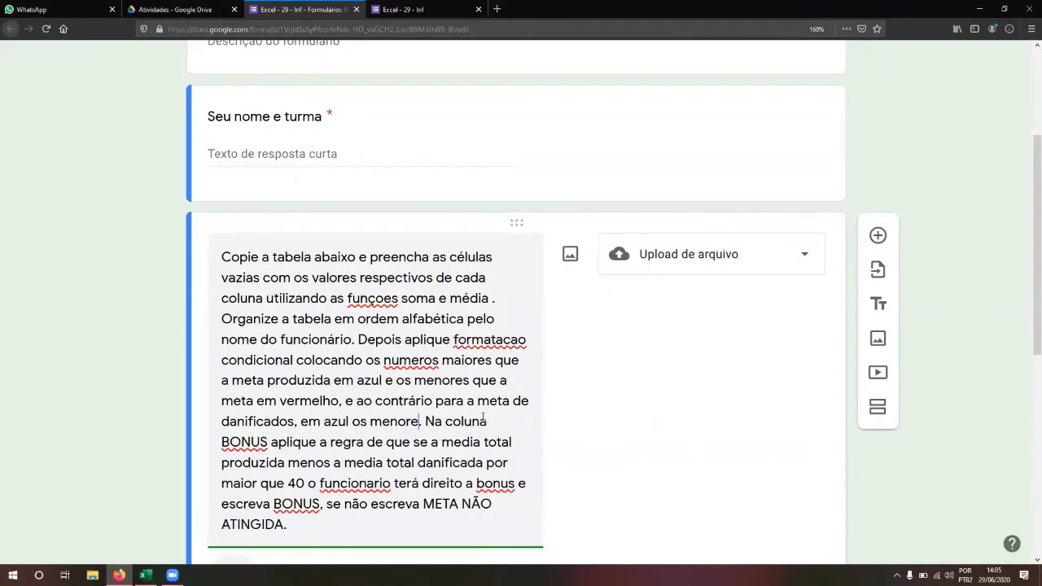
text(em vermel)
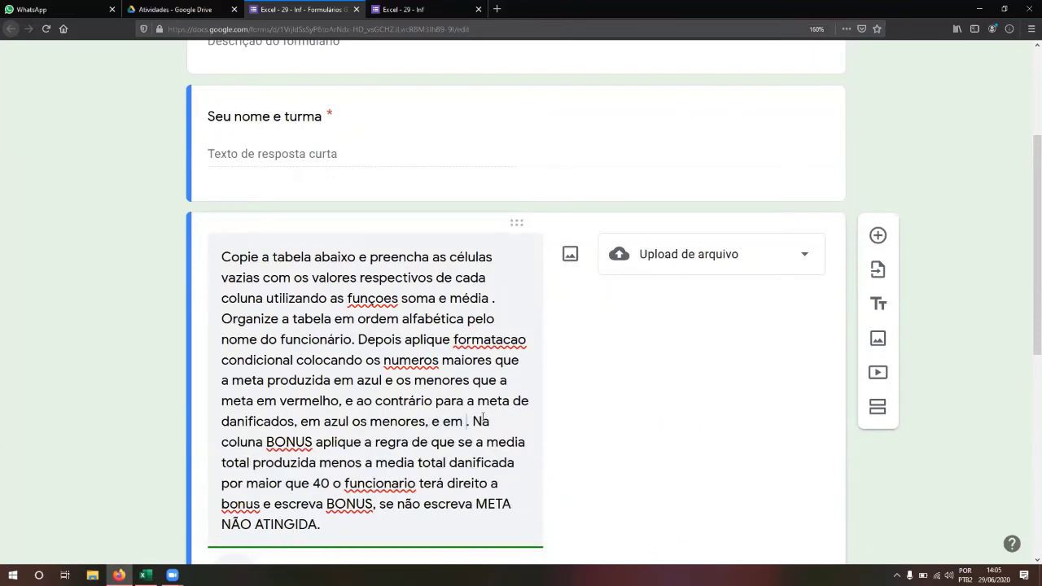
text(ho os mai)
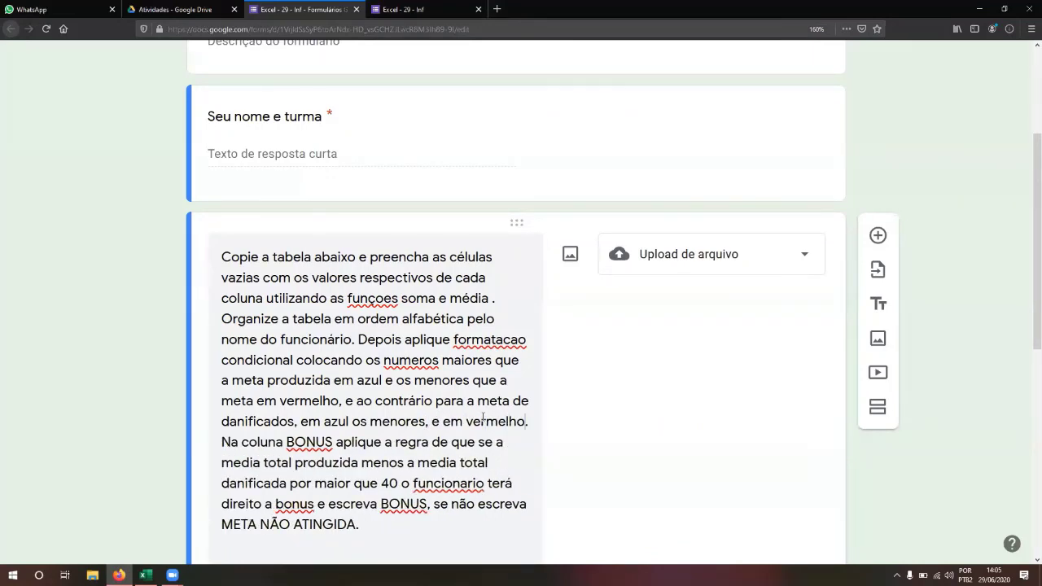
text(ores. Na coluna BONUS aplique a regra de)
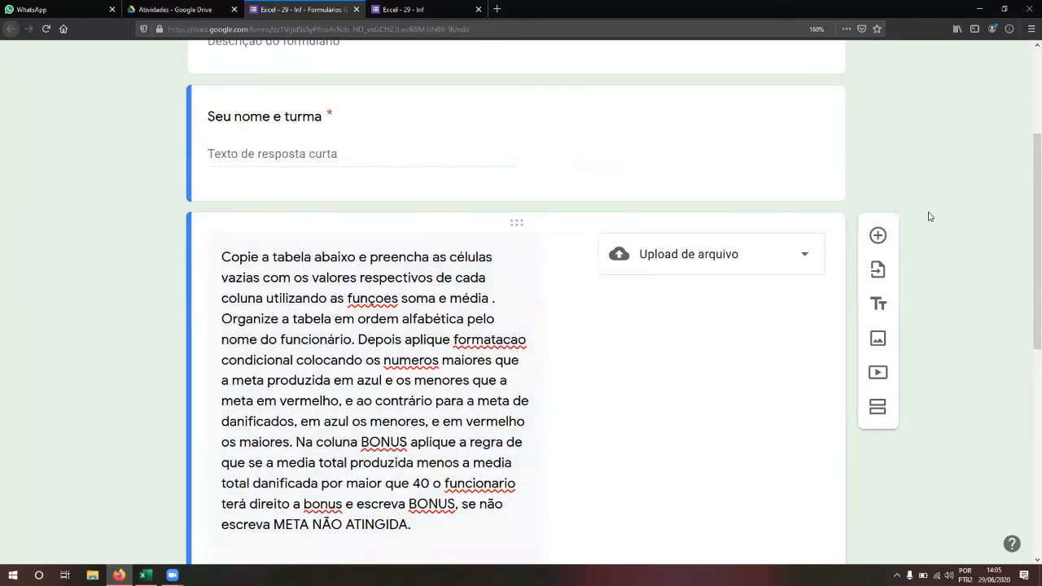
Leave question editing and reload the respondent view of the form to load the revised instructions
click(727, 144)
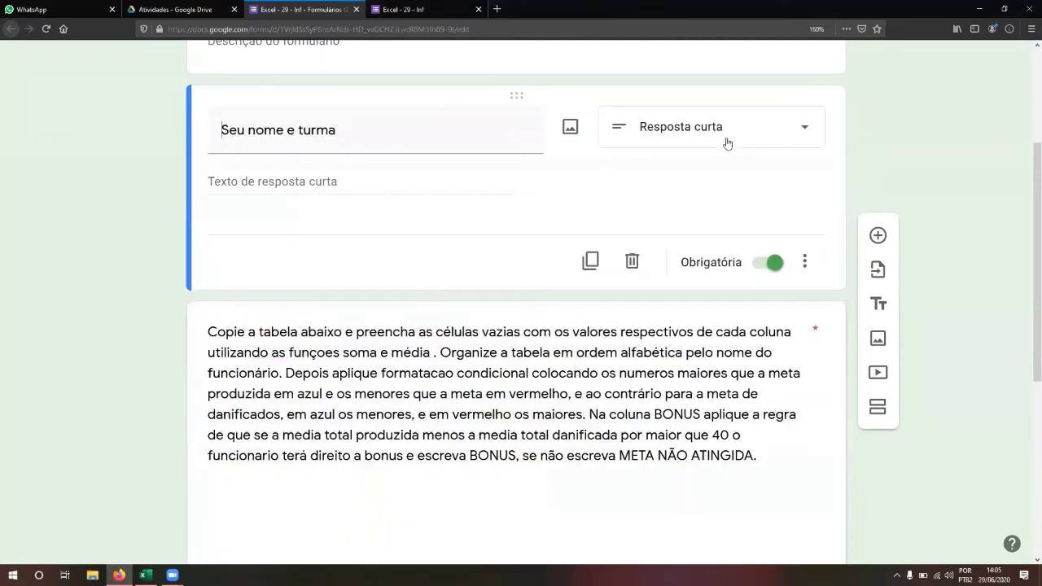
click(434, 15)
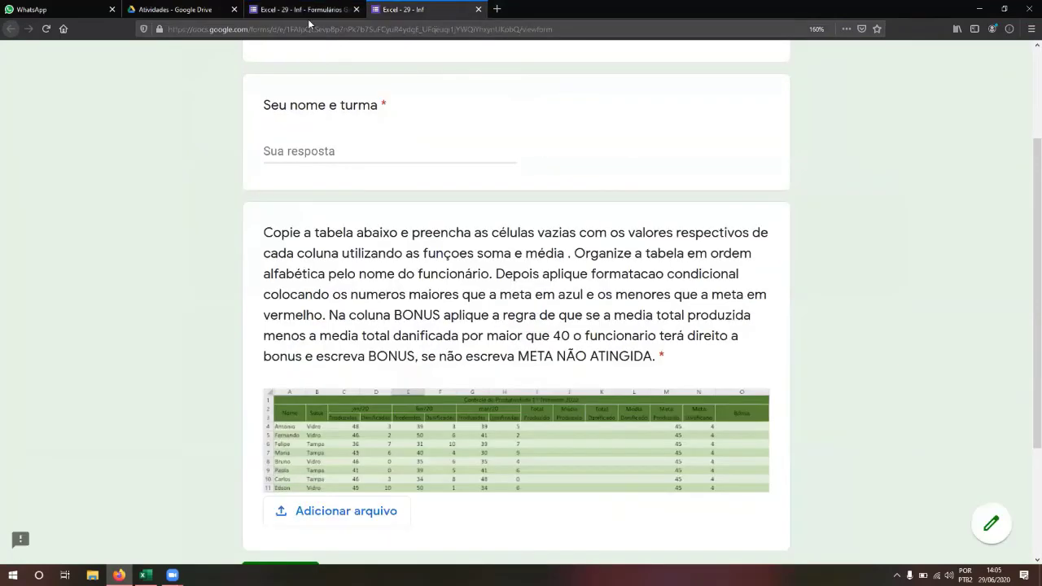
click(47, 29)
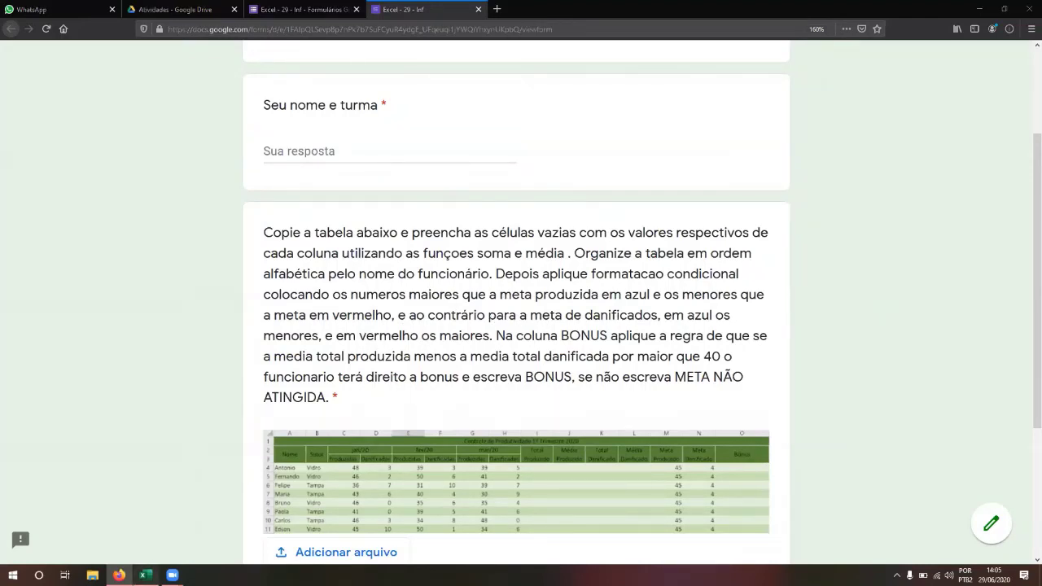
Switch to the productivity table in Excel and examine the Meta Produzido targets in M4:M11
click(145, 575)
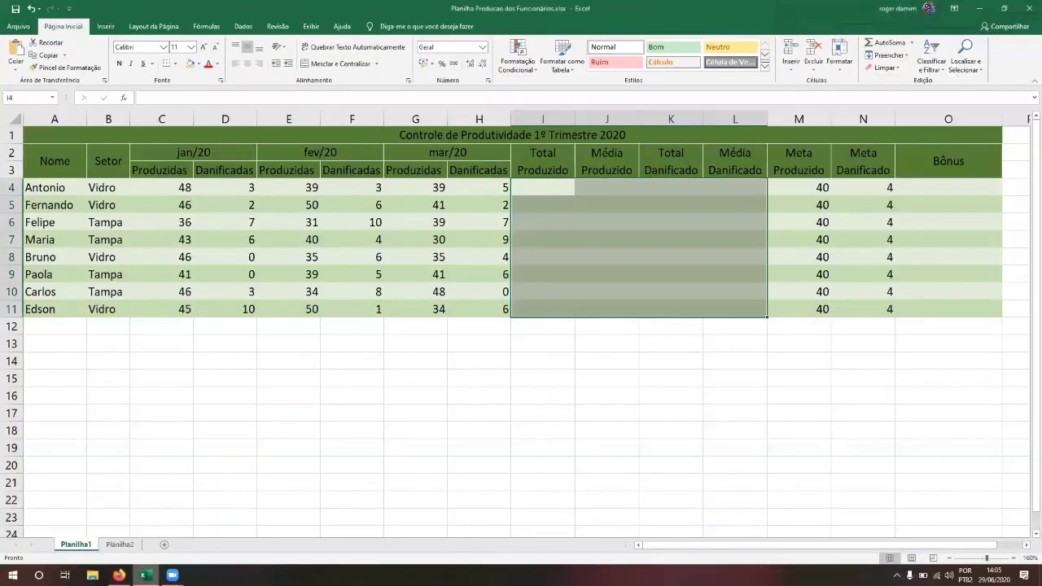
click(799, 186)
key(shift+Down)
key(shift+Down)
key(shift+Down)
key(shift+Down)
key(shift+Down)
key(shift+Down)
key(shift+Down)
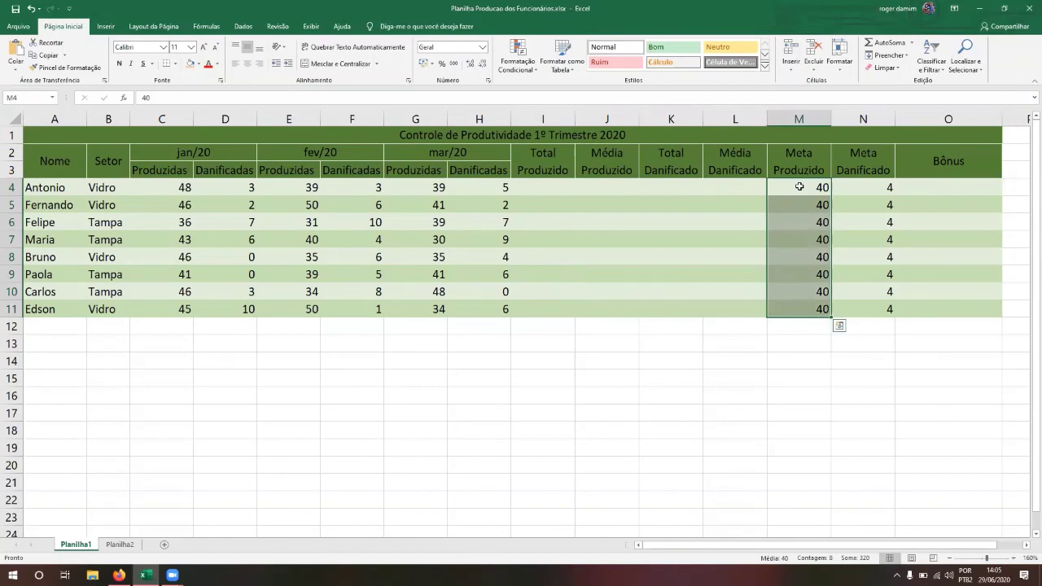
Review the January Produzidas values in C4:C11 against the production target for each employee
key(Left)
key(Left)
key(Left)
key(Left)
key(Left)
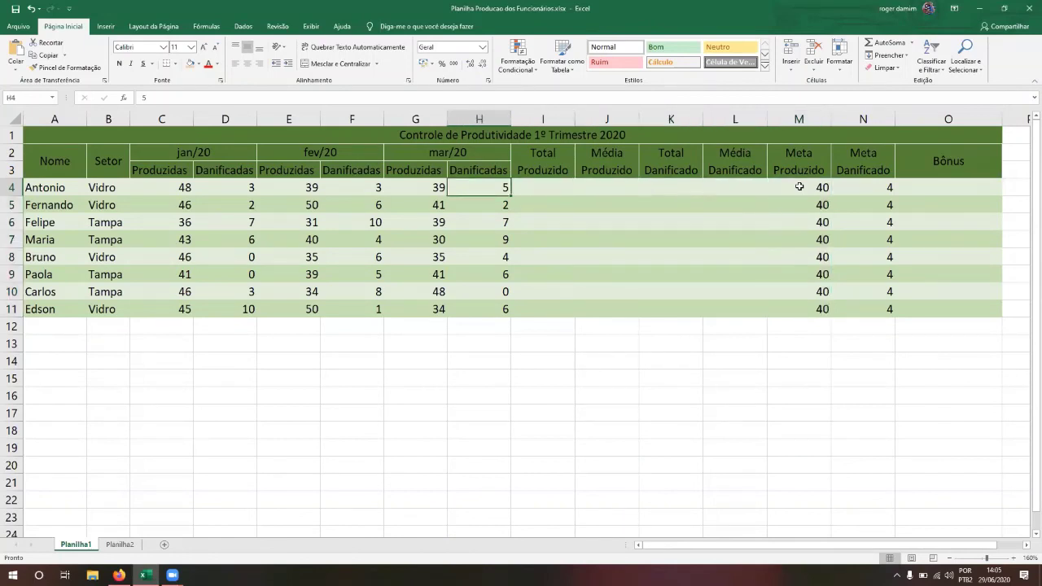
key(Left)
key(Left)
key(Left)
key(Left)
key(Left)
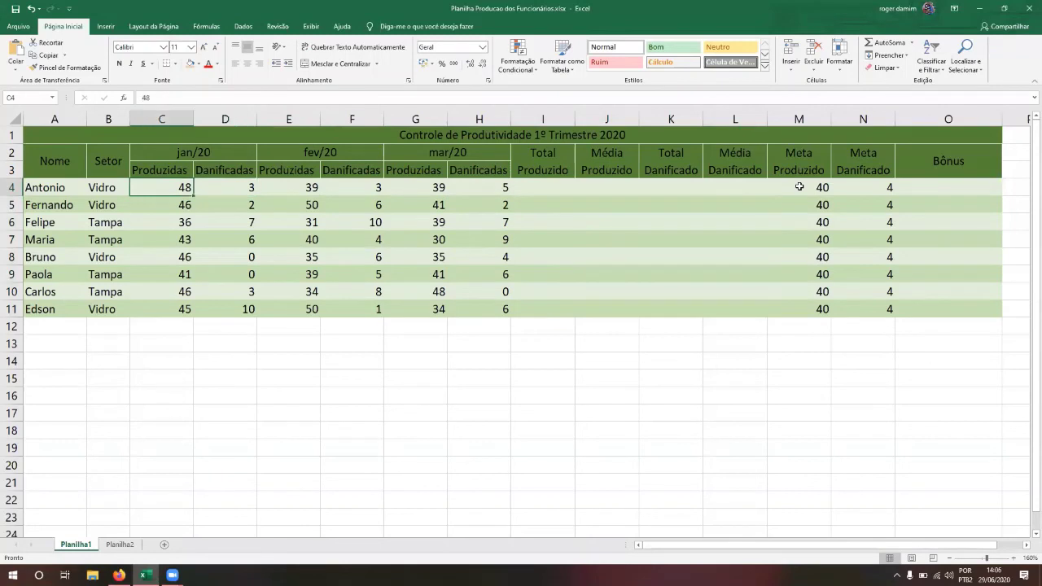
key(shift+Down)
key(shift+Down)
key(shift+Down)
key(shift+Down)
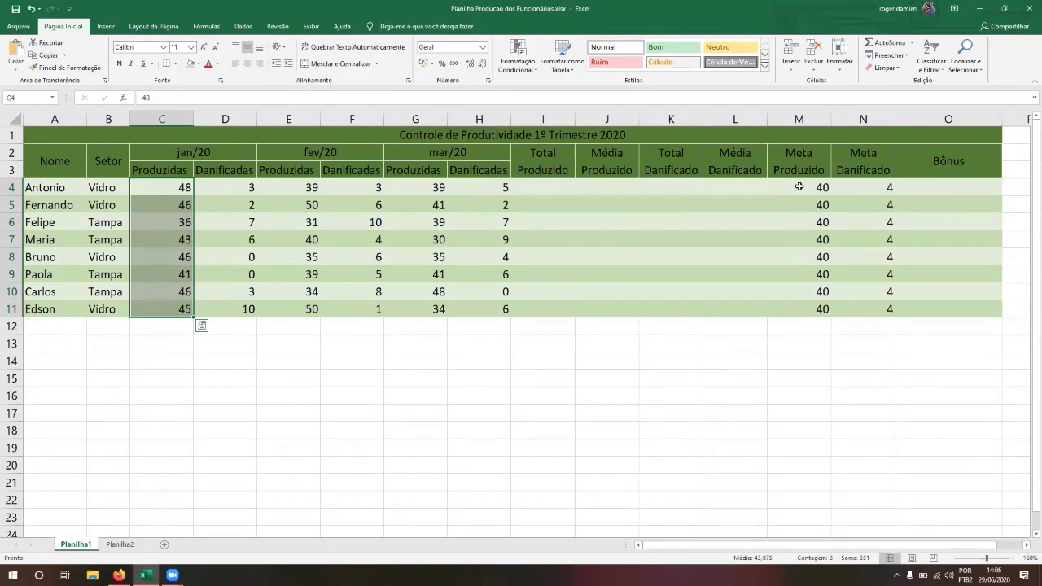
key(Right)
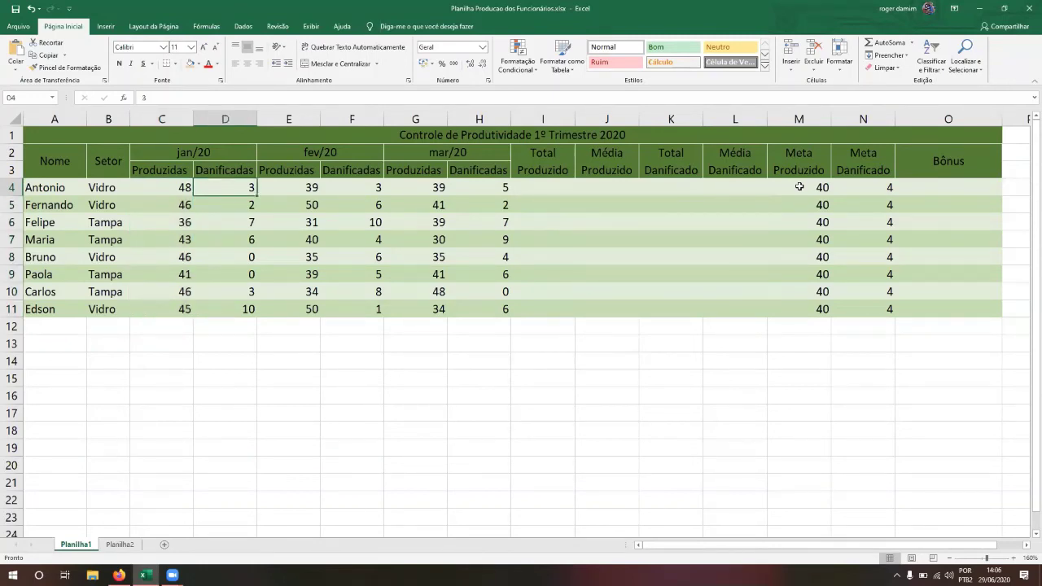
key(Left)
key(shift+Down)
key(shift+Down)
key(shift+Down)
key(shift+Down)
key(shift+Down)
key(shift+Down)
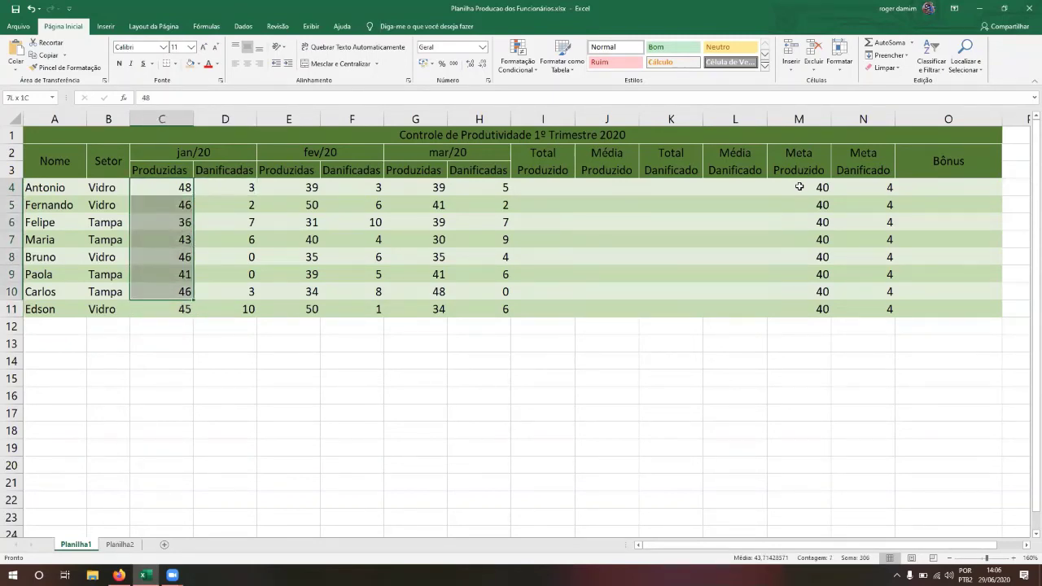
key(shift+Down)
Review the January Danificadas values in D4:D11 for all employees
key(Right)
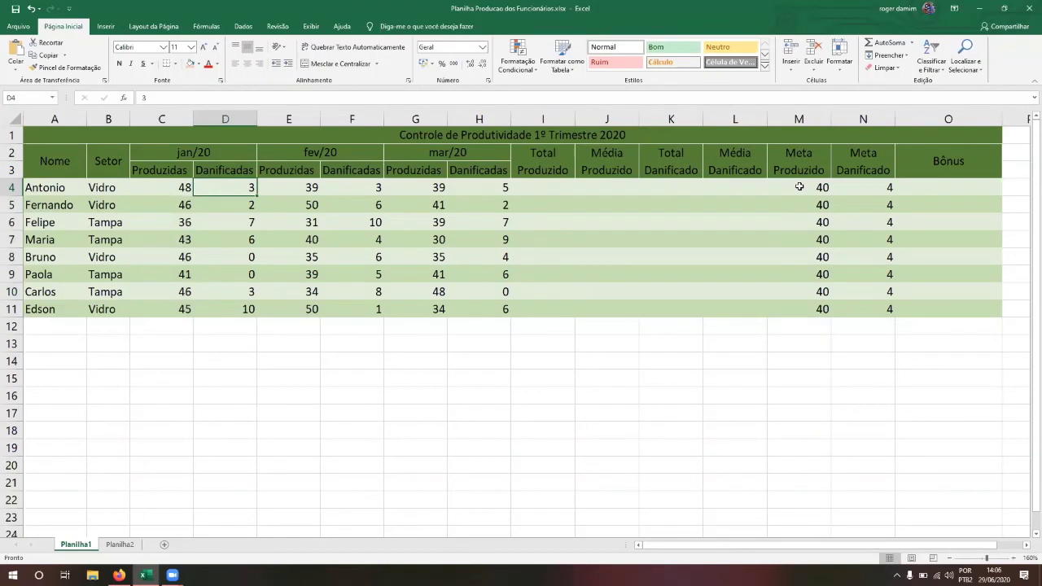
key(shift+Down)
key(shift+Down)
key(shift+Down)
key(shift+Down)
key(shift+Down)
key(shift+Down)
key(shift+Down)
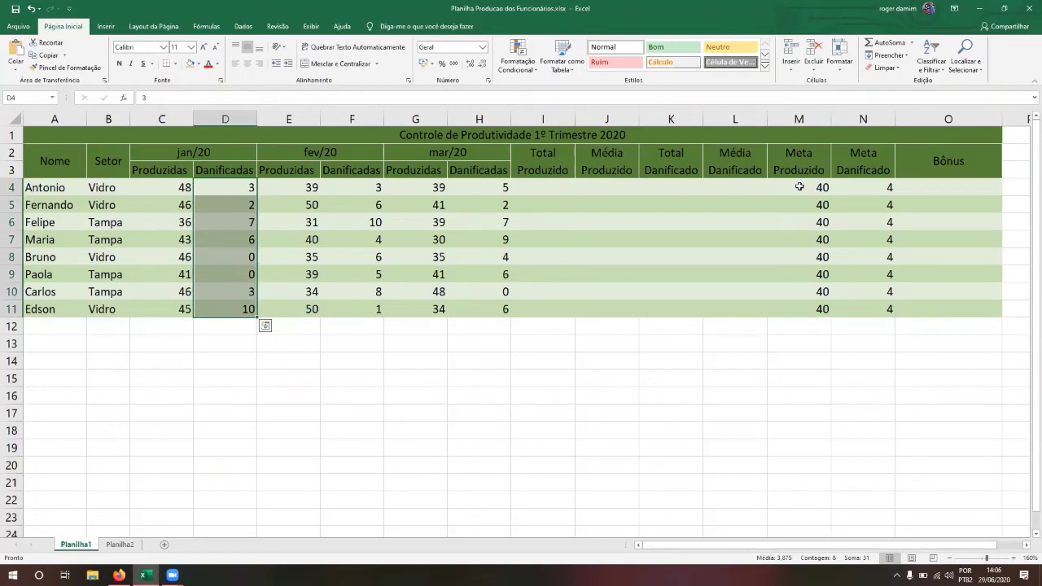
Review the February Produzidas values in E4:E11 for all employees
key(Right)
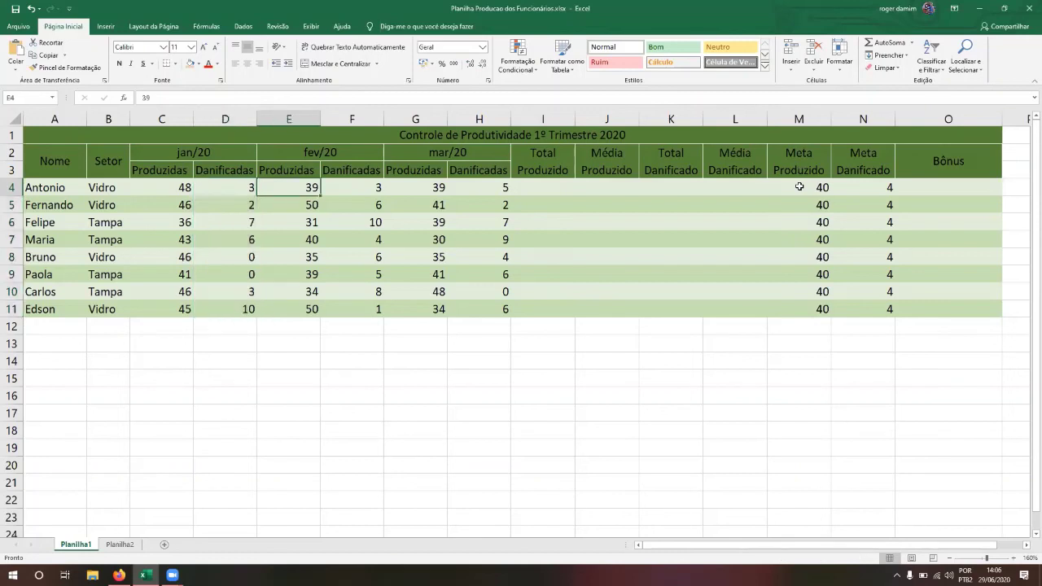
key(shift+Down)
key(shift+Down)
key(shift+Down)
key(shift+Down)
key(shift+Down)
key(shift+Down)
key(shift+Down)
Review the February Danificadas values in column F, starting from F4
key(Right)
key(shift+Down)
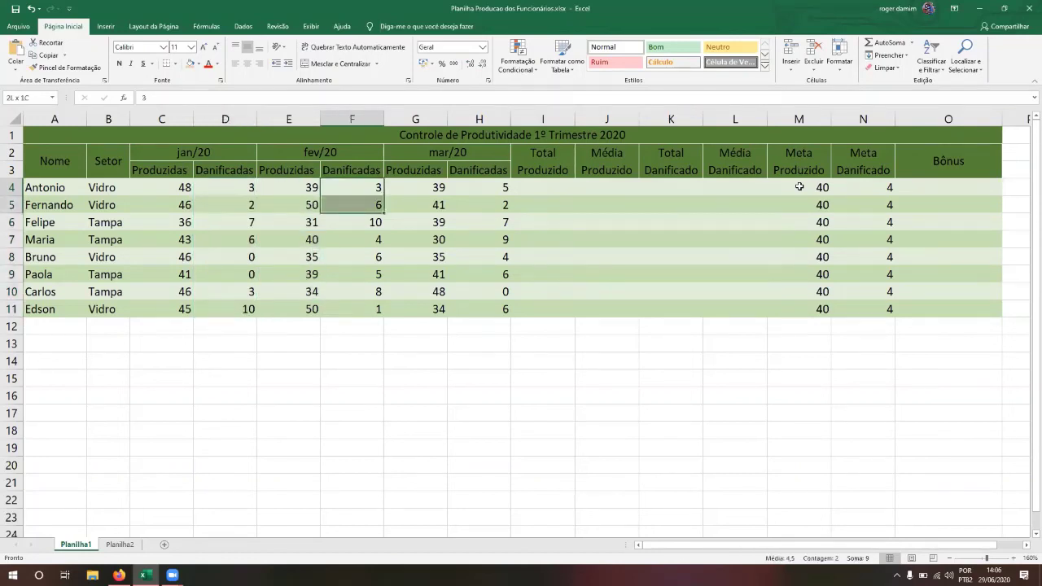
key(shift+Down)
key(shift+Down)
key(shift+Down)
key(shift+Down)
Review the March Produzidas and Danificadas values in G4:H11 together
key(Right)
key(shift+Down)
key(shift+Down)
key(shift+Down)
key(shift+Down)
key(shift+Right)
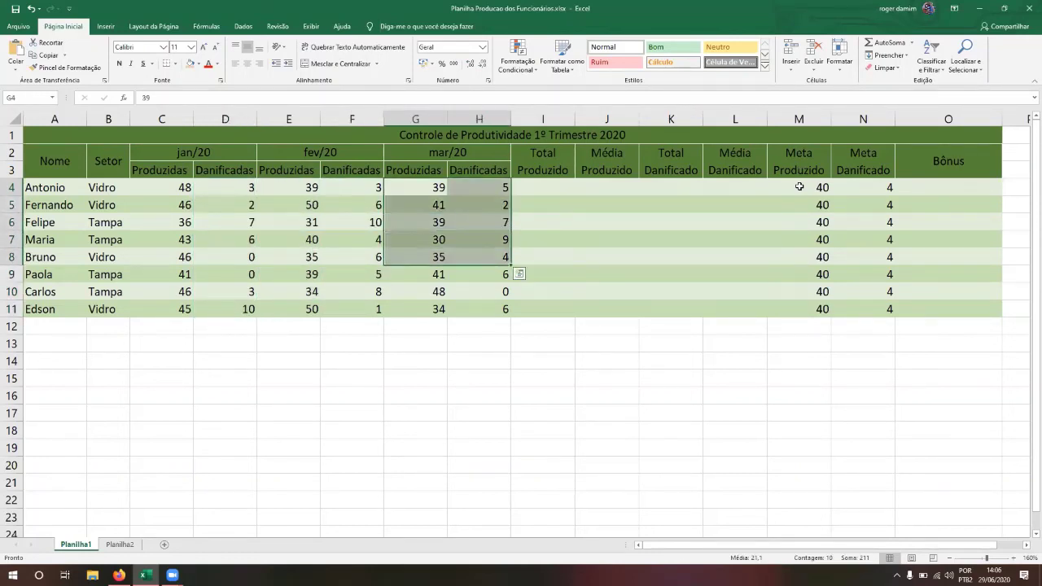
key(shift+Down)
key(shift+Down)
key(shift+Down)
Examine the Meta Danificado and Meta Produzido targets in row 4, ending on M4
key(Right)
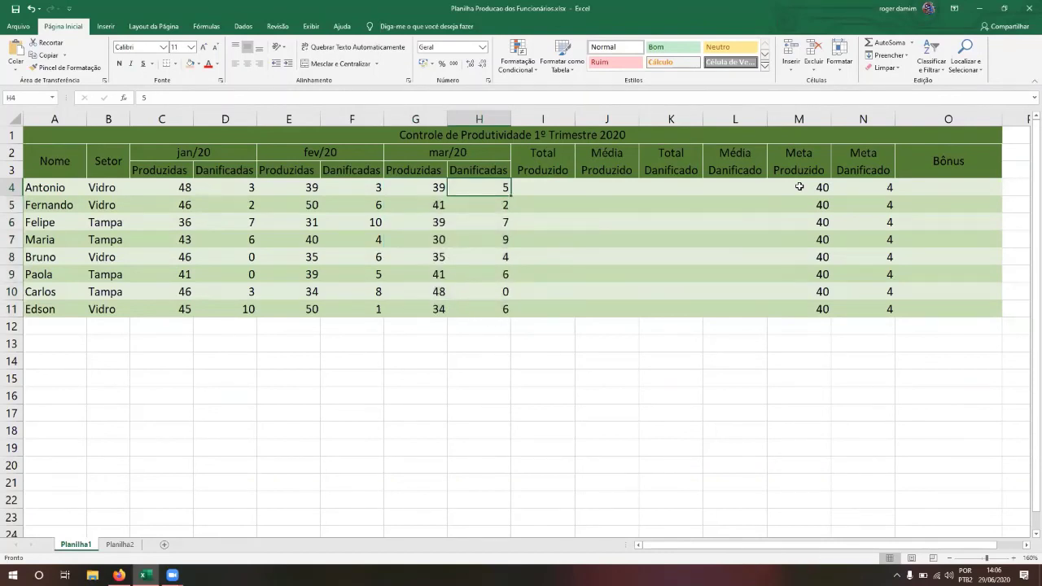
key(Right)
key(Right)
key(Right)
key(Right)
key(Right)
key(Right)
key(Left)
key(Left)
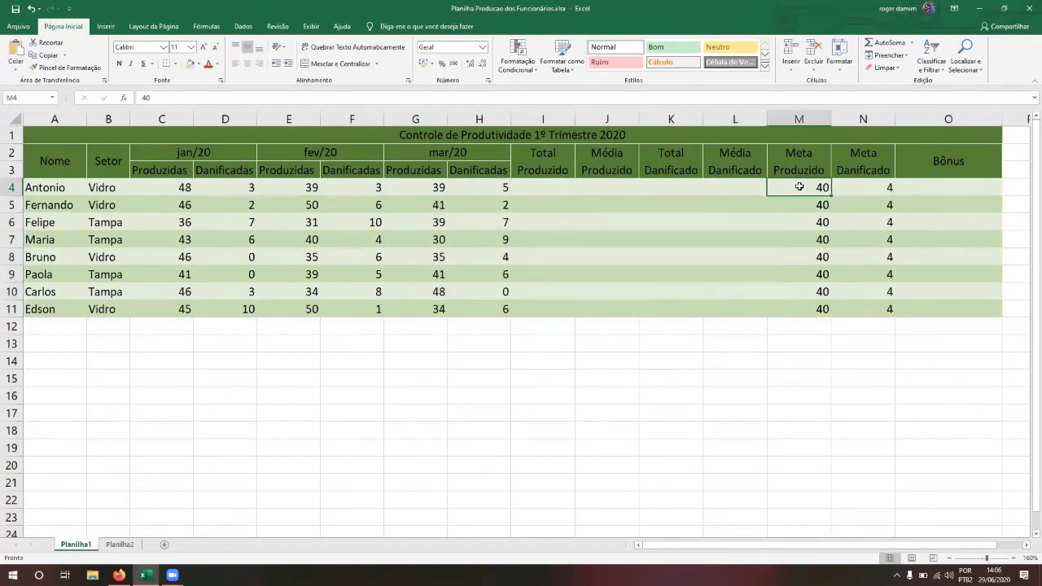
Switch to the form in Firefox to reread the BONUS rule, and return to the Bônus cell O4 in Excel
key(alt+Tab)
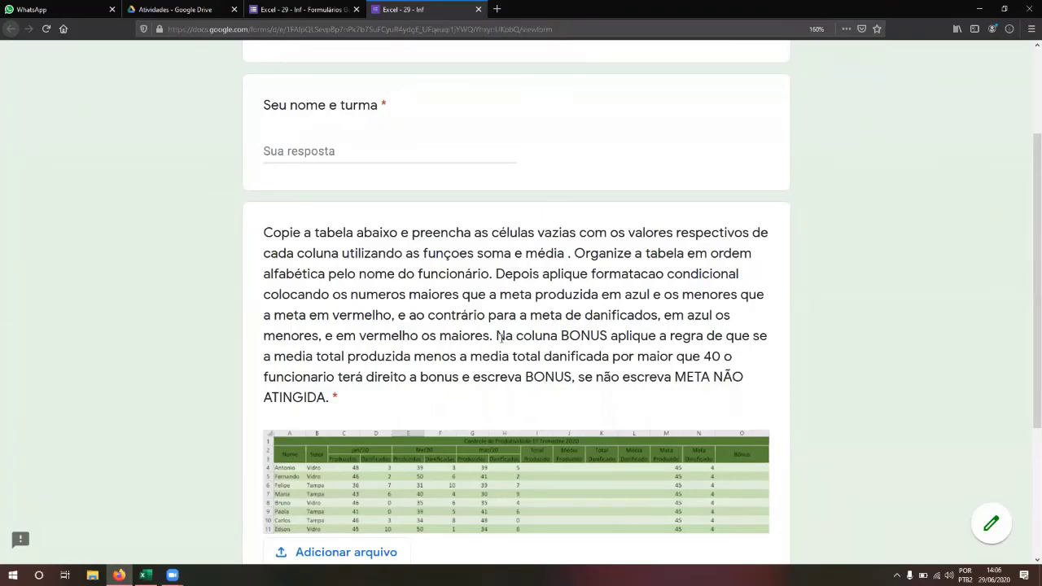
key(alt+Tab)
key(alt+Tab)
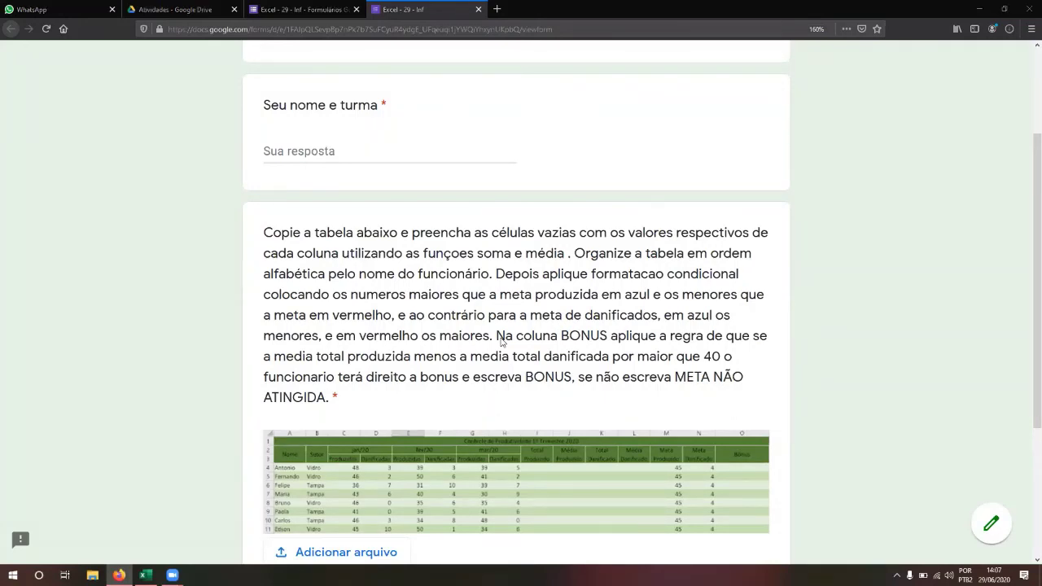
key(alt+Tab)
key(Right)
key(Right)
key(Right)
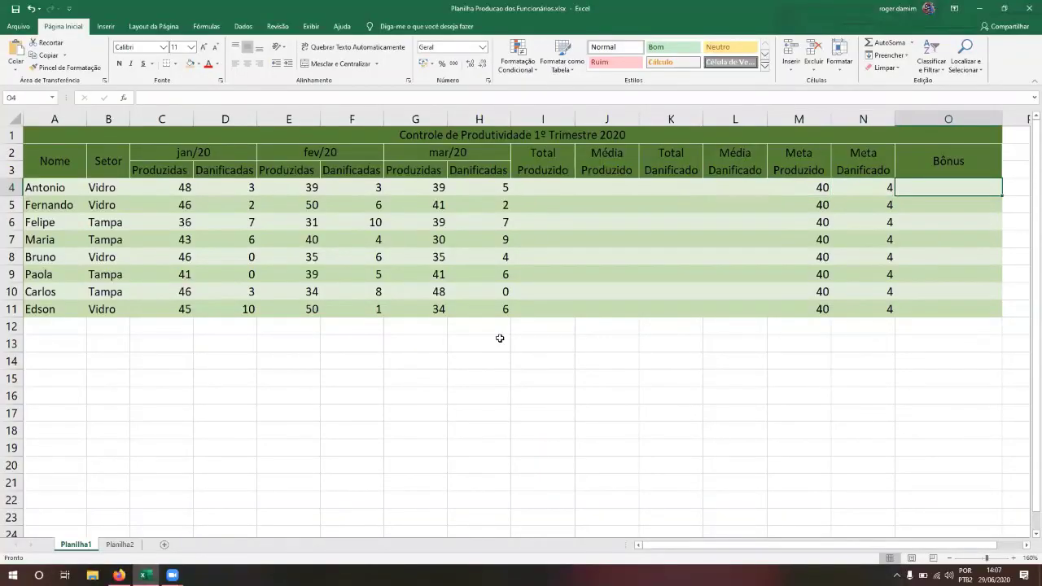
text(=se)
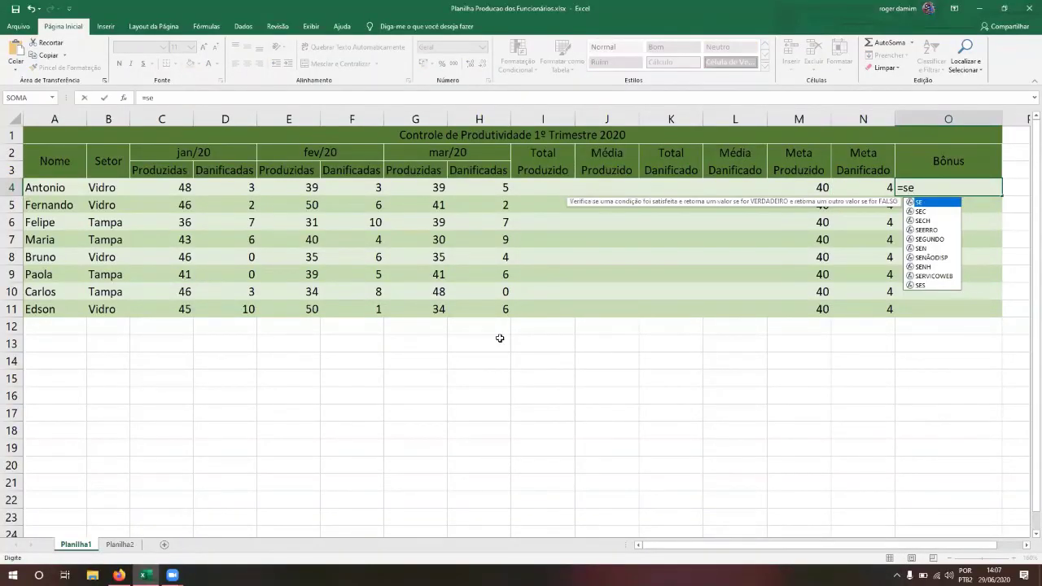
text(()
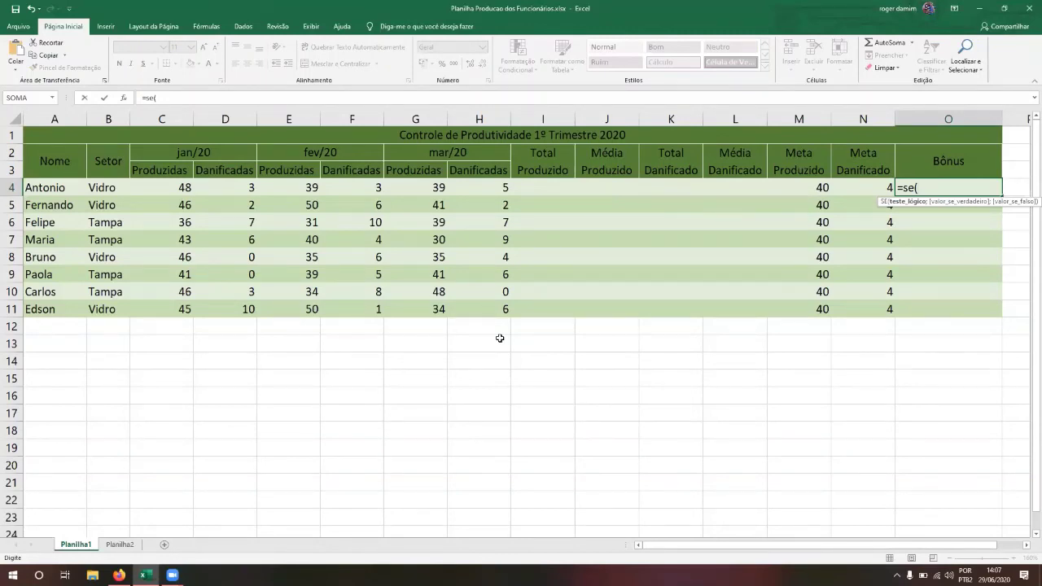
click(555, 185)
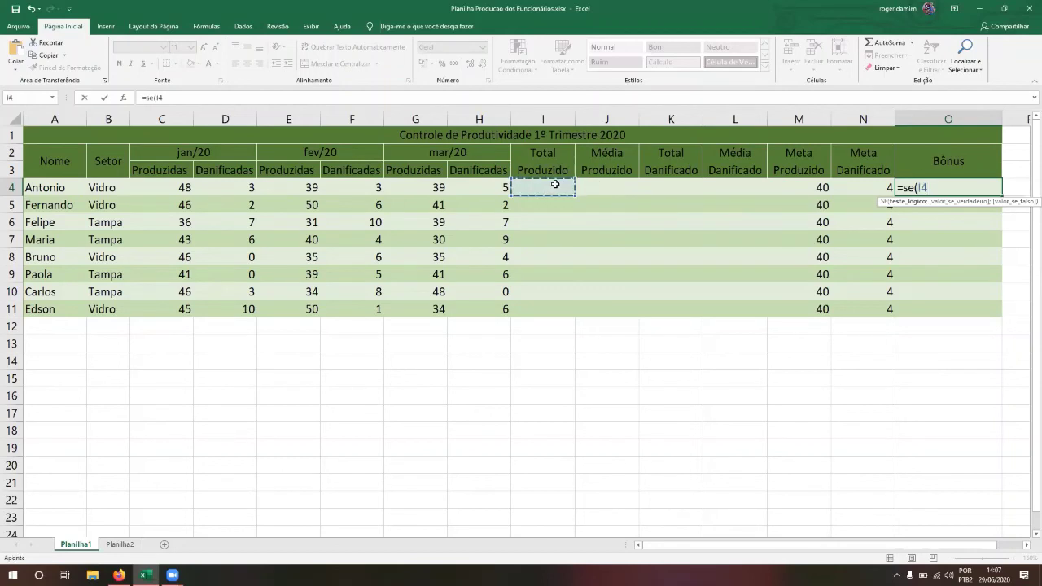
text(-)
click(665, 190)
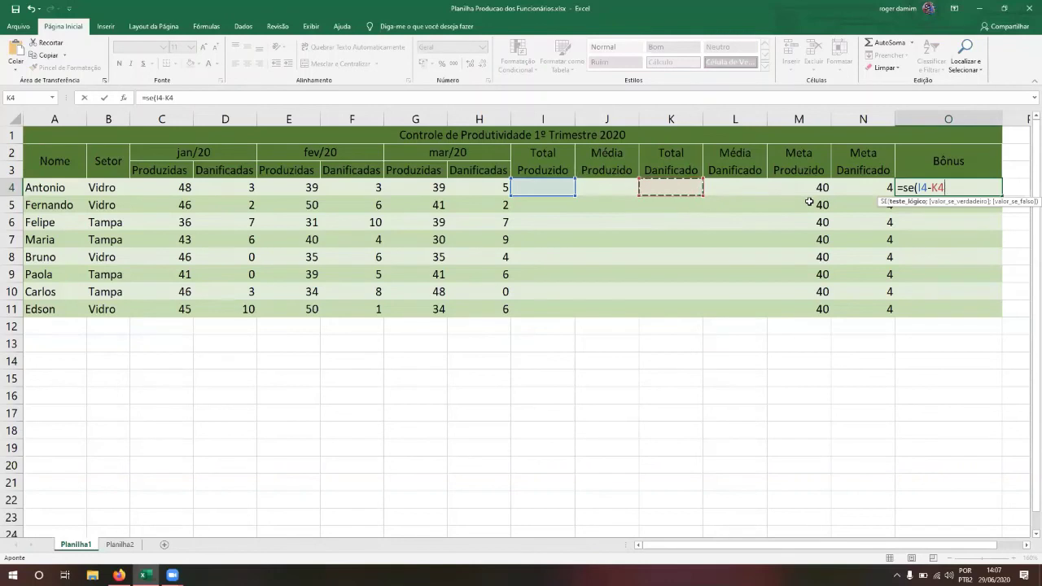
text(>40)
key(Escape)
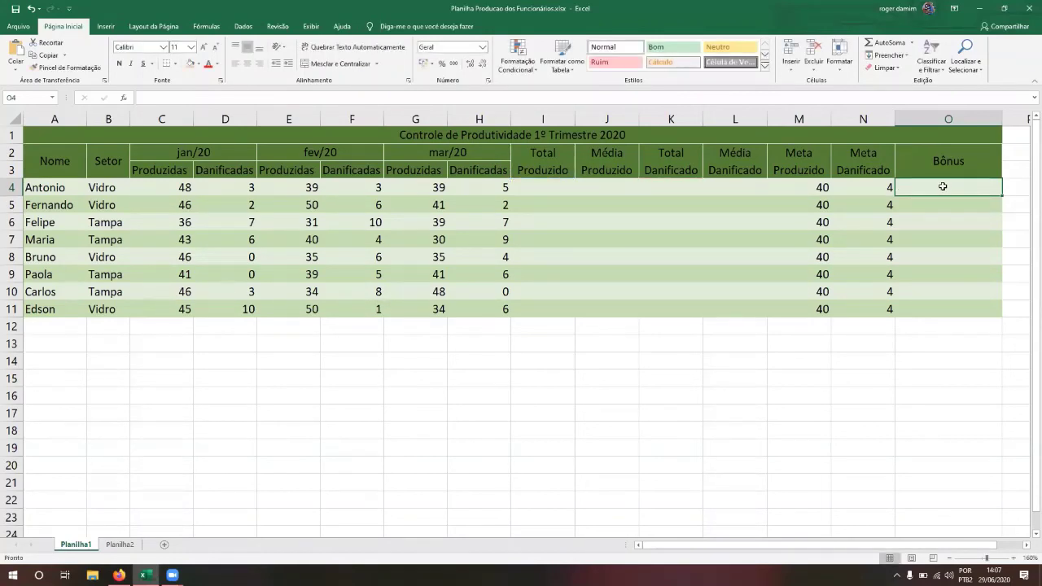
Draft an SE formula in O4 testing whether J4-L4>40, and discard the entry
text(=se()
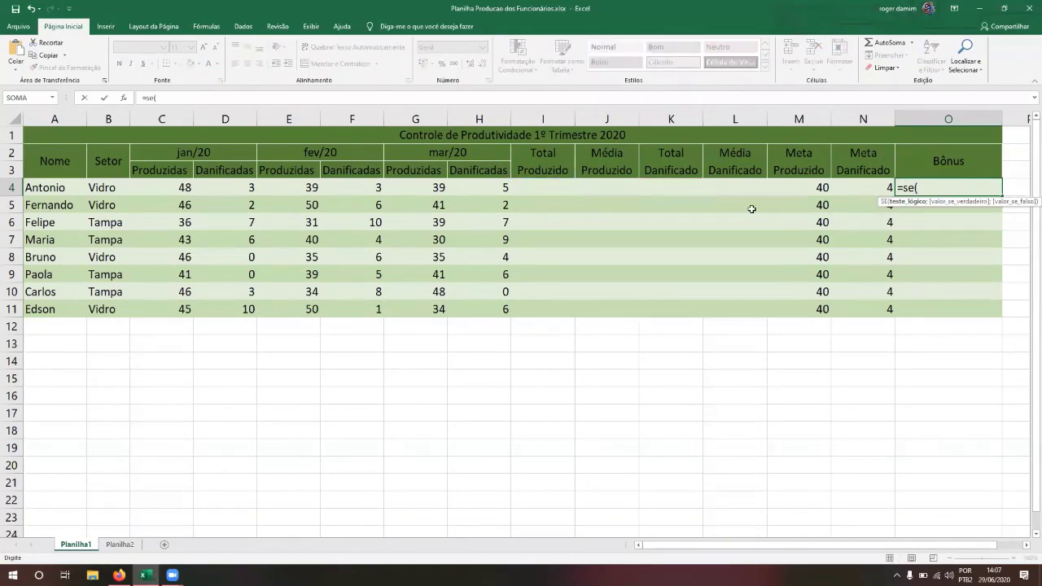
click(608, 187)
text(-)
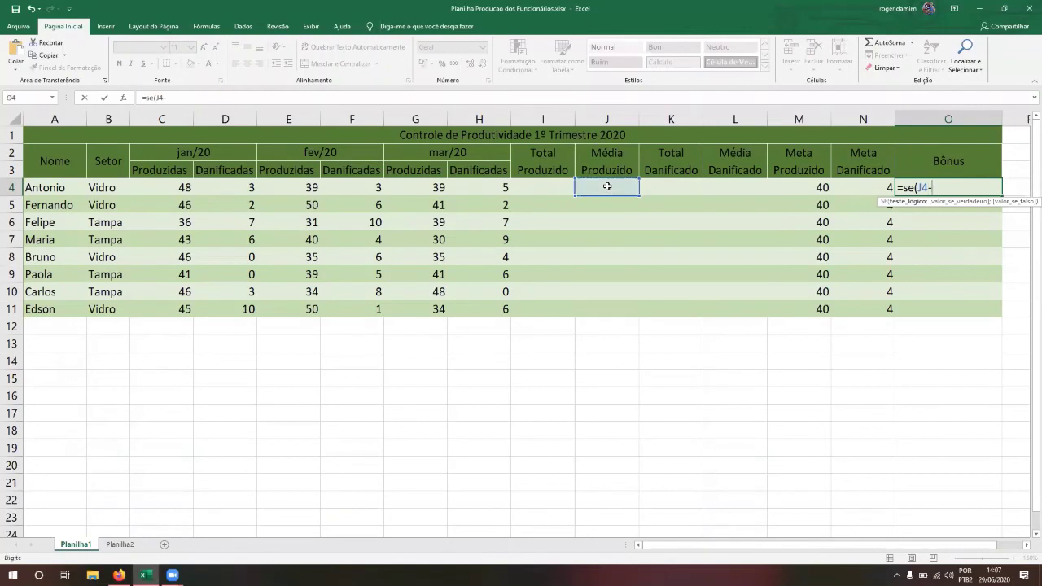
click(734, 188)
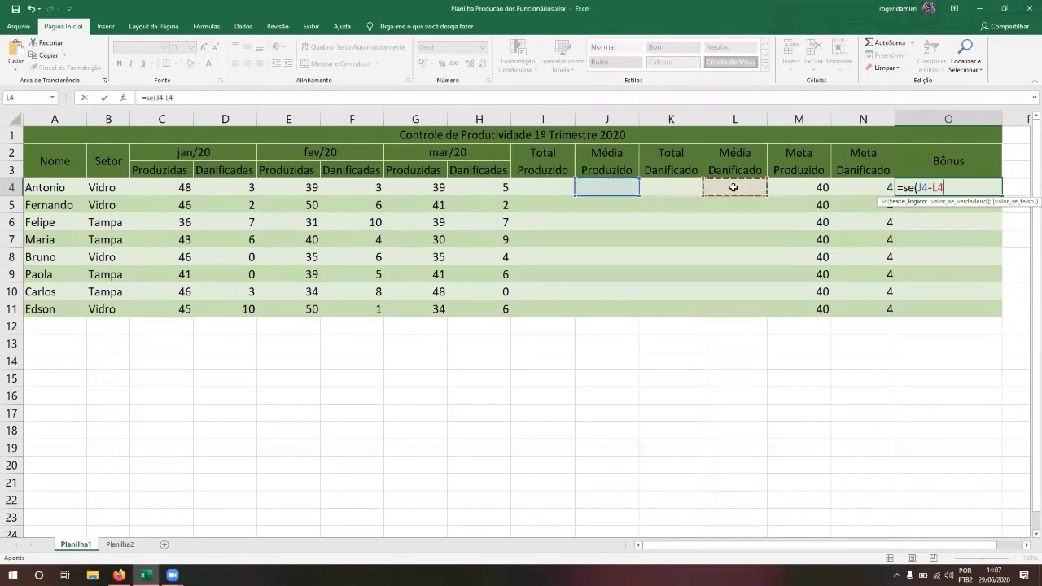
text(>40)
key(Escape)
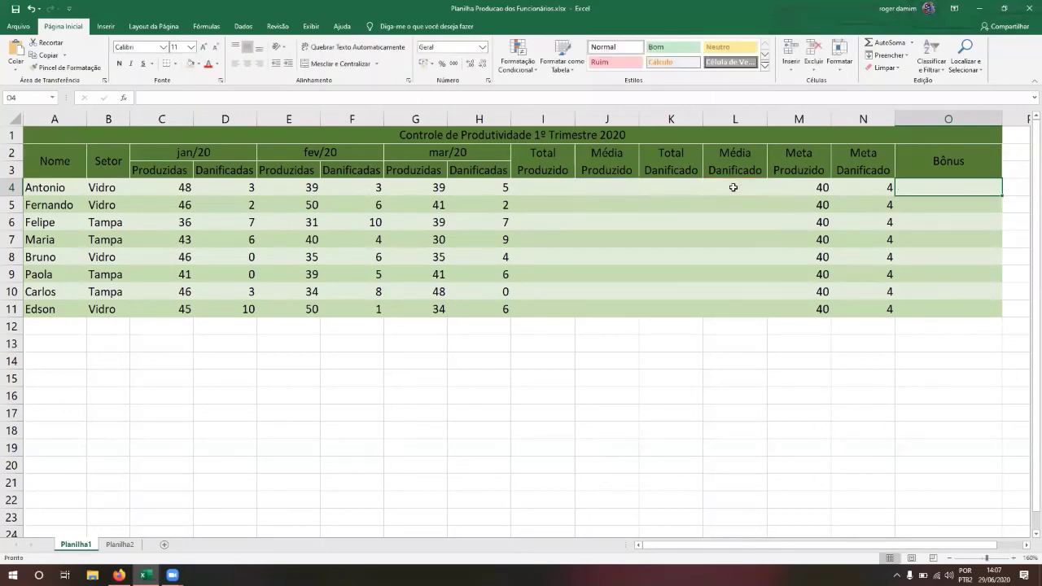
Recheck the exercise instructions in the Firefox form and return to the productivity table in Excel
key(alt+Tab)
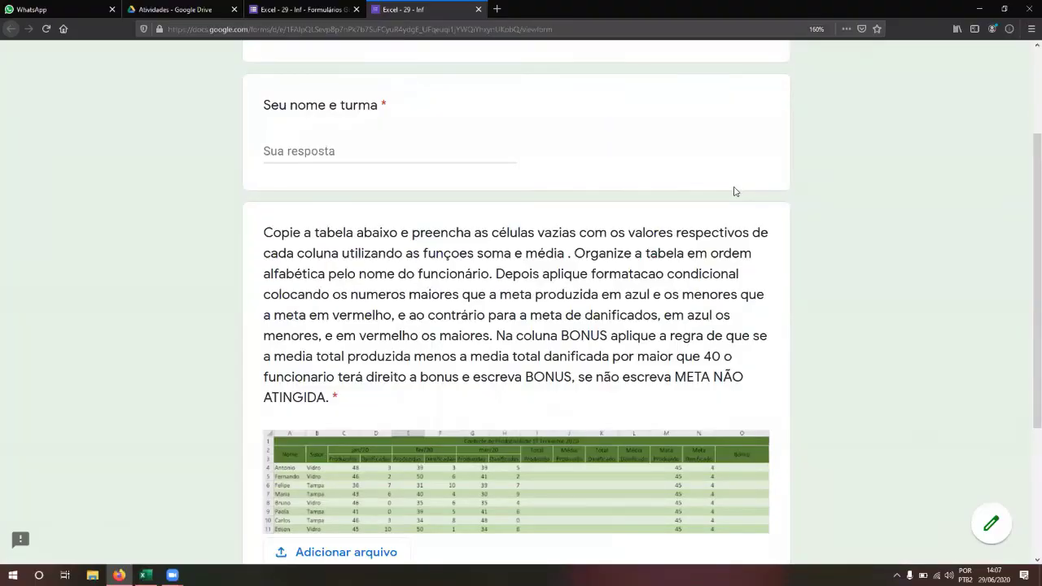
key(alt+Tab)
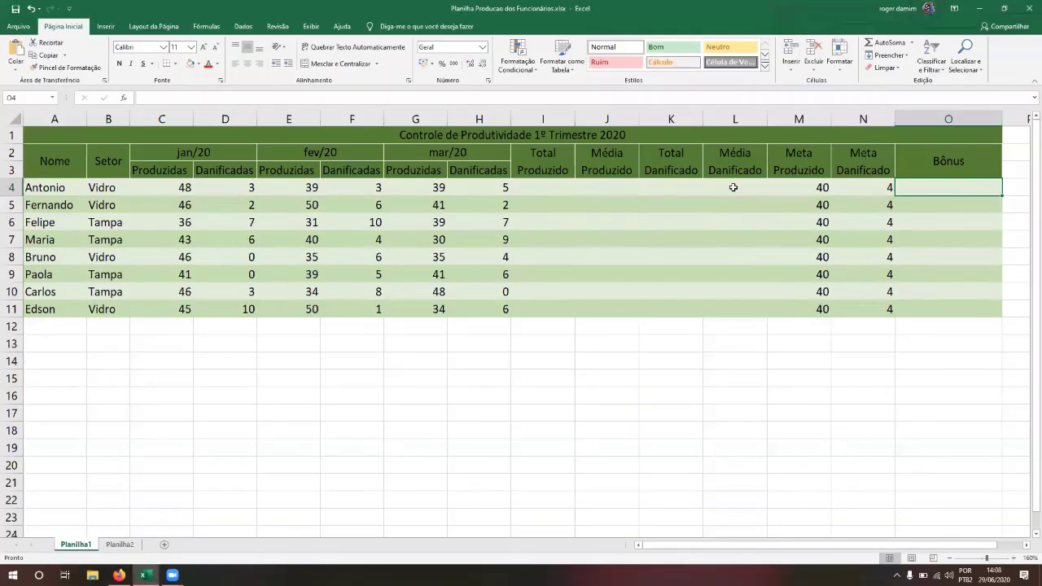
key(Down)
key(Down)
key(Left)
key(Left)
key(Left)
key(Left)
key(Left)
key(Left)
key(Left)
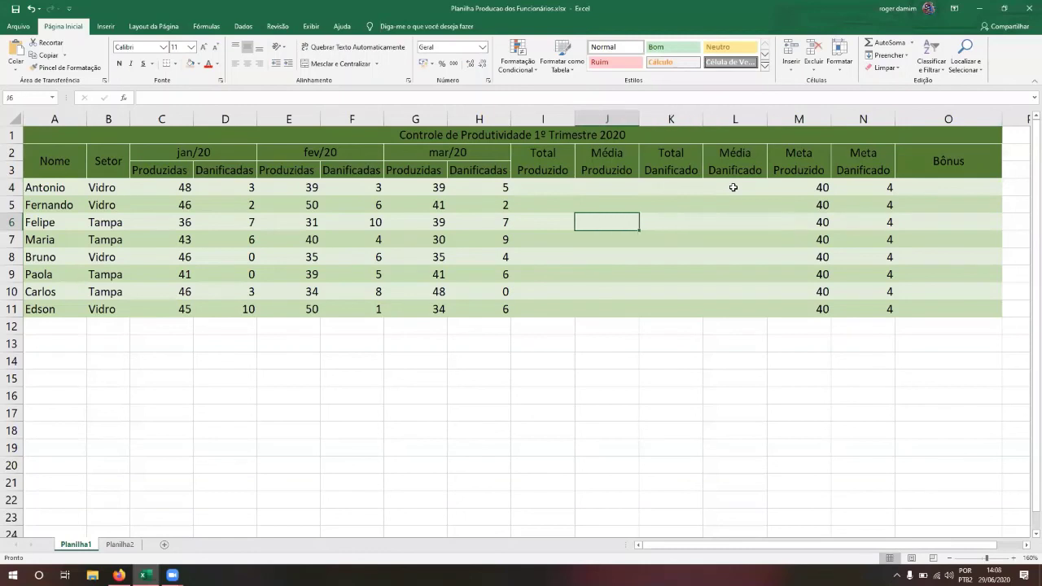
key(Left)
key(Left)
key(Down)
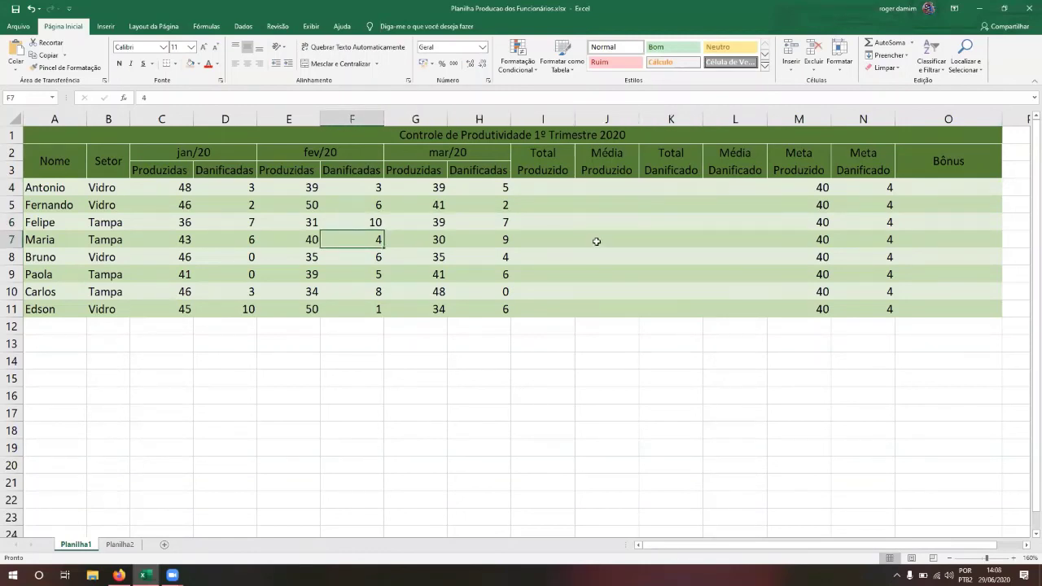